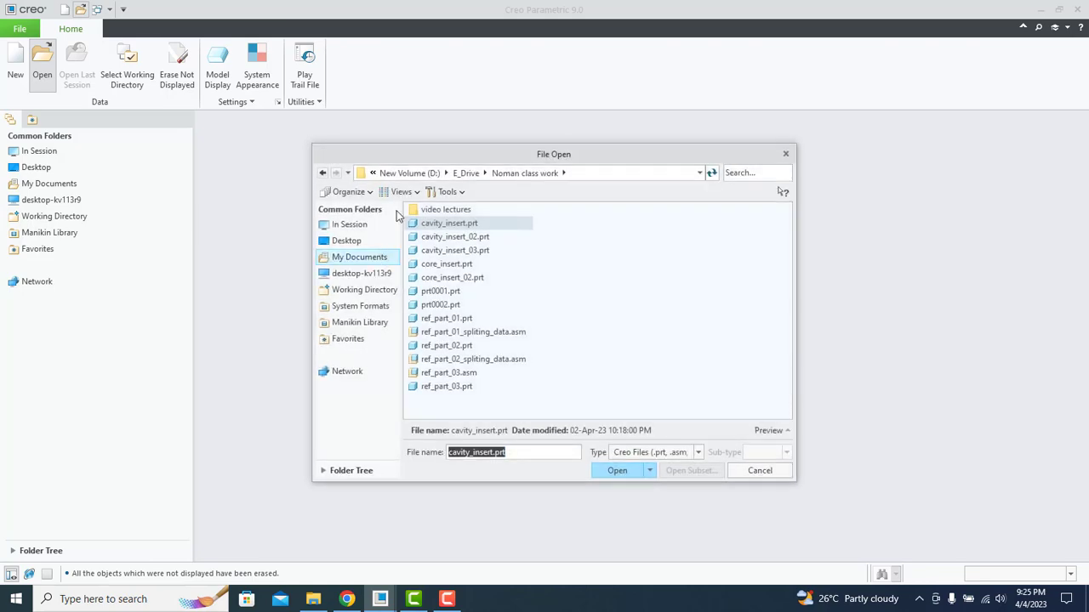
Open the existing part file ref_part_02.prt from the Noman class work folder.
double_click(444, 346)
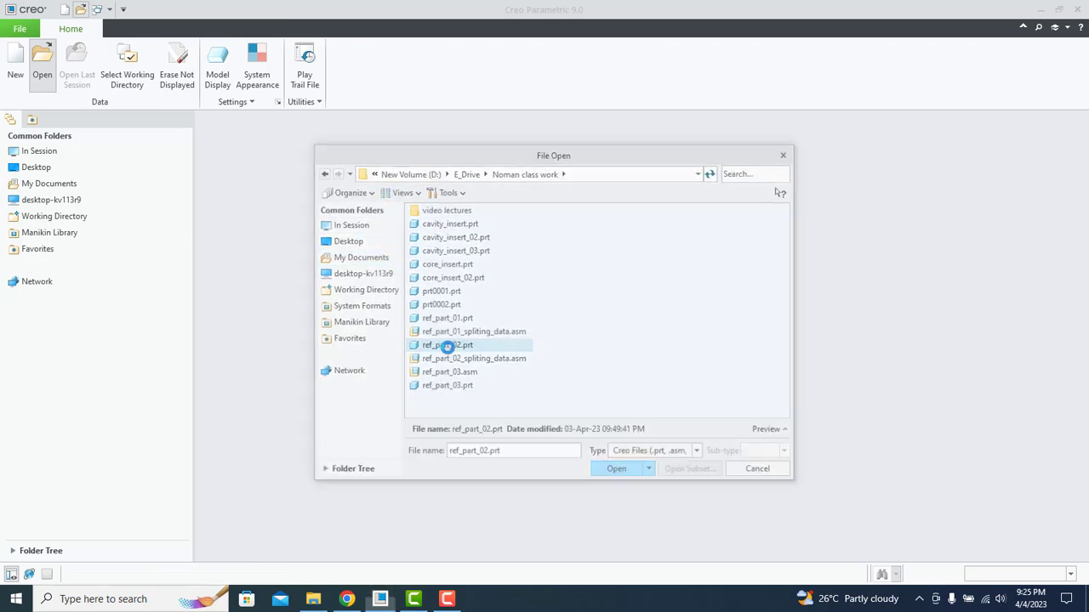
middle_drag(513, 339, 553, 319)
Create a new Design assembly named assy without the default template, using the mmns_asm_design_abs template.
click(64, 9)
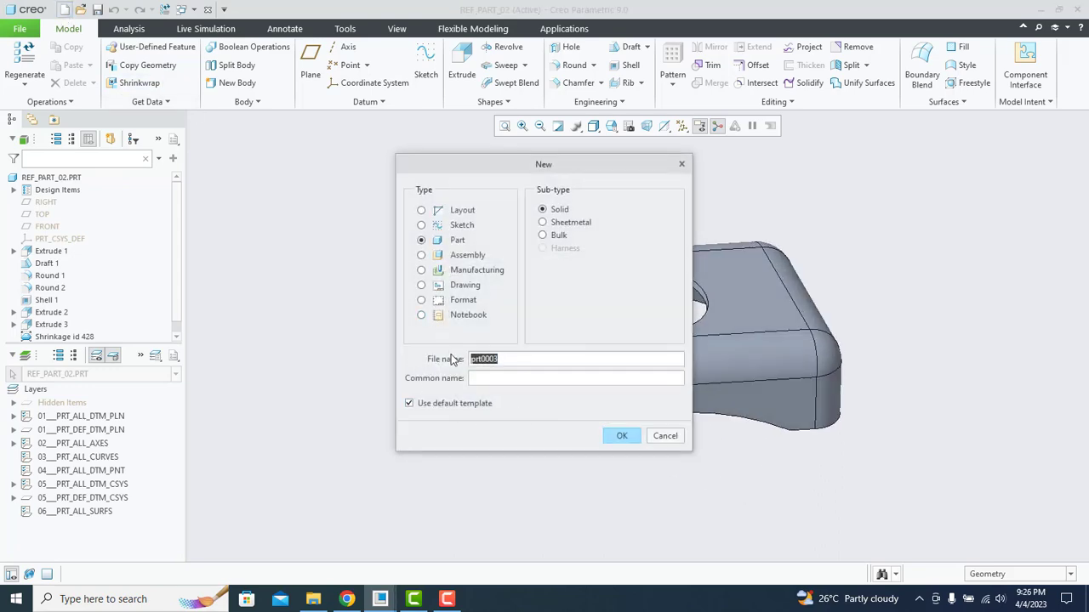
click(439, 407)
click(479, 257)
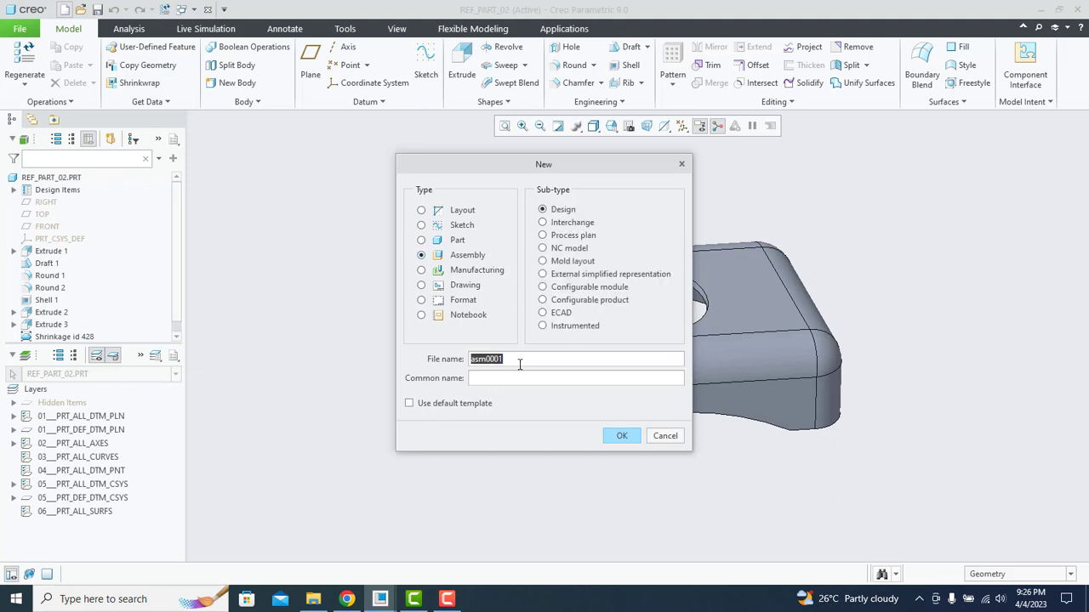
text(assy)
click(619, 438)
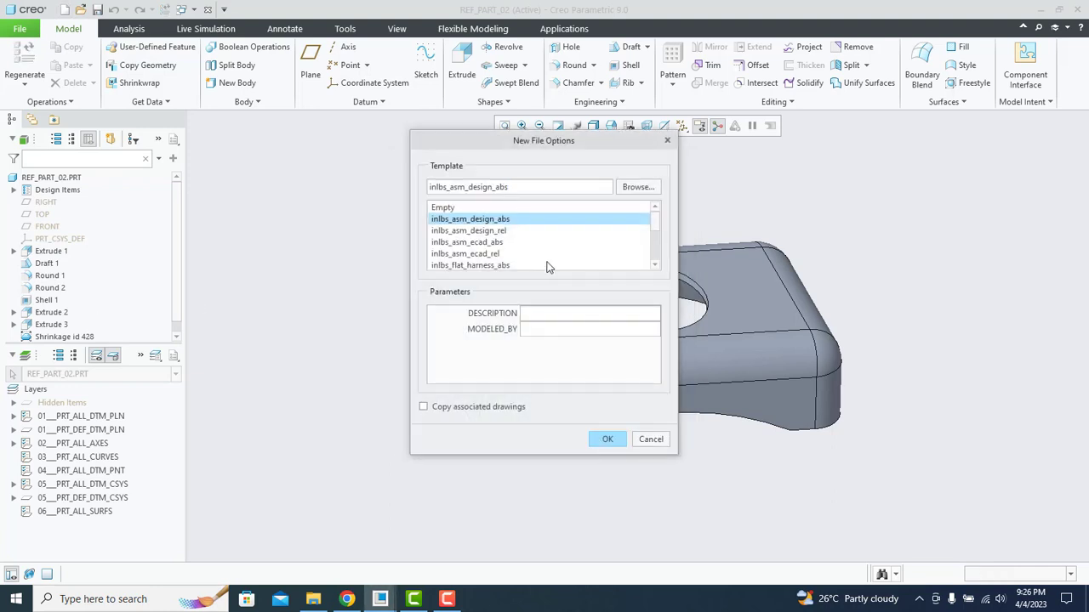
scroll(474, 247, down, 2)
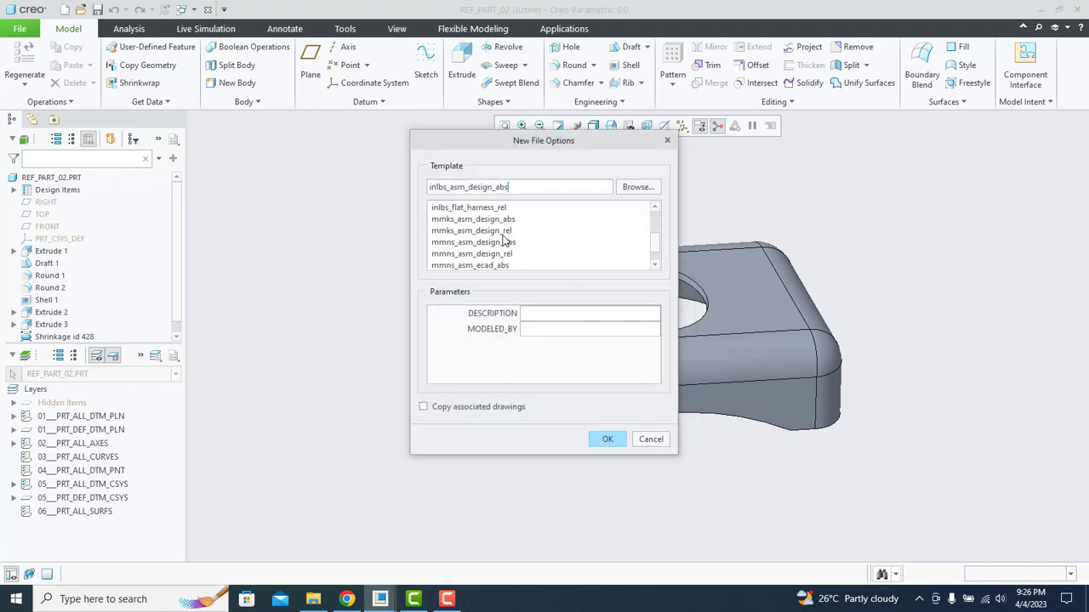
click(507, 242)
click(609, 439)
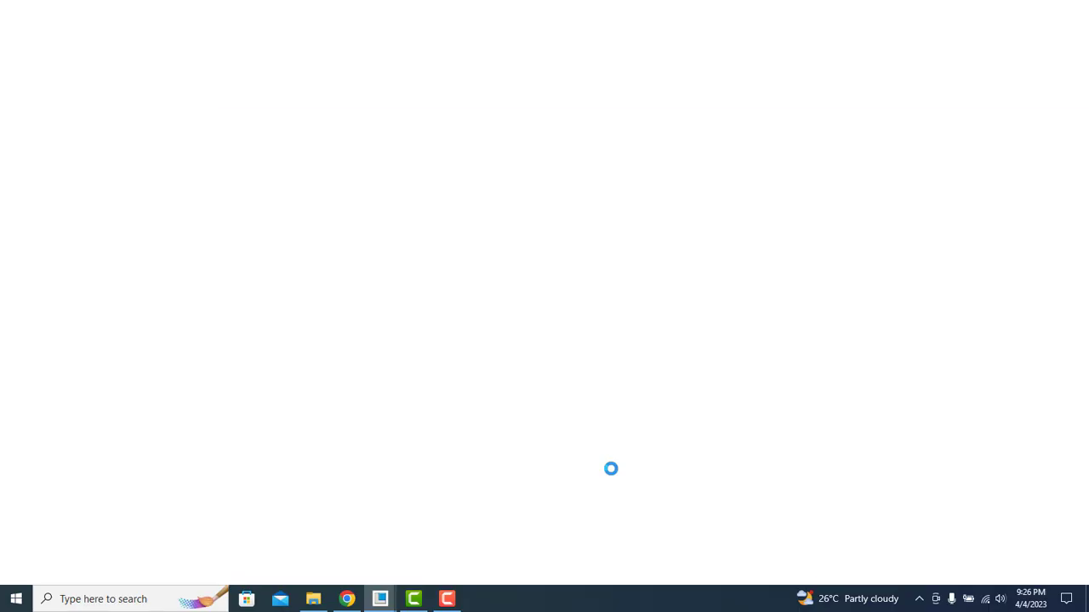
Turn on the display of all datum types: axes, points, coordinate systems and planes.
click(681, 126)
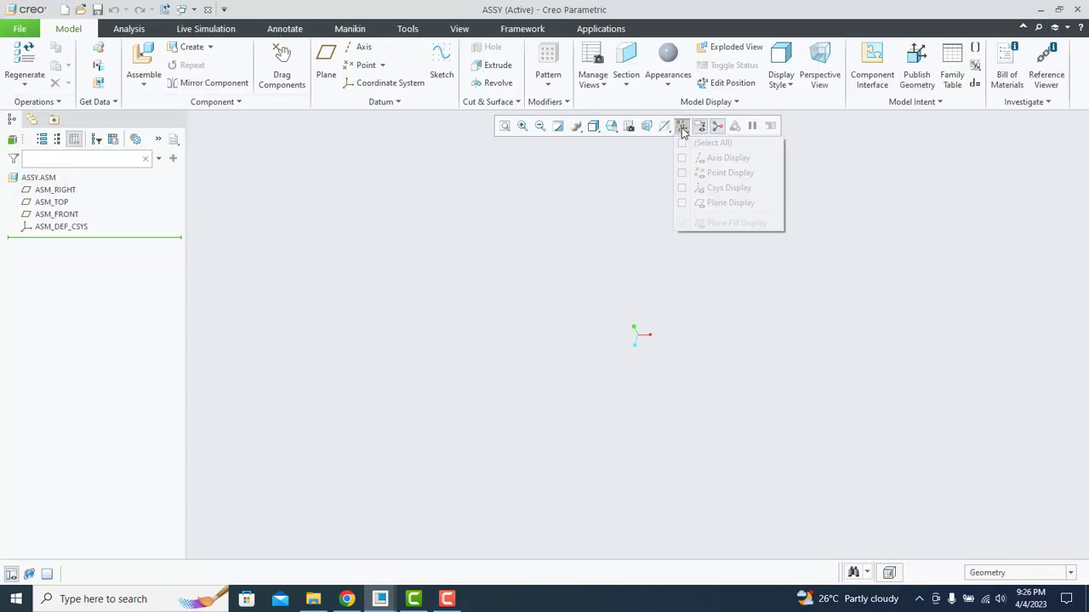
click(681, 142)
click(628, 182)
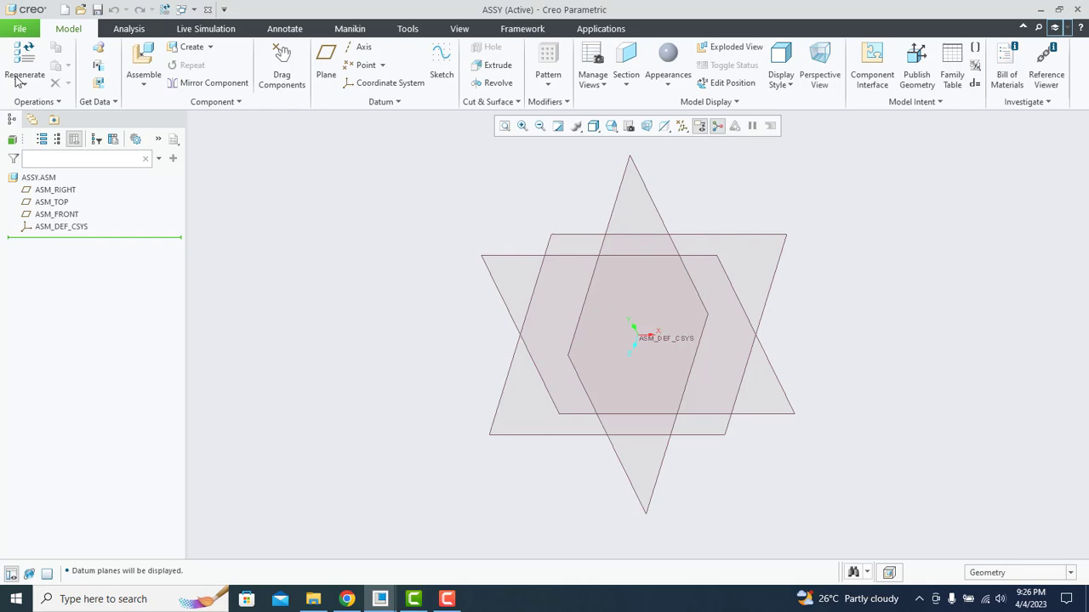
Assemble ref_part_02.prt into the assembly and place it with the Default constraint.
click(162, 66)
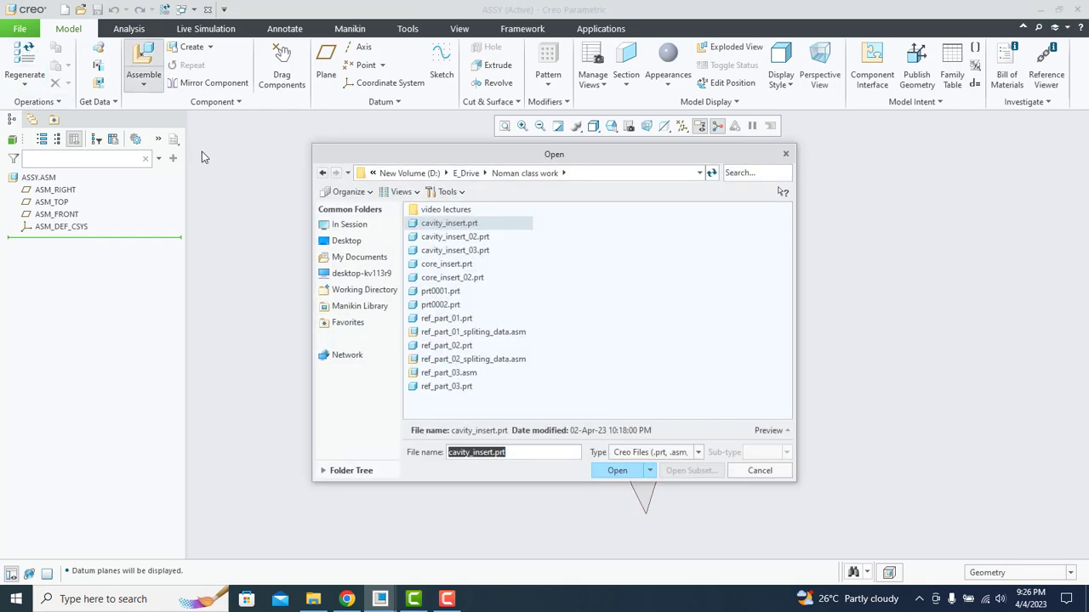
double_click(451, 346)
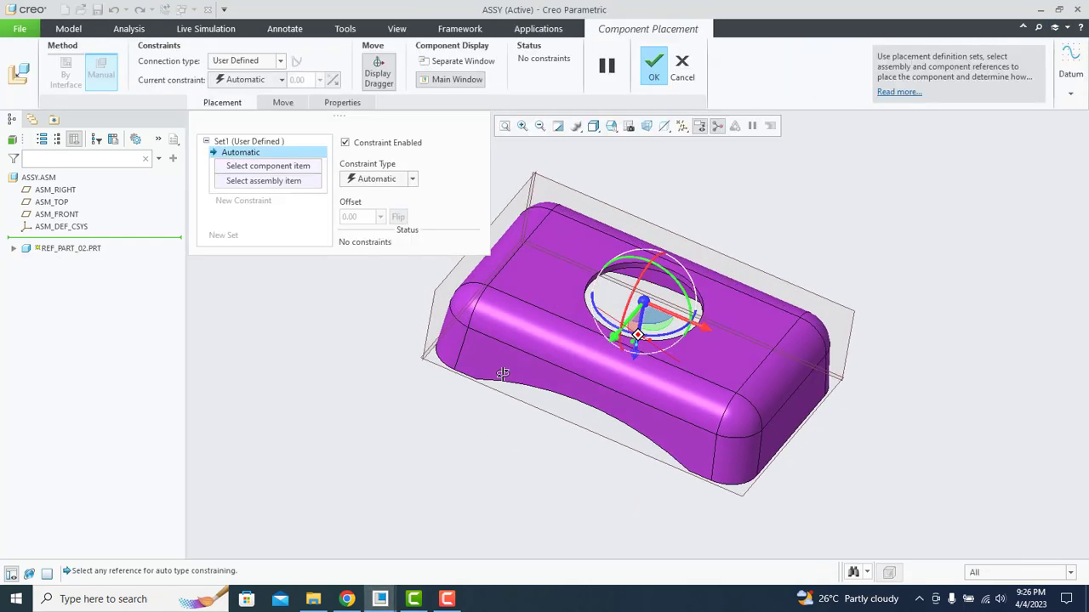
click(264, 80)
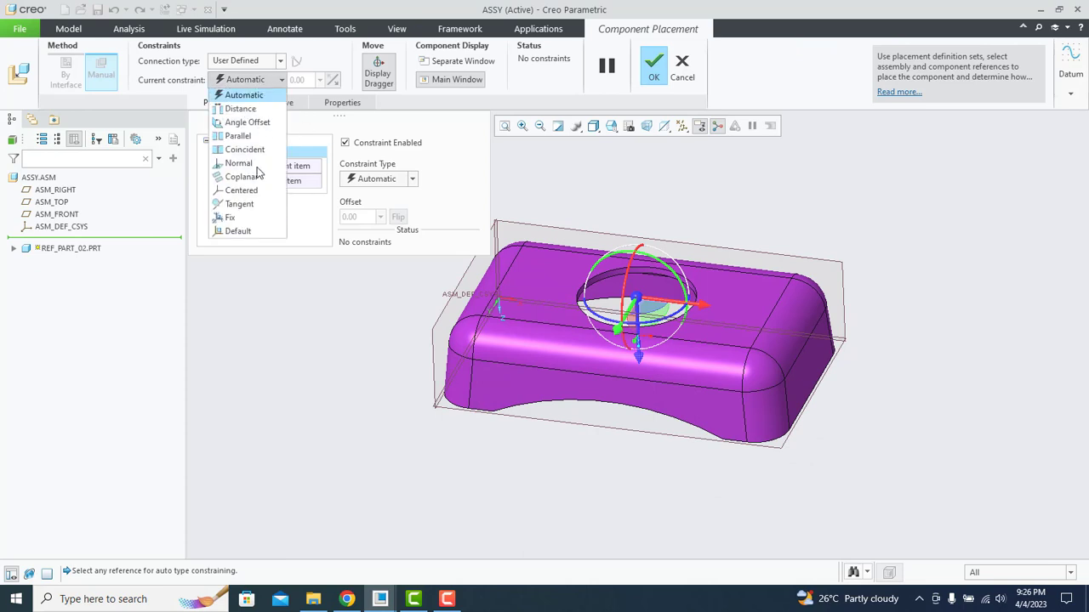
click(238, 231)
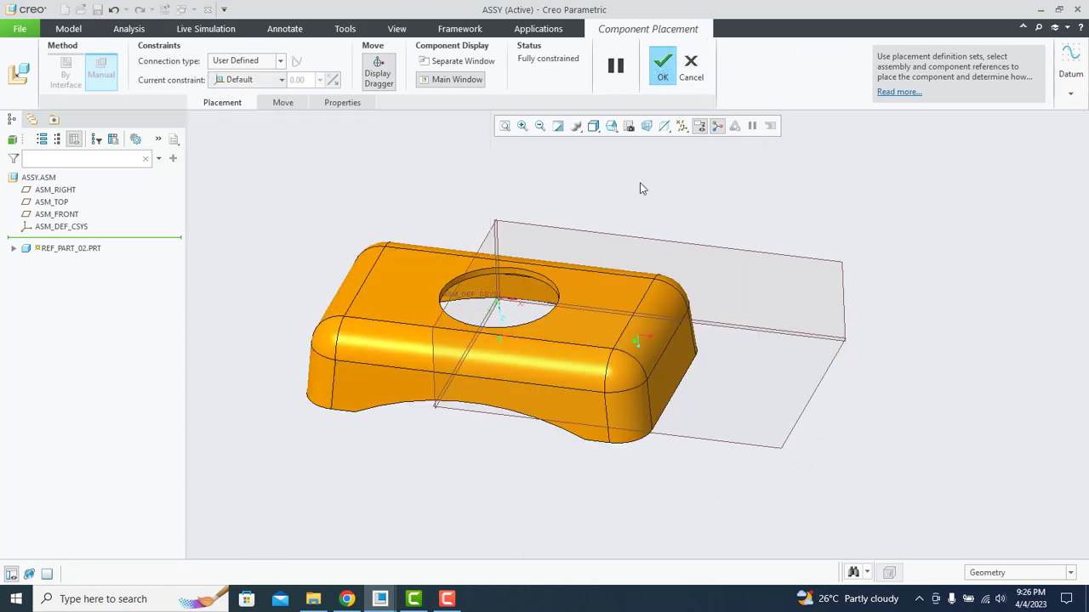
middle_click(643, 188)
mouse_move(553, 335)
middle_down()
mouse_move(530, 327)
mouse_move(432, 351)
middle_up()
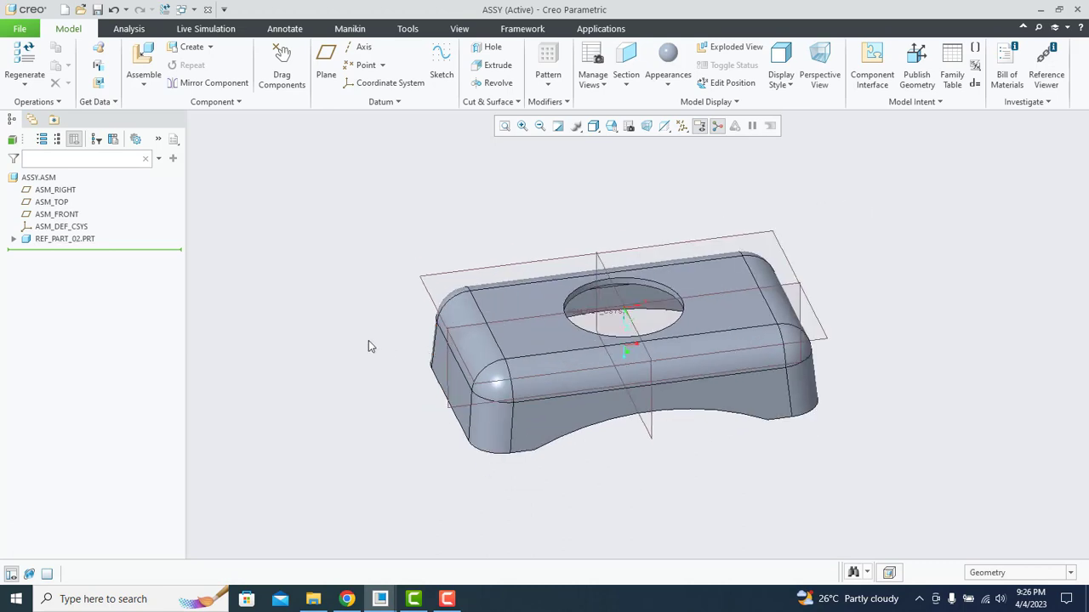
Create a new solid part component named cav in the assembly with the Create features method.
click(194, 50)
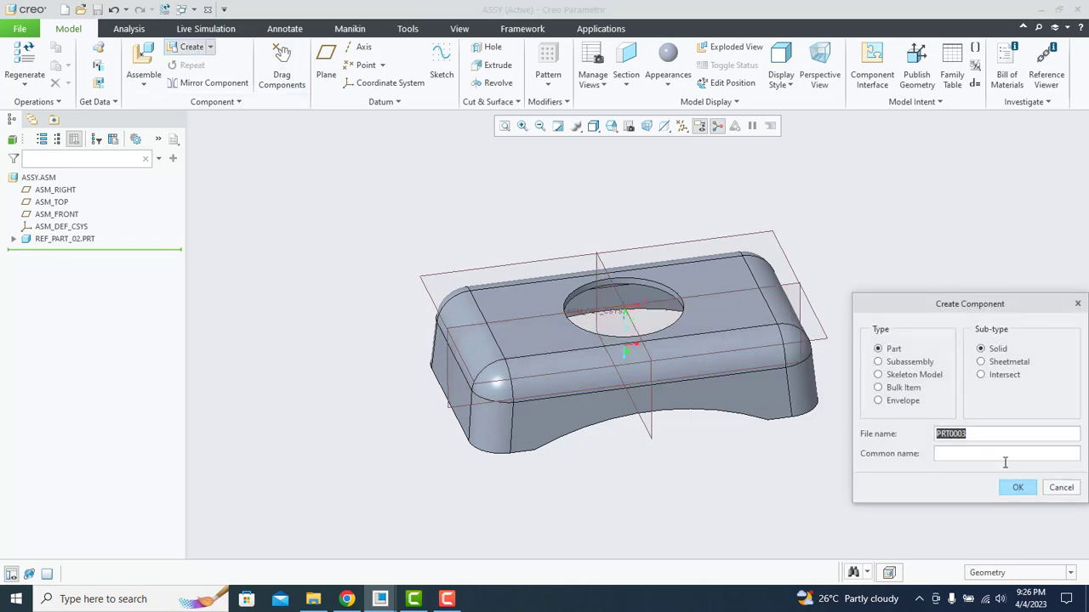
text(cav)
click(1018, 488)
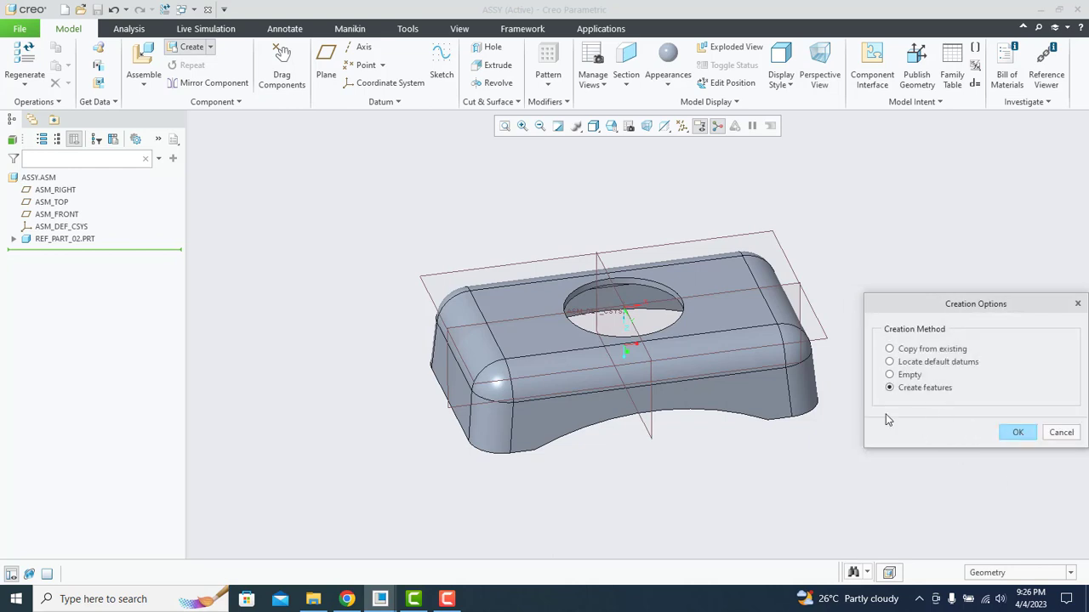
click(1018, 432)
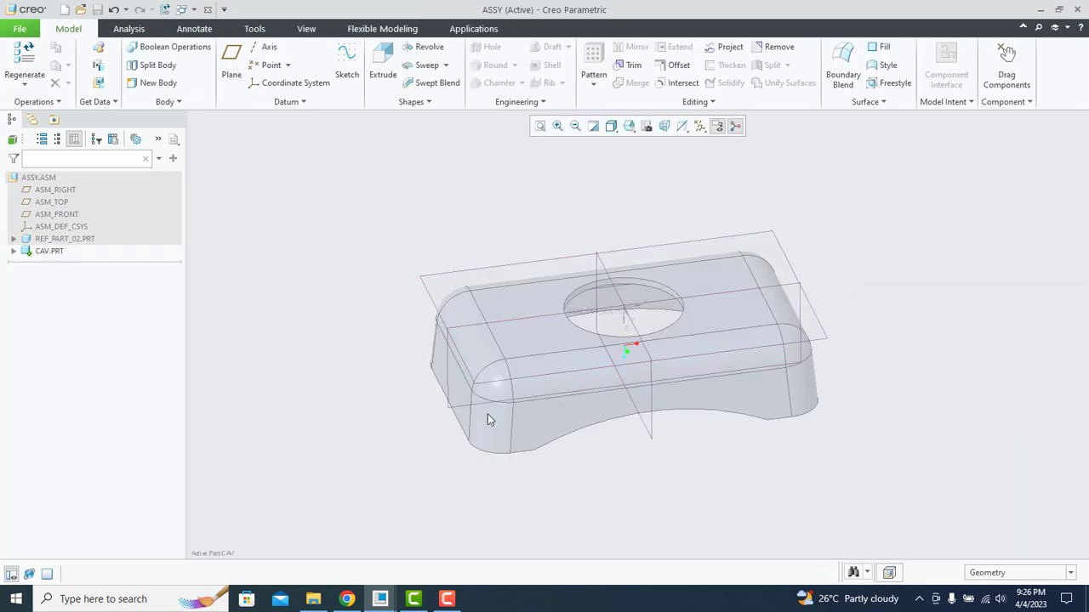
Start a surface copy in the cav part from the reference part's long side face with the arched lower edge.
mouse_move(488, 415)
middle_down()
mouse_move(488, 258)
mouse_move(464, 428)
mouse_move(489, 433)
mouse_move(479, 433)
middle_up()
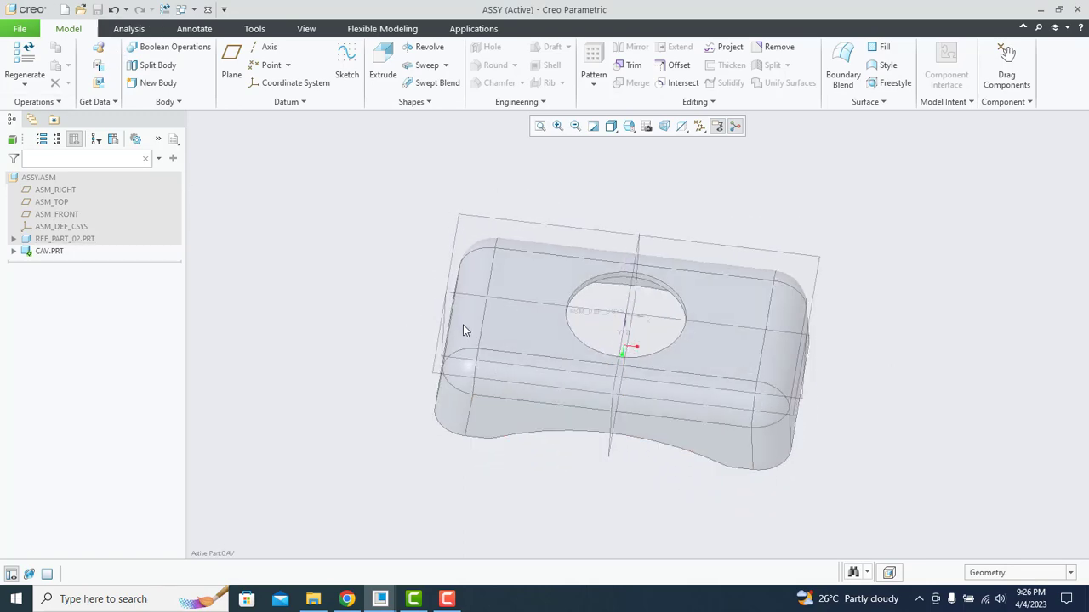
scroll(525, 427, up, 5)
mouse_move(454, 382)
middle_down()
mouse_move(442, 388)
mouse_move(451, 404)
middle_up()
scroll(451, 403, down, 4)
click(437, 382)
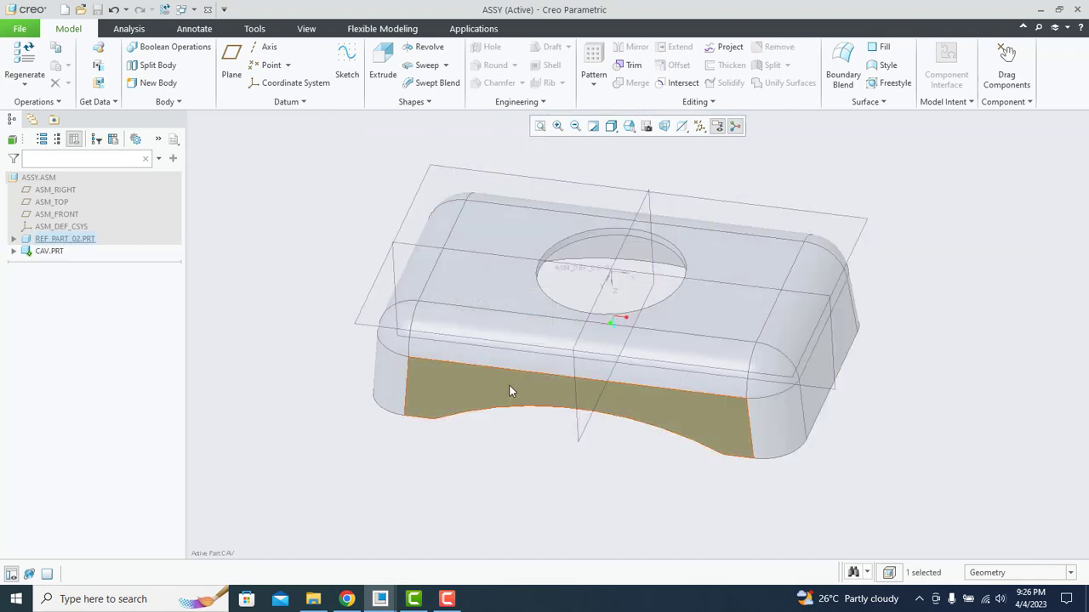
key(ctrl+c)
key(ctrl+v)
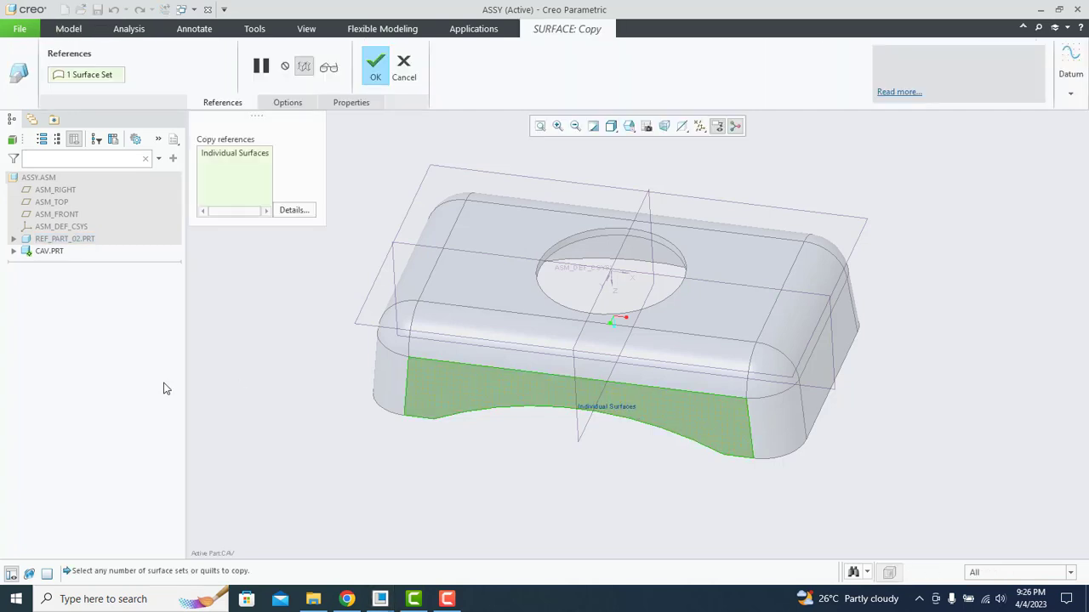
Add the top face, the remaining side faces, the edge rounds and the corner faces to the copied surface set.
scroll(454, 382, up, 2)
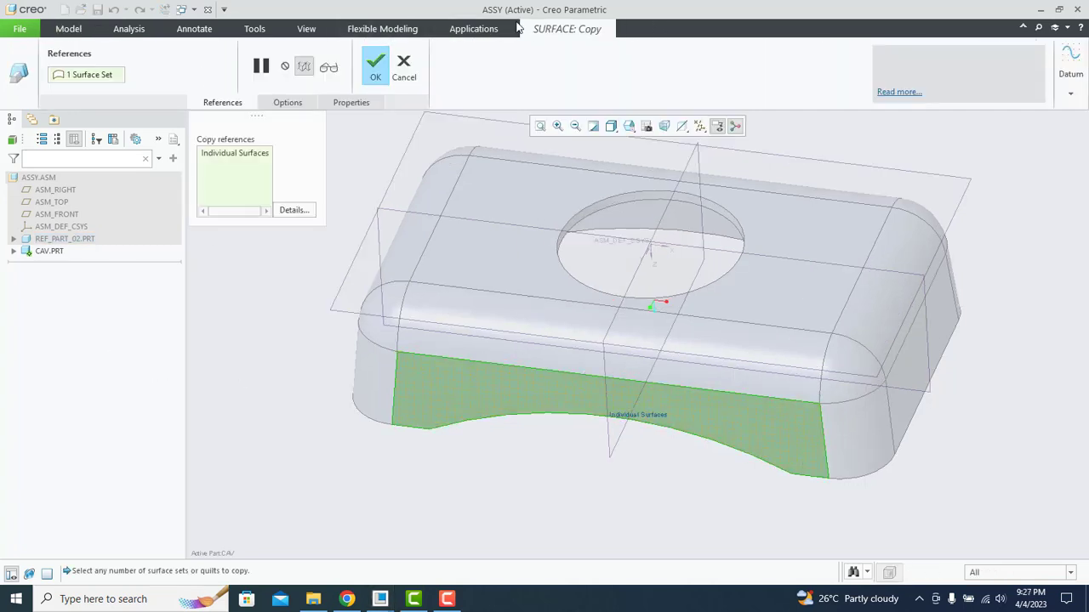
ctrl+click(451, 342)
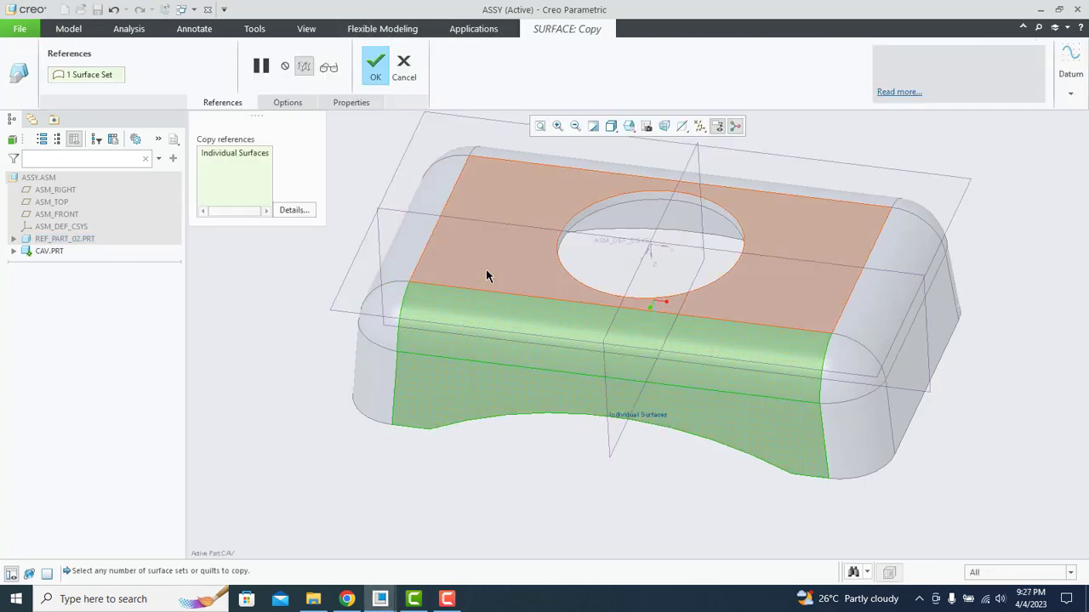
ctrl+click(444, 269)
ctrl+click(396, 266)
ctrl+click(372, 366)
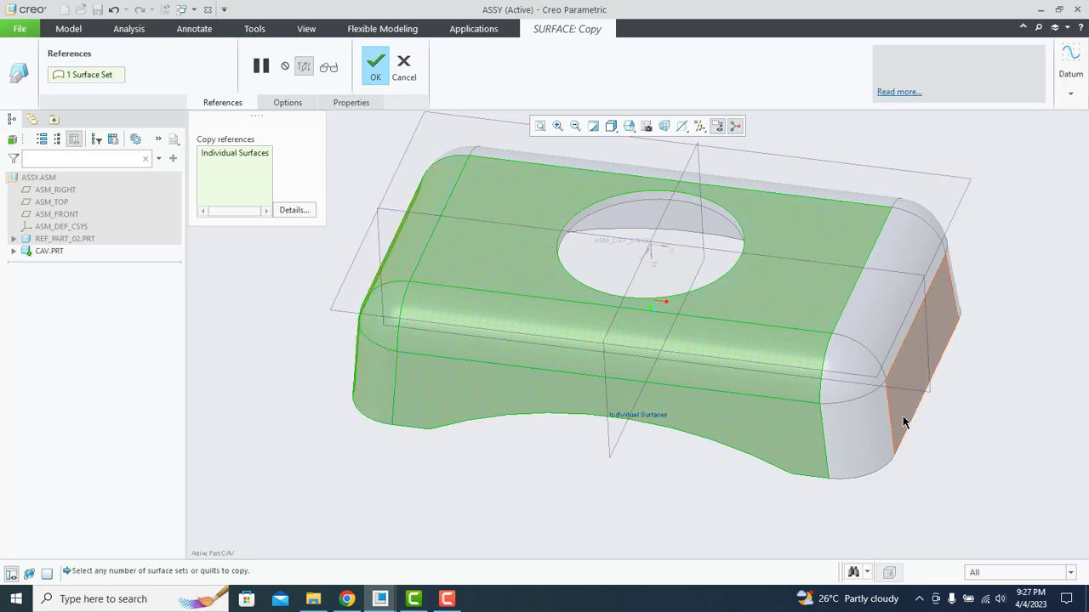
ctrl+click(843, 357)
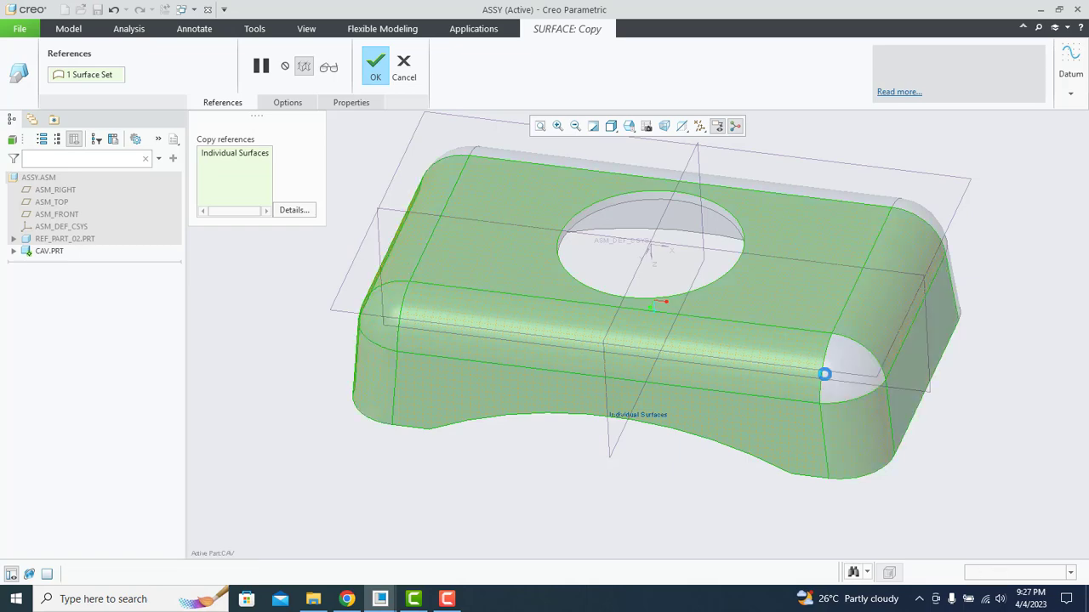
middle_drag(664, 308, 450, 369)
ctrl+click(452, 369)
ctrl+click(477, 417)
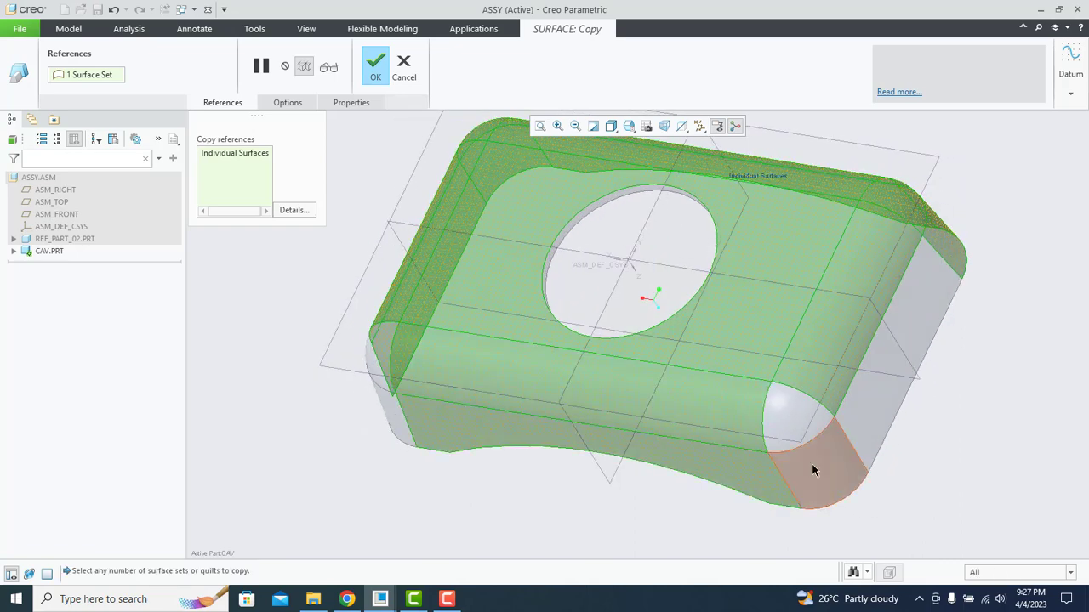
ctrl+click(809, 417)
middle_drag(807, 384, 785, 433)
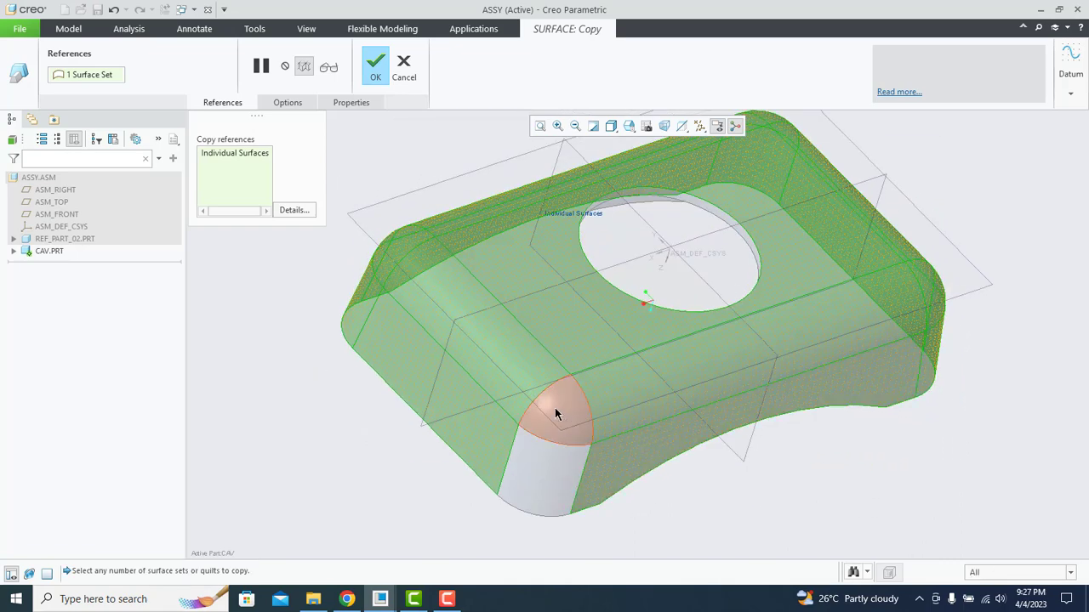
middle_drag(549, 467, 610, 253)
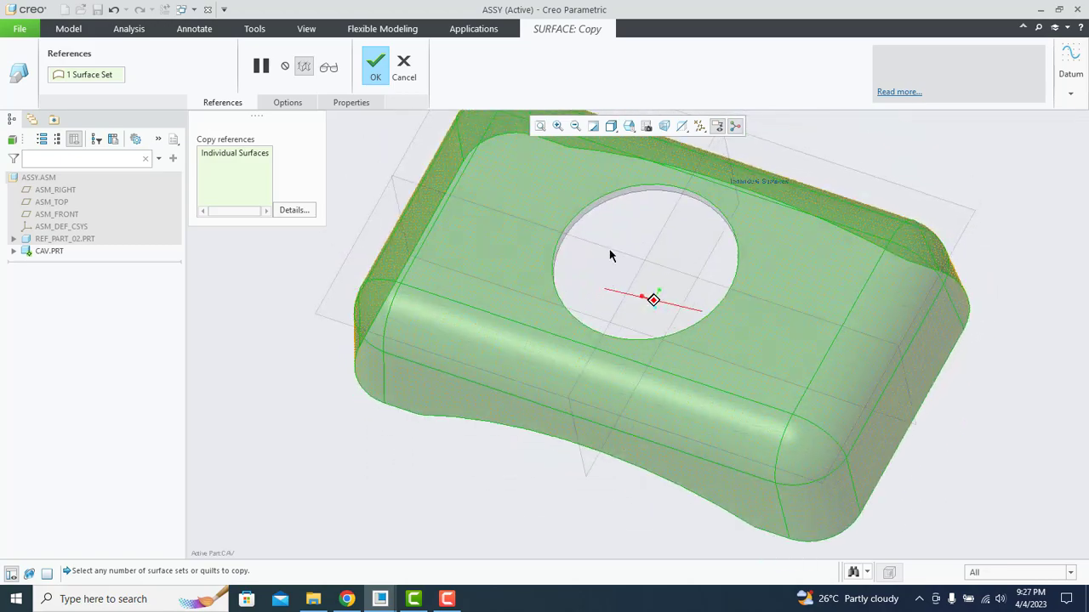
Examine the central hole and its inner wall in the selected surface set from several angles.
scroll(607, 227, down, 3)
scroll(608, 226, down, 2)
scroll(530, 314, down, 1)
scroll(529, 322, up, 5)
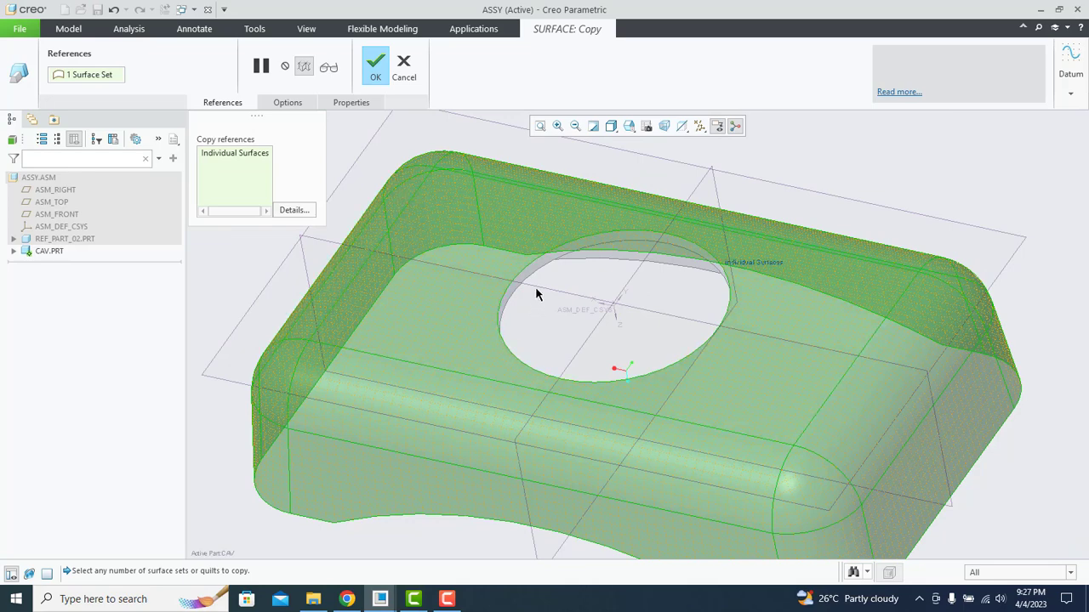
scroll(540, 285, down, 3)
scroll(632, 306, up, 3)
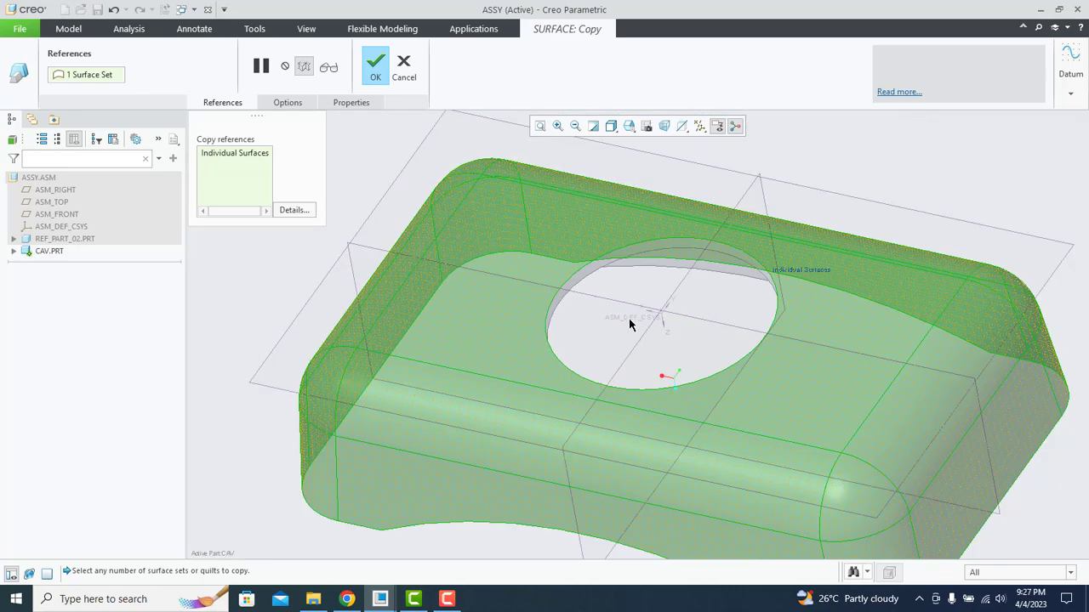
middle_drag(630, 324, 652, 333)
scroll(644, 282, down, 4)
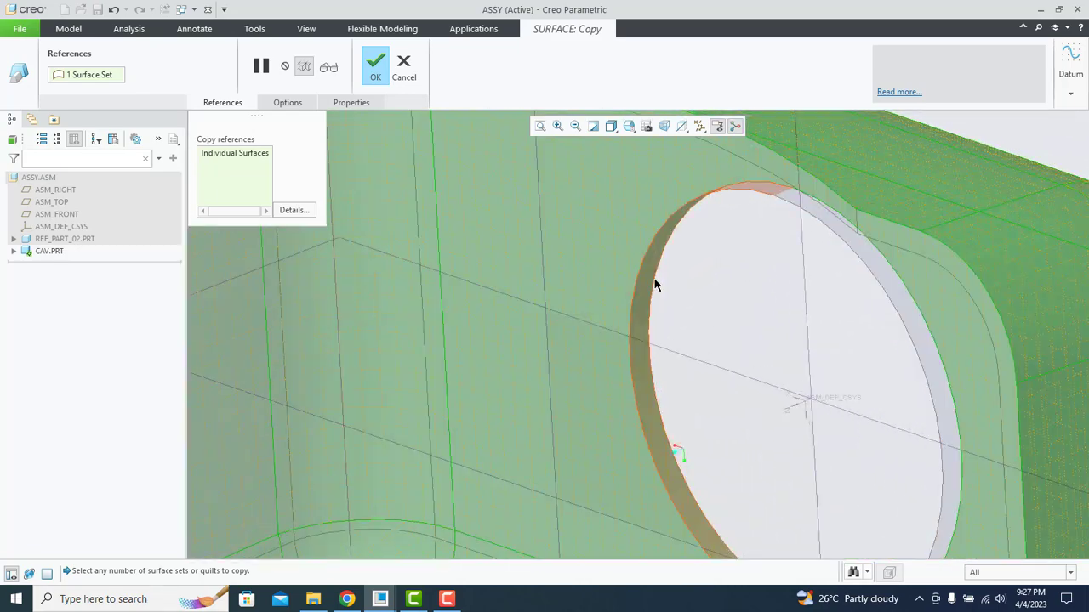
scroll(688, 308, up, 2)
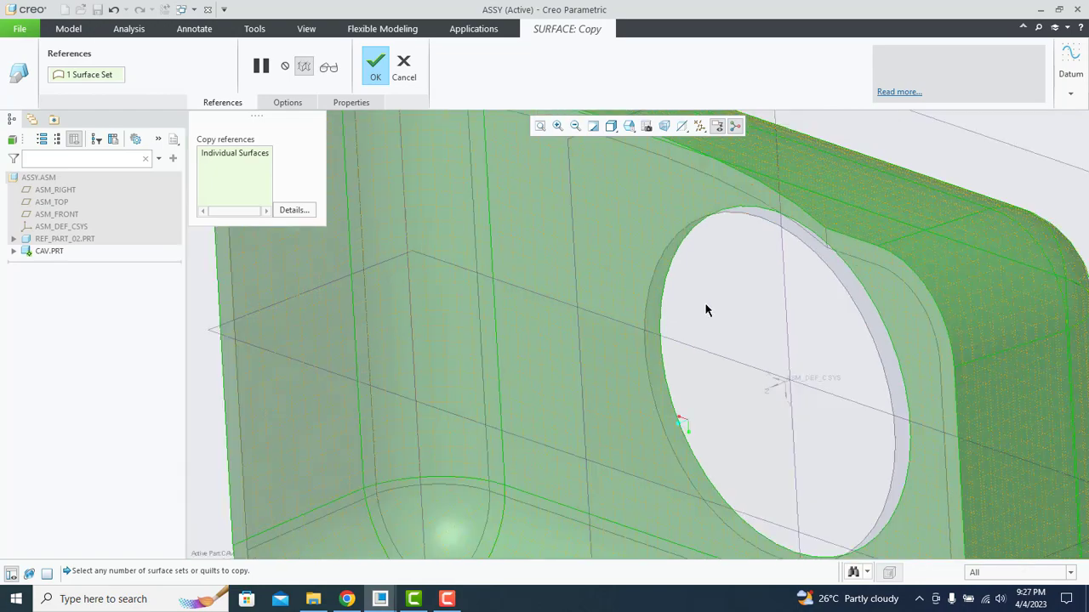
scroll(647, 290, up, 1)
middle_drag(600, 297, 535, 313)
scroll(535, 320, down, 2)
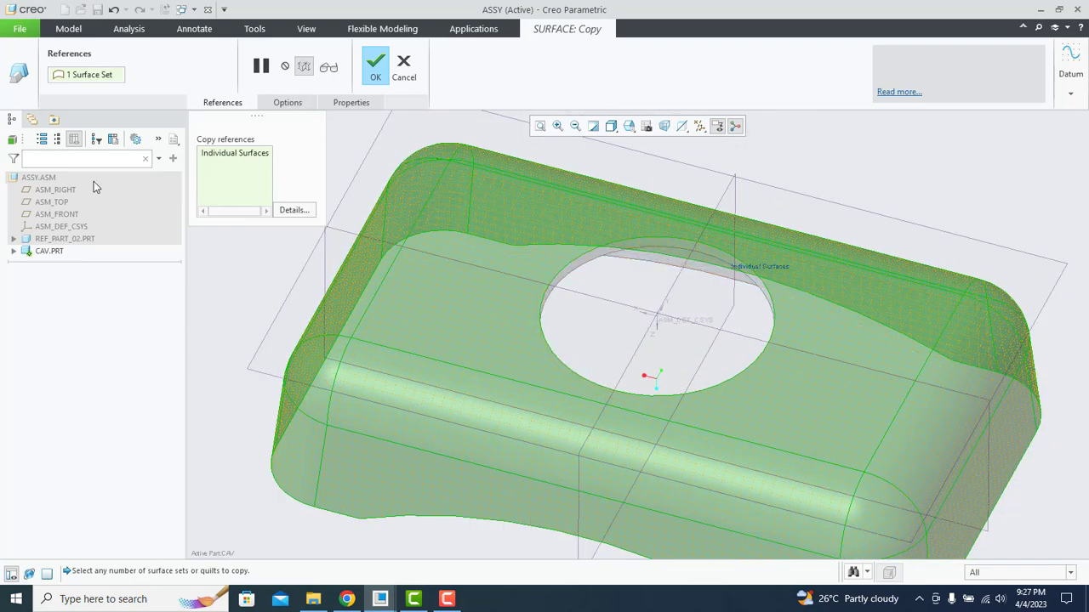
Set the surface copy to exclude surfaces and fill holes, and fill the circular hole in the top face.
click(290, 104)
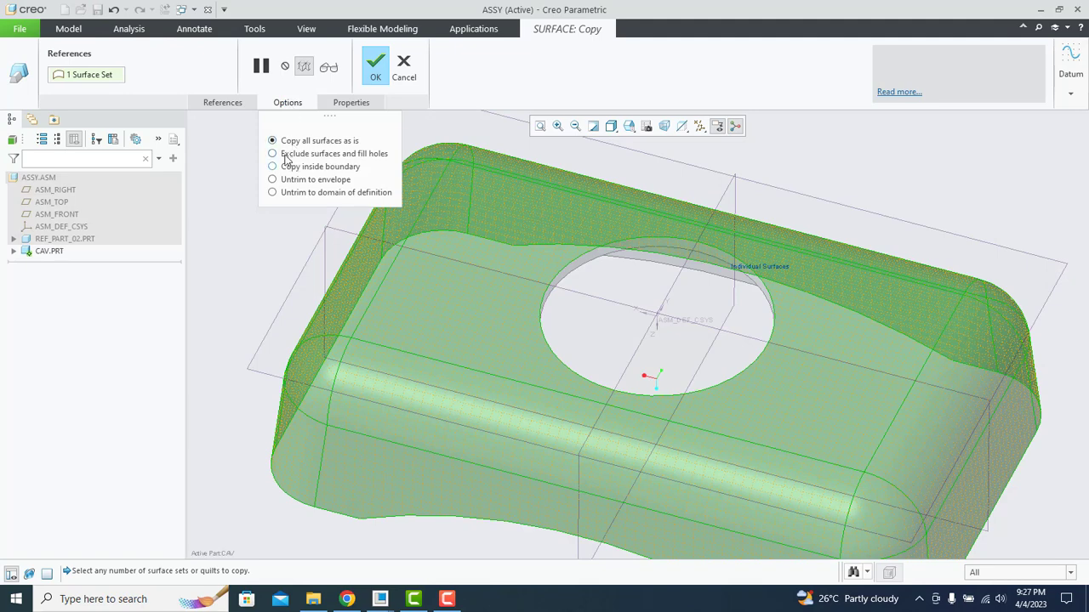
click(306, 154)
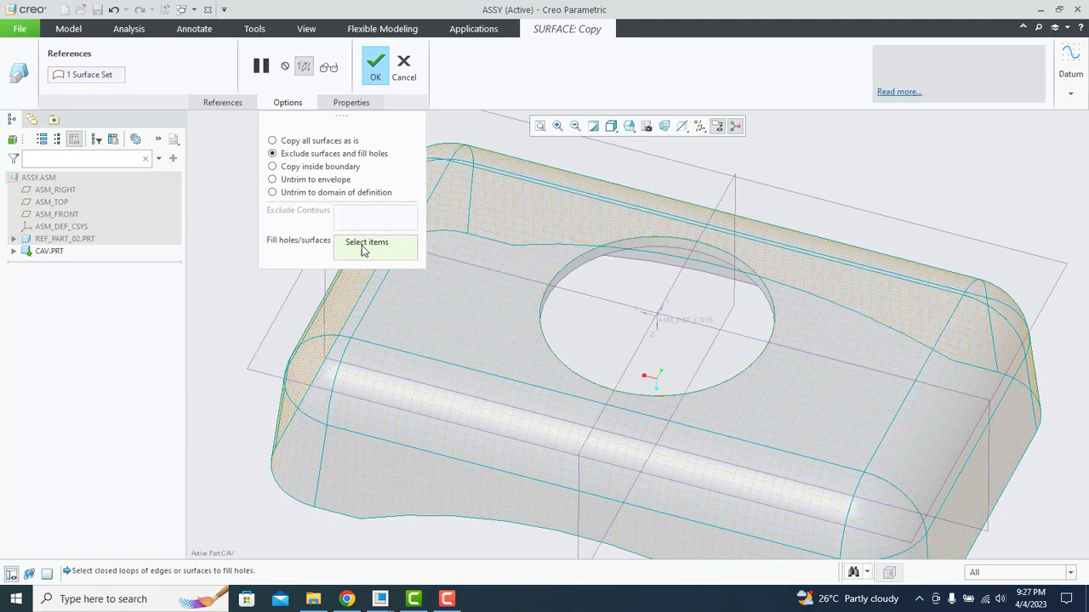
click(579, 262)
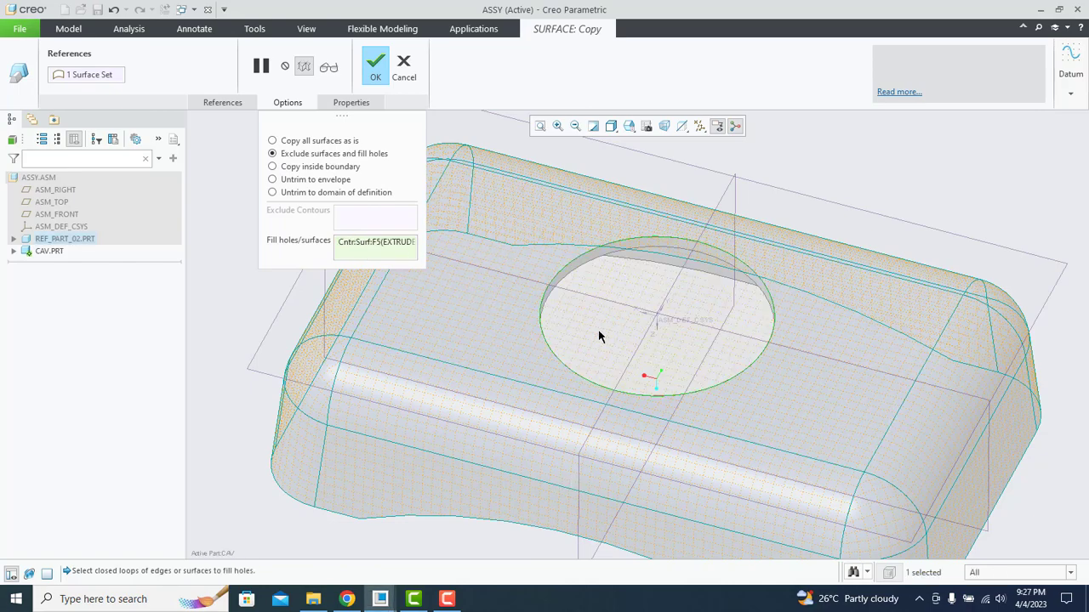
Set the display to Shading, remove the circular hole from the surface copy's fill references and select the hole's edge loop again.
click(628, 126)
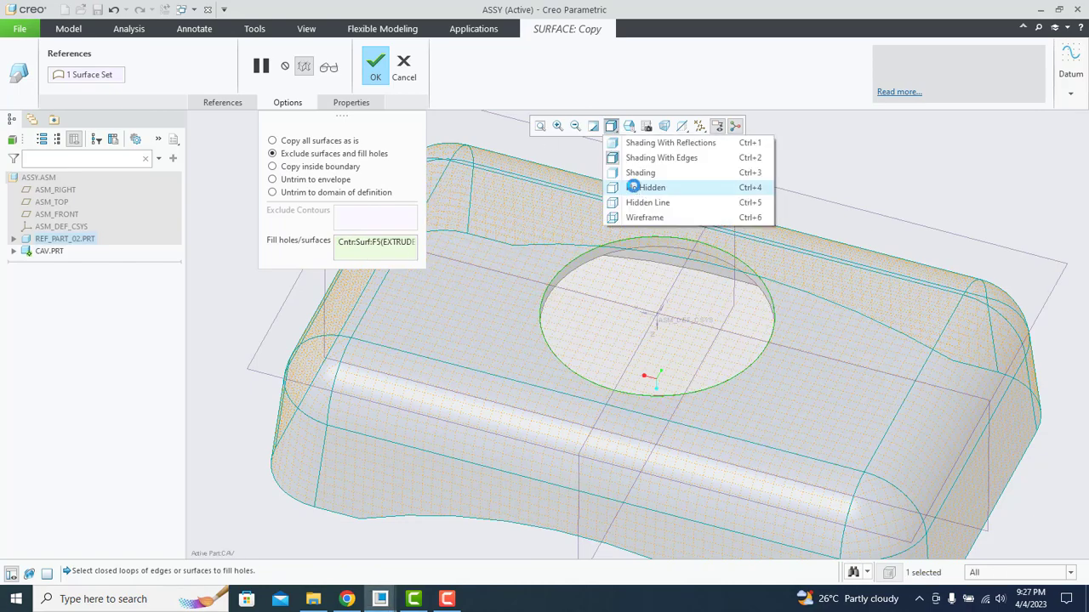
click(642, 170)
right_click(357, 243)
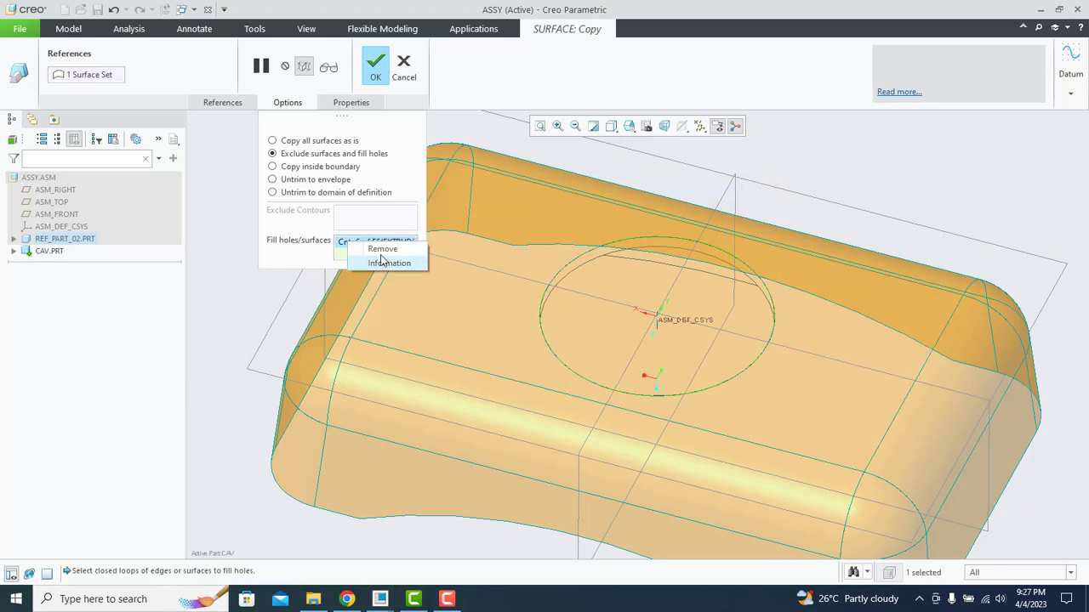
click(383, 248)
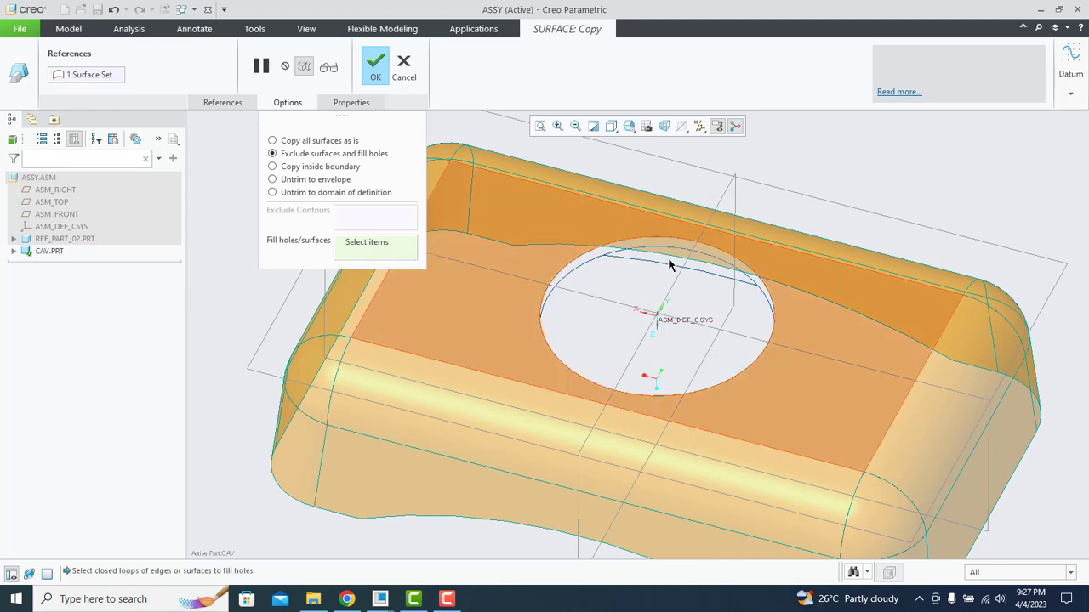
click(616, 247)
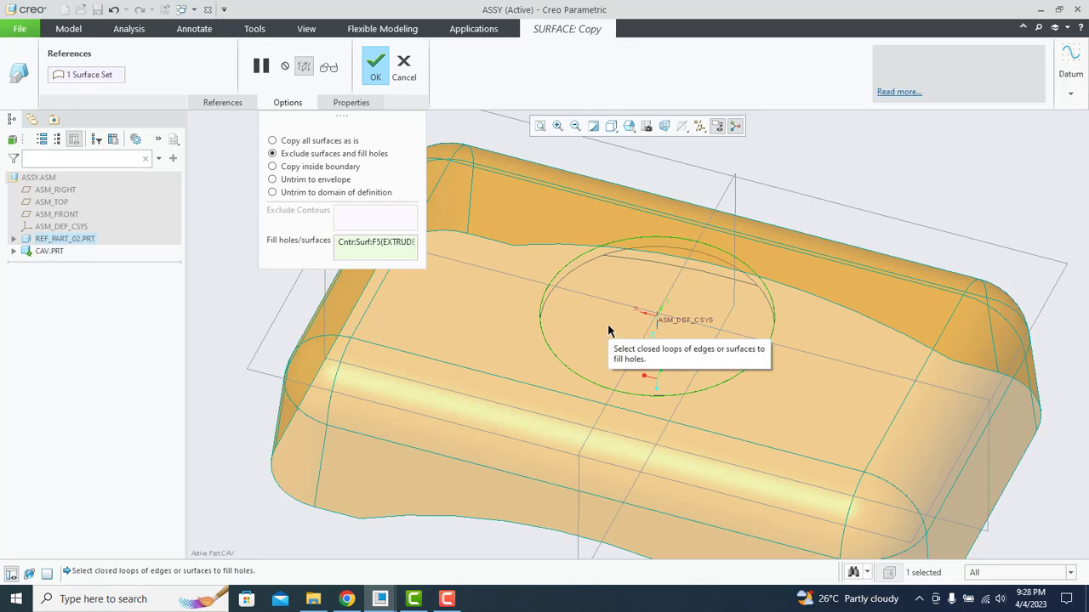
Complete the surface copy and set the display style to Shading With Edges.
click(377, 80)
mouse_move(534, 356)
middle_down()
mouse_move(535, 214)
mouse_move(565, 241)
mouse_move(340, 273)
mouse_move(3, 292)
middle_up()
click(611, 126)
click(630, 158)
Hide REF_PART_02 so that only the copied surfaces of the cav part are displayed.
right_click(52, 250)
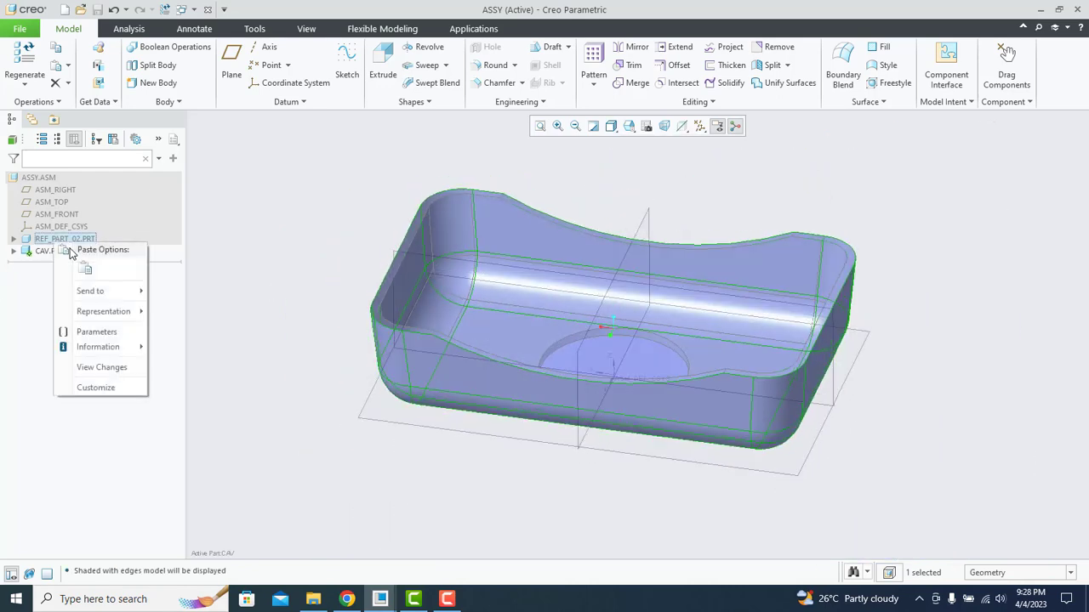
click(365, 435)
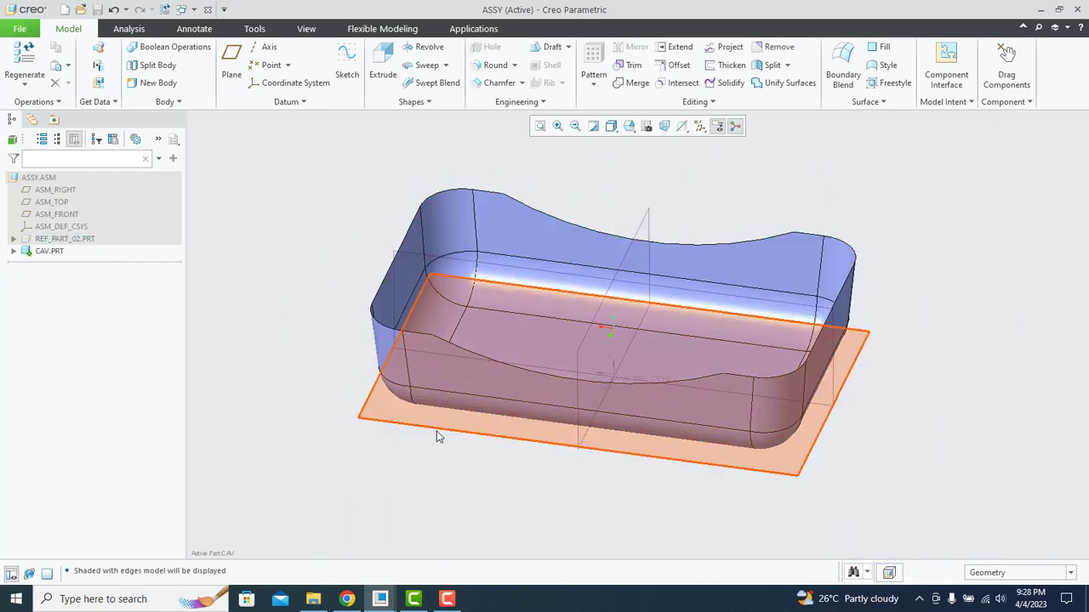
mouse_move(437, 435)
middle_down()
mouse_move(434, 452)
mouse_move(428, 408)
mouse_move(399, 435)
mouse_move(430, 445)
mouse_move(425, 434)
middle_up()
click(231, 57)
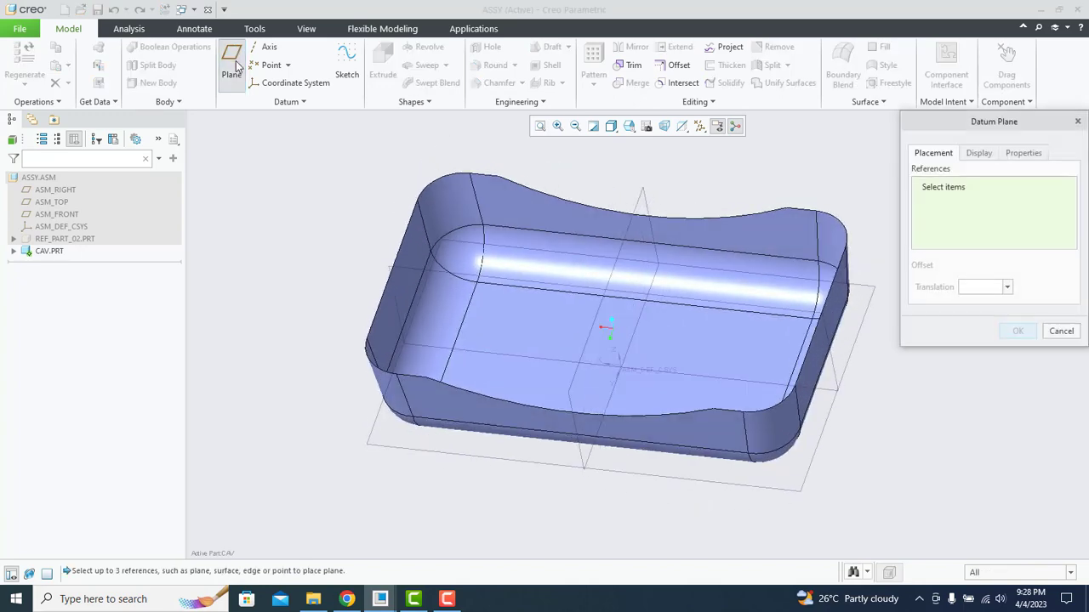
middle_drag(330, 312, 331, 281)
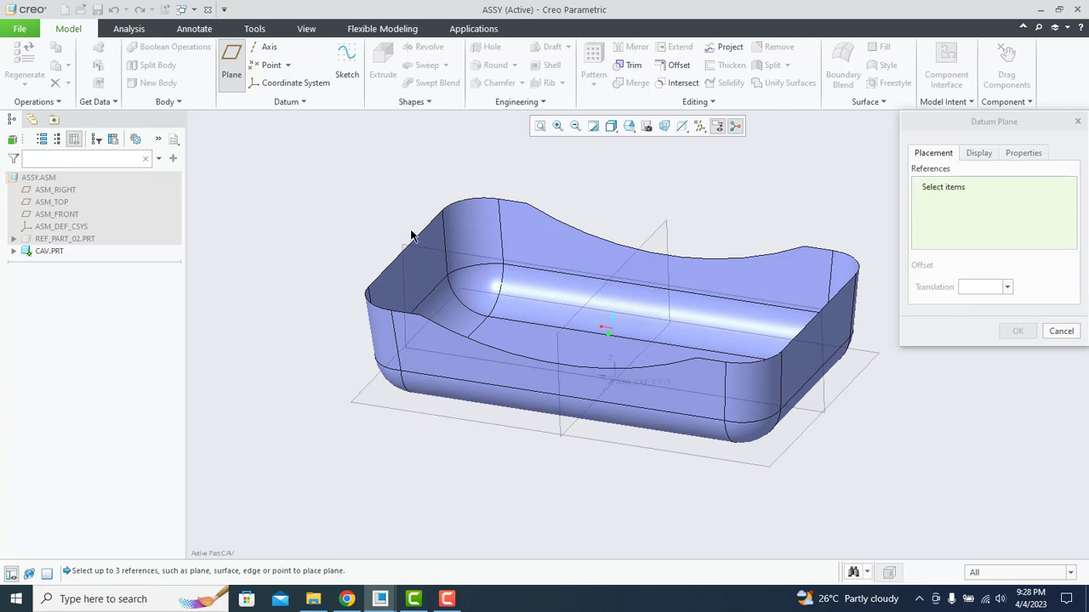
click(1063, 332)
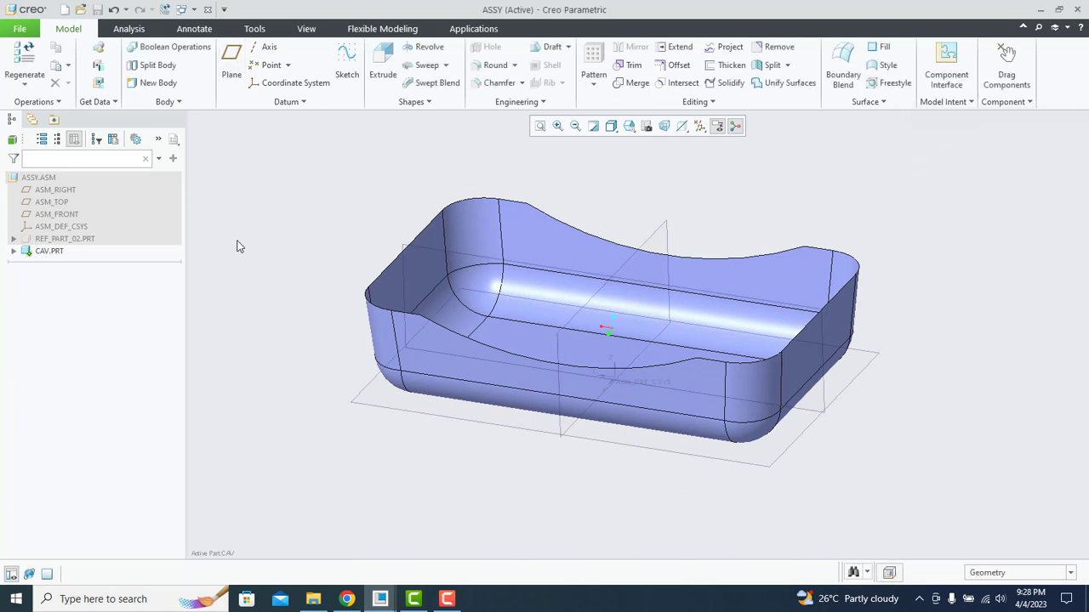
Expand CAV.PRT in the model tree, activate the top-level assembly and make CAV.PRT the active part again.
click(14, 252)
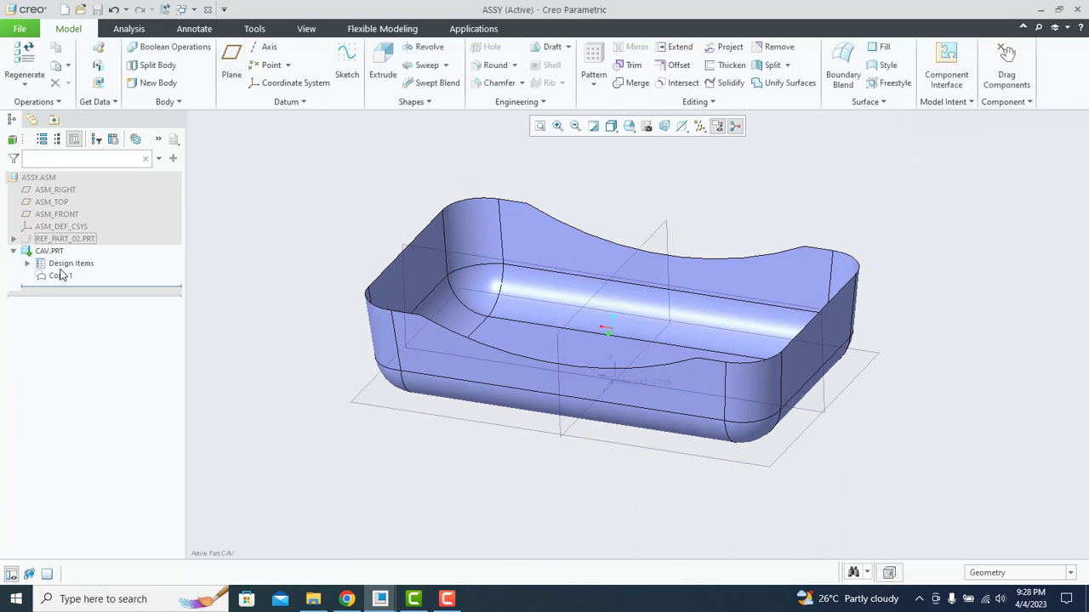
middle_drag(340, 318, 428, 408)
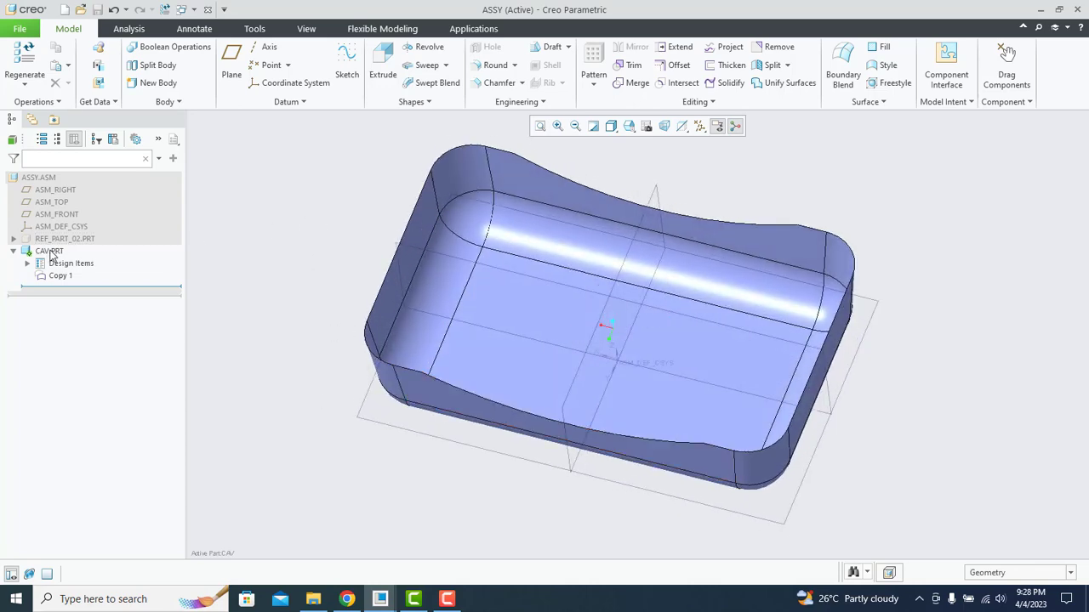
right_click(49, 185)
click(63, 134)
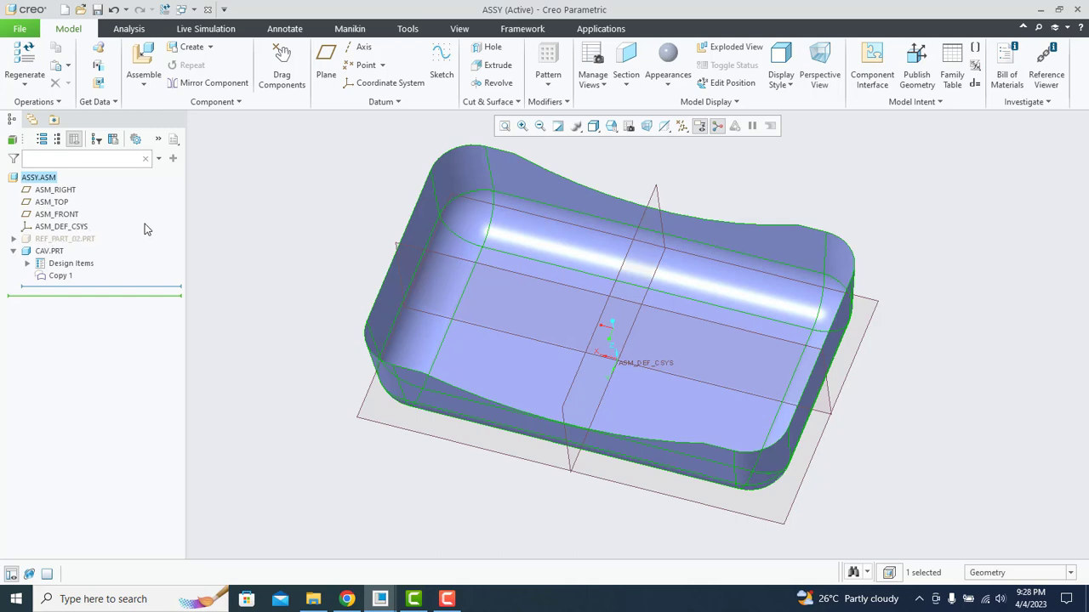
right_click(52, 255)
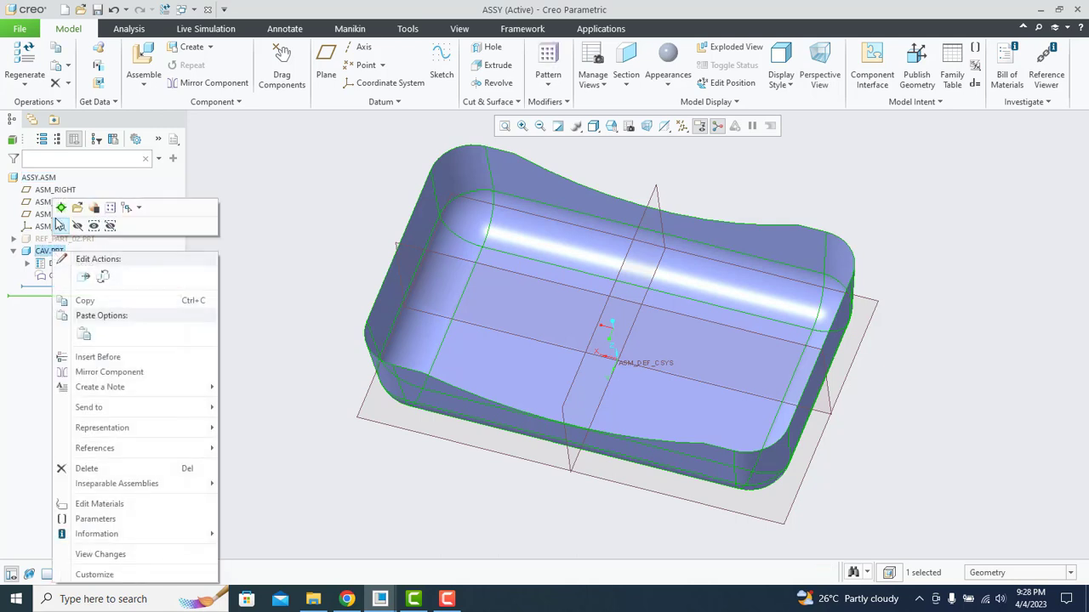
click(67, 219)
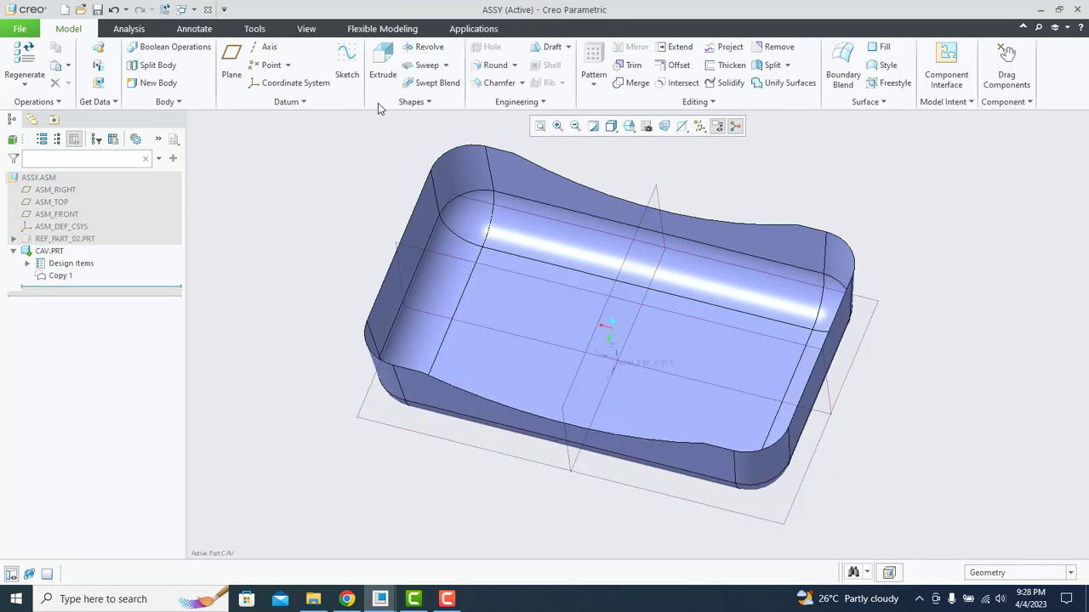
Create three offset datum planes in the cav part with x, y and z offsets of 0.
click(300, 101)
click(265, 180)
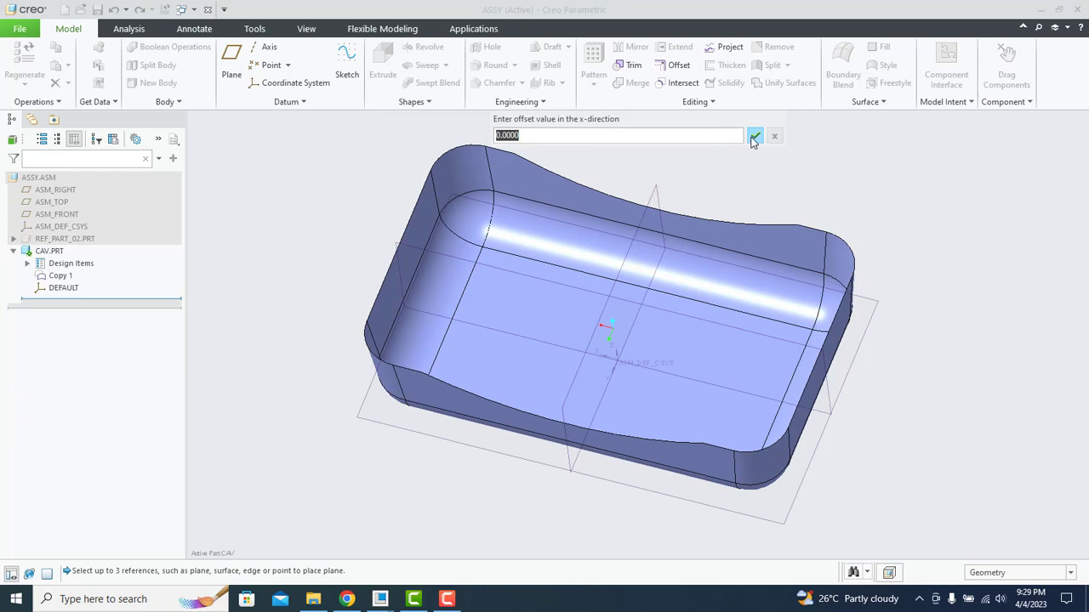
click(755, 137)
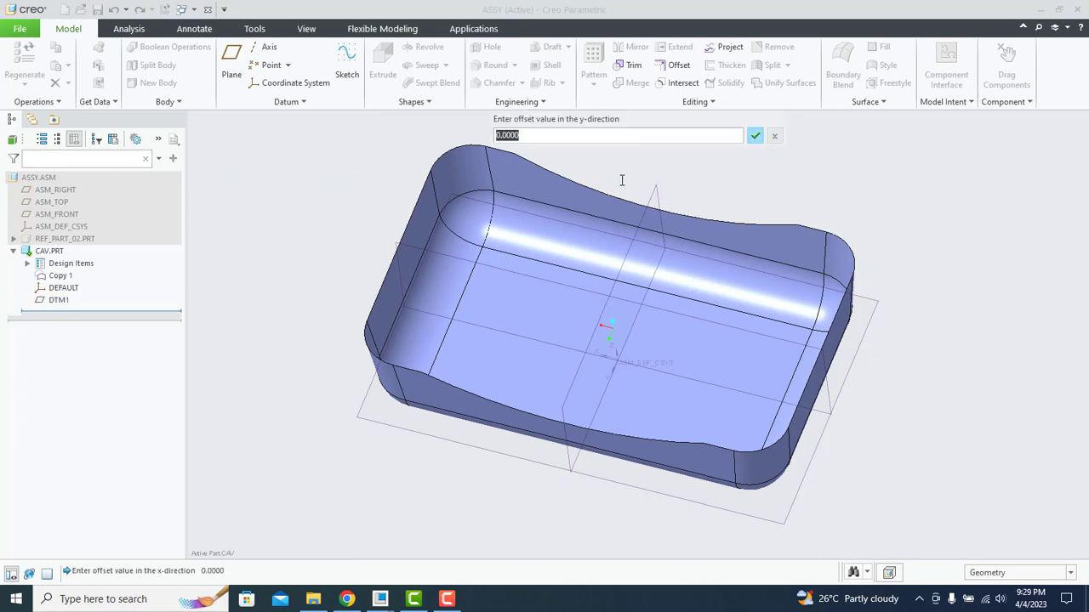
click(755, 137)
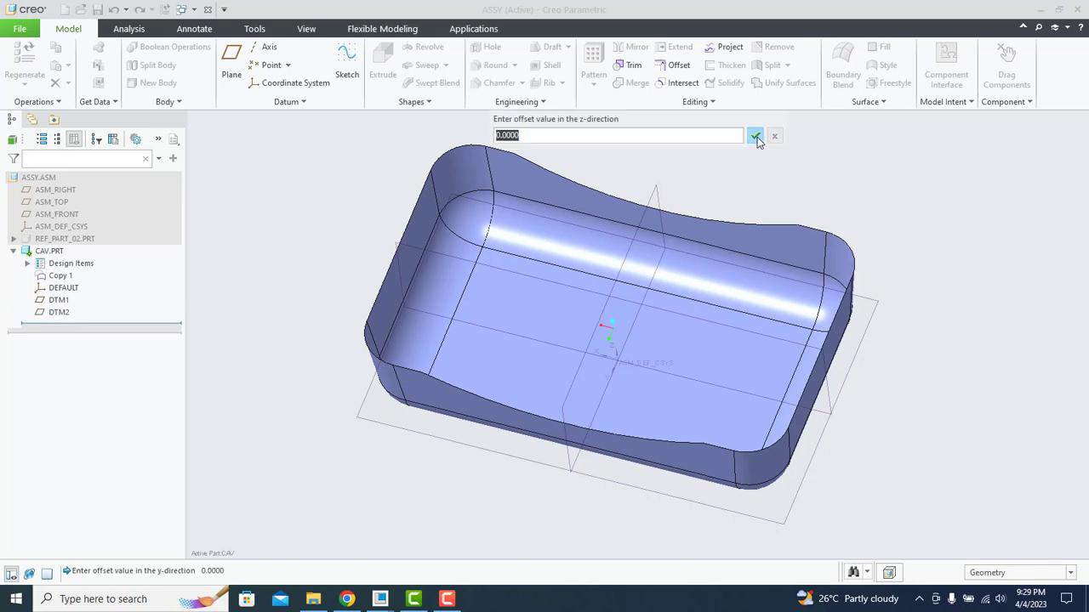
click(756, 137)
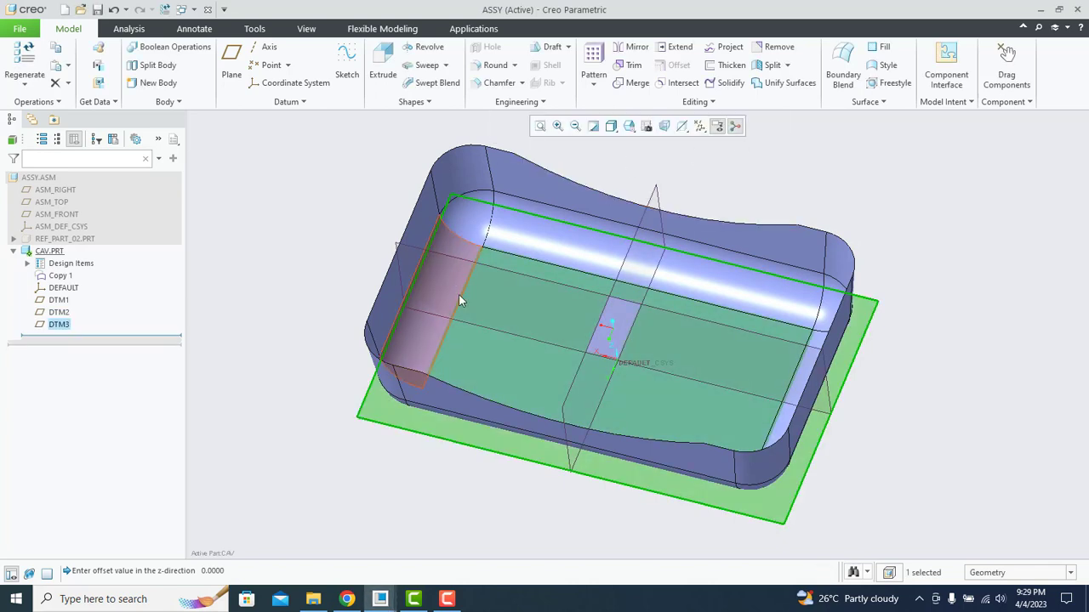
Hide the assembly's ASM_RIGHT, ASM_TOP and ASM_FRONT planes and its ASM_DEF_CSYS coordinate system.
click(49, 226)
shift+click(46, 192)
right_click(55, 193)
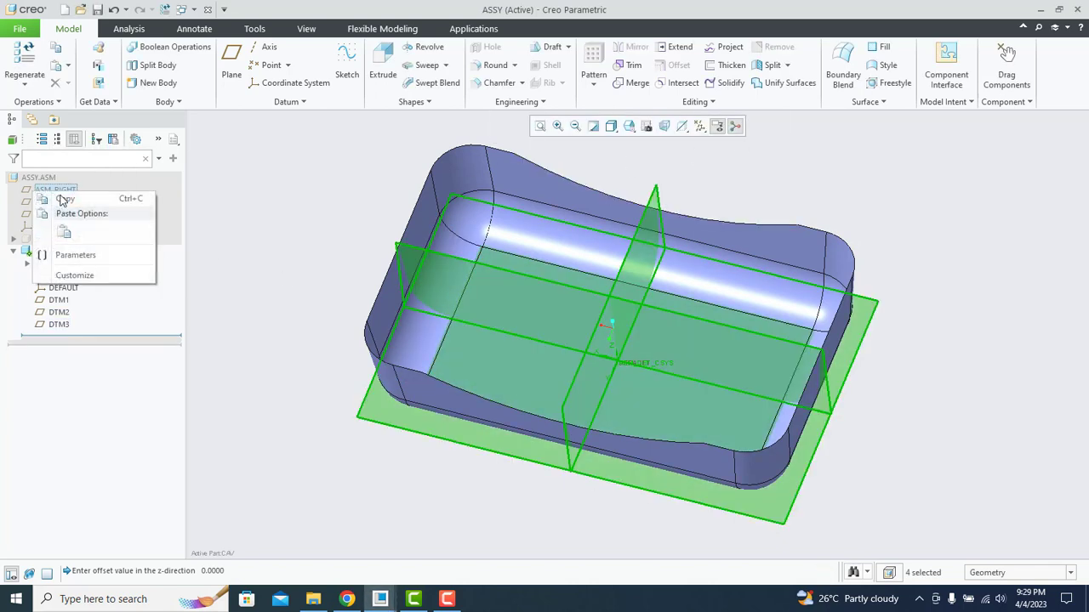
click(59, 164)
Check the visibility options of REF_PART_02's RIGHT, TOP and FRONT planes and its PRT_CSYS_DEF coordinate system.
click(13, 239)
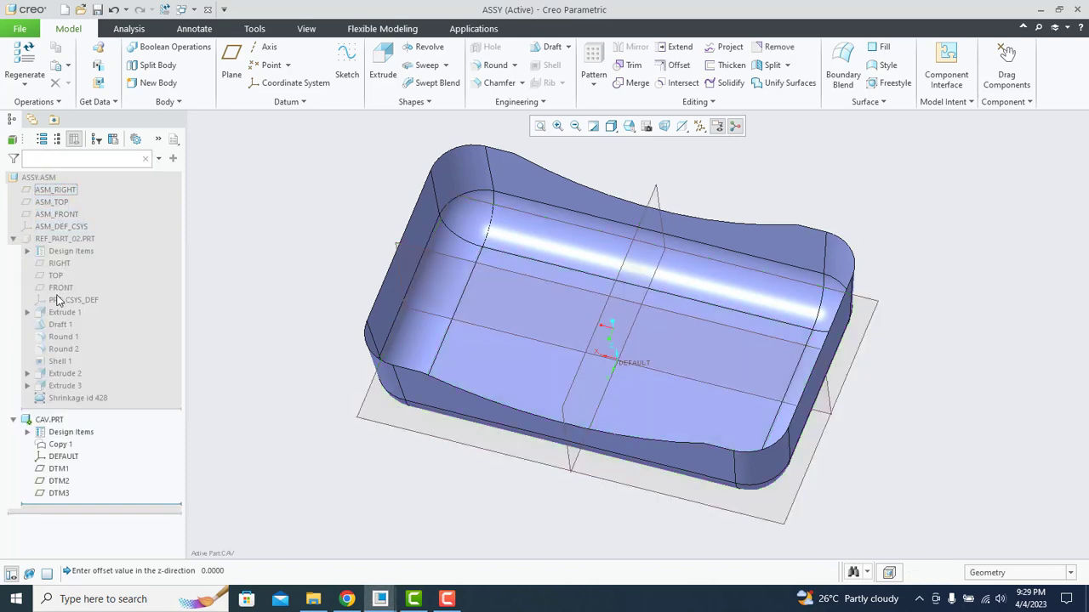
click(47, 301)
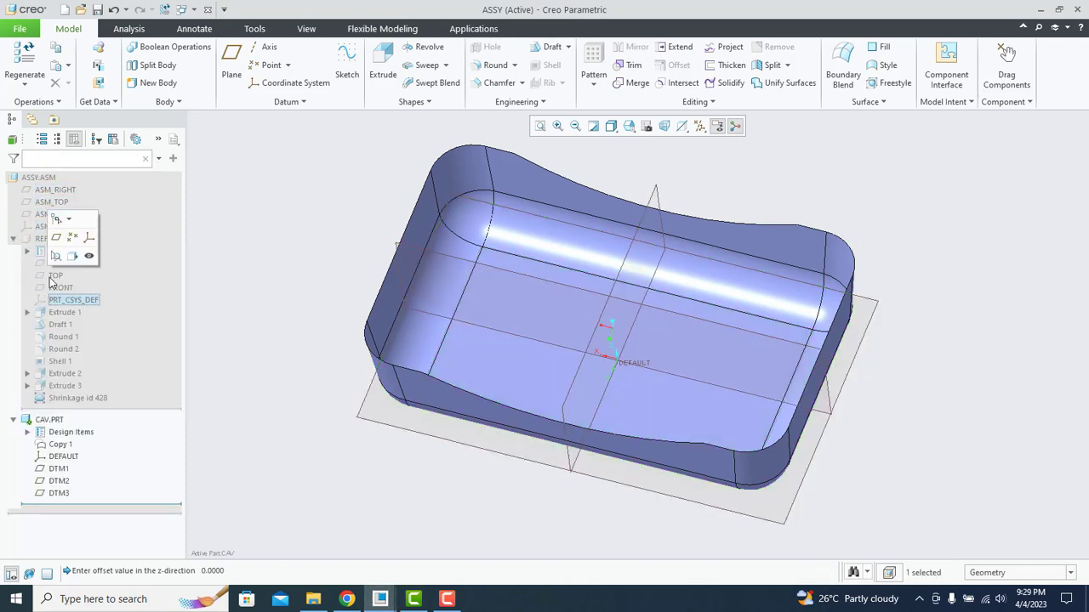
shift+click(42, 265)
right_click(42, 264)
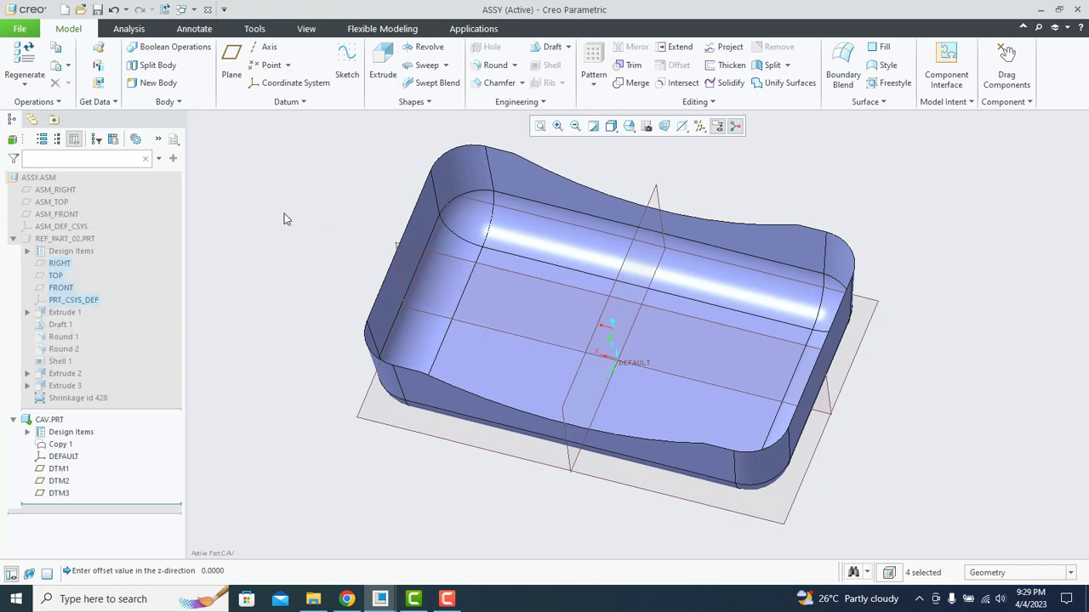
click(13, 239)
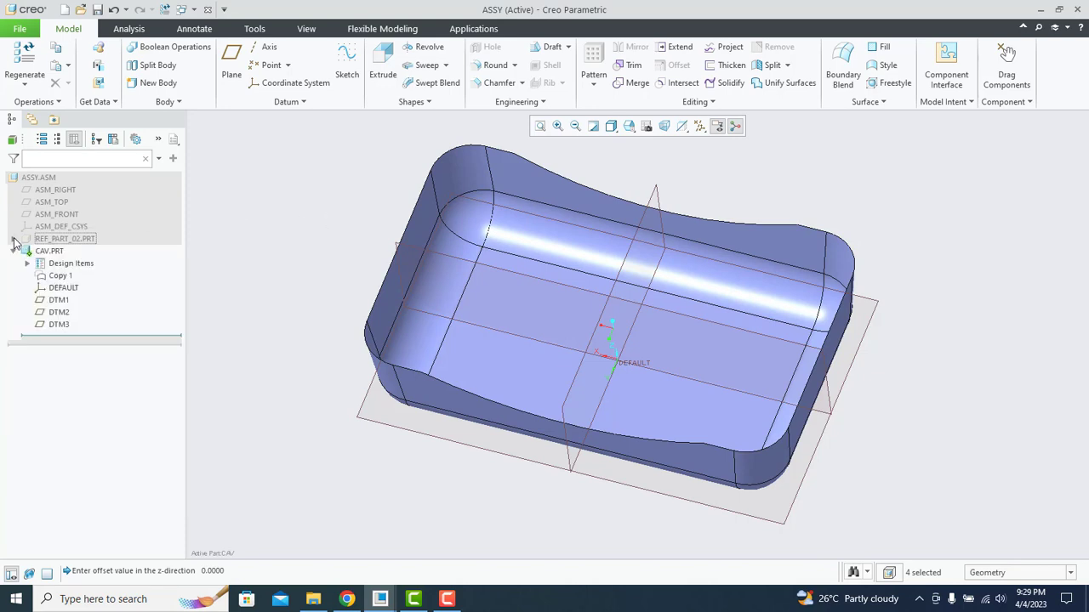
Examine the DTM1 plane and the open rim of the copied surface in the cav part.
click(61, 293)
click(59, 304)
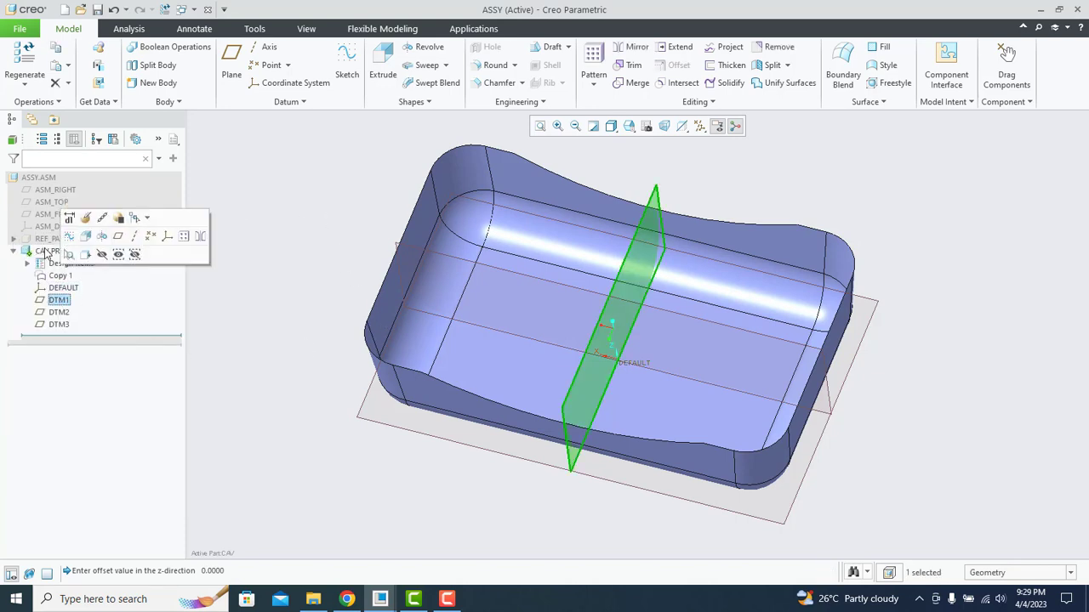
click(51, 252)
middle_drag(301, 337, 515, 366)
click(326, 375)
scroll(519, 318, down, 3)
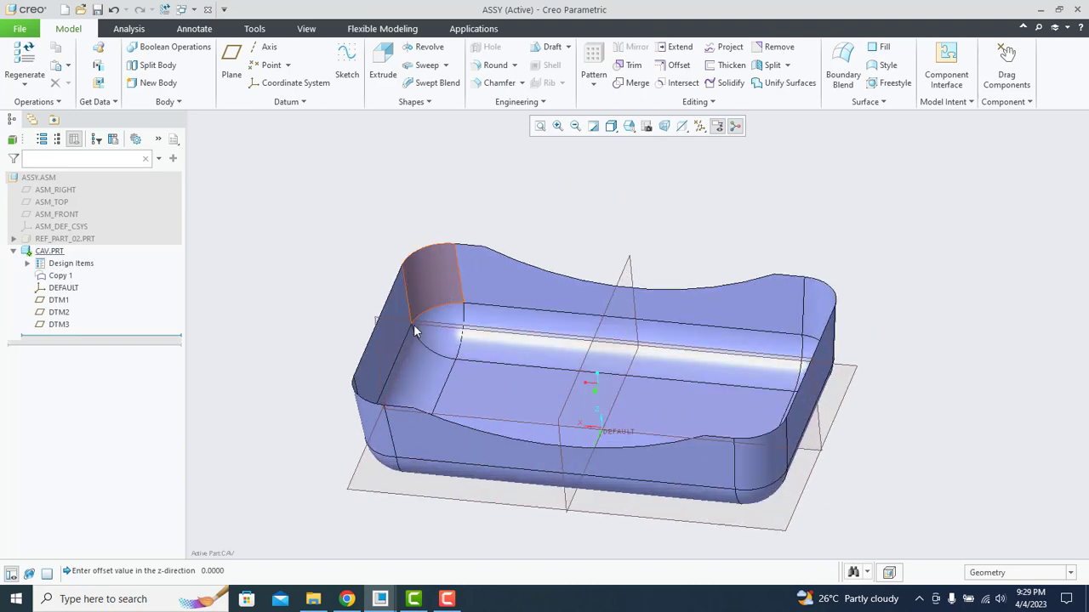
scroll(432, 222, up, 2)
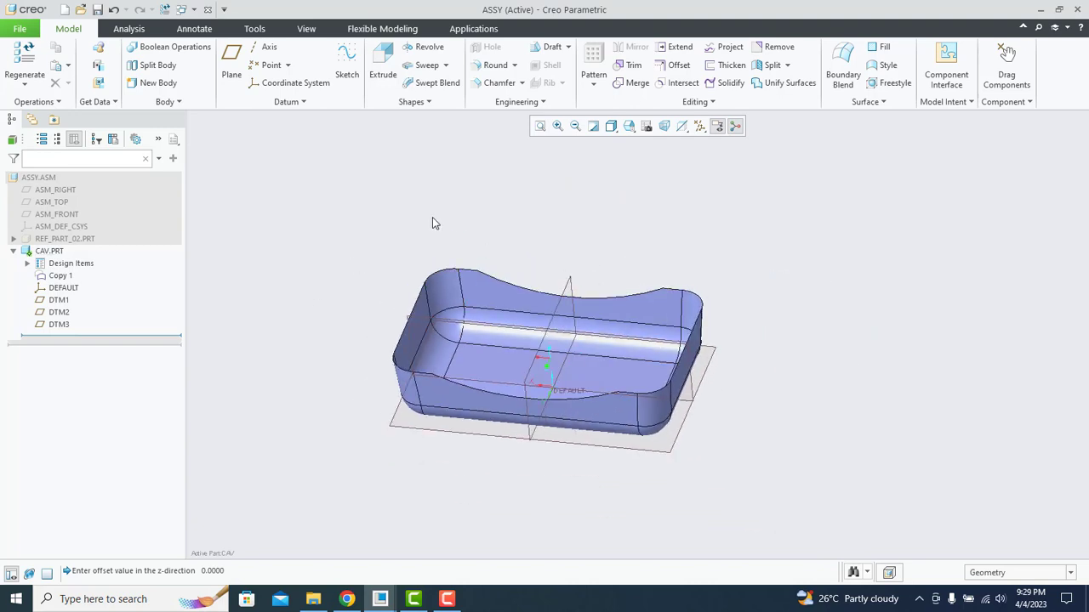
Create a datum plane through the two straight rim edges on the short sides of the copied surface.
click(231, 59)
scroll(413, 316, down, 2)
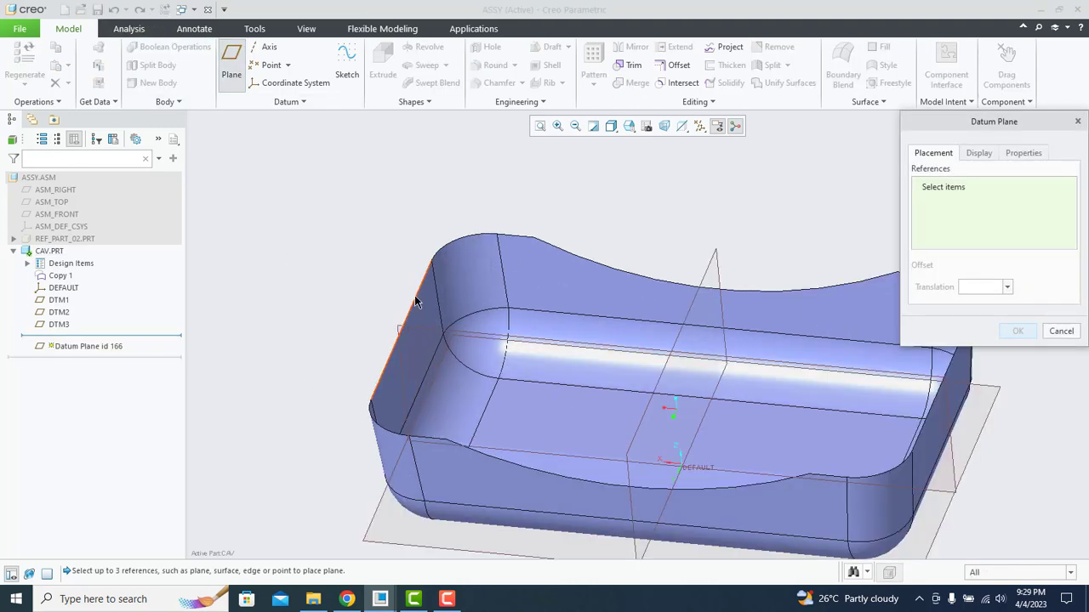
scroll(244, 306, up, 3)
click(335, 306)
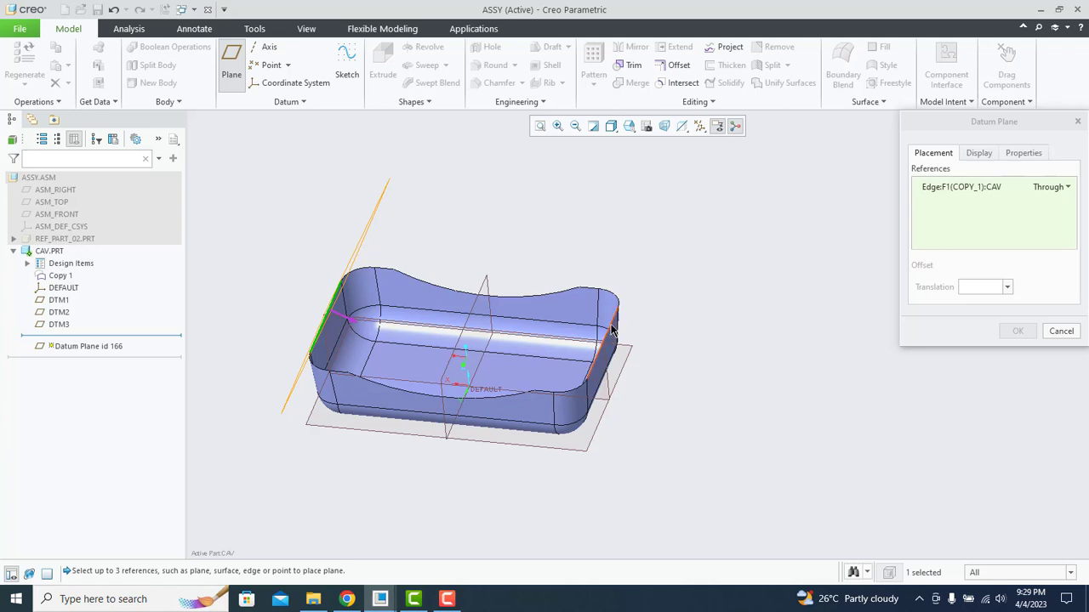
ctrl+click(611, 330)
middle_click(491, 343)
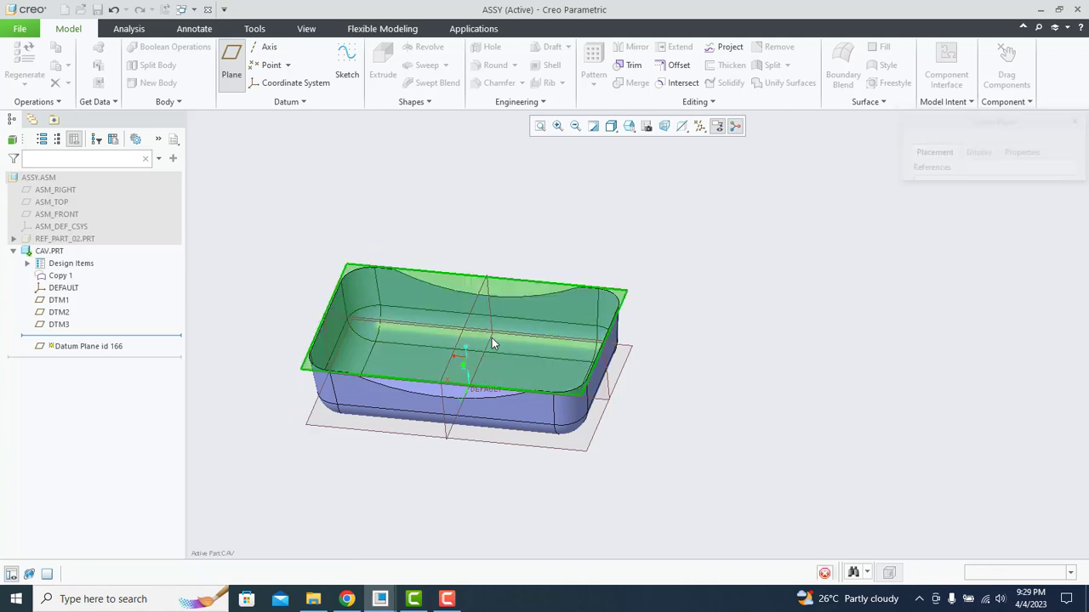
middle_drag(492, 343, 376, 367)
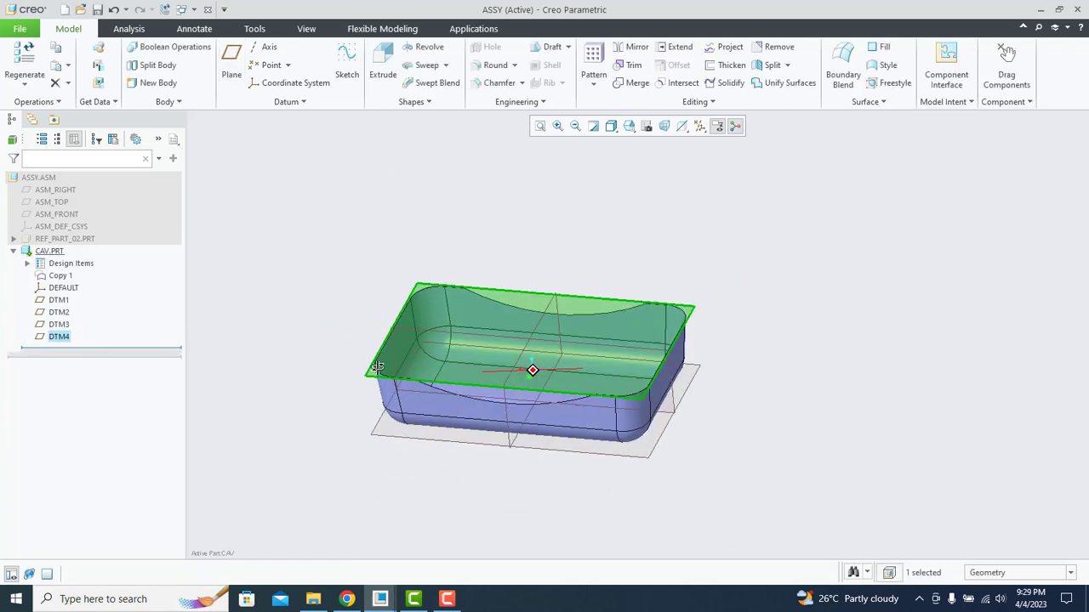
scroll(342, 371, up, 3)
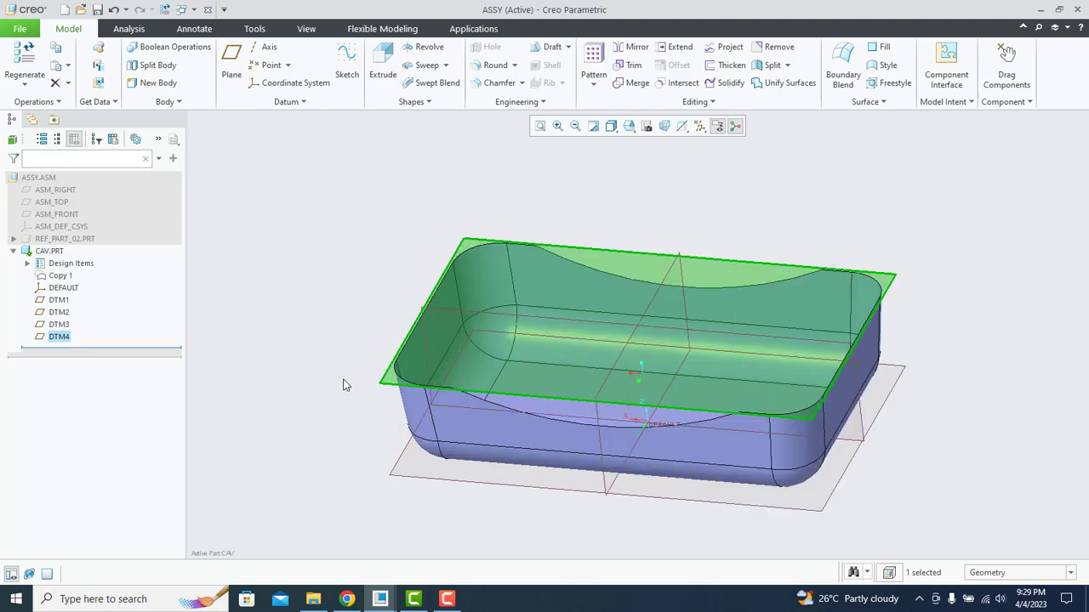
click(280, 310)
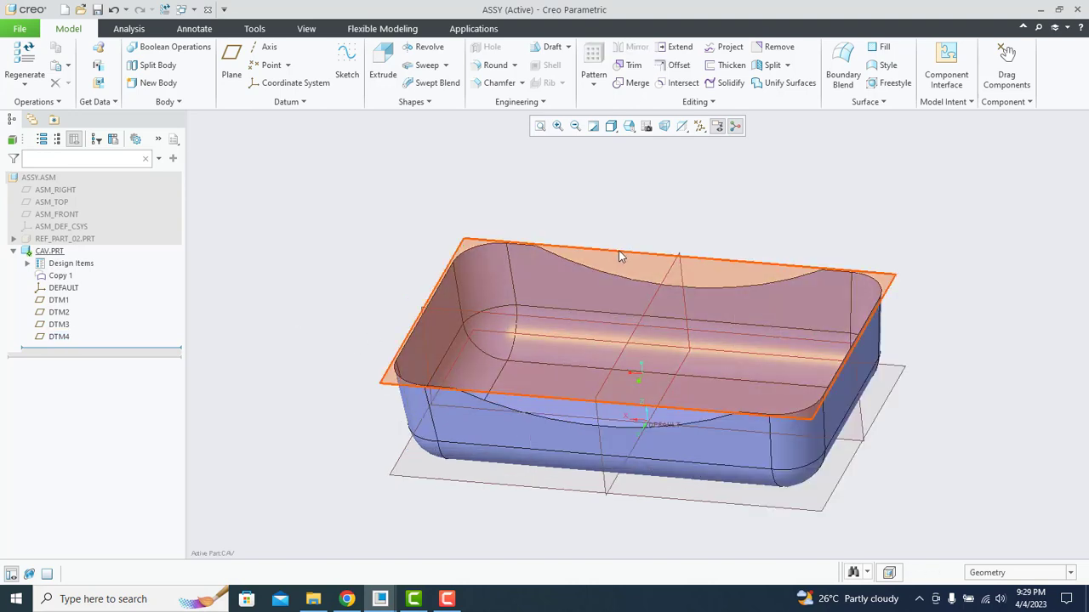
click(620, 252)
scroll(457, 287, down, 3)
click(884, 49)
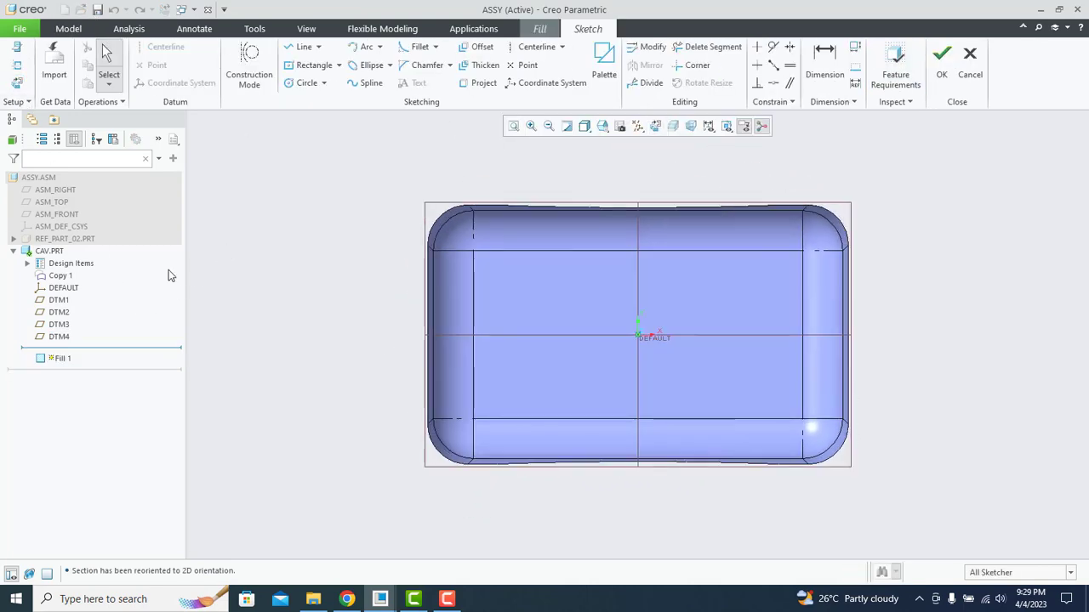
key(ctrl+d)
click(969, 63)
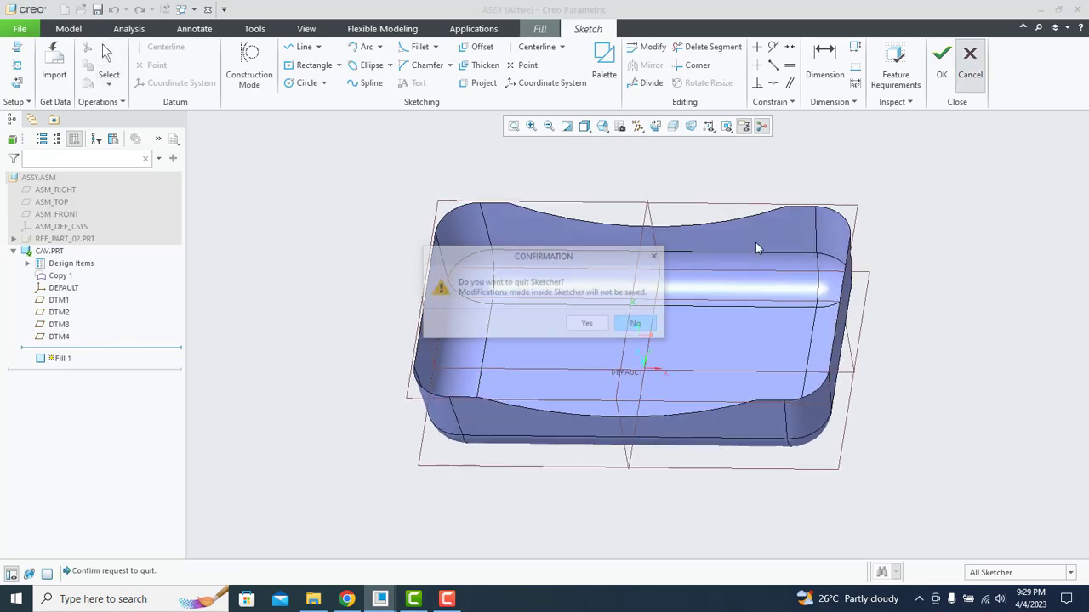
click(586, 323)
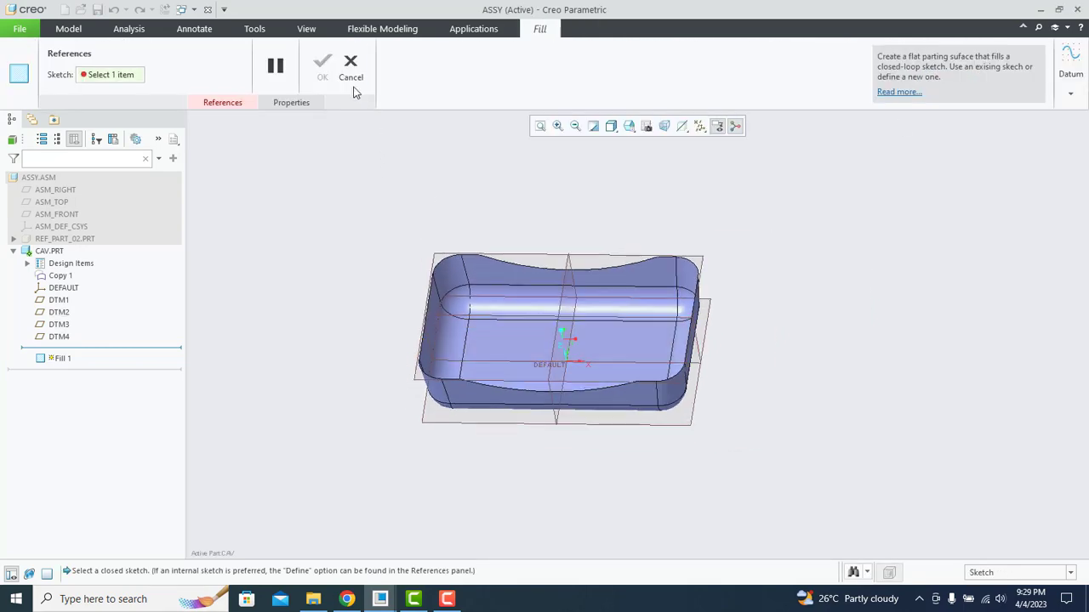
click(352, 75)
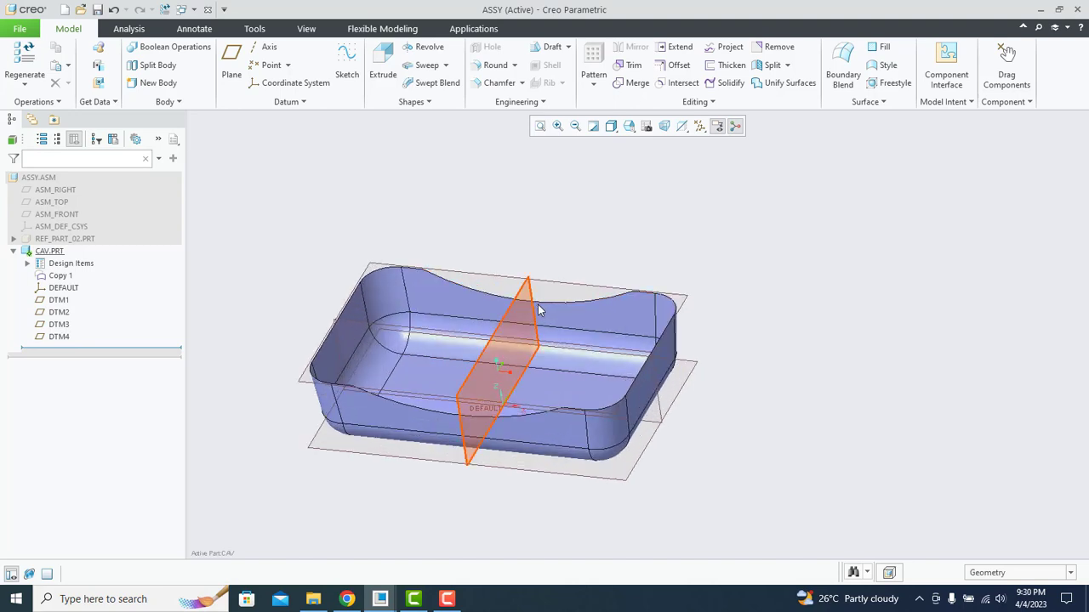
Create a datum plane offset 55 from DTM2, beyond the far long side of the copied surface.
scroll(398, 333, up, 2)
scroll(335, 352, down, 2)
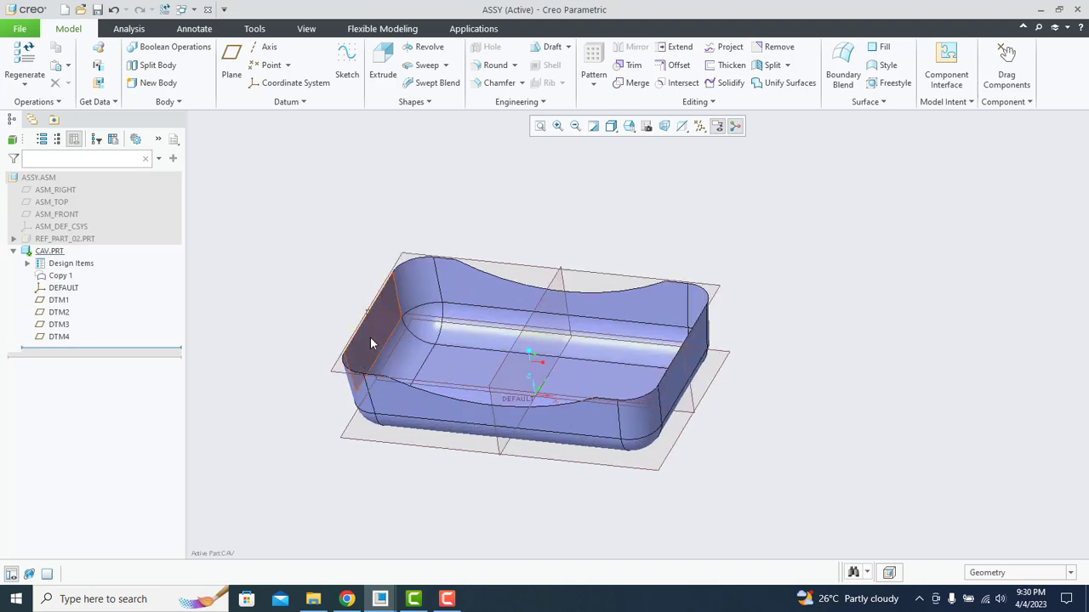
click(394, 320)
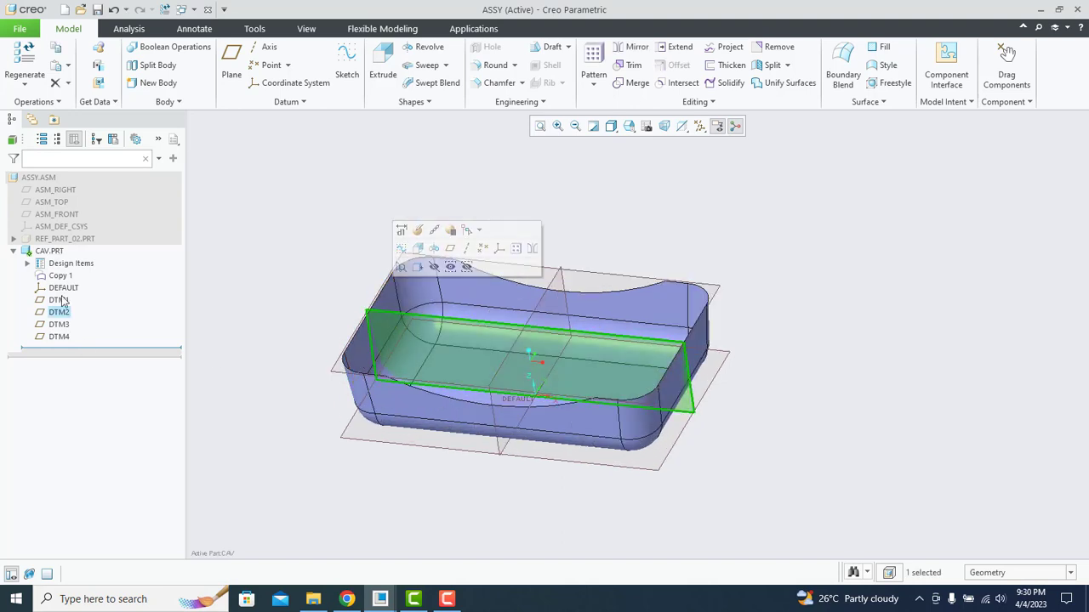
click(235, 53)
scroll(517, 316, up, 1)
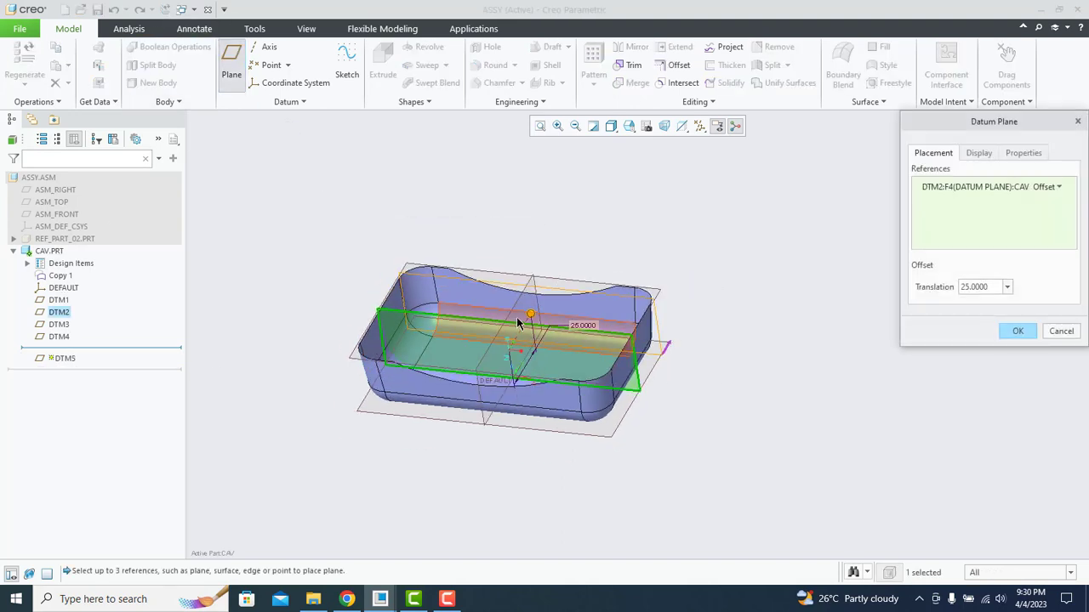
drag(560, 284, 615, 289)
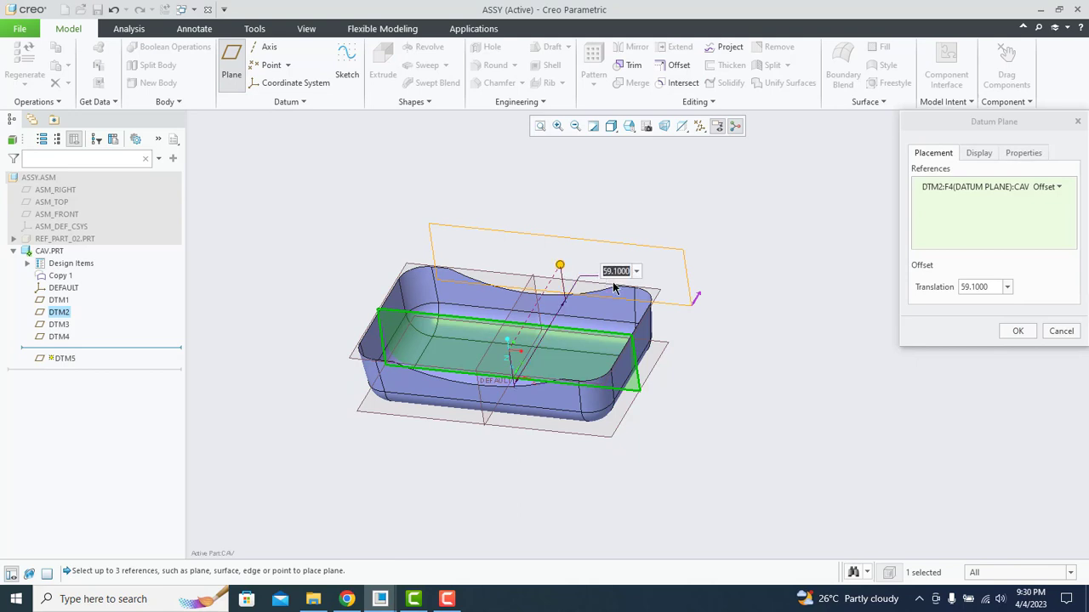
text(5)
key(Return)
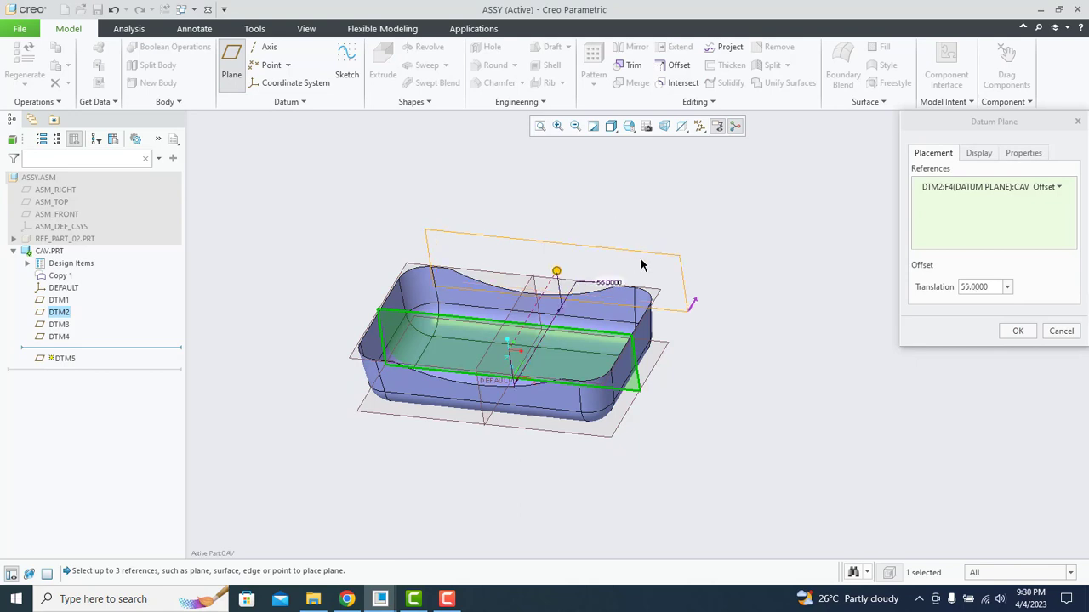
click(1018, 330)
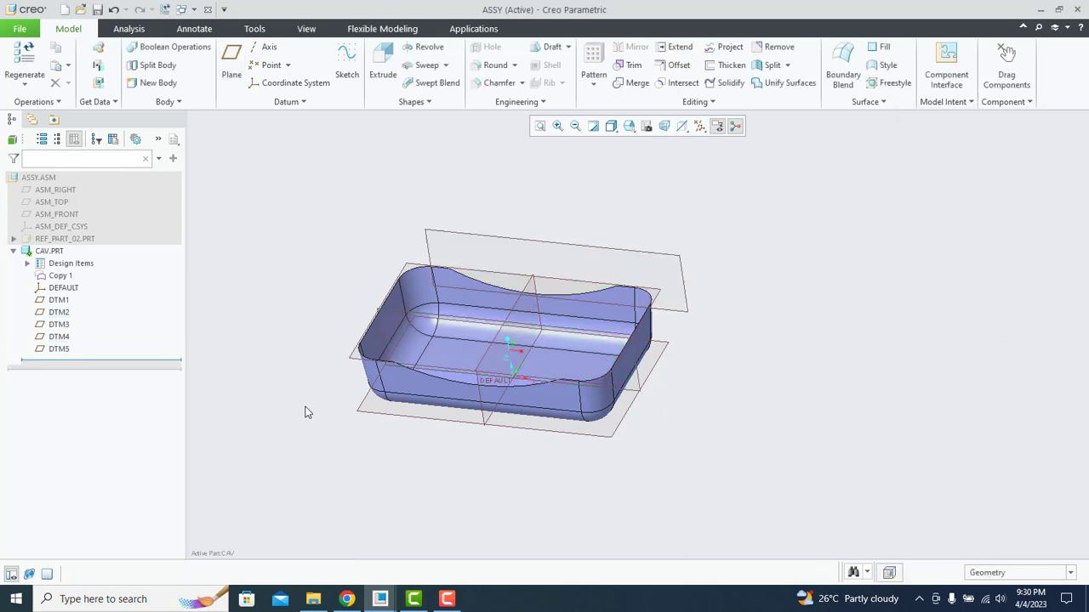
Create a second datum plane offset 55 from DTM2 in the opposite direction, beyond the near long side of the copied surface.
click(230, 58)
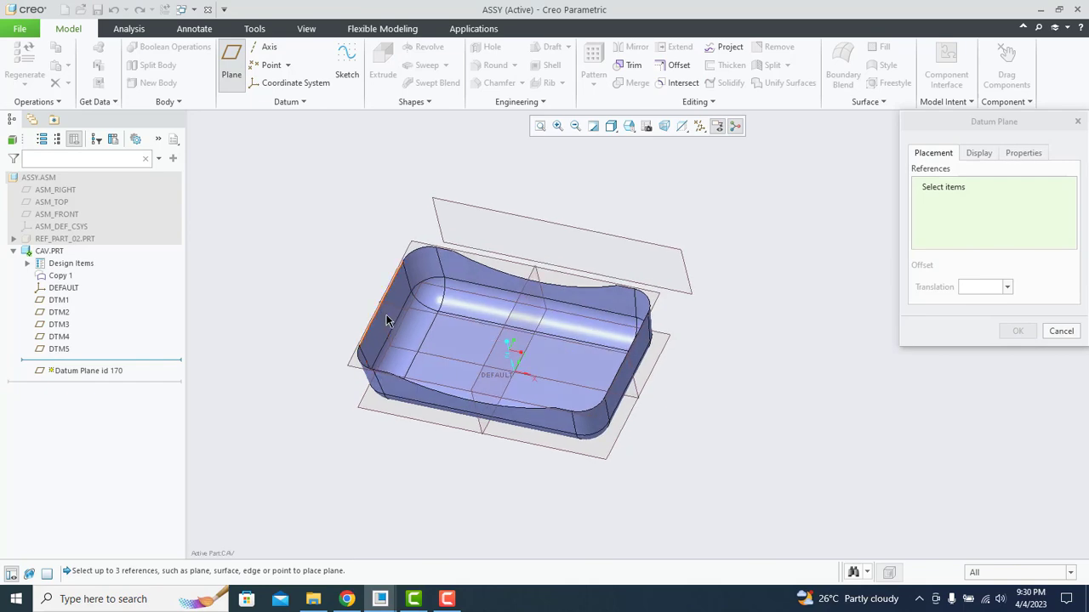
scroll(365, 302, up, 5)
click(396, 292)
scroll(397, 292, down, 6)
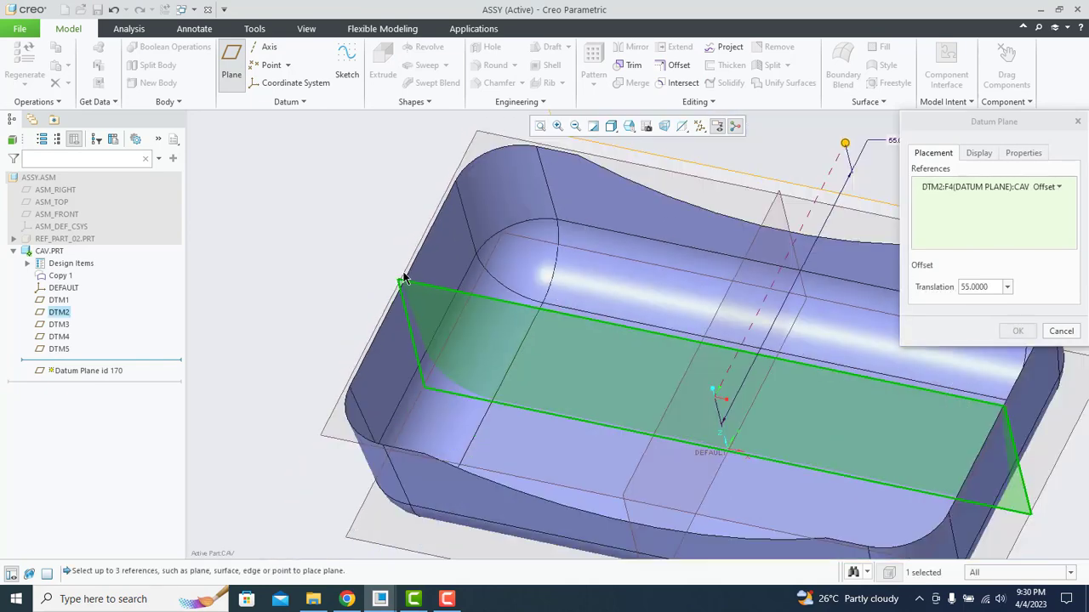
drag(495, 251, 512, 387)
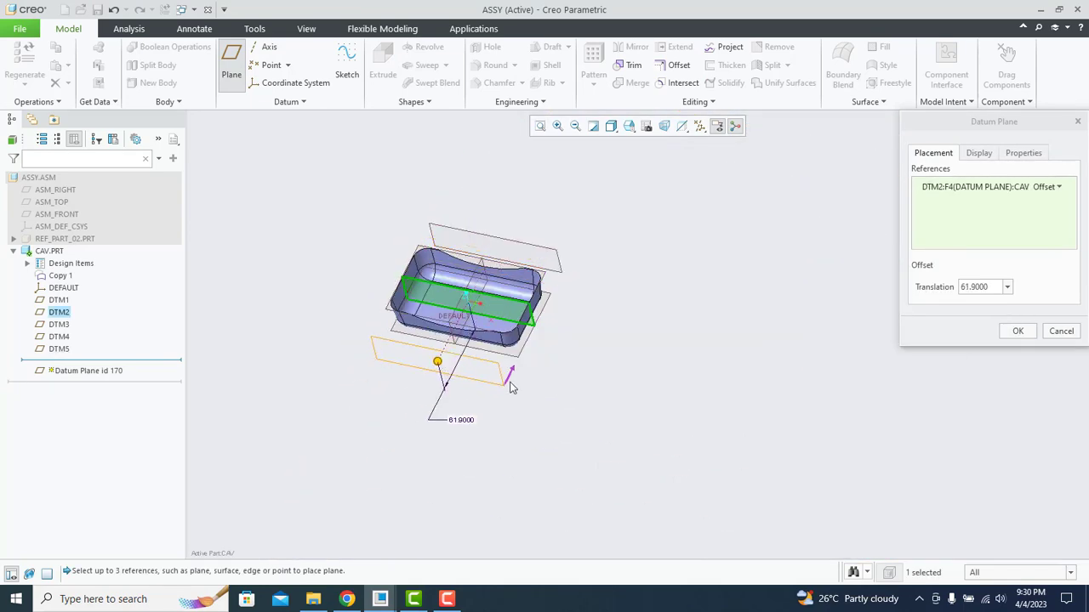
click(983, 286)
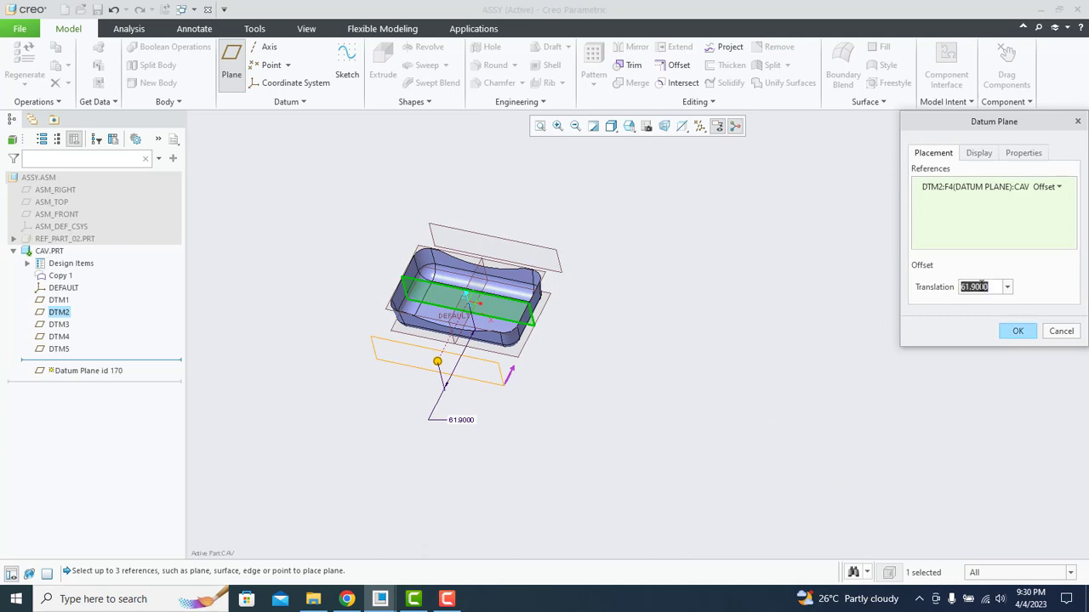
text(55)
key(Return)
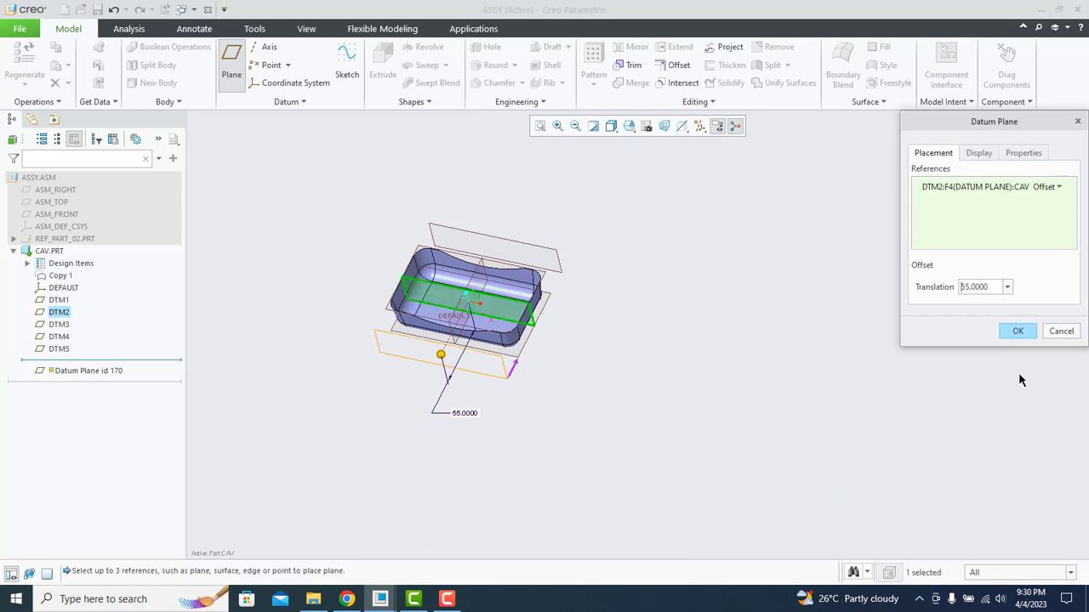
click(1020, 331)
scroll(476, 255, up, 3)
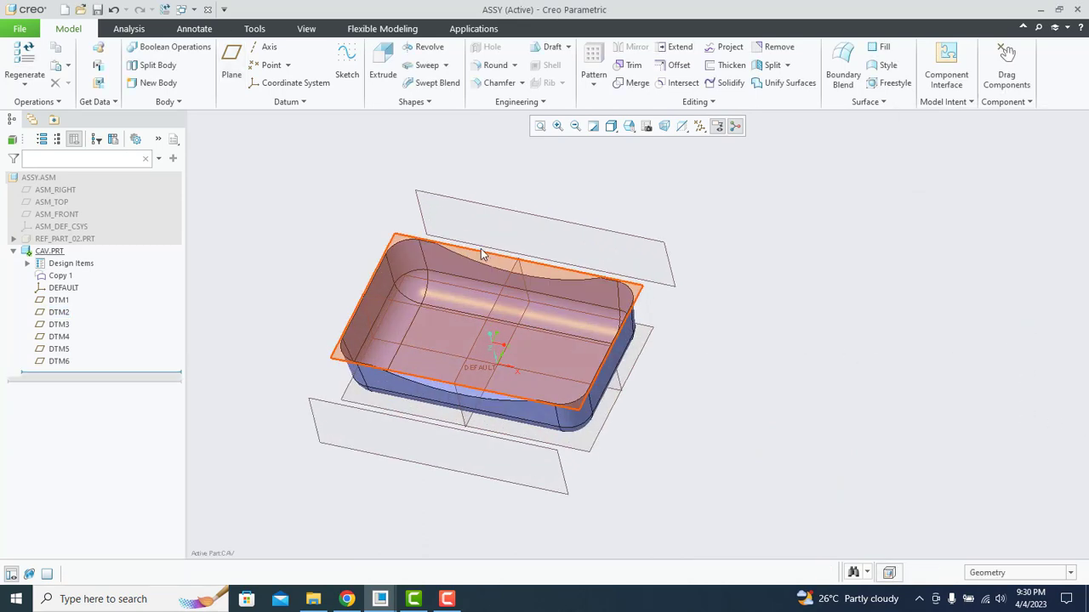
Create a datum plane offset 80 from DTM1 in the positive X direction, beyond the short side of the copied surface.
click(514, 270)
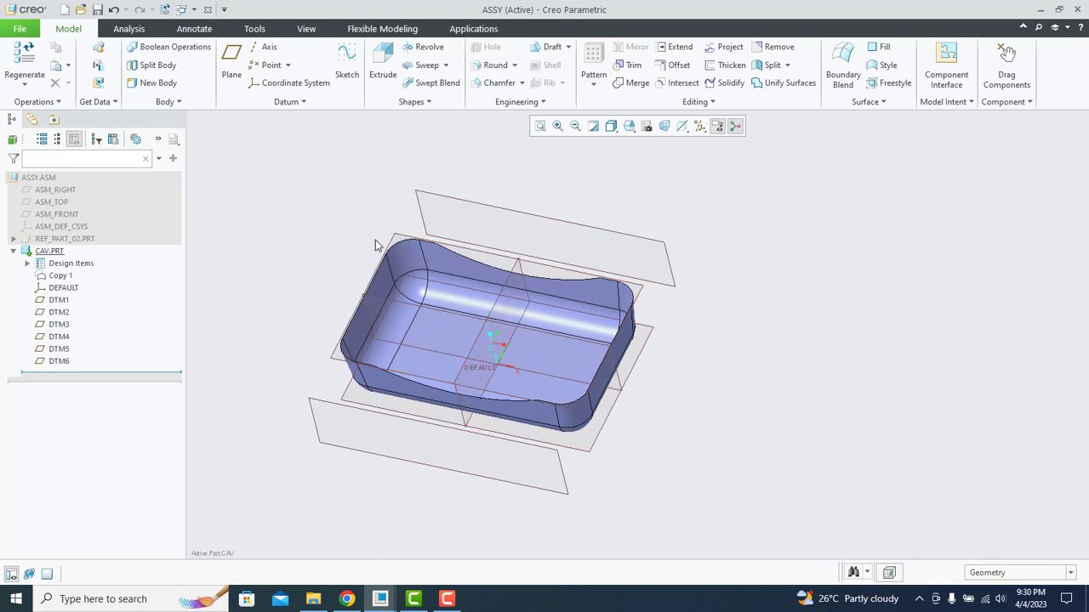
click(231, 56)
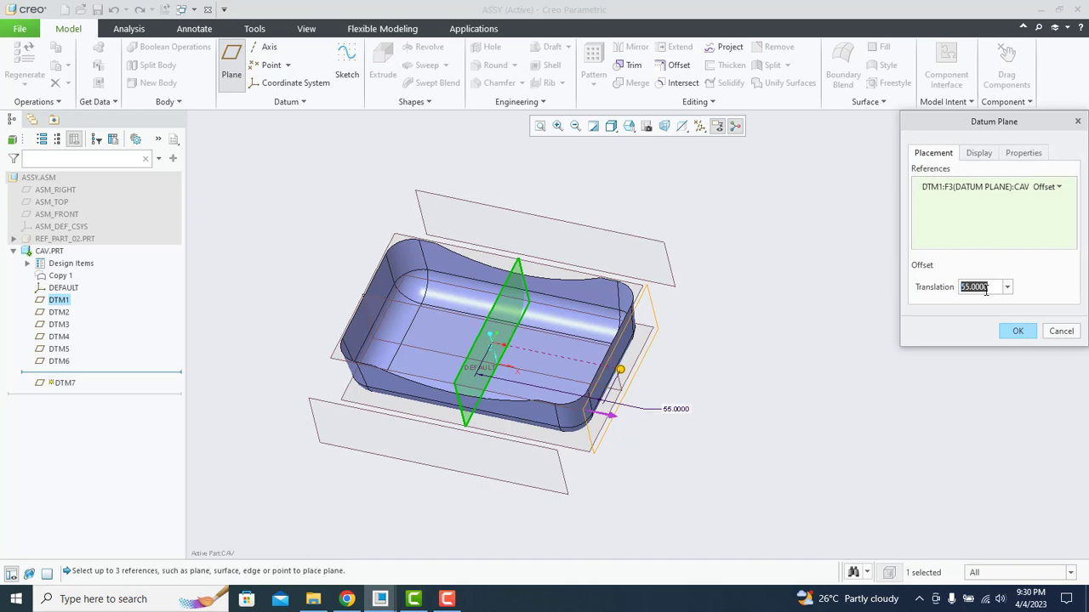
text(80)
key(Return)
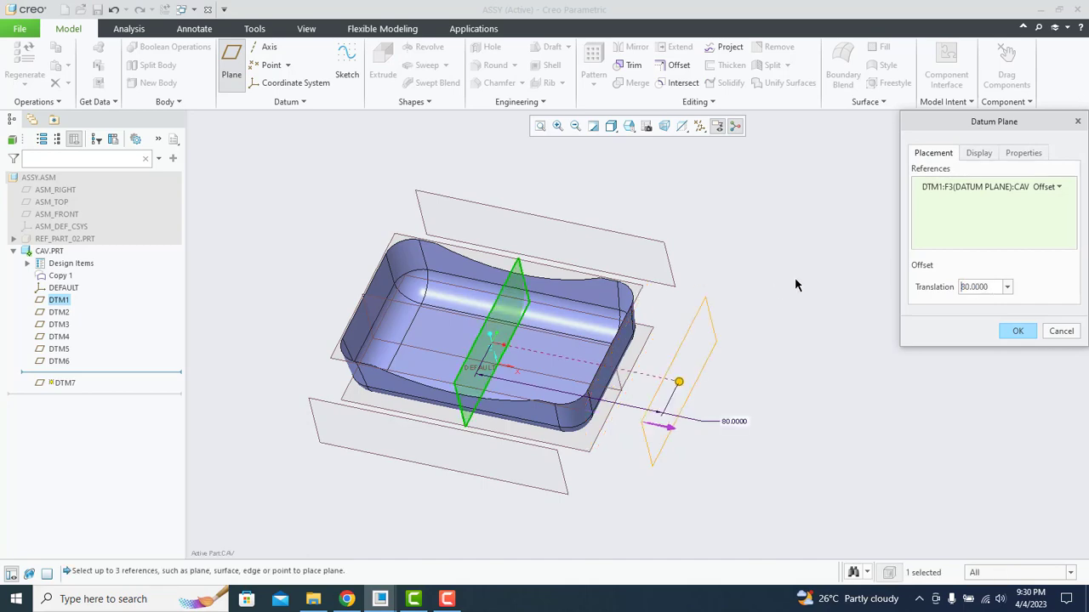
click(1015, 331)
Create another datum plane offset 80 from DTM1 in the negative X direction, beyond the opposite short side.
middle_drag(584, 369, 481, 278)
scroll(523, 266, up, 3)
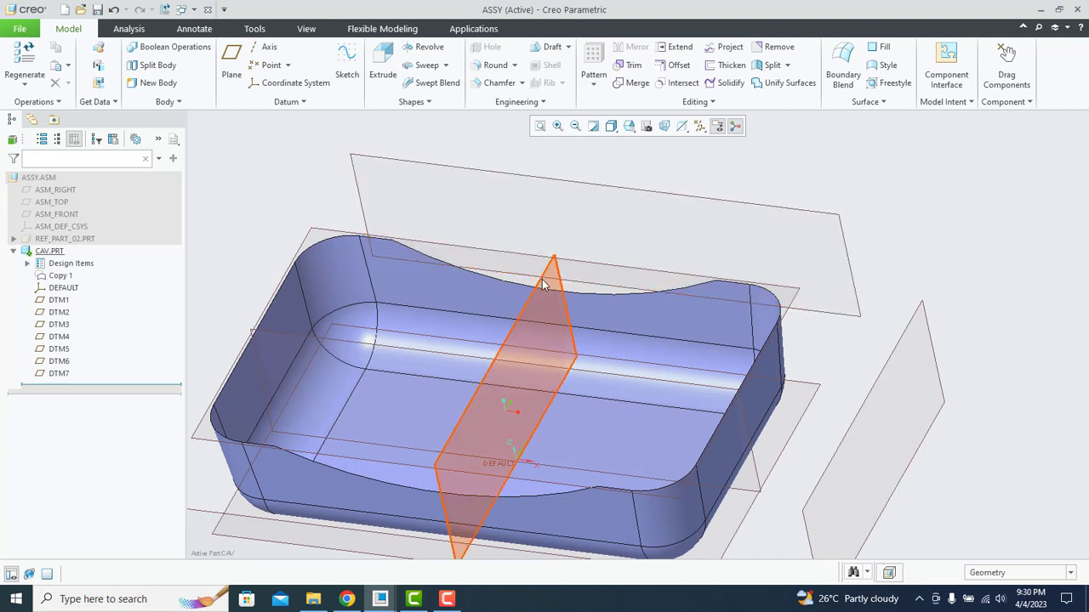
click(543, 279)
click(231, 64)
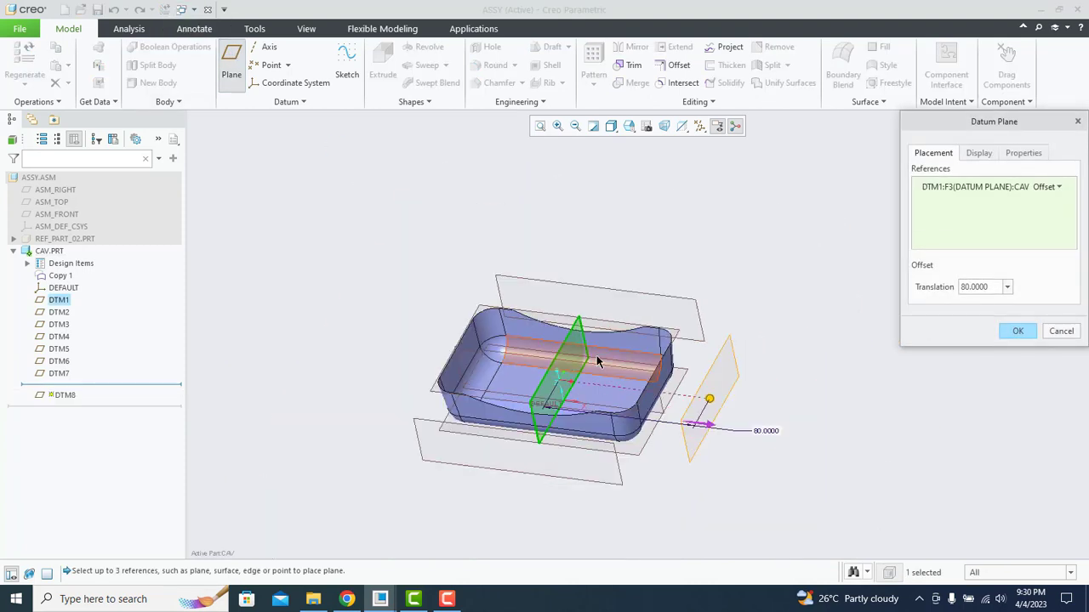
scroll(706, 399, down, 3)
drag(709, 400, 374, 357)
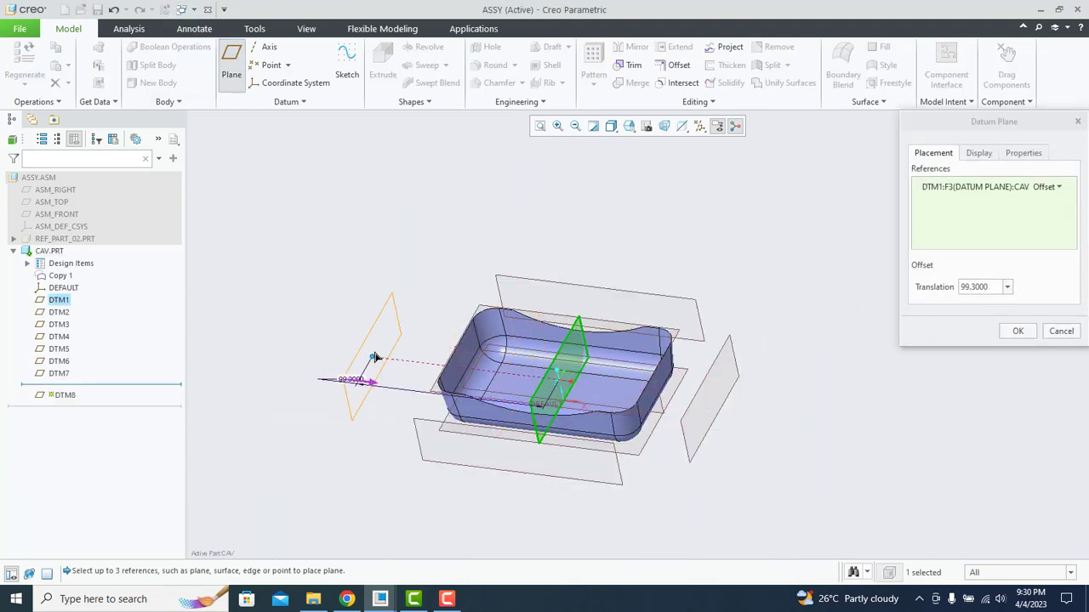
double_click(991, 287)
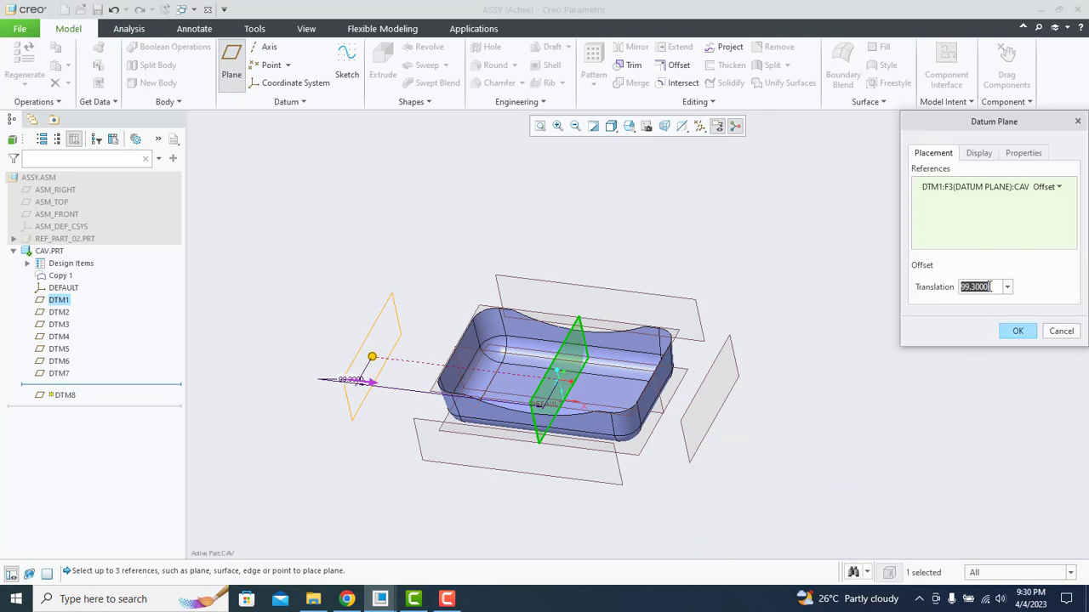
text(80)
key(Return)
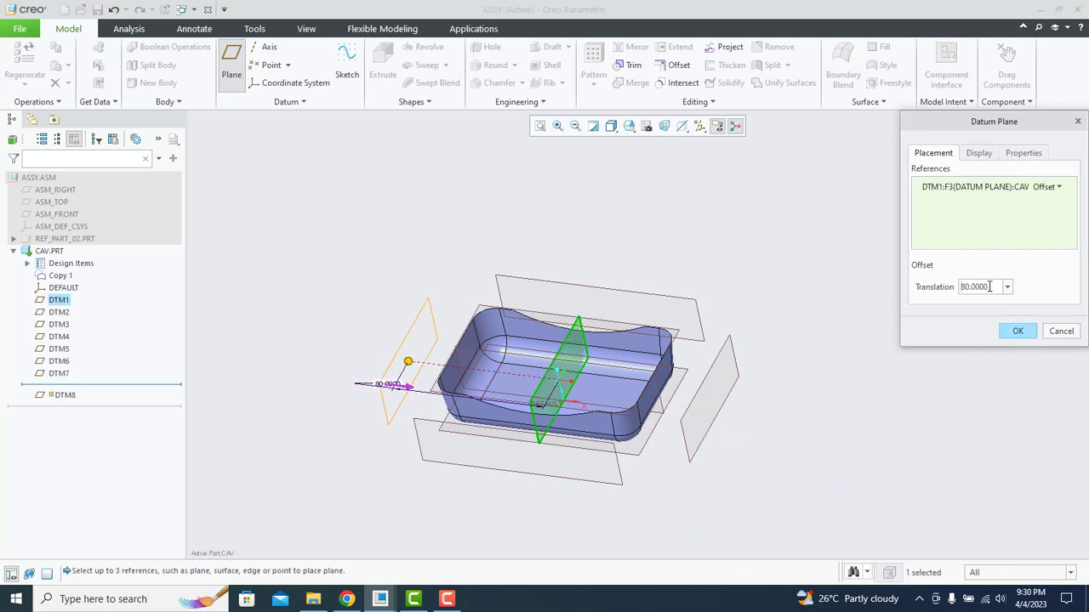
click(1018, 332)
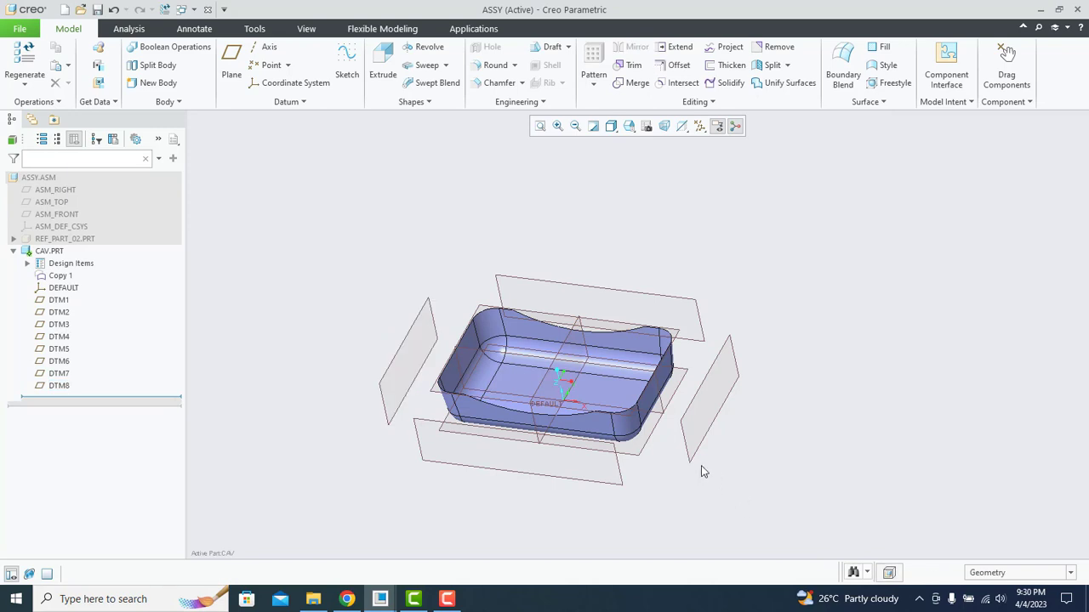
Hide the DTM1, DTM2 and DTM3 planes of the cav part.
middle_drag(638, 479, 619, 495)
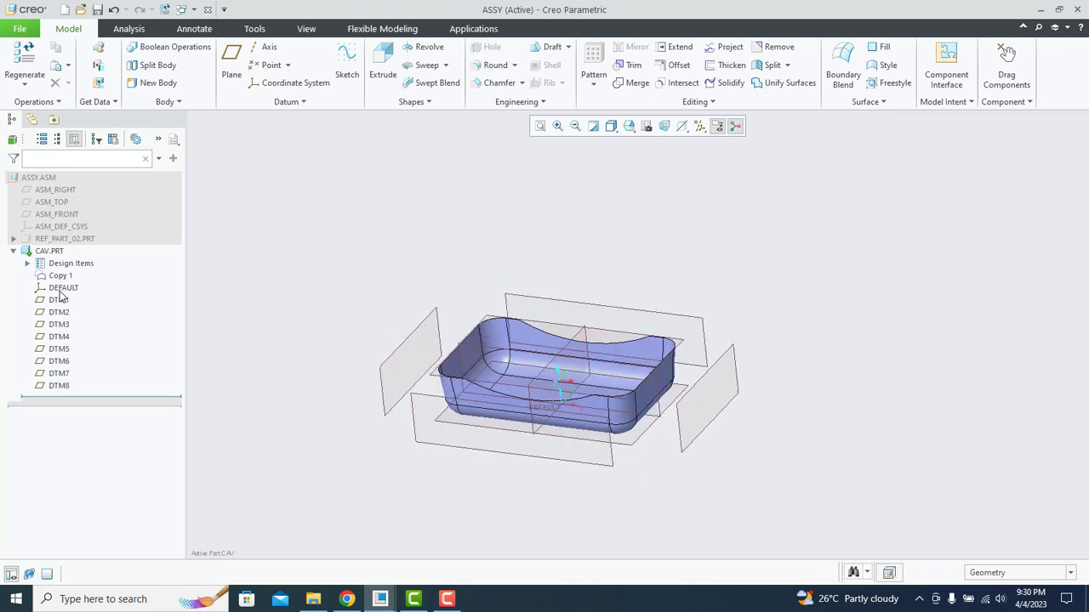
click(57, 302)
shift+click(59, 324)
right_click(64, 319)
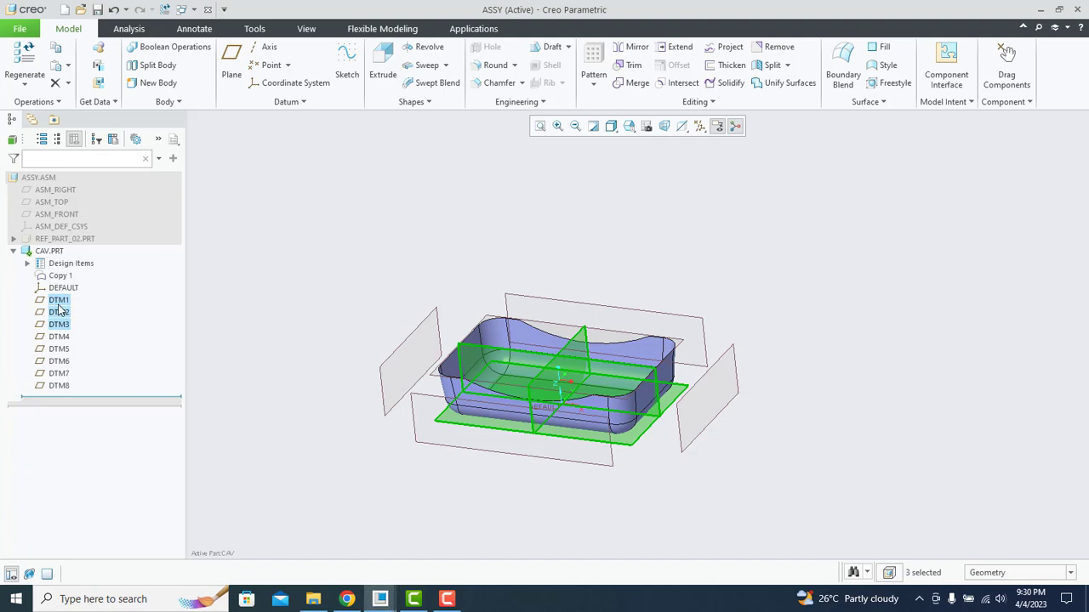
right_click(59, 311)
right_click(68, 306)
click(89, 287)
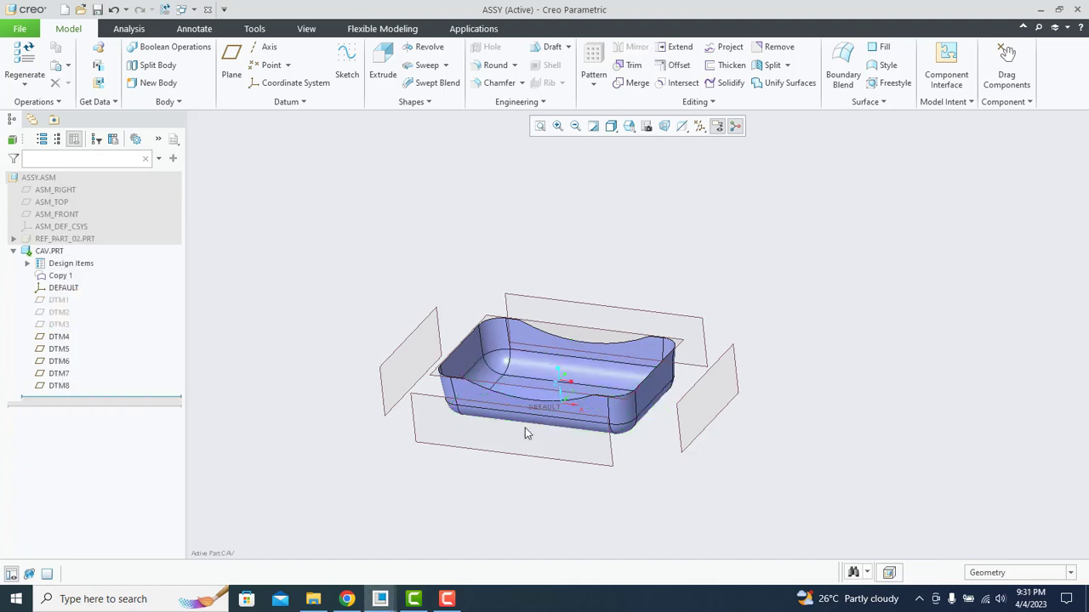
Extend the curved rim edge on the near long side of the copied surface up to plane DTM6.
middle_drag(524, 433, 502, 462)
scroll(438, 381, down, 3)
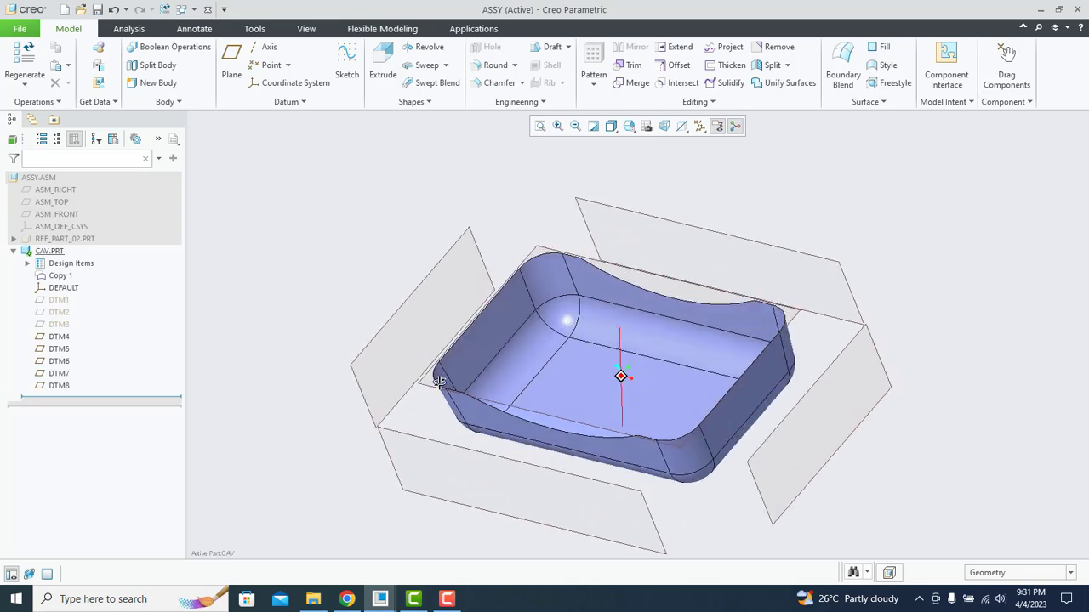
scroll(583, 429, down, 5)
click(557, 436)
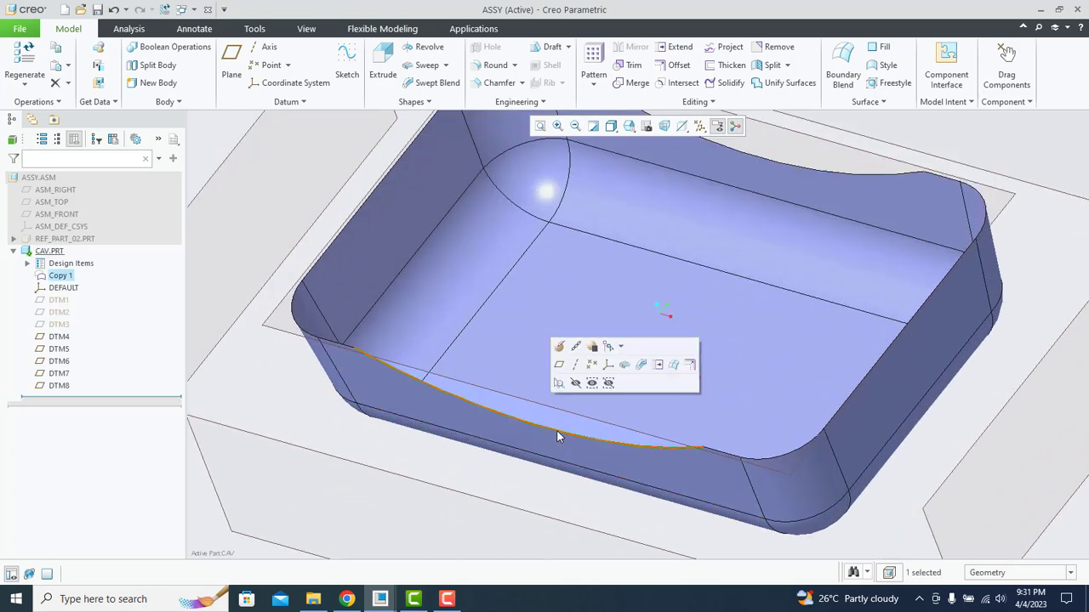
scroll(558, 436, up, 5)
scroll(555, 439, down, 4)
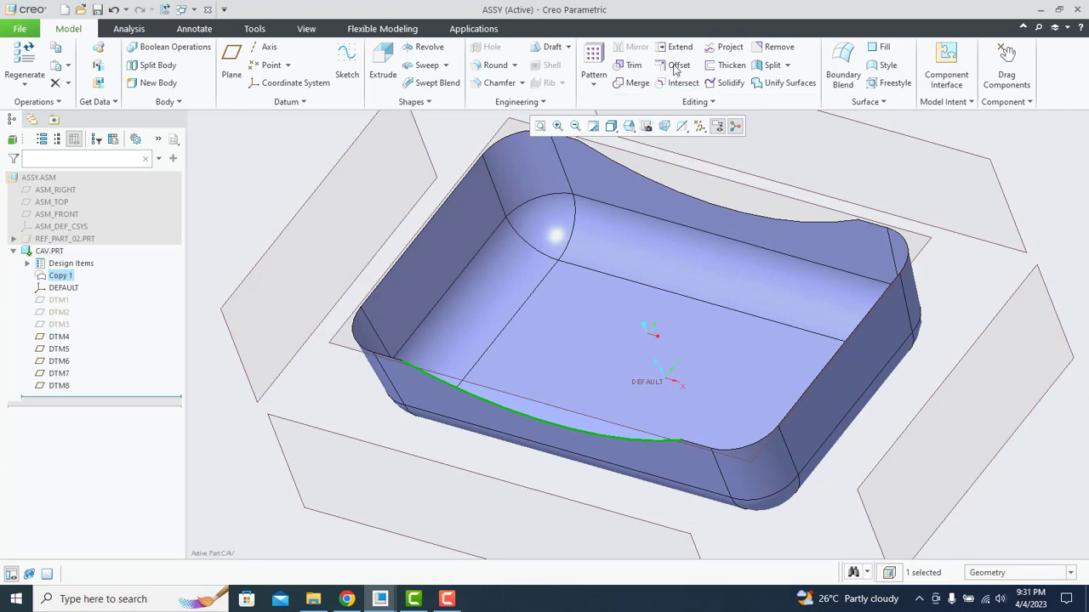
click(677, 47)
scroll(572, 469, up, 2)
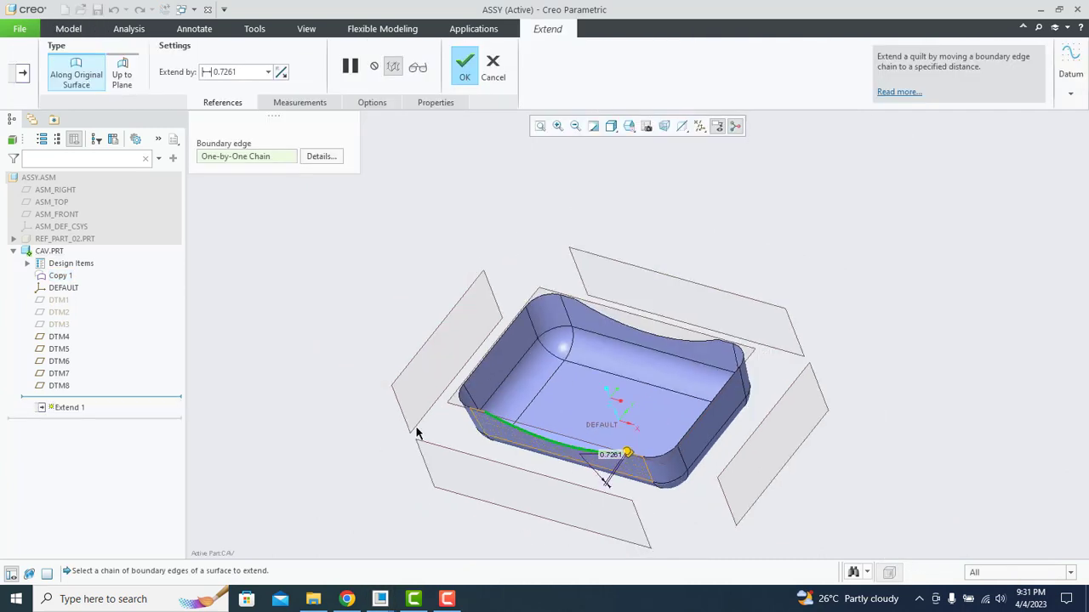
click(121, 72)
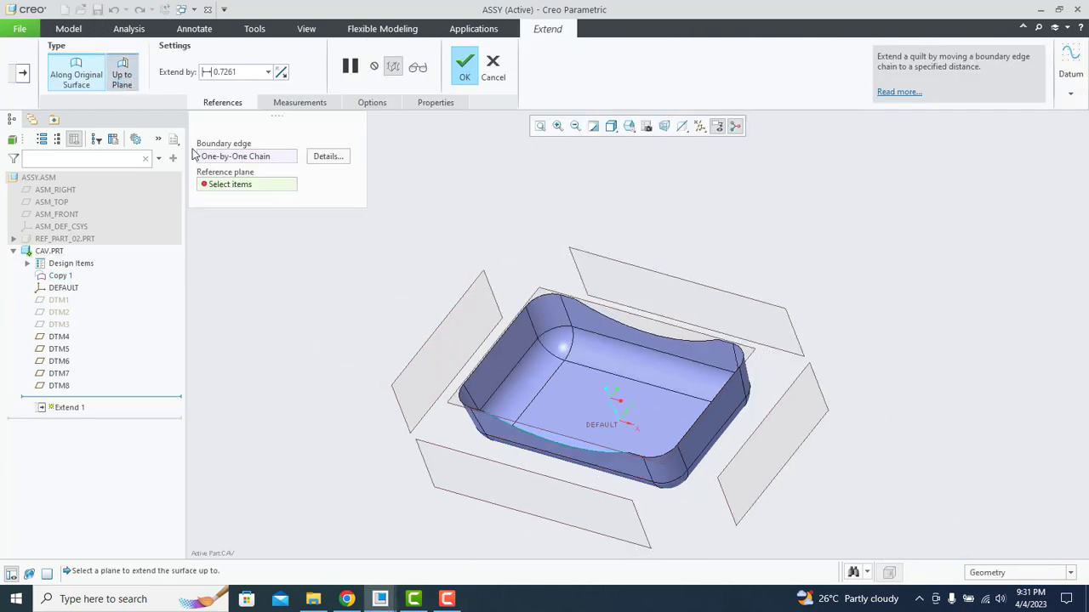
click(507, 500)
middle_drag(601, 485, 584, 402)
middle_click(445, 315)
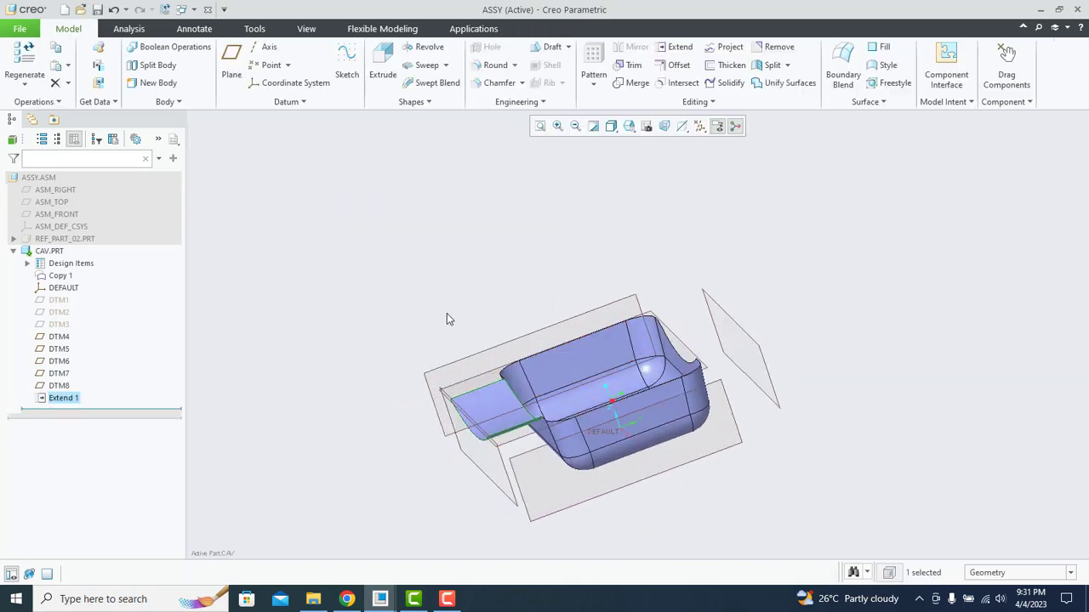
middle_drag(444, 316, 625, 299)
scroll(625, 299, down, 3)
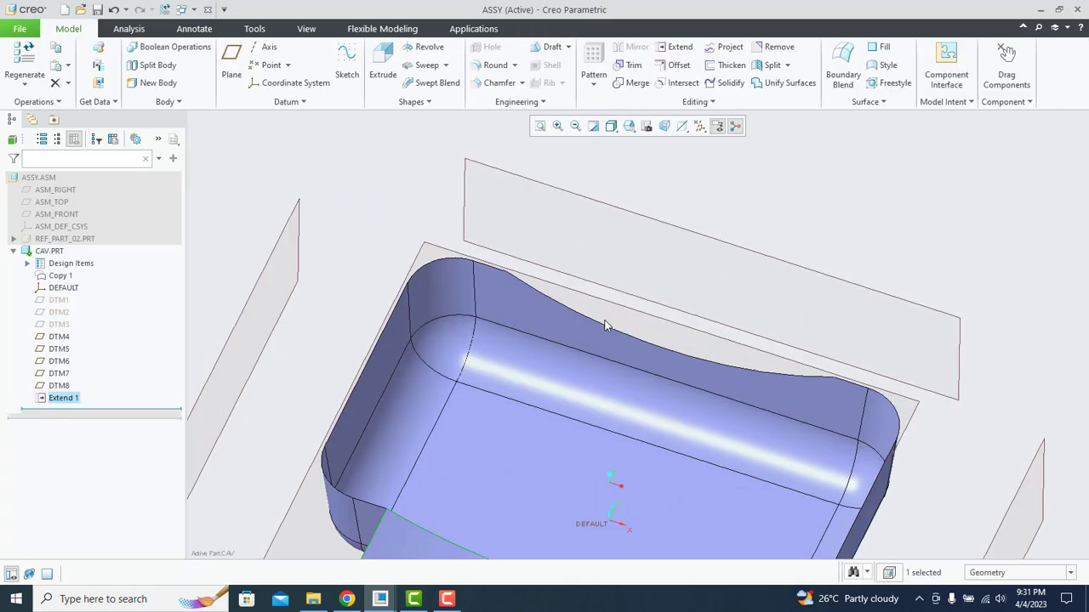
Extend the curved rim edge on the far long side of the copied surface up to plane DTM5.
click(603, 332)
click(674, 47)
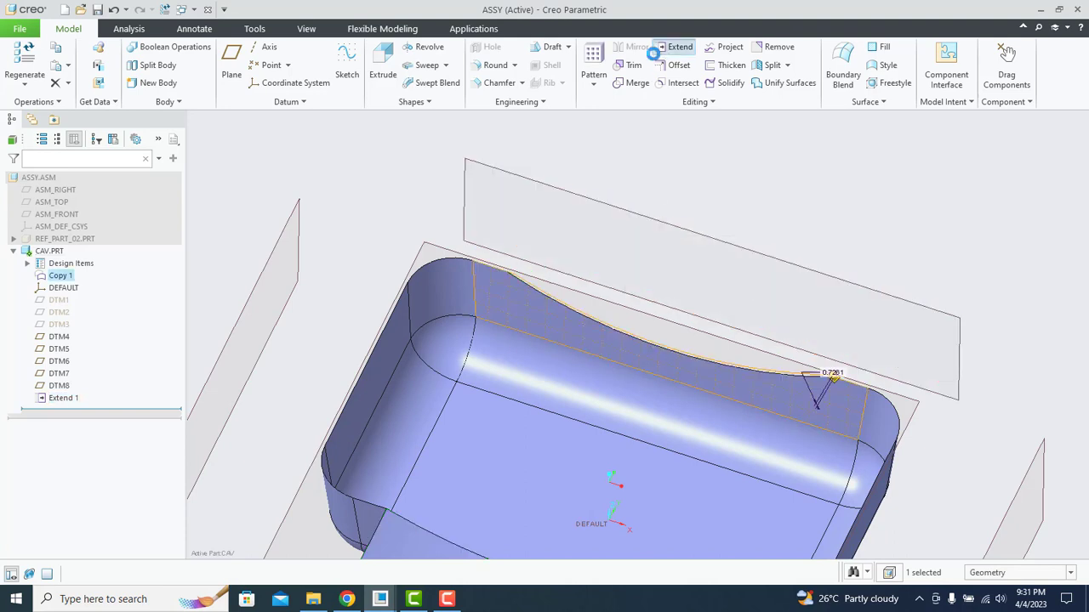
click(121, 73)
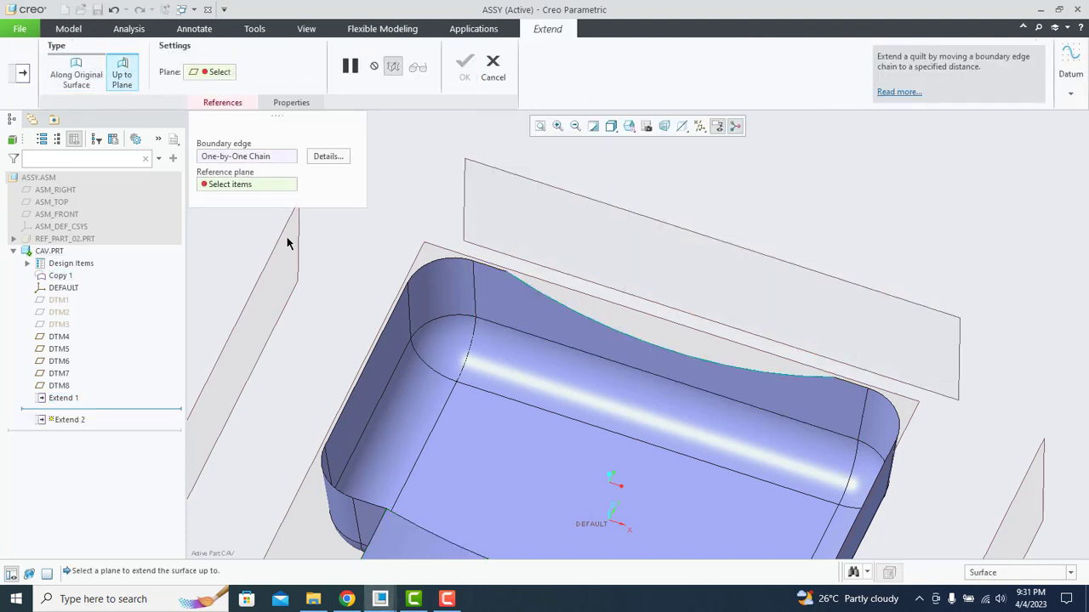
middle_drag(292, 235, 534, 222)
click(534, 222)
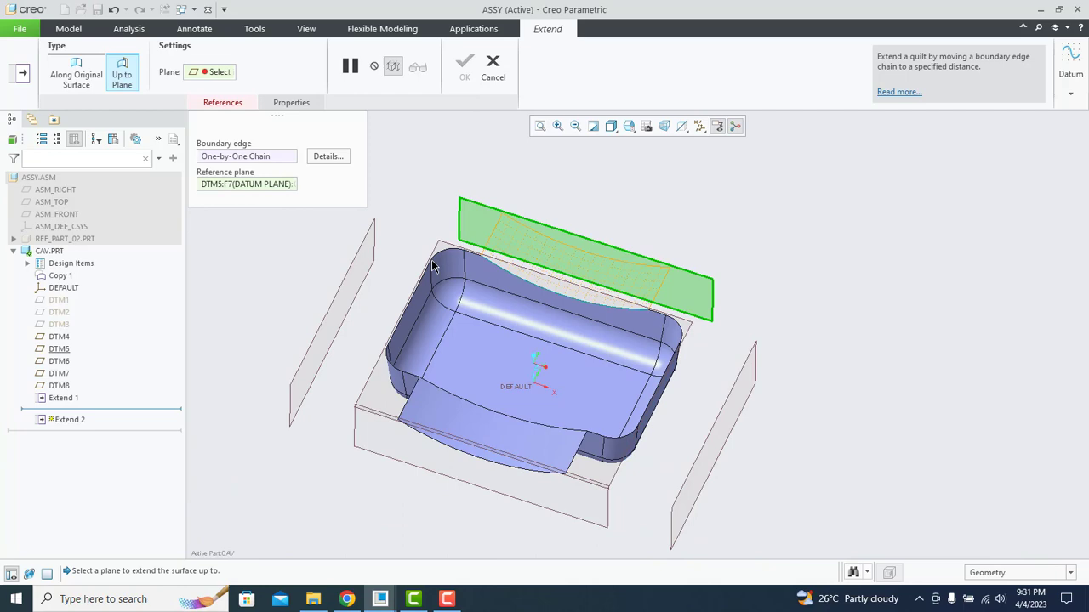
middle_drag(760, 246, 768, 238)
middle_click(707, 309)
middle_drag(707, 309, 676, 292)
click(748, 236)
middle_drag(749, 235, 715, 290)
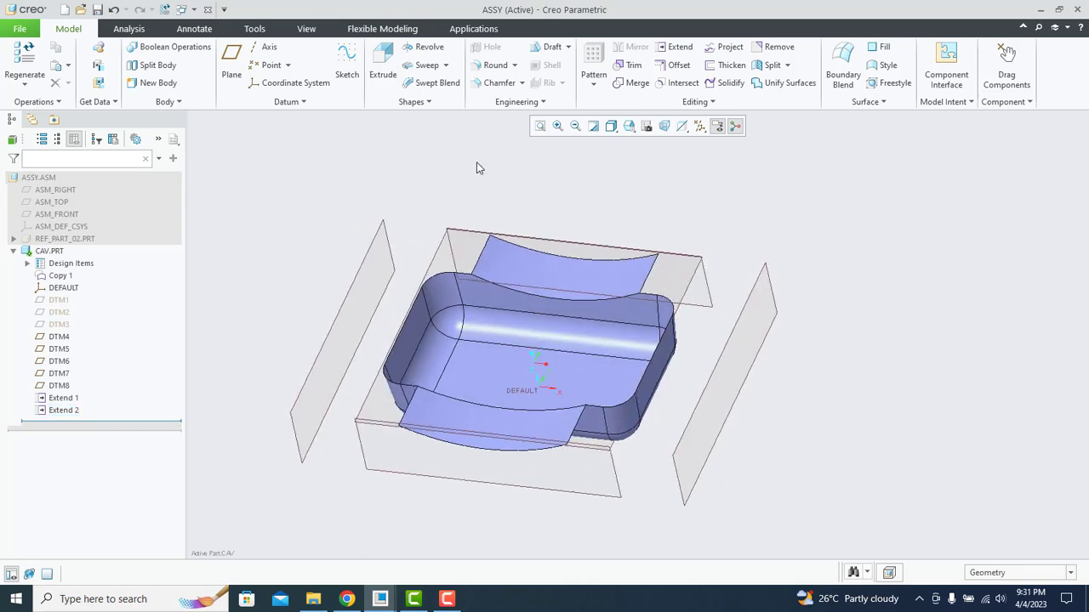
Start a Fill surface with its internal sketch on datum plane DTM4.
click(875, 51)
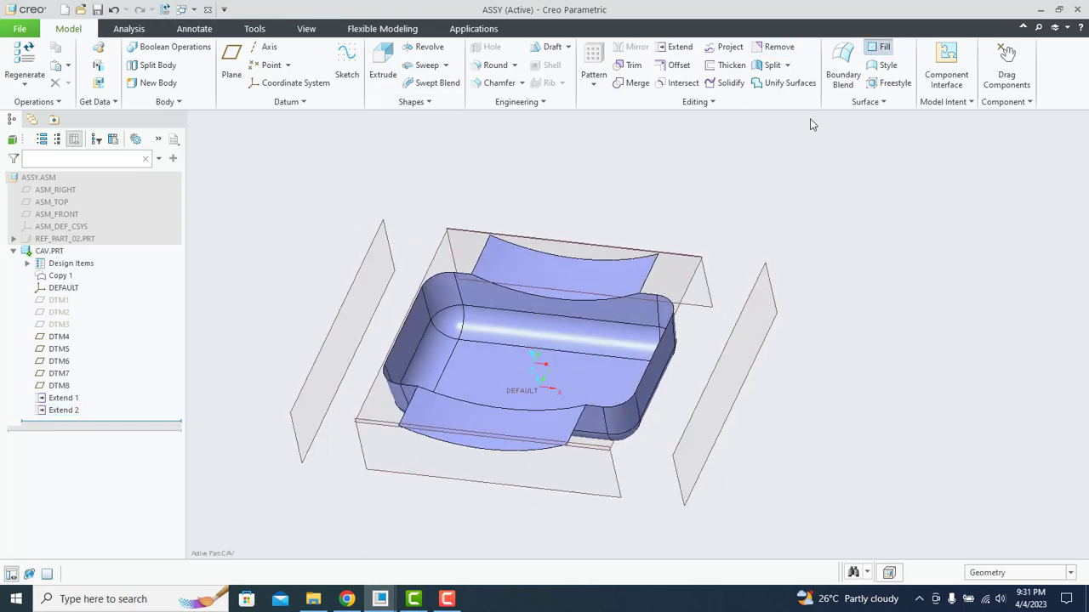
click(691, 288)
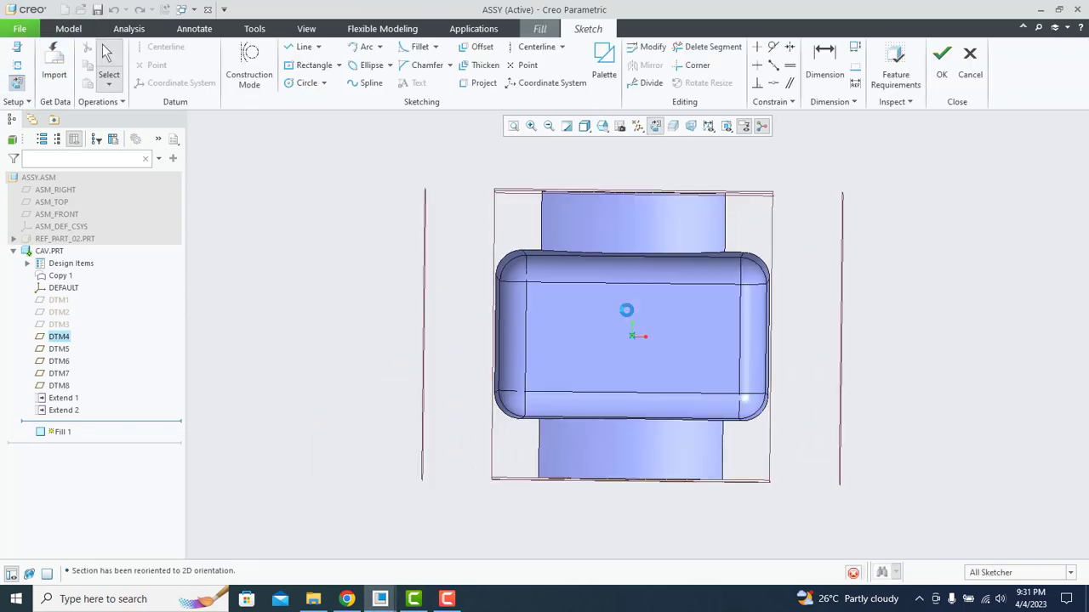
click(293, 66)
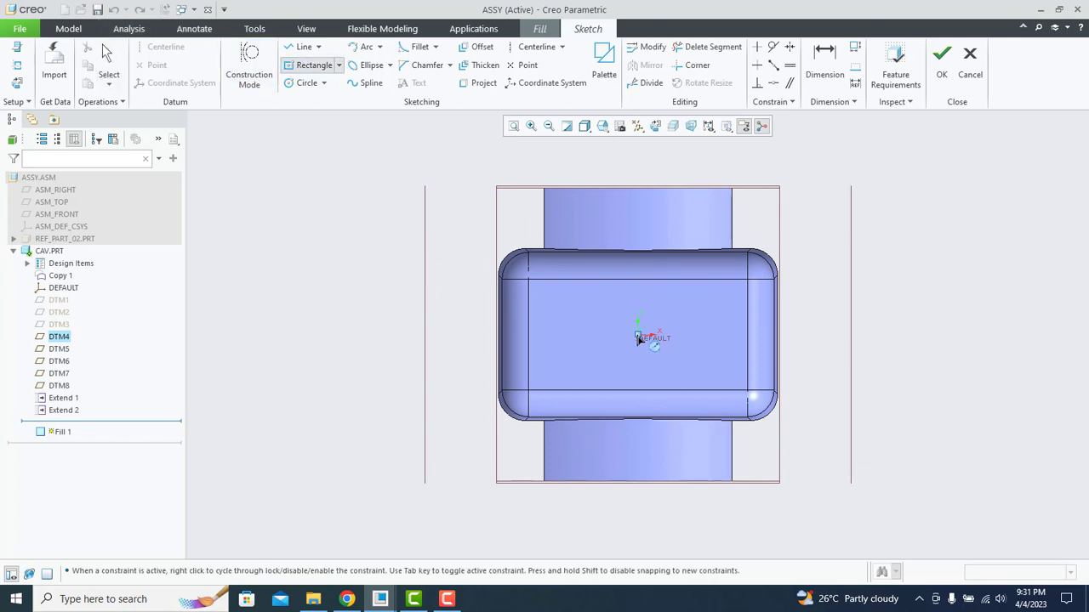
click(638, 337)
click(423, 483)
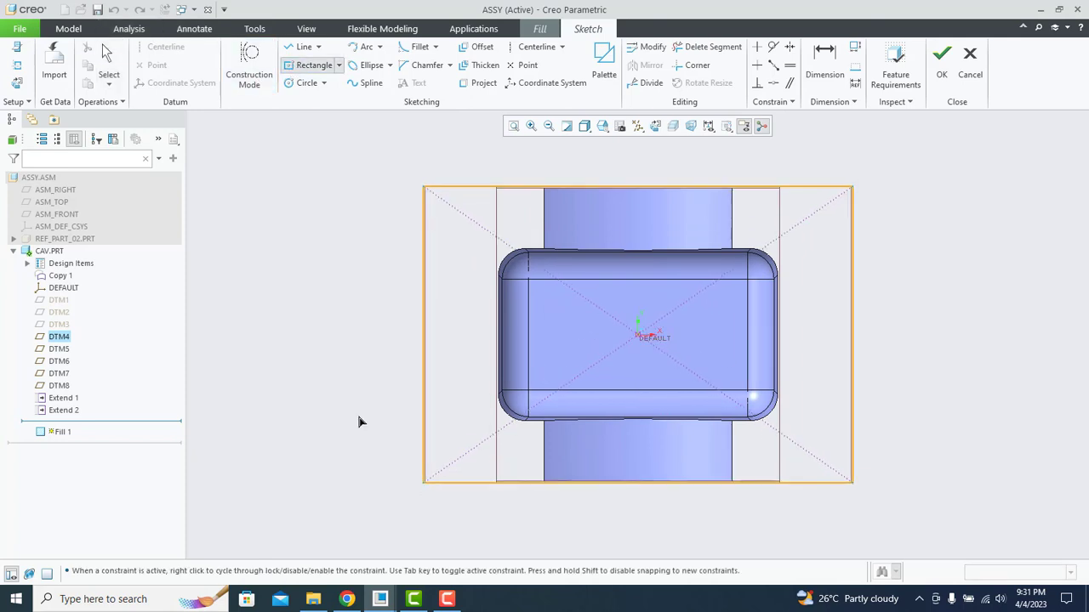
middle_drag(230, 279, 245, 274)
middle_click(275, 230)
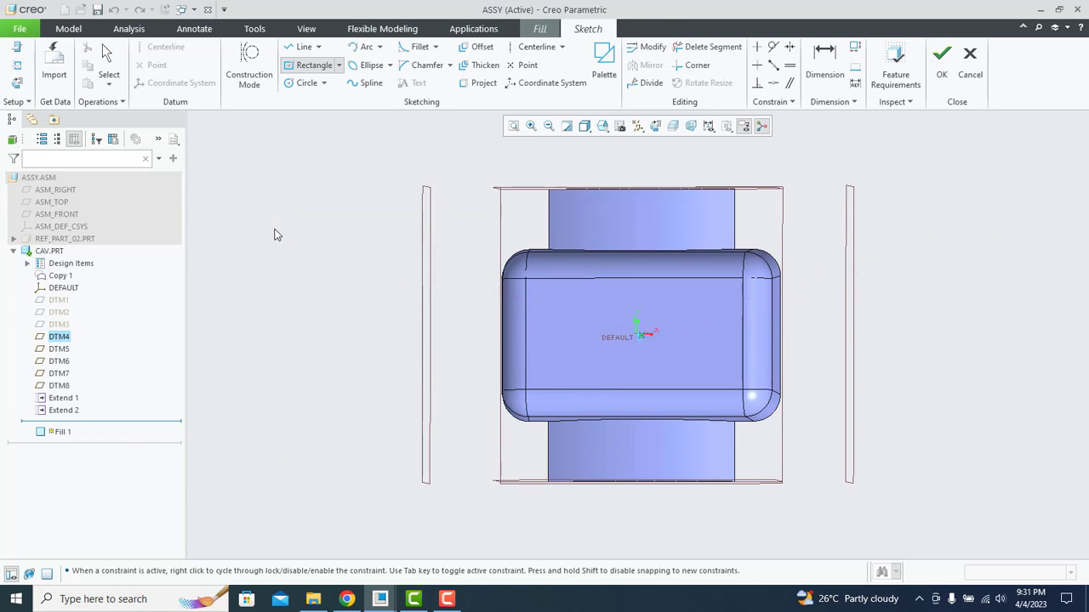
Orient the sketch view and add planes DTM8, DTM7, DTM5 and DTM6 as sketch references.
click(17, 65)
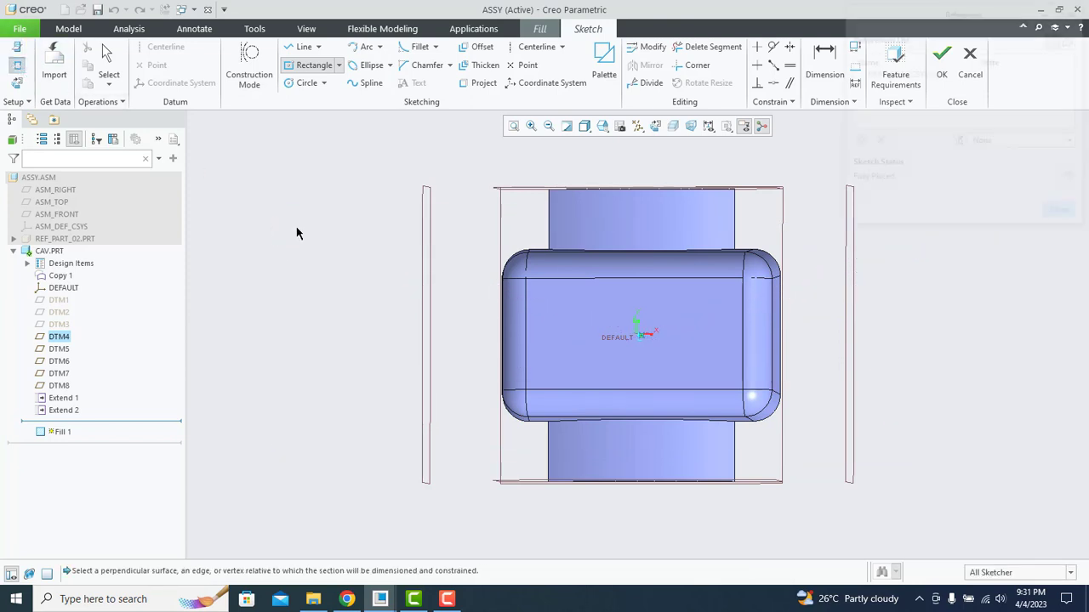
click(19, 84)
click(426, 221)
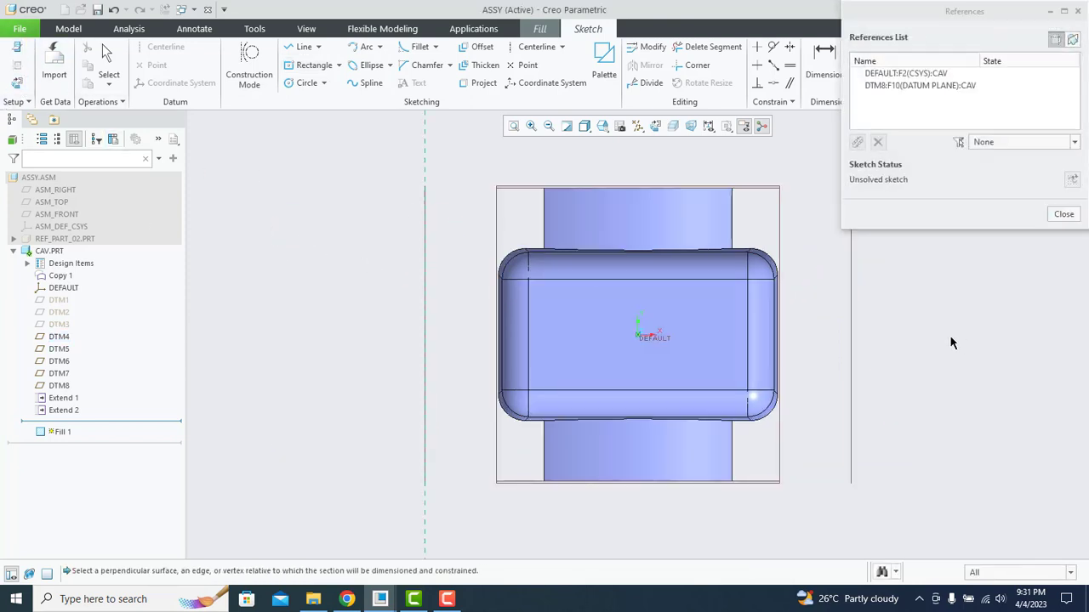
click(853, 327)
click(746, 188)
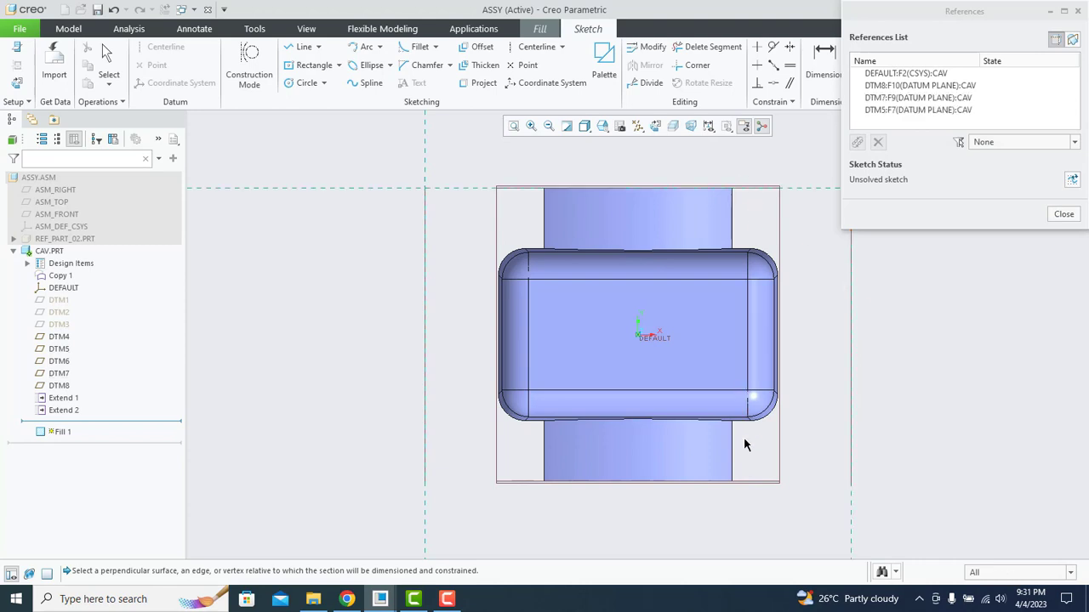
click(746, 483)
middle_click(369, 381)
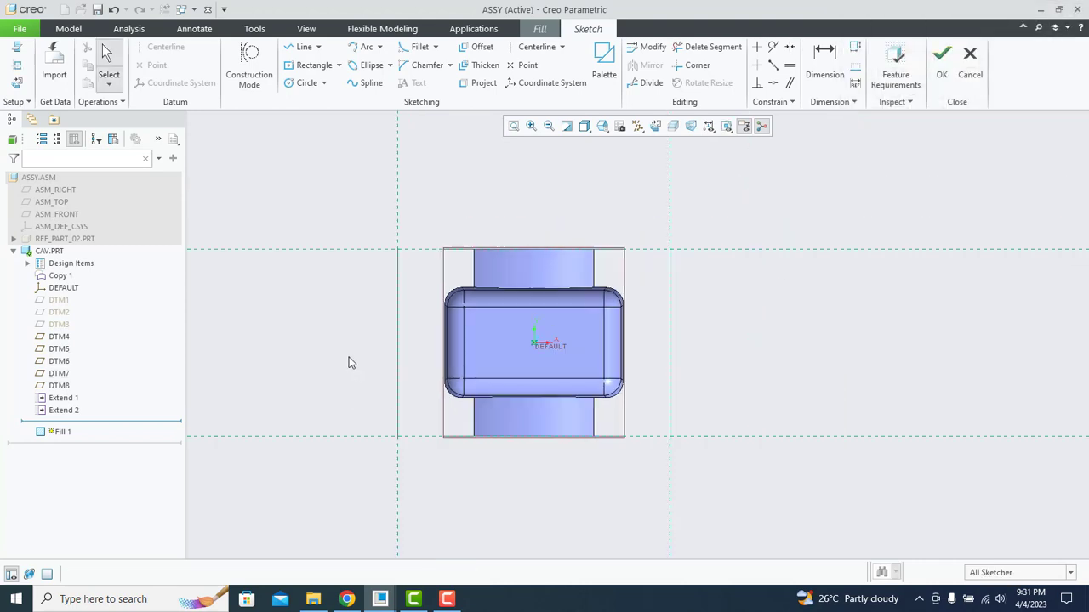
Sketch a rectangle with its corners on the intersections of the four reference planes.
click(313, 68)
click(669, 437)
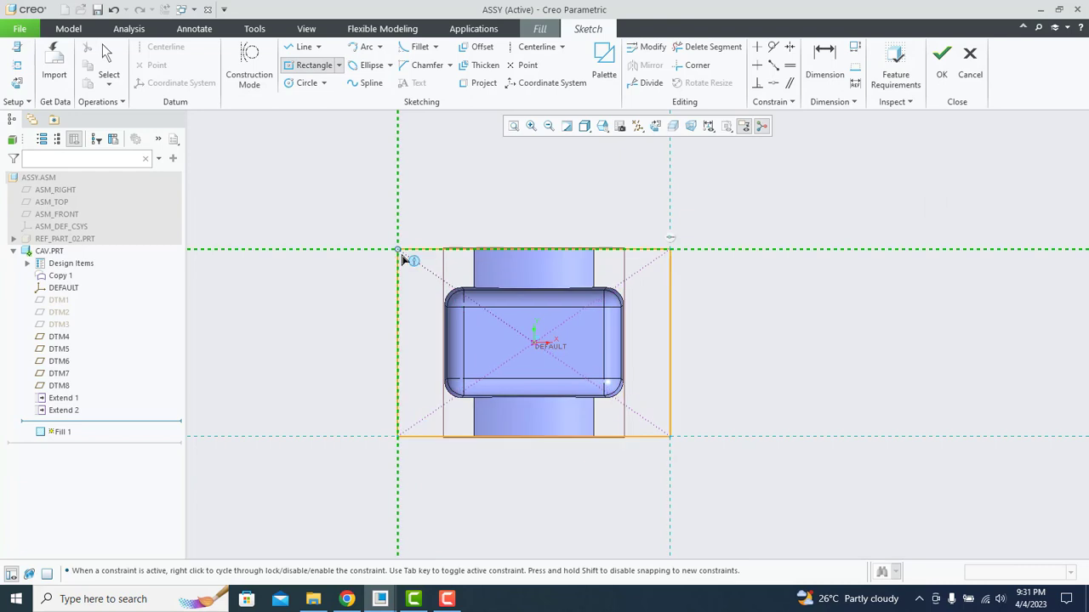
click(397, 249)
middle_click(478, 221)
scroll(539, 216, down, 2)
scroll(558, 219, up, 2)
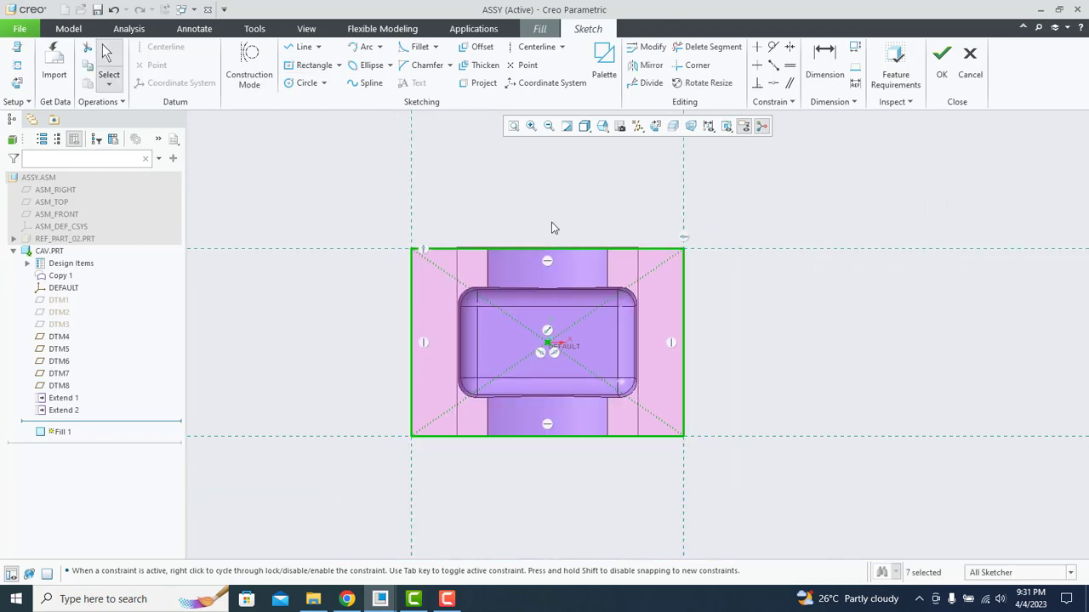
scroll(524, 214, down, 2)
click(551, 209)
scroll(544, 236, up, 2)
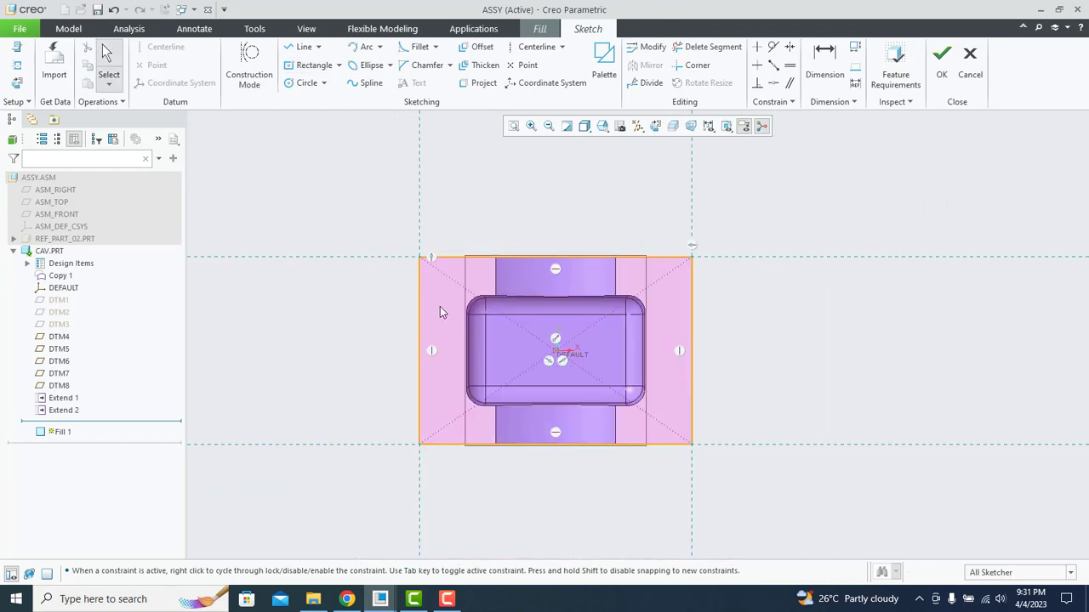
scroll(504, 306, down, 3)
mouse_move(558, 228)
middle_down()
mouse_move(530, 193)
mouse_move(575, 214)
middle_up()
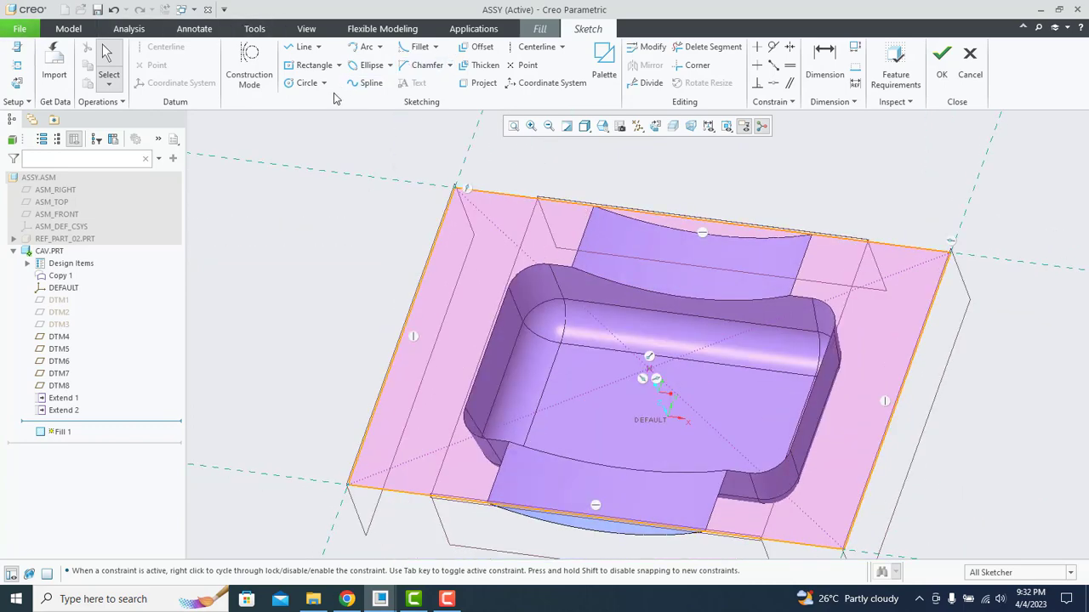
Project the negative X side of the cavity rim and the adjoining side edges of both extended surfaces into the sketch.
click(482, 83)
scroll(601, 187, down, 3)
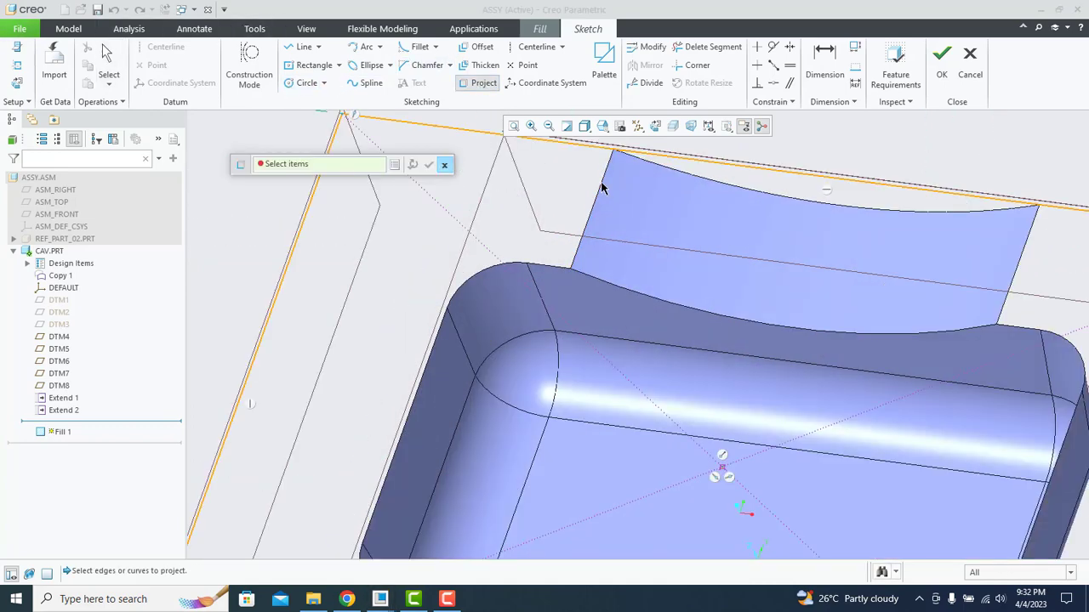
click(601, 187)
scroll(522, 243, up, 2)
scroll(523, 249, down, 3)
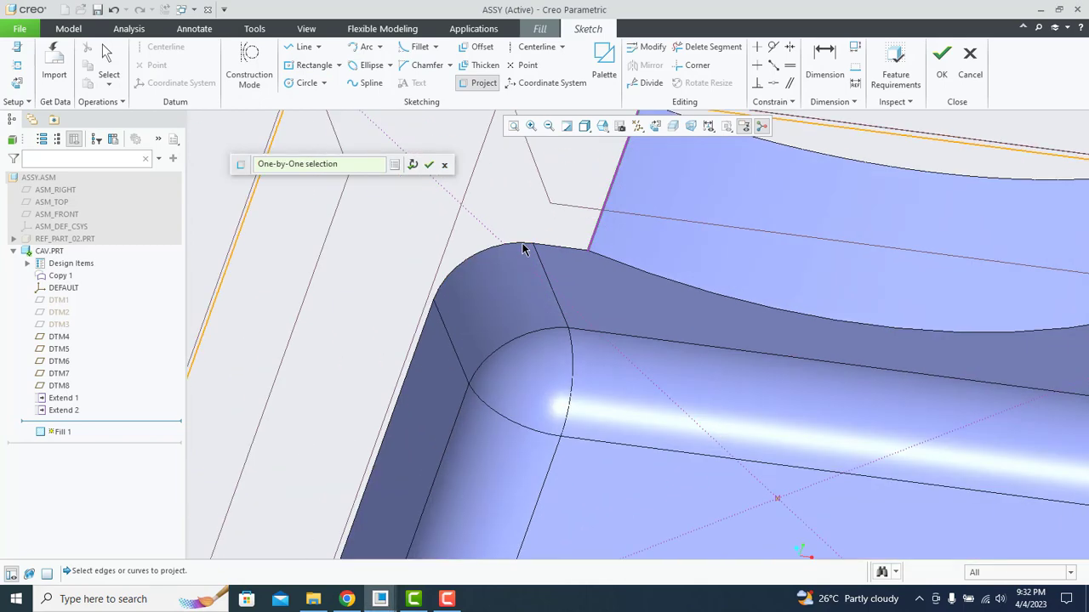
click(566, 251)
scroll(485, 281, up, 5)
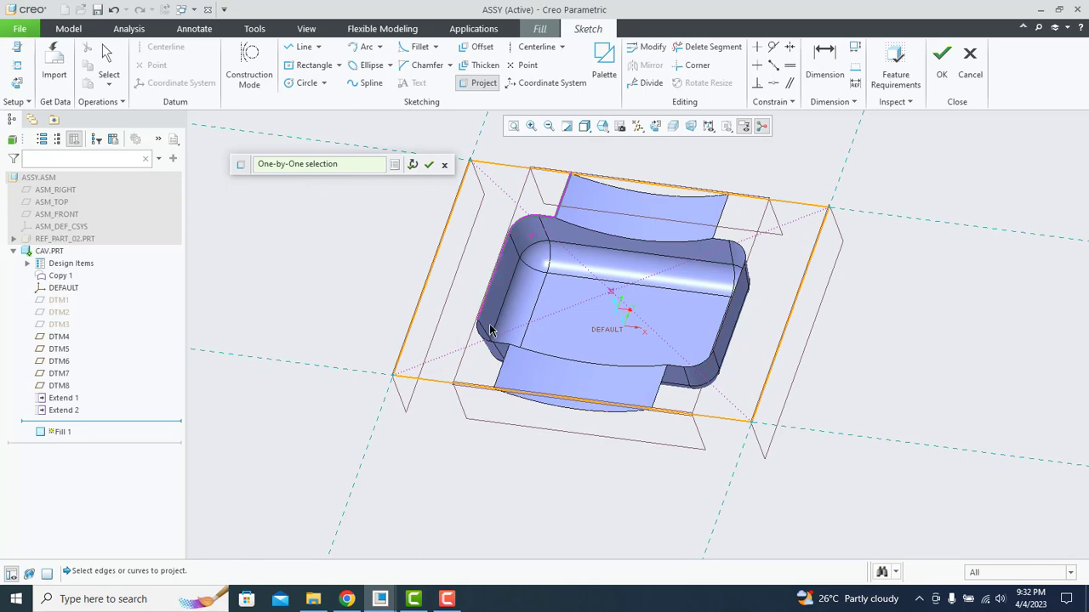
scroll(439, 381, down, 5)
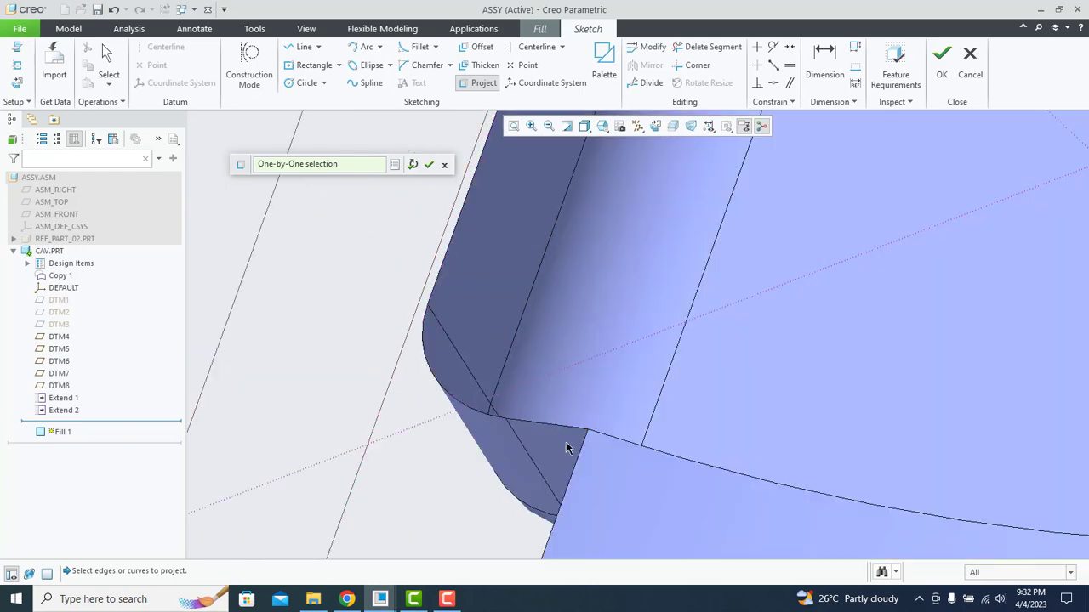
scroll(444, 354, up, 5)
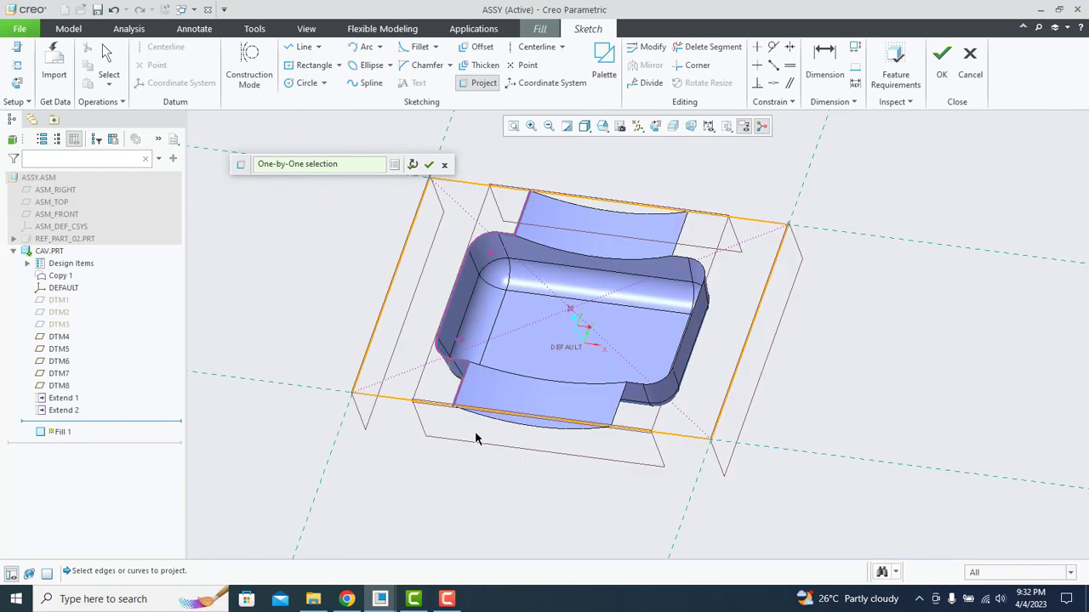
click(430, 165)
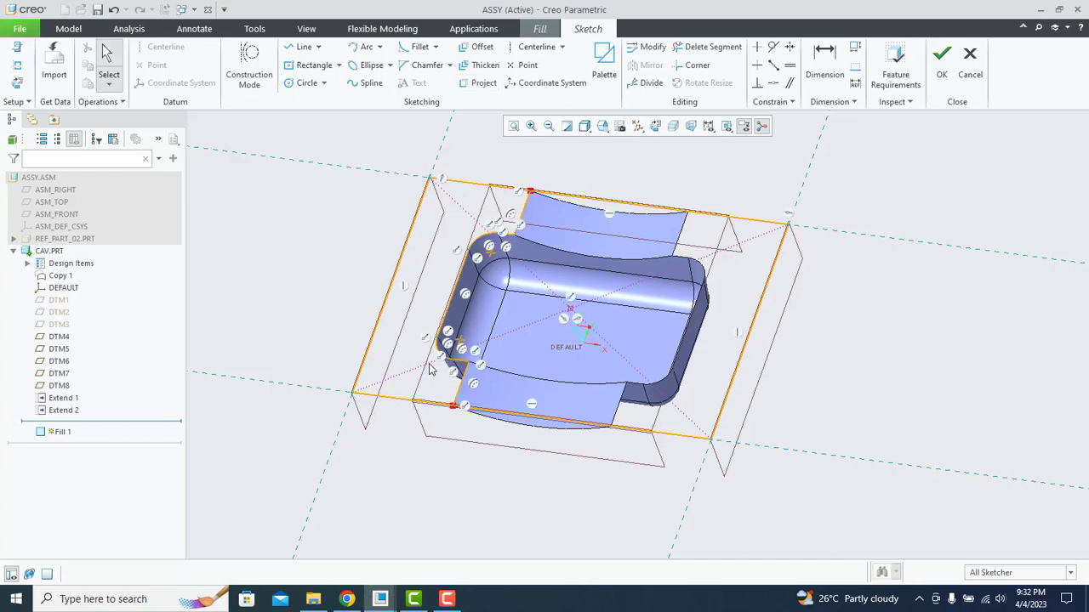
Project the positive X side of the cavity rim and the adjoining side edges of both extended surfaces into the sketch.
click(486, 87)
scroll(680, 246, down, 3)
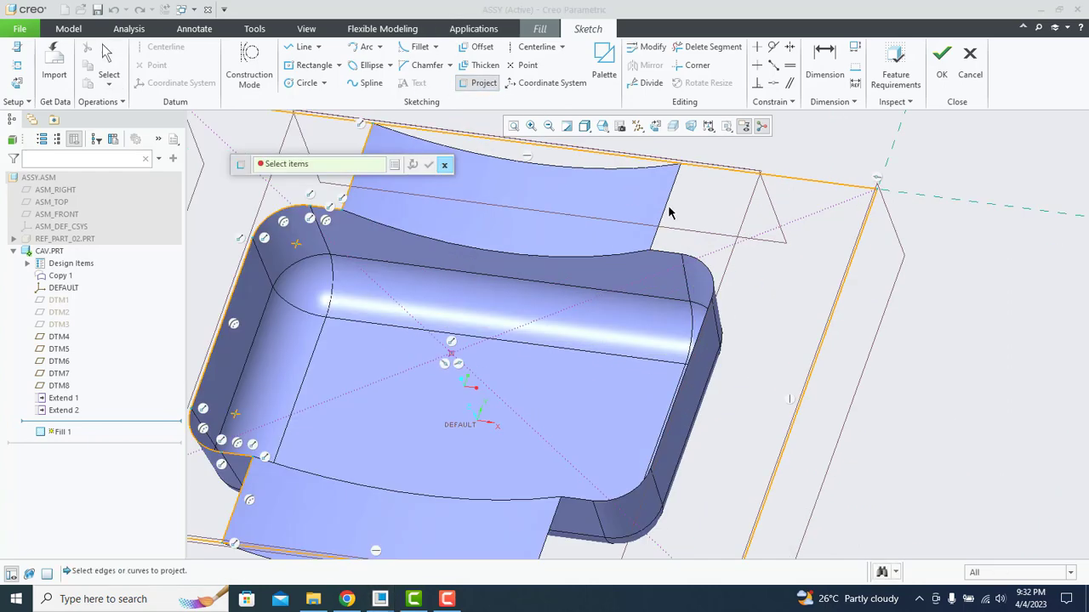
click(665, 204)
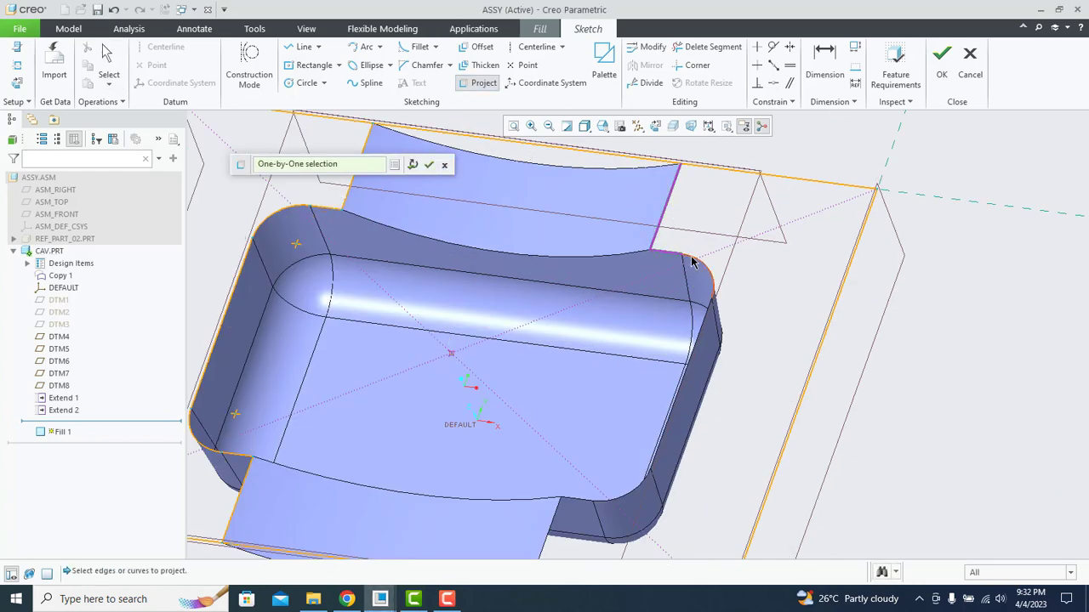
click(696, 360)
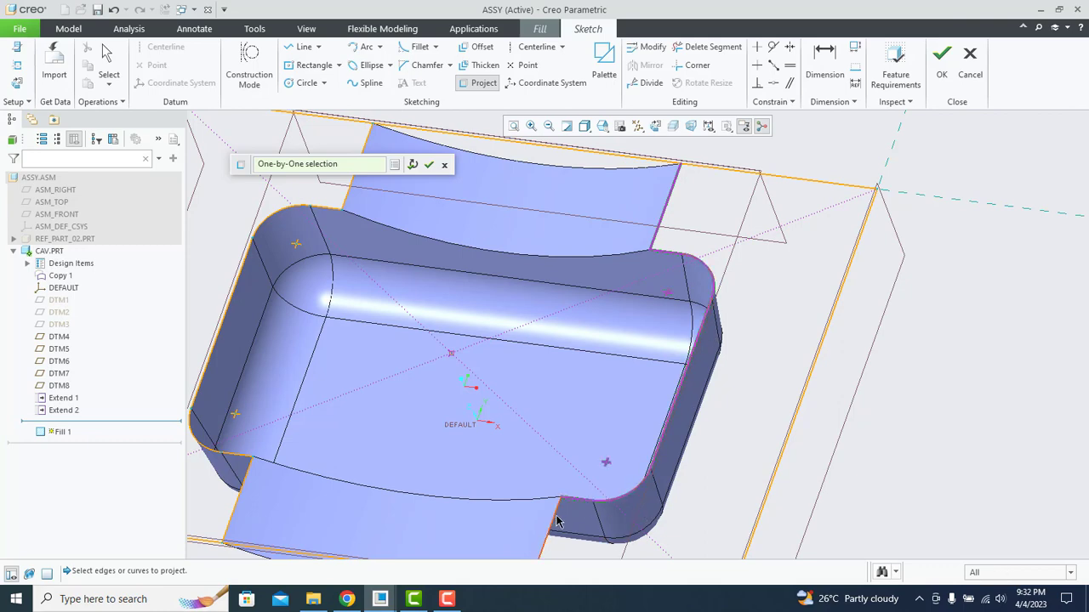
scroll(627, 365, up, 3)
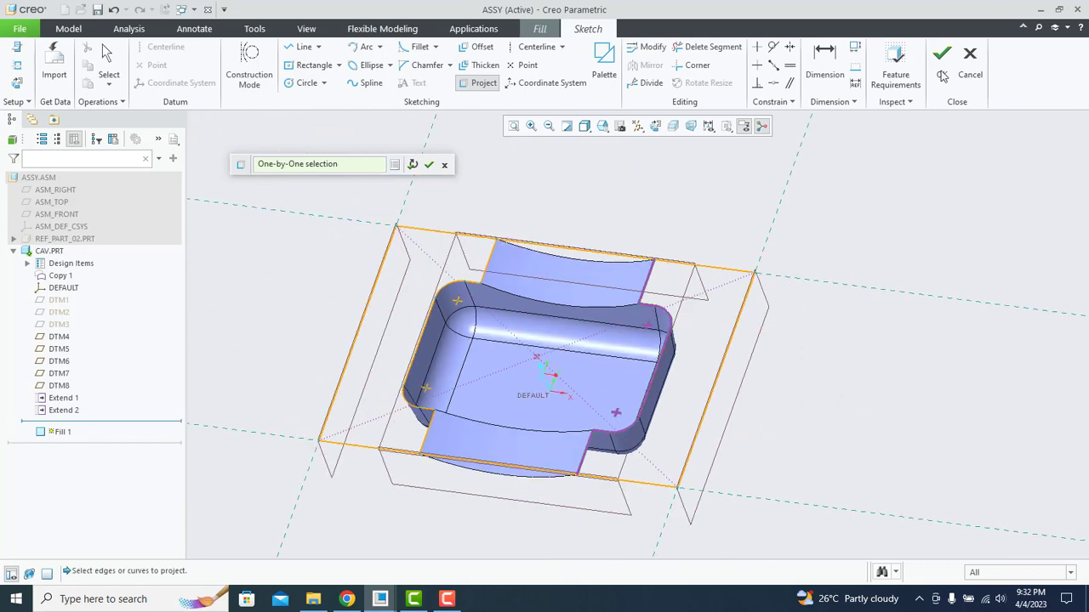
click(429, 167)
Trim away the two rectangle segments that cross the ends of the extended surfaces, leaving two closed loops.
click(17, 82)
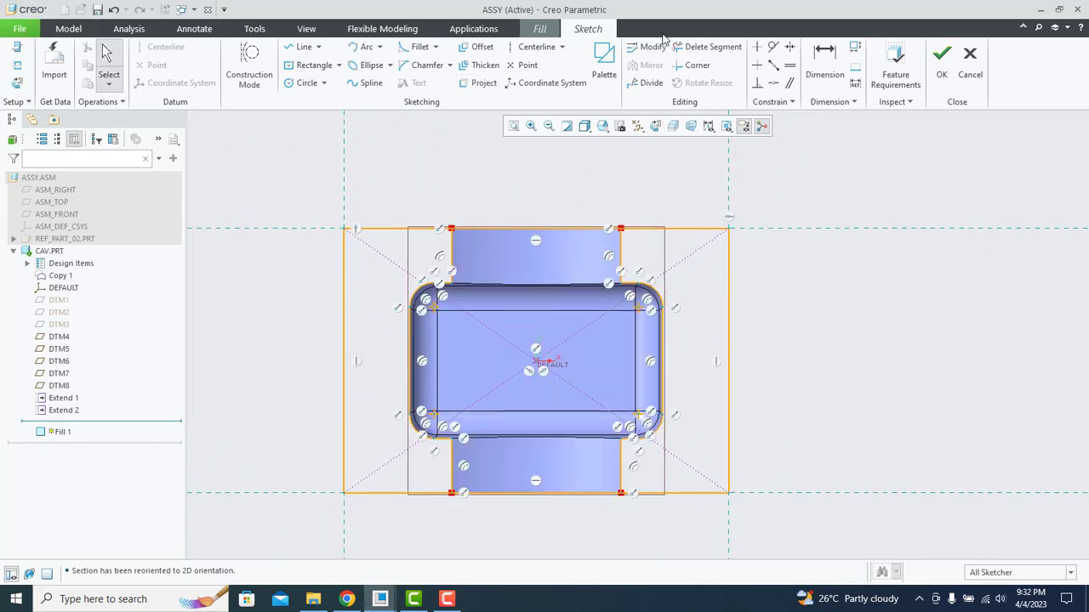
click(704, 47)
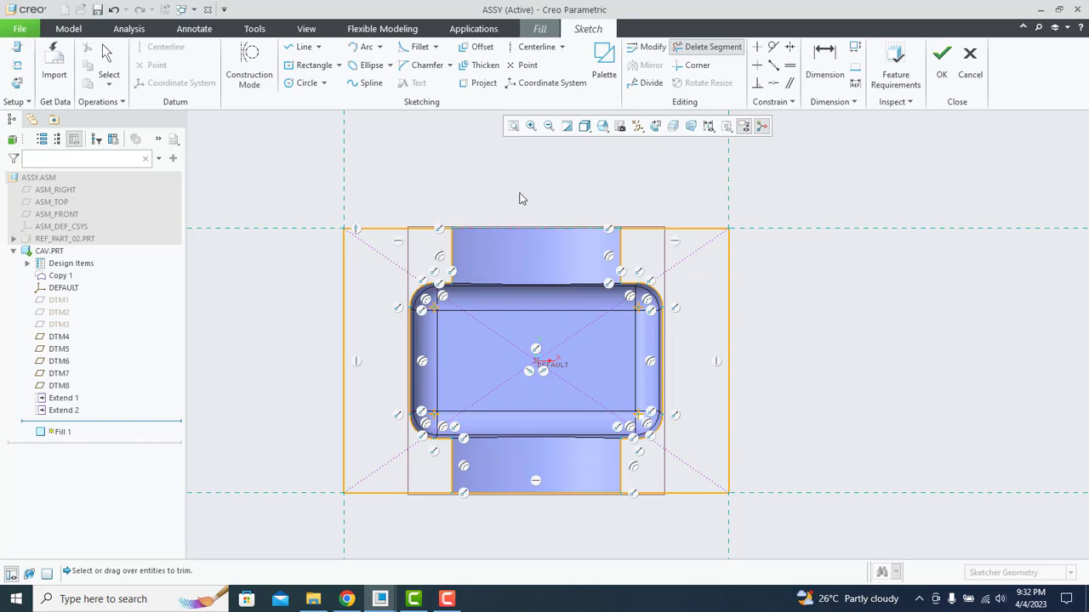
scroll(521, 199, up, 3)
scroll(524, 388, down, 5)
middle_click(511, 416)
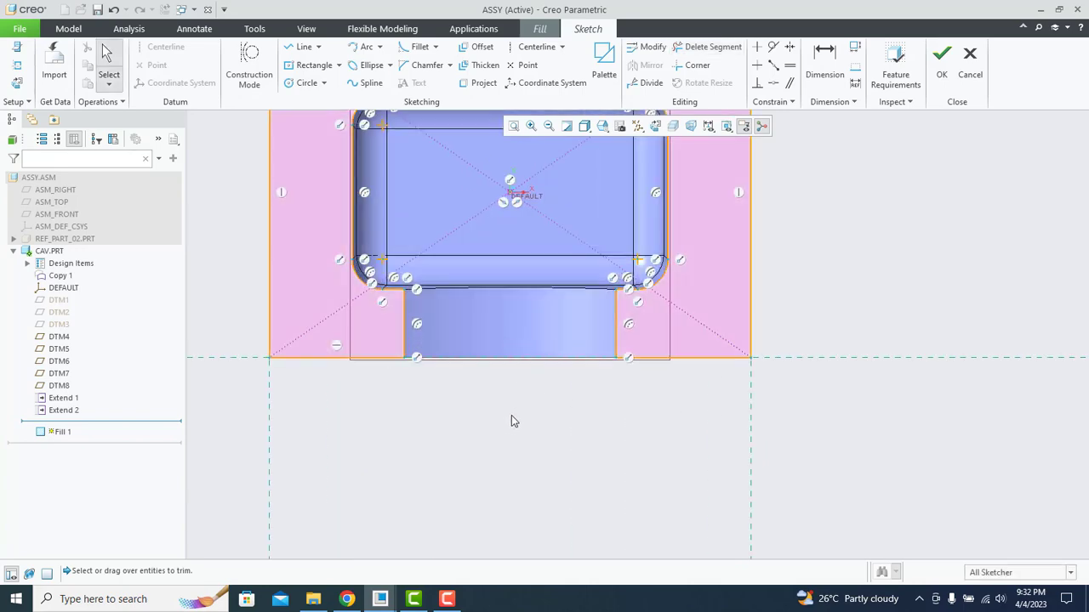
Finish the sketch and create the flat Fill surface on both short sides of the cavity opening.
scroll(561, 367, up, 2)
mouse_move(562, 366)
middle_down()
mouse_move(530, 315)
mouse_move(536, 328)
middle_up()
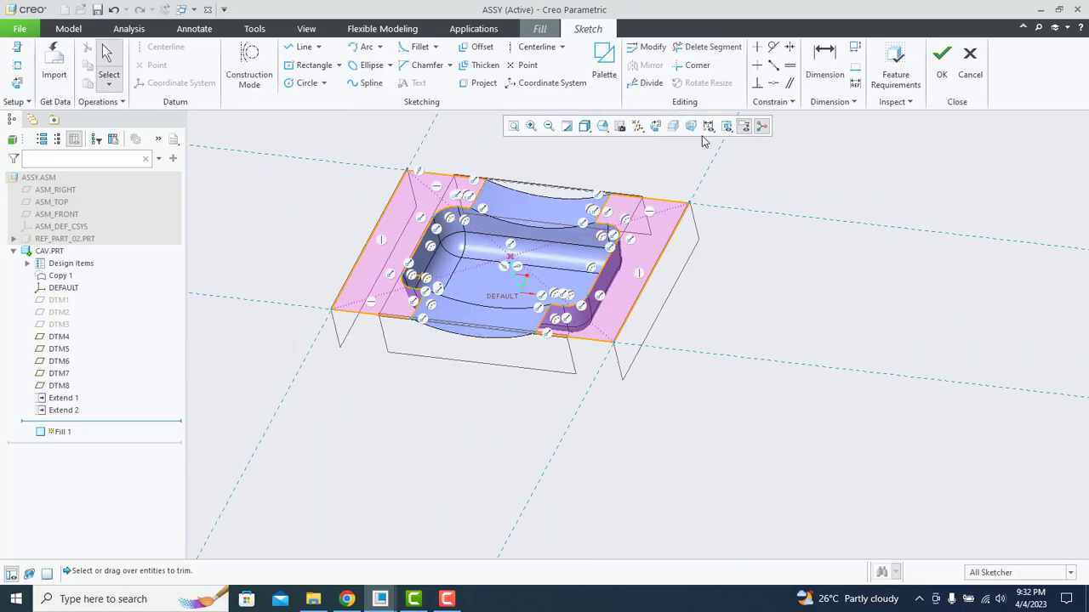
click(941, 59)
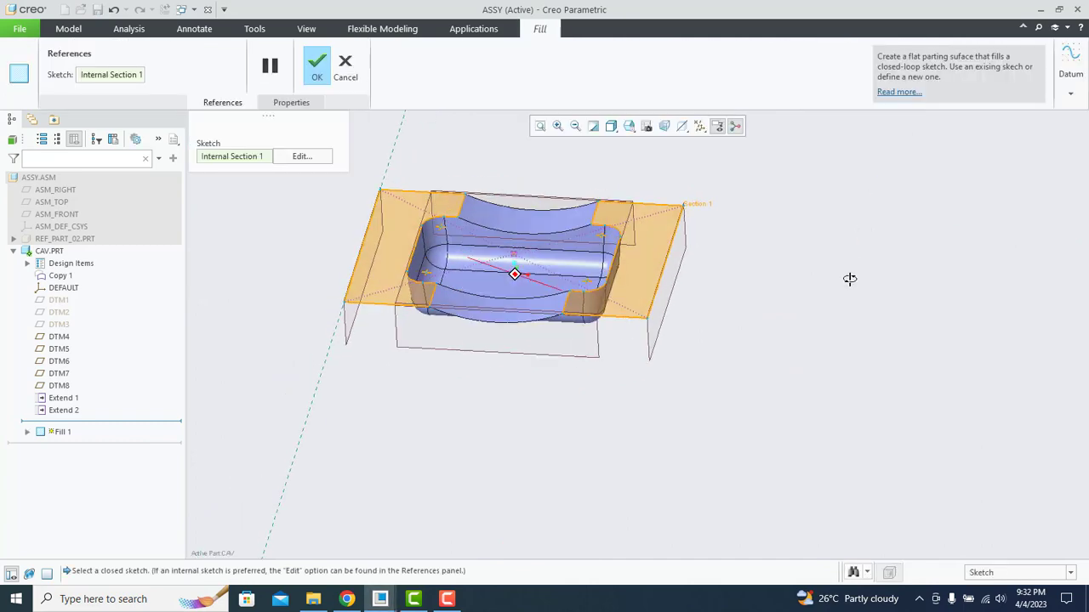
click(315, 68)
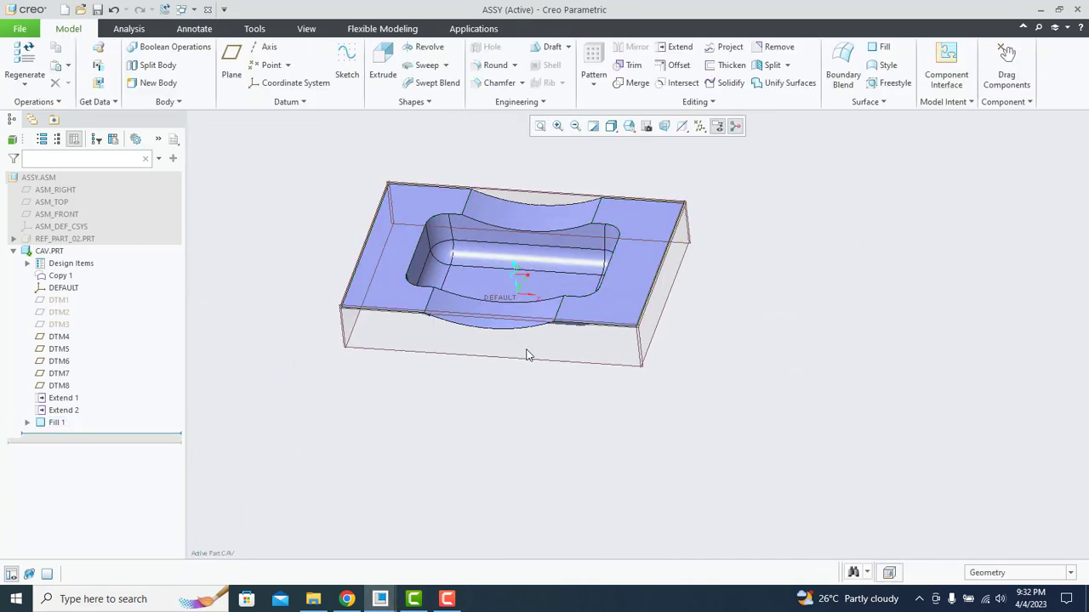
middle_drag(525, 355, 501, 313)
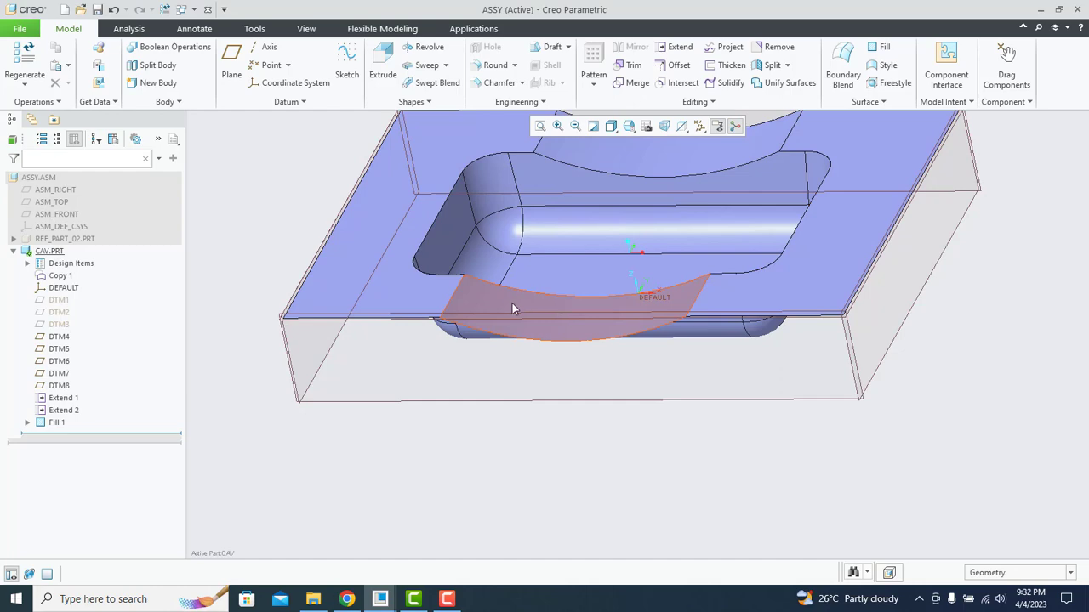
scroll(506, 308, up, 3)
middle_drag(502, 313, 478, 219)
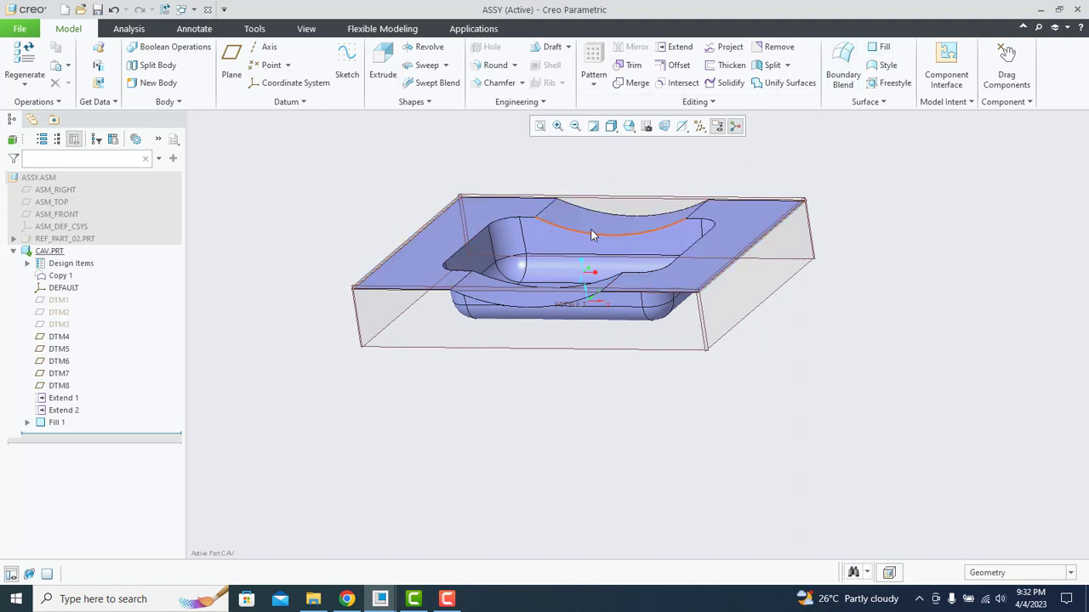
Create a datum plane offset 50 from the flat Fill surface, on the side below the cavity.
middle_drag(595, 247, 569, 251)
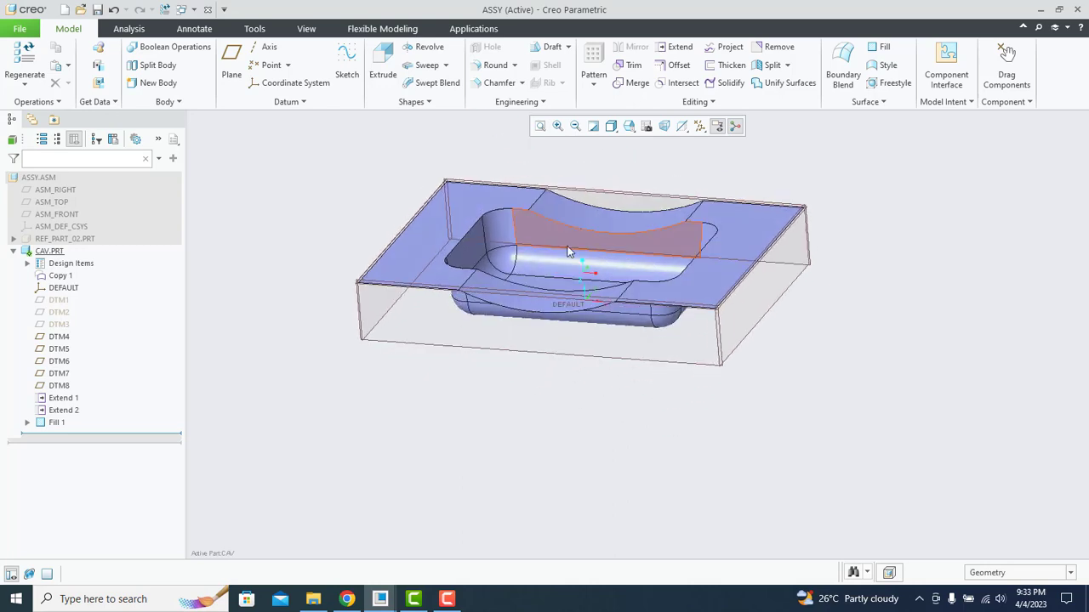
click(231, 64)
click(416, 253)
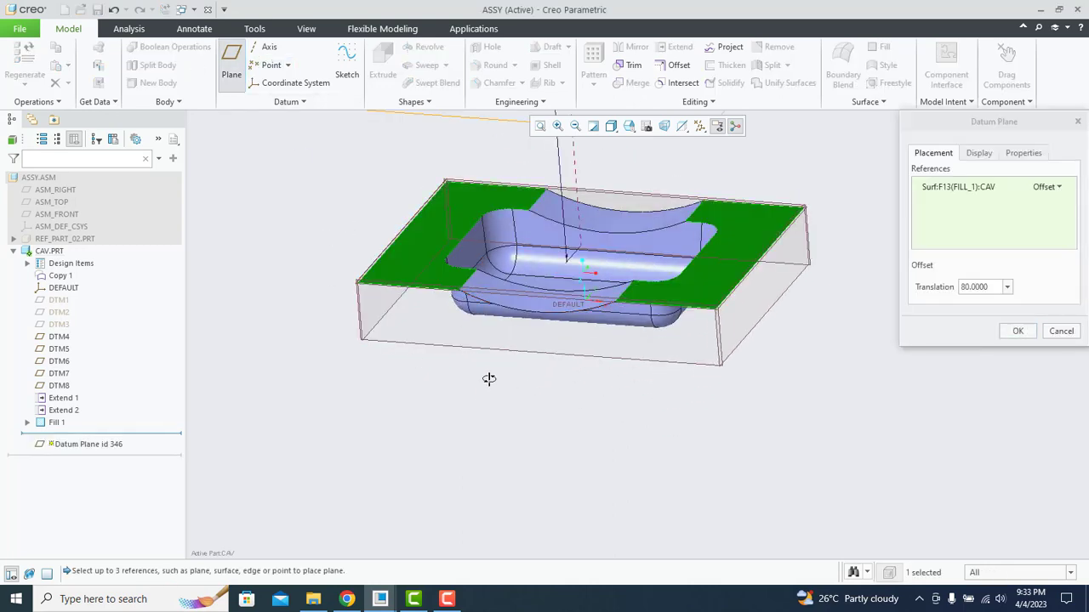
scroll(478, 384, down, 4)
drag(524, 234, 526, 374)
middle_drag(640, 399, 511, 416)
scroll(552, 481, up, 2)
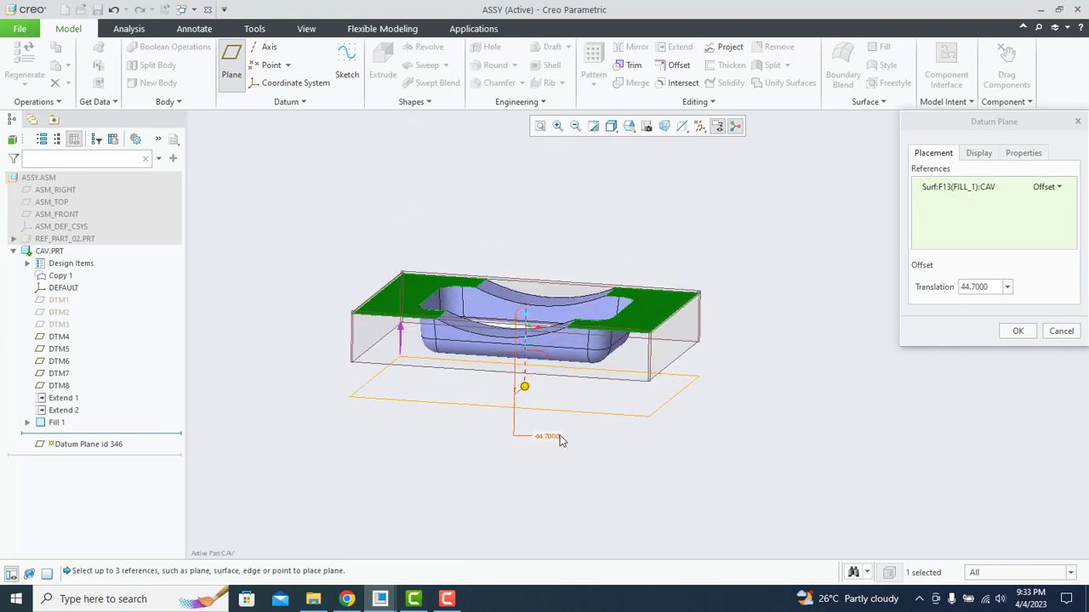
double_click(556, 437)
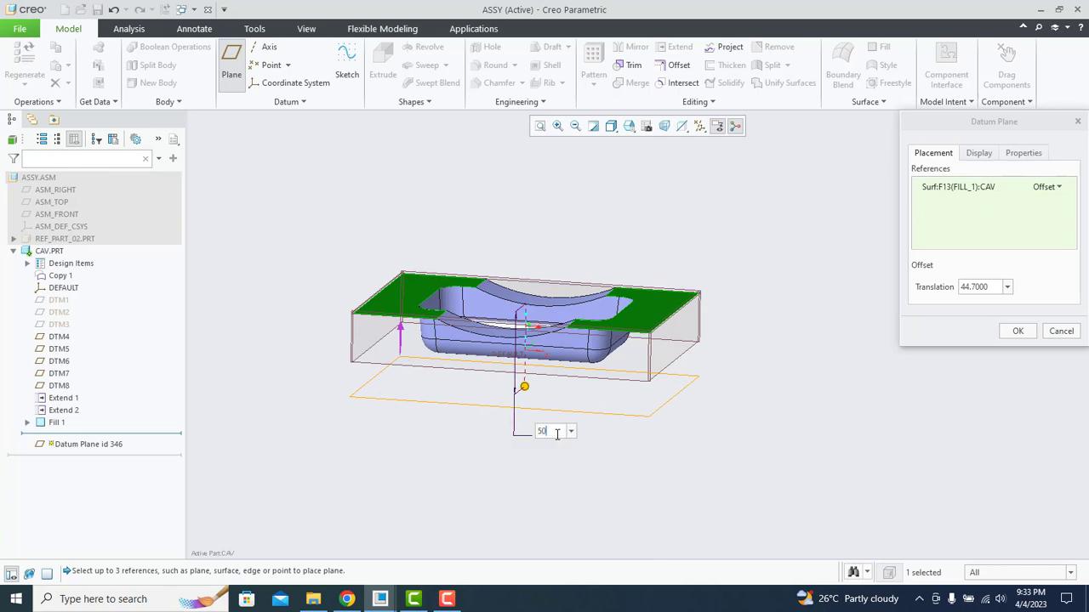
key(Return)
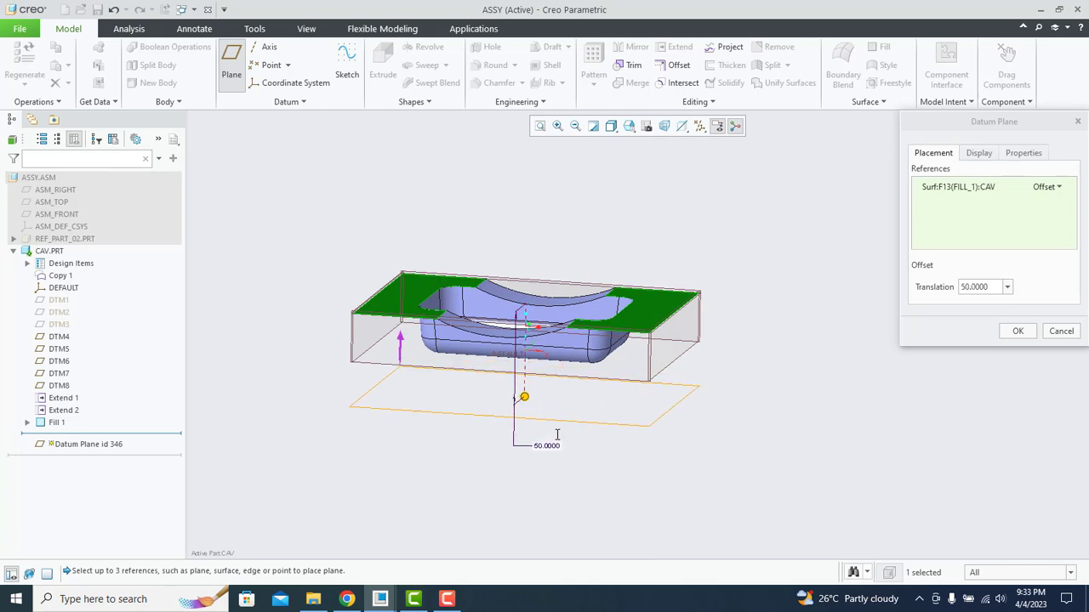
click(1018, 331)
click(737, 296)
middle_drag(723, 357, 648, 381)
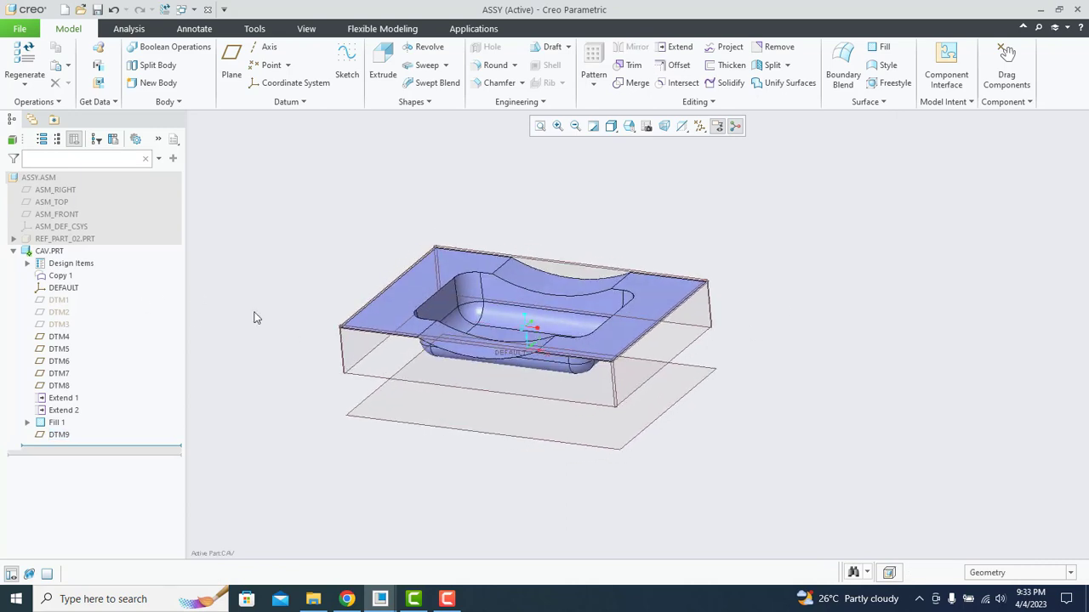
Hide datum planes DTM4 to DTM8 and the DEFAULT coordinate system of the cavity part.
click(56, 387)
right_click(47, 340)
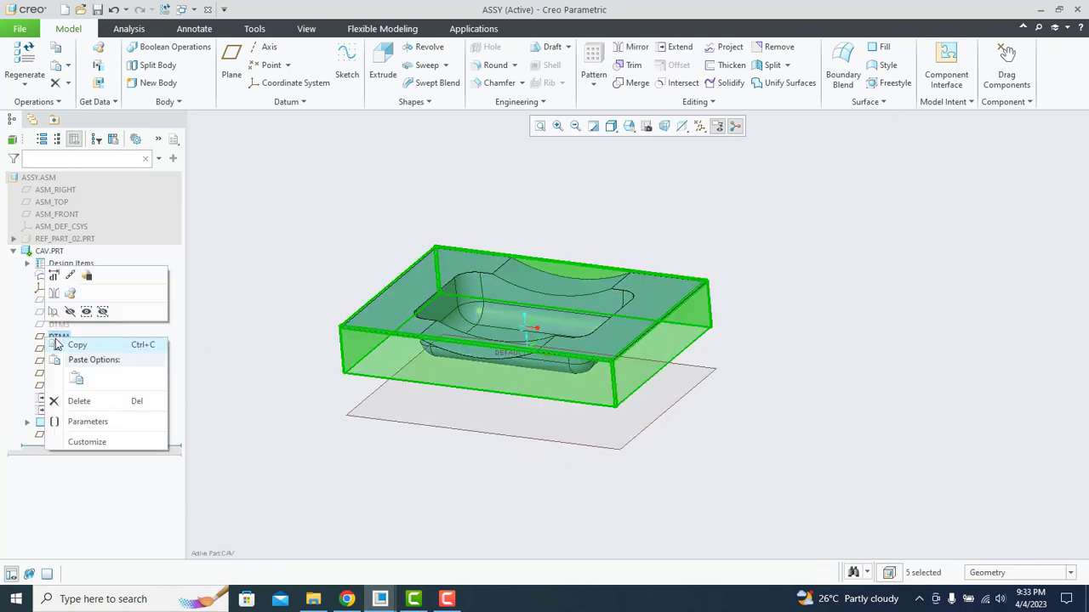
click(68, 321)
middle_drag(317, 385, 319, 393)
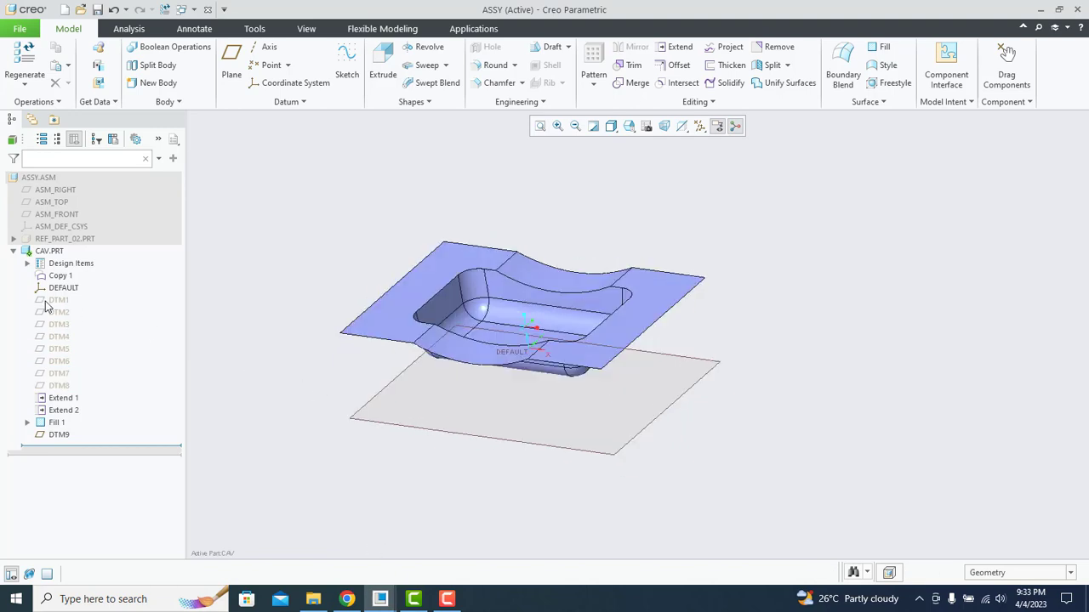
right_click(47, 293)
click(70, 263)
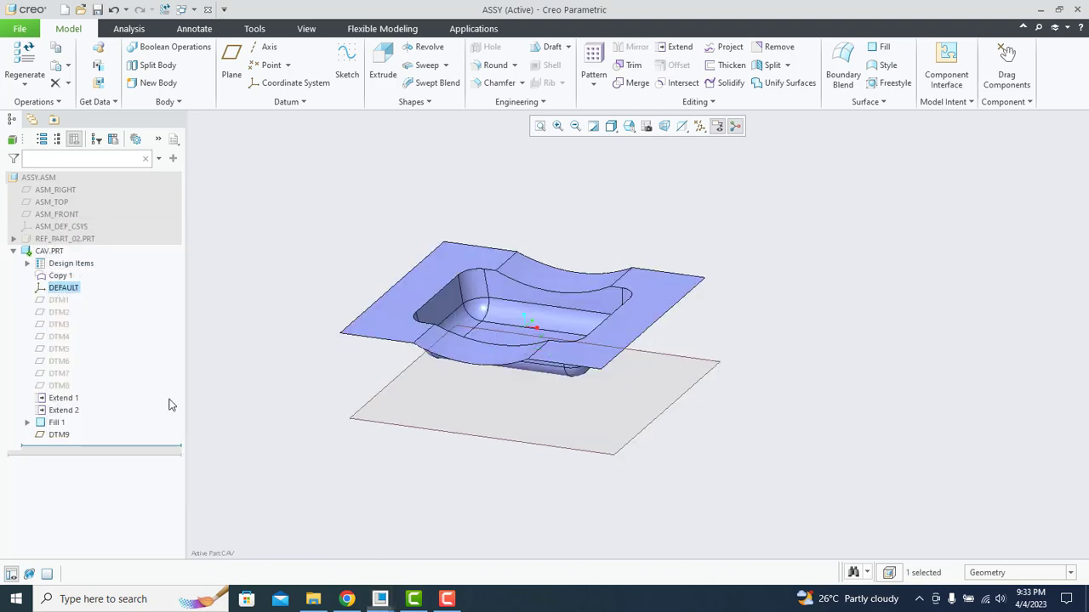
Examine the edges between the cavity and Fill surfaces in No Hidden display and return to Shading With Edges.
middle_drag(336, 437, 335, 445)
scroll(454, 372, up, 5)
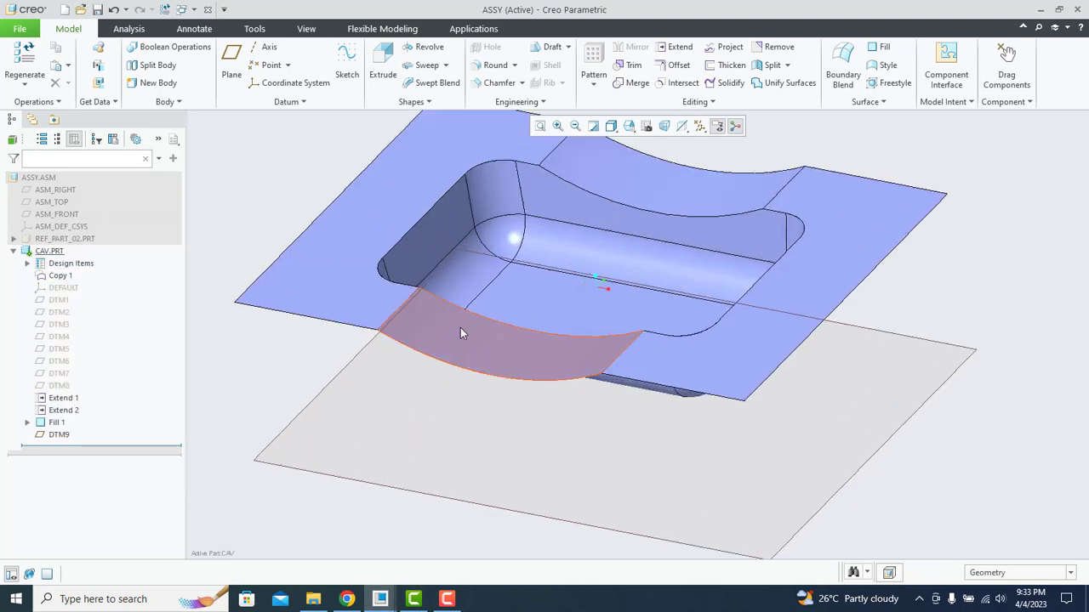
click(611, 126)
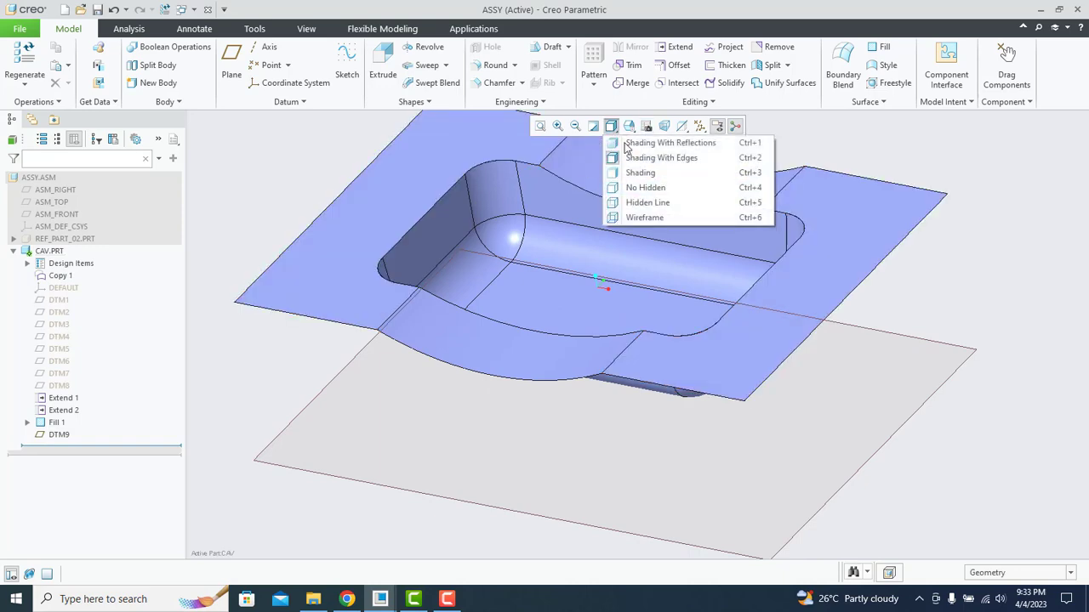
click(623, 188)
scroll(323, 354, down, 4)
middle_drag(323, 355, 578, 194)
scroll(544, 391, up, 4)
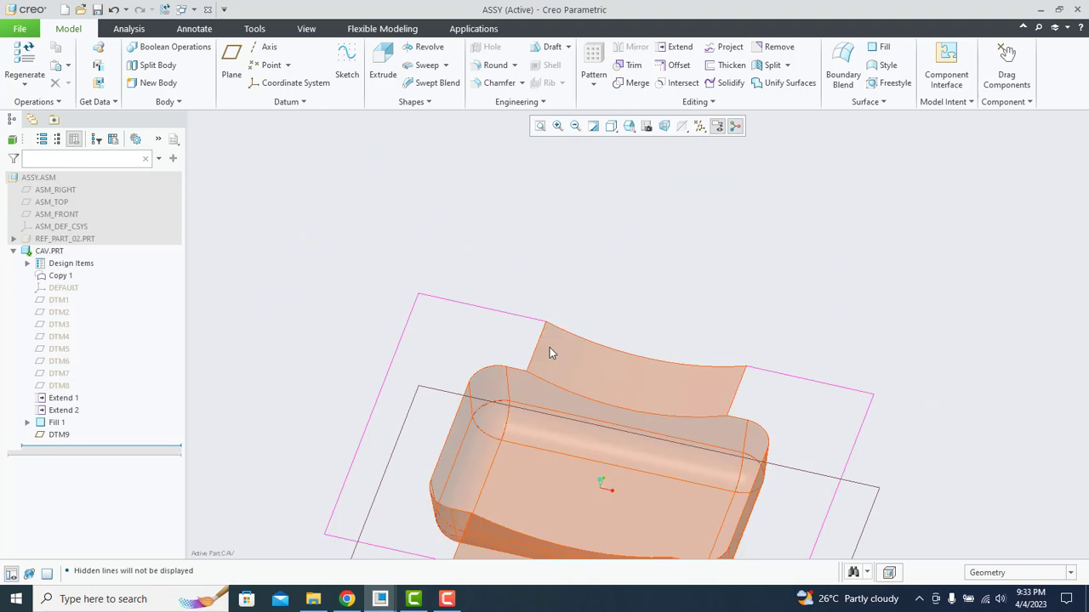
scroll(519, 332, down, 3)
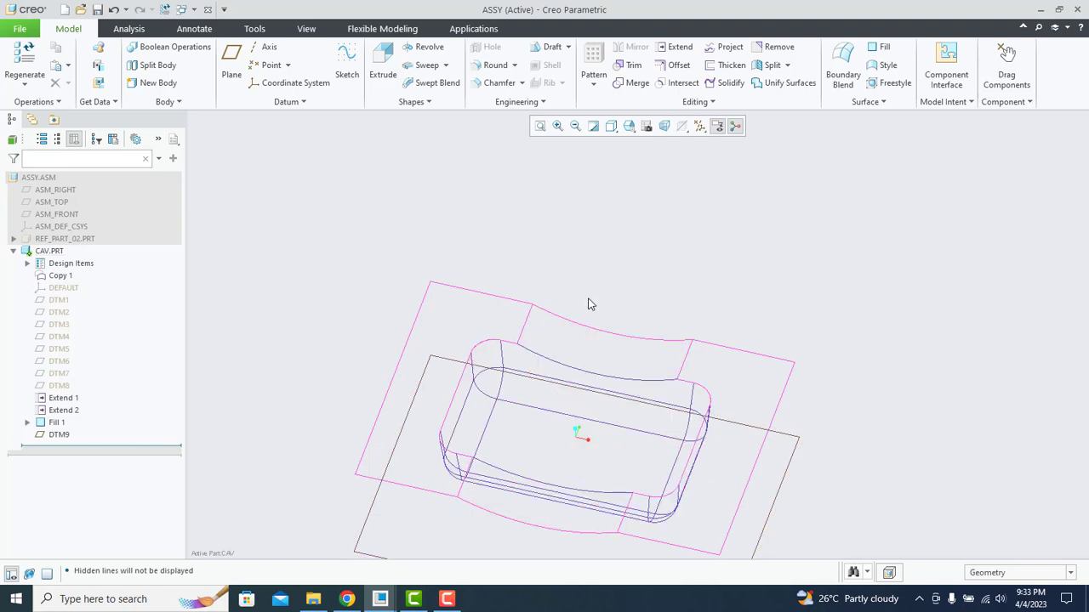
middle_drag(578, 270, 481, 366)
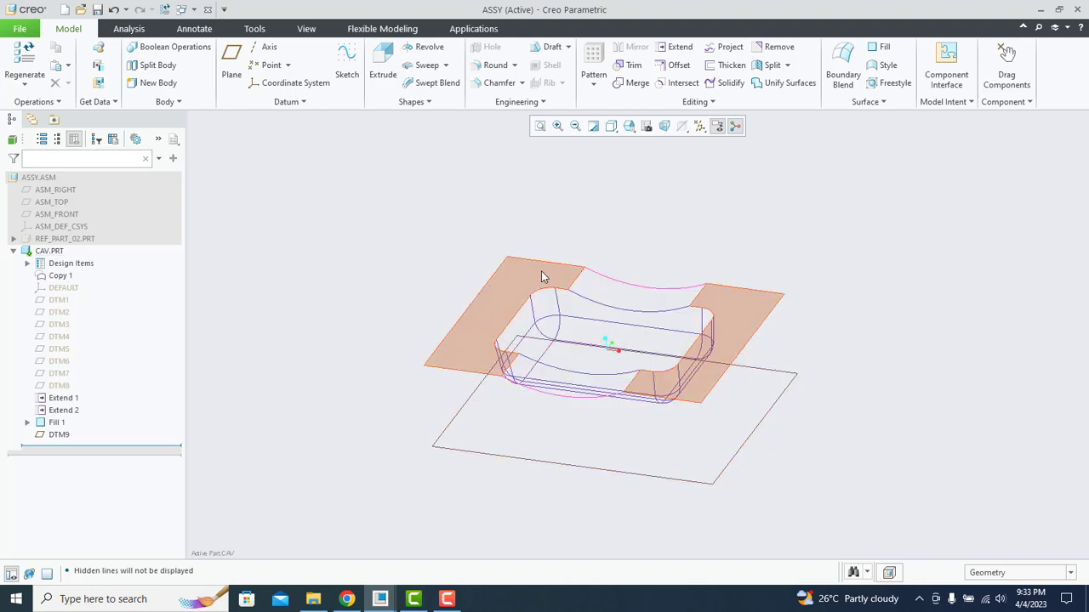
click(611, 127)
click(634, 170)
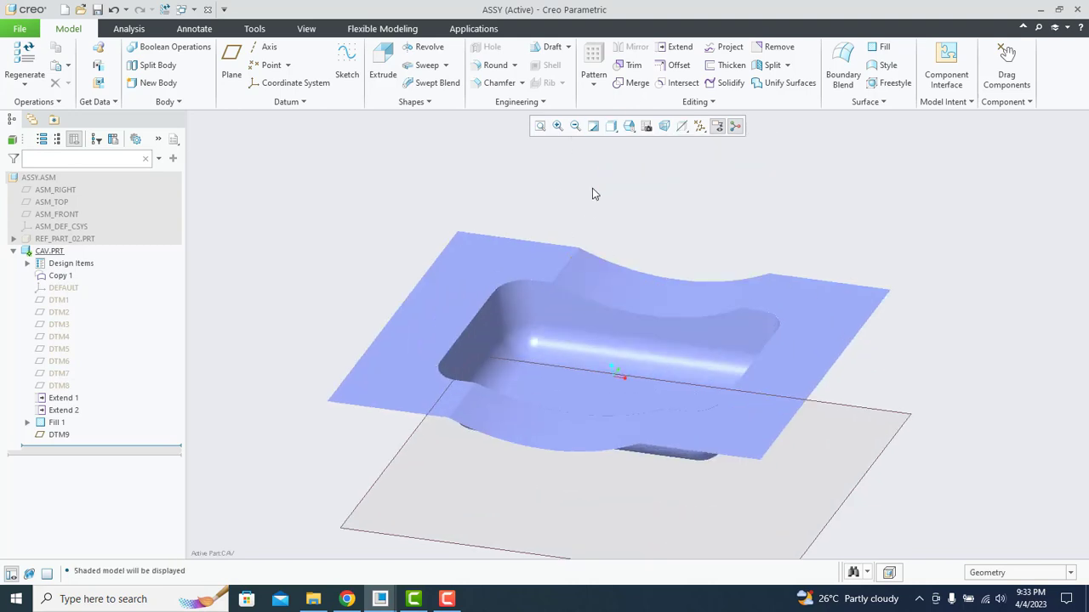
click(613, 129)
click(633, 157)
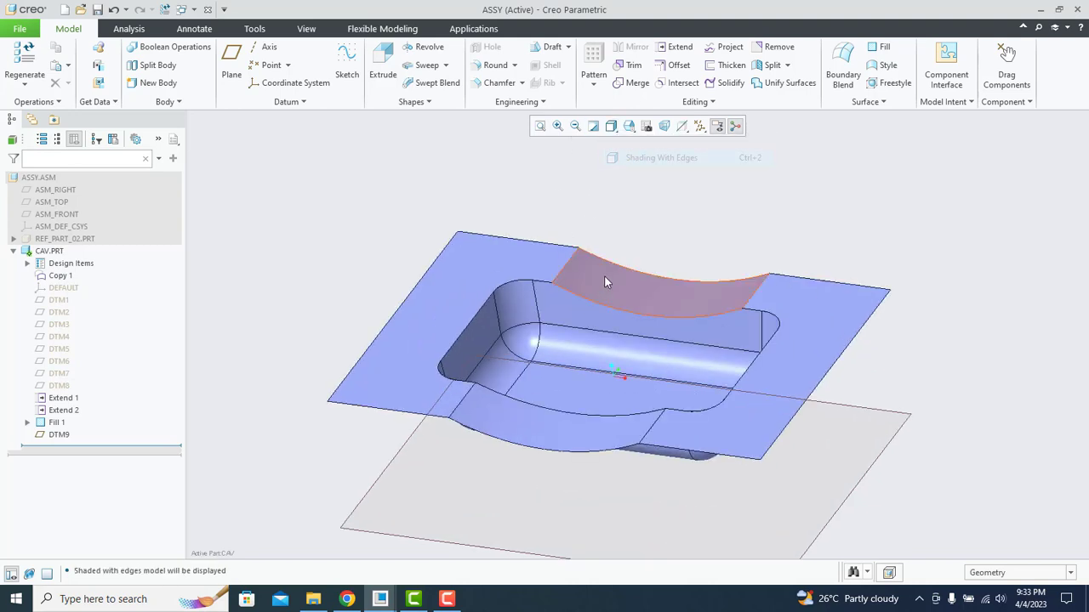
Merge the extended cavity quilt with the flat Fill surface into one quilt.
click(557, 264)
ctrl+click(531, 259)
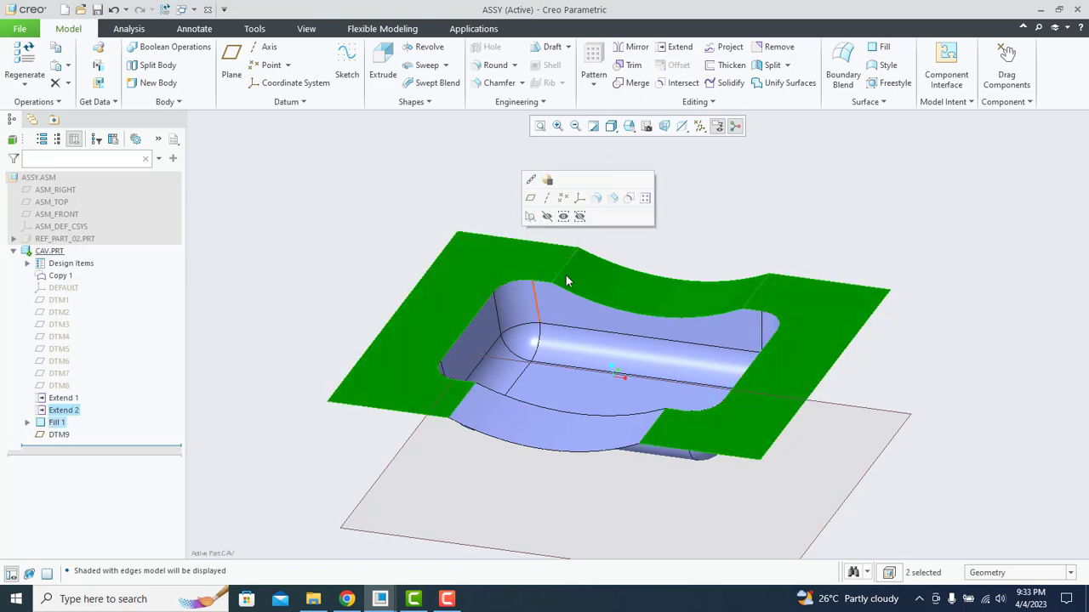
click(631, 83)
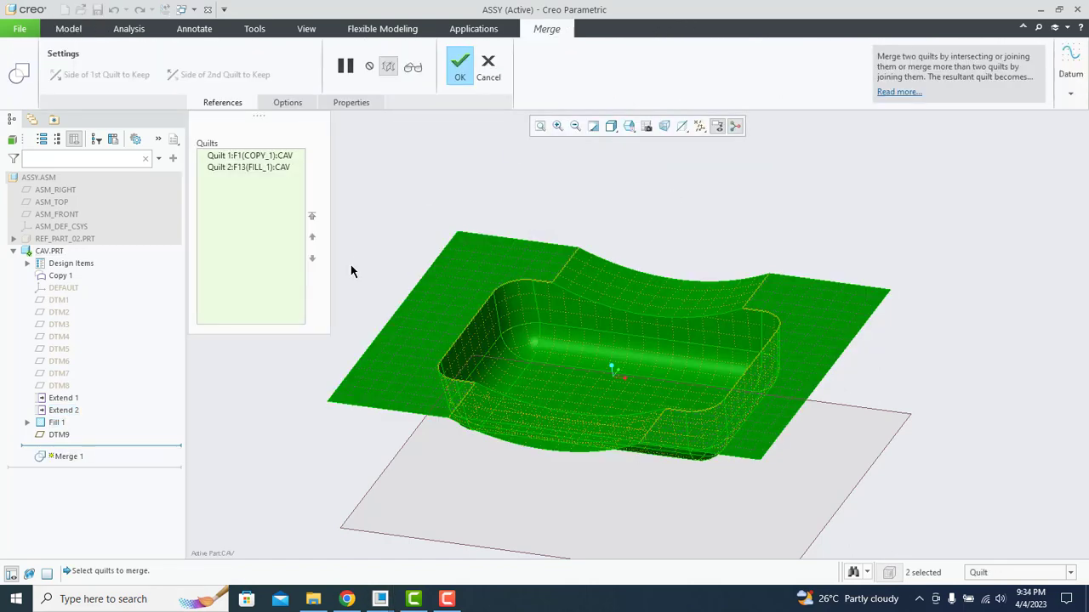
click(457, 65)
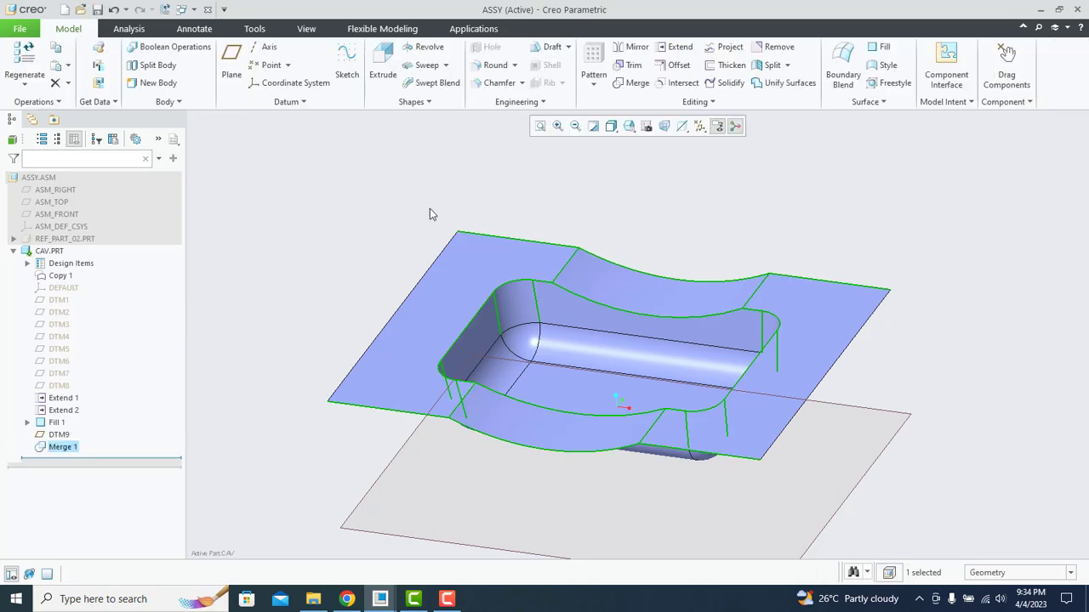
Check the merged quilt's edges in No Hidden display and restore Shading With Edges.
click(613, 126)
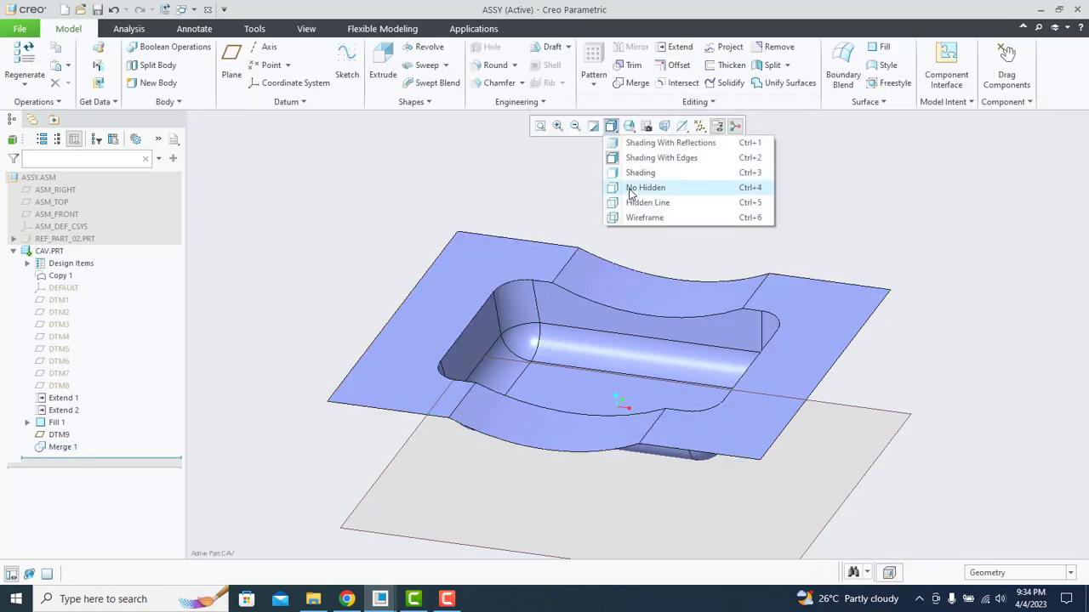
click(646, 187)
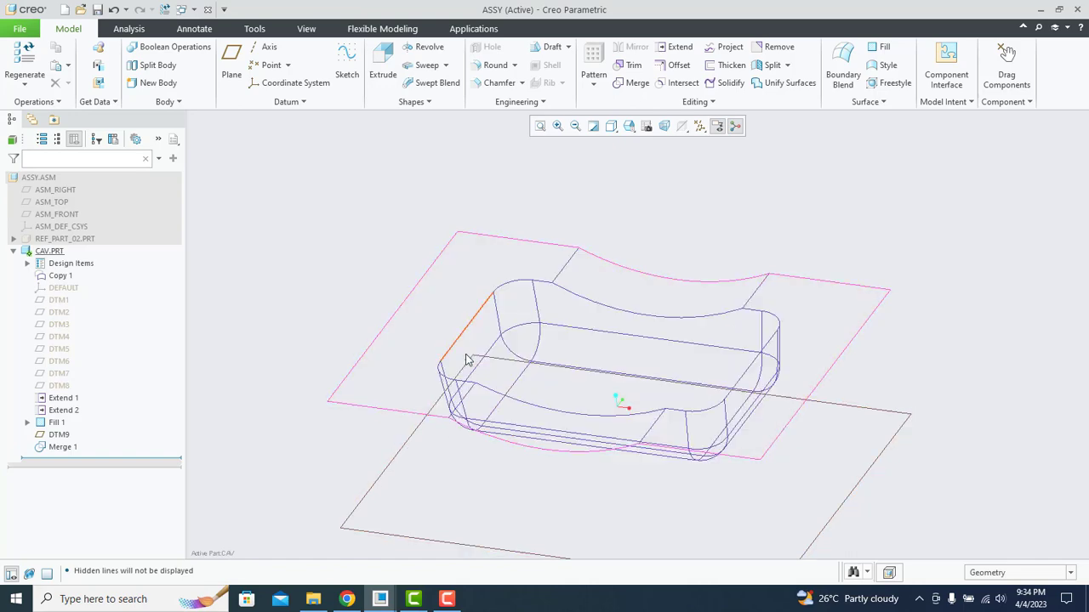
scroll(507, 330, up, 2)
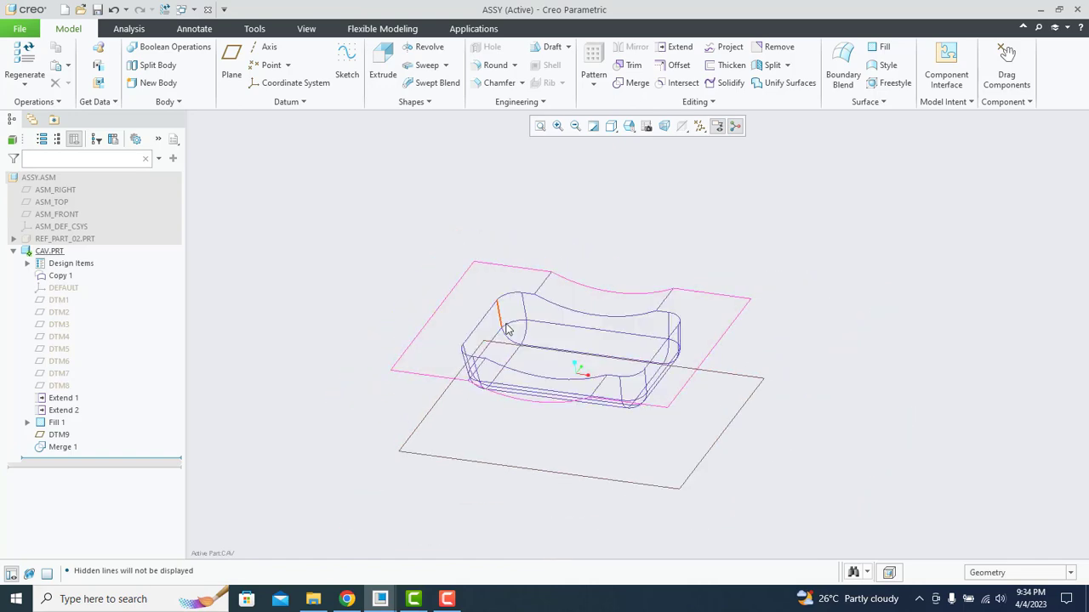
scroll(507, 330, down, 3)
click(613, 127)
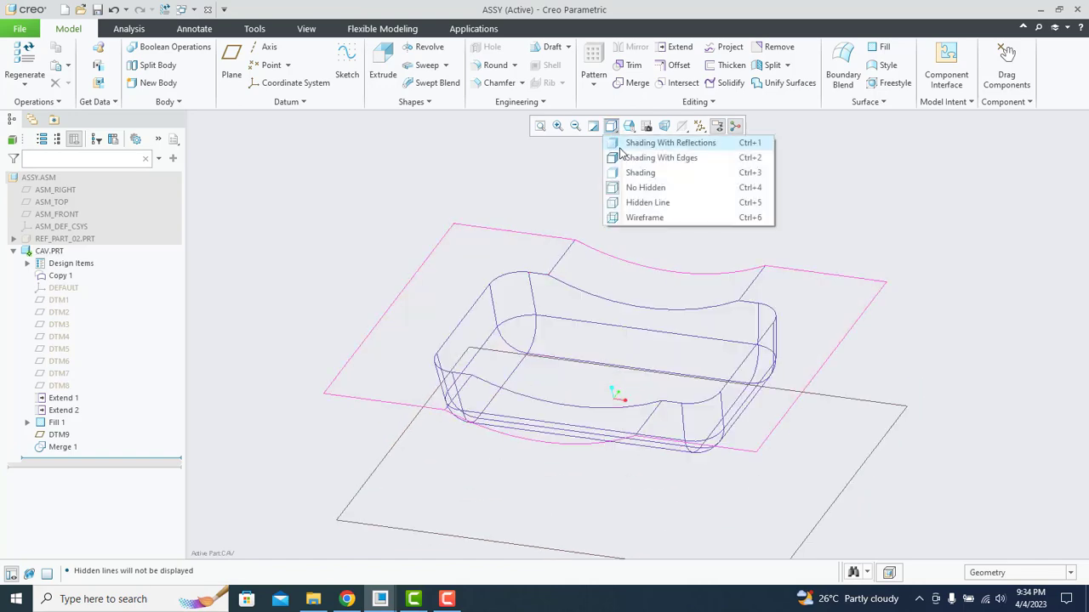
click(646, 157)
scroll(558, 187, up, 1)
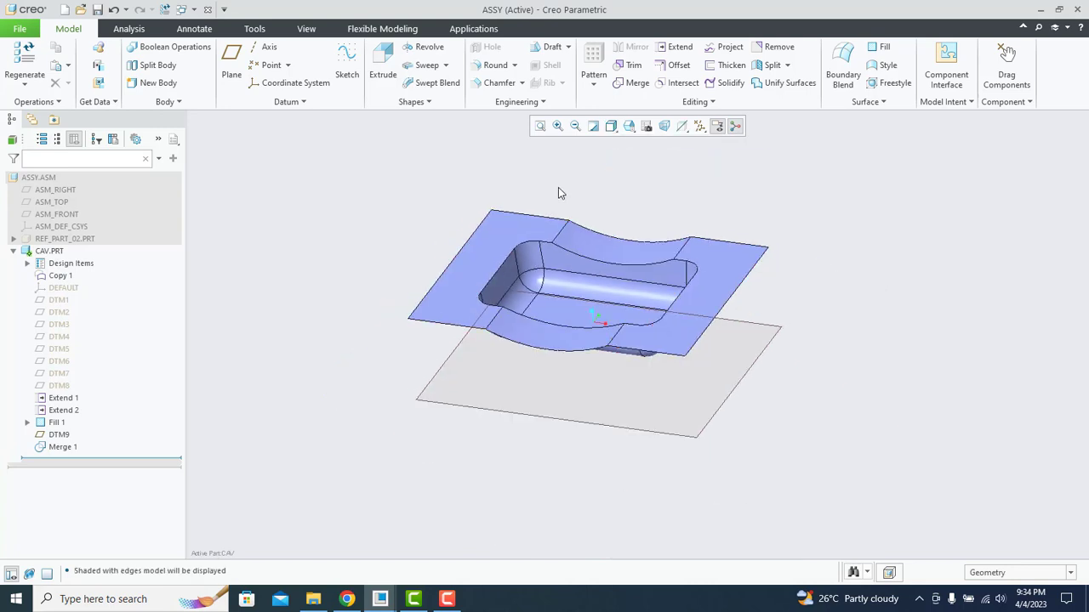
Extend all outer boundary edges of the merged quilt up to the offset datum plane below the cavity.
click(676, 47)
click(445, 327)
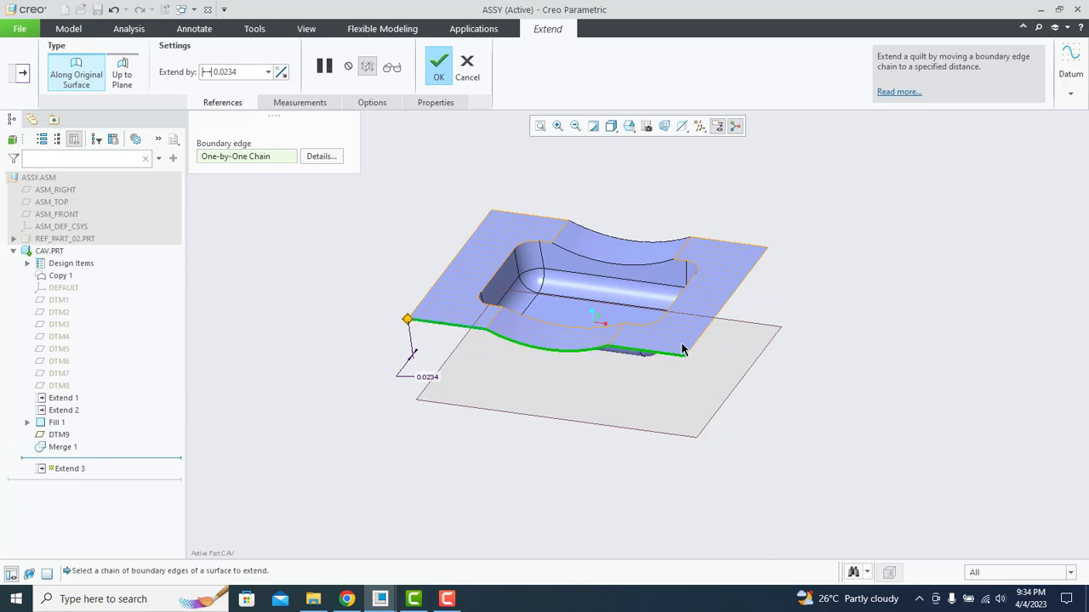
shift+click(724, 244)
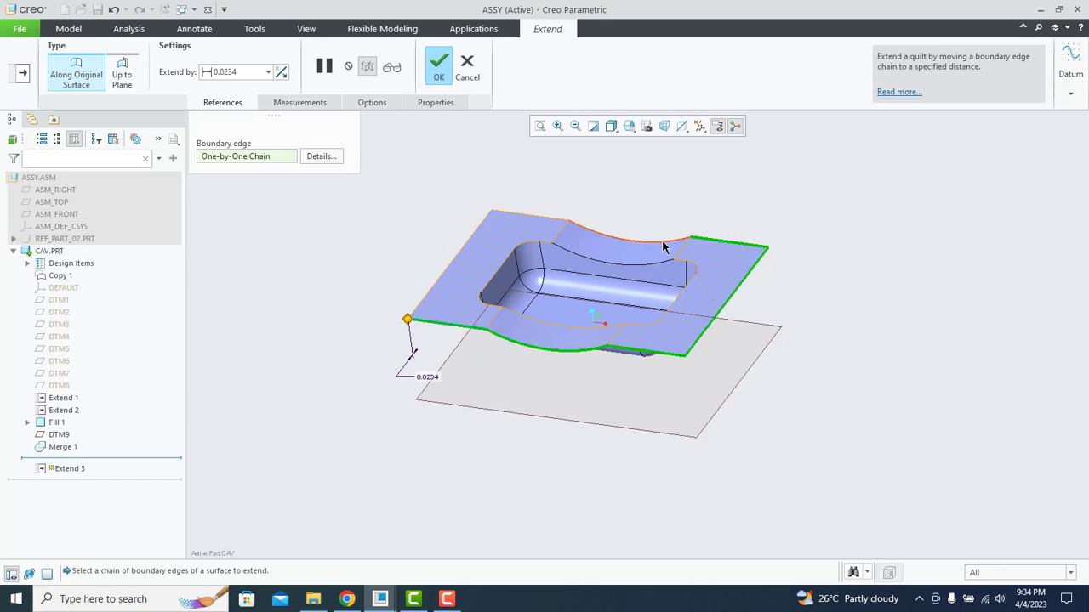
shift+click(595, 231)
shift+click(551, 221)
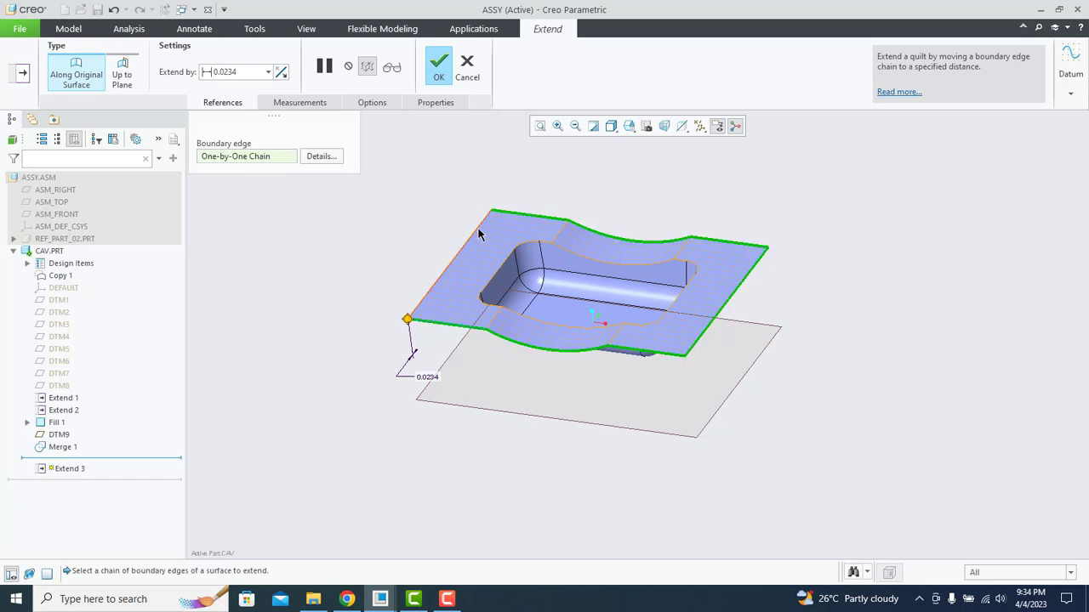
click(124, 76)
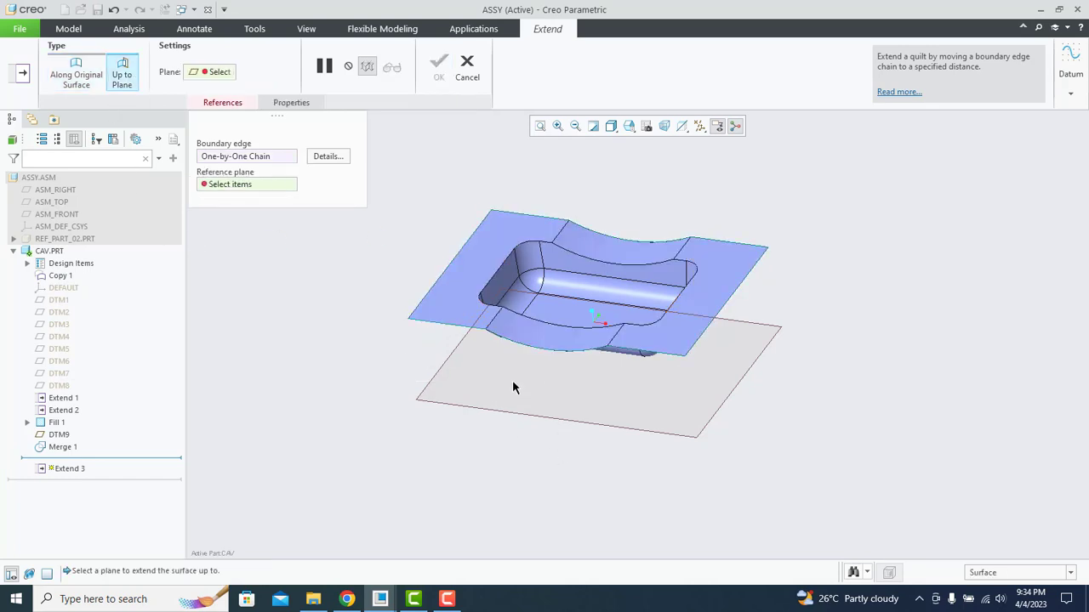
click(505, 408)
middle_drag(348, 445, 434, 242)
click(437, 73)
Close the open base of the extended quilt with a Boundary Blend, using opposite edge pairs for the first and second directions.
click(843, 72)
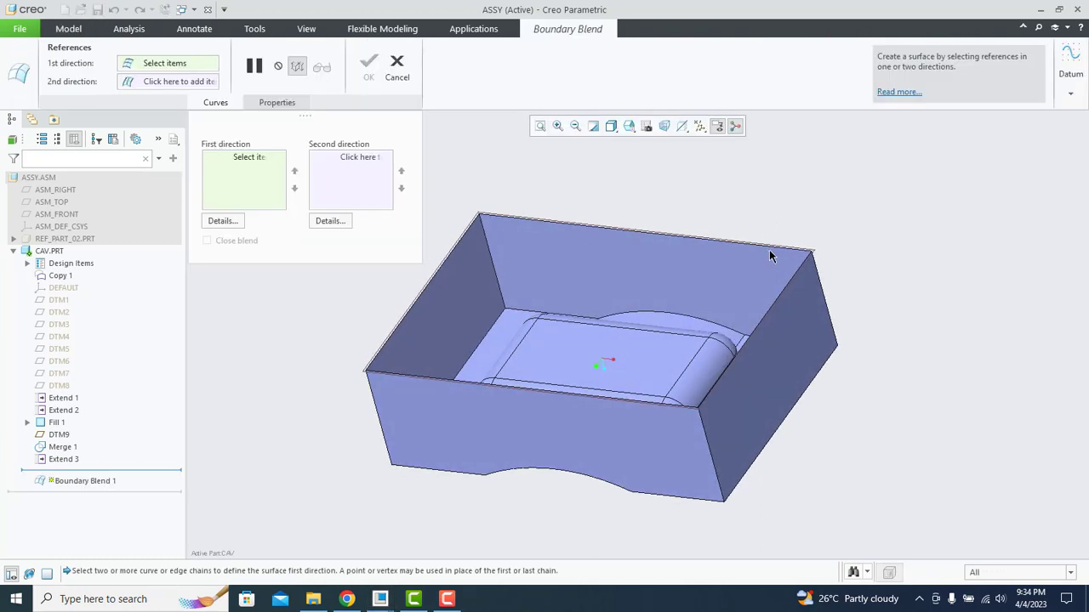
click(774, 251)
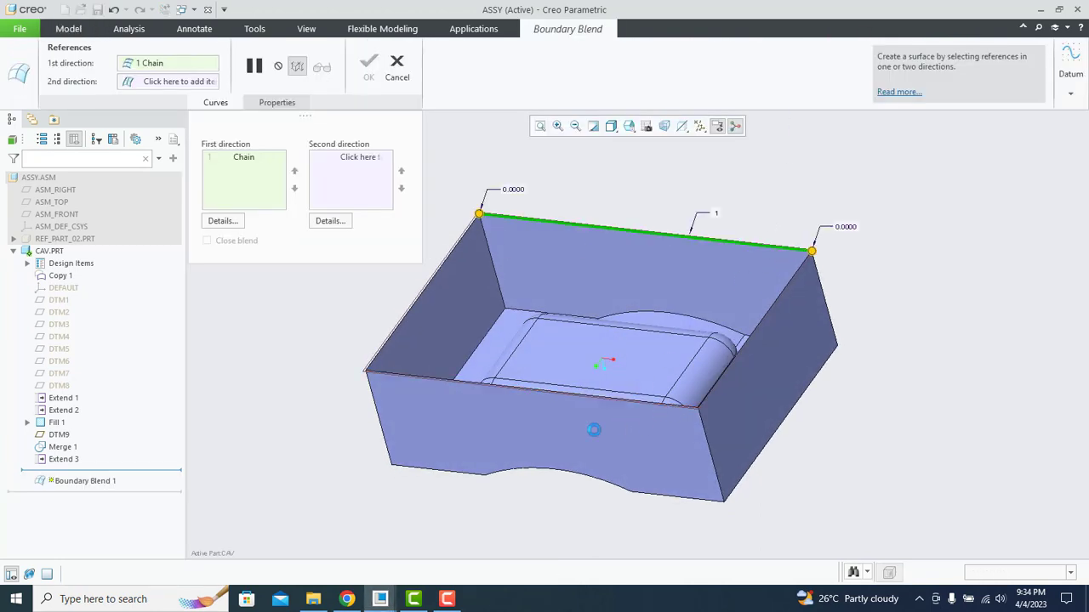
ctrl+click(587, 395)
click(365, 158)
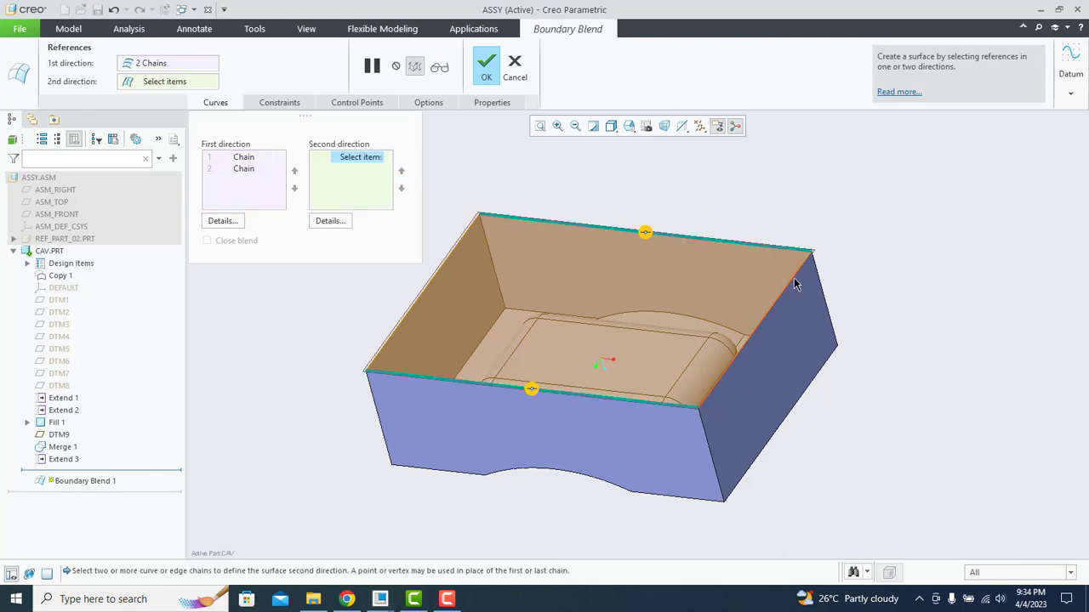
click(794, 278)
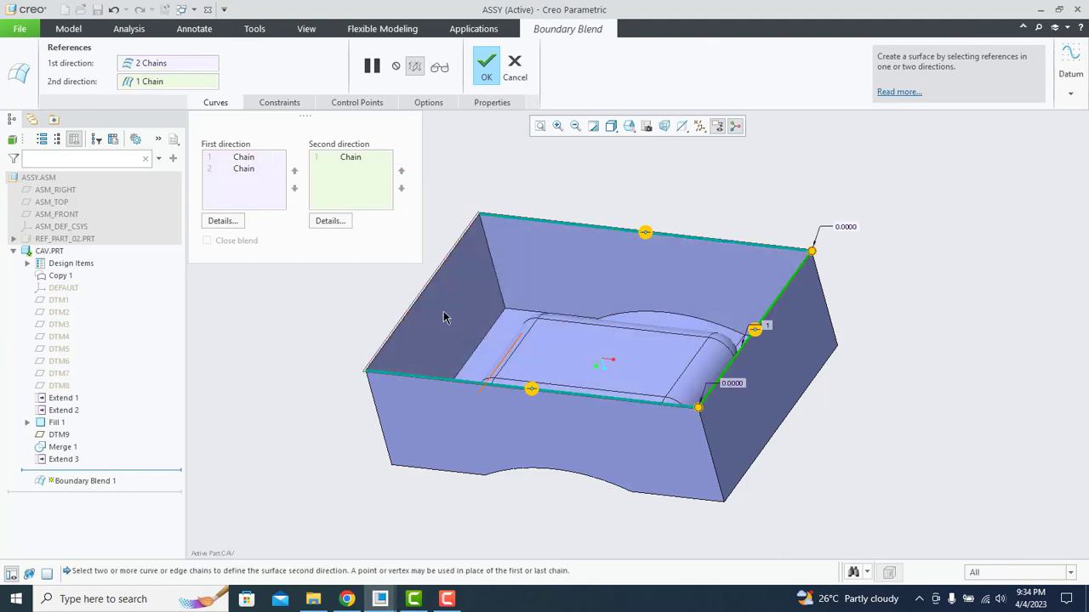
ctrl+click(459, 252)
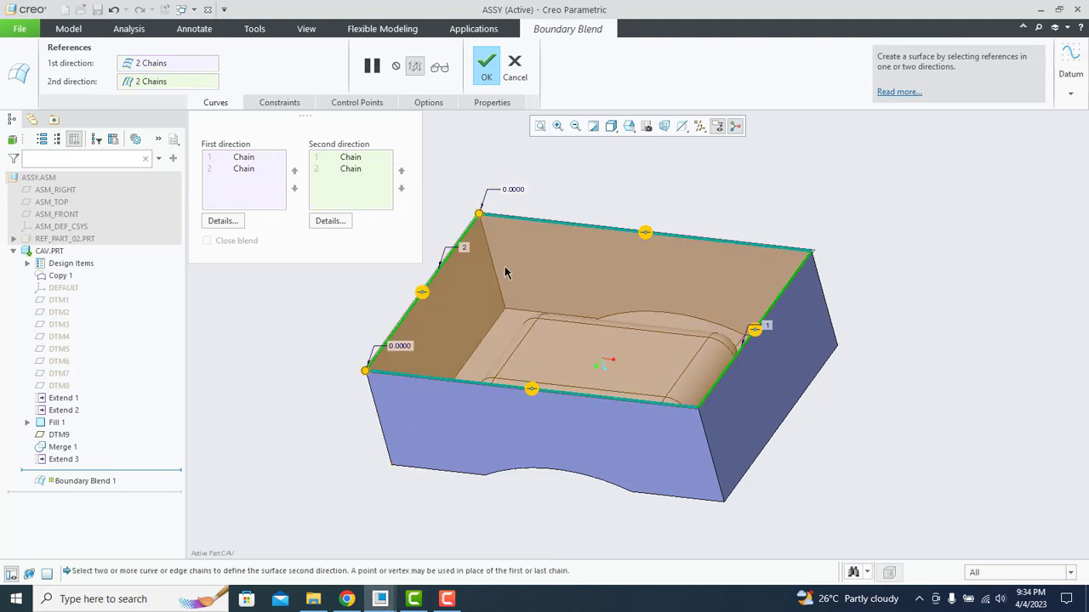
middle_drag(506, 273, 548, 148)
click(487, 68)
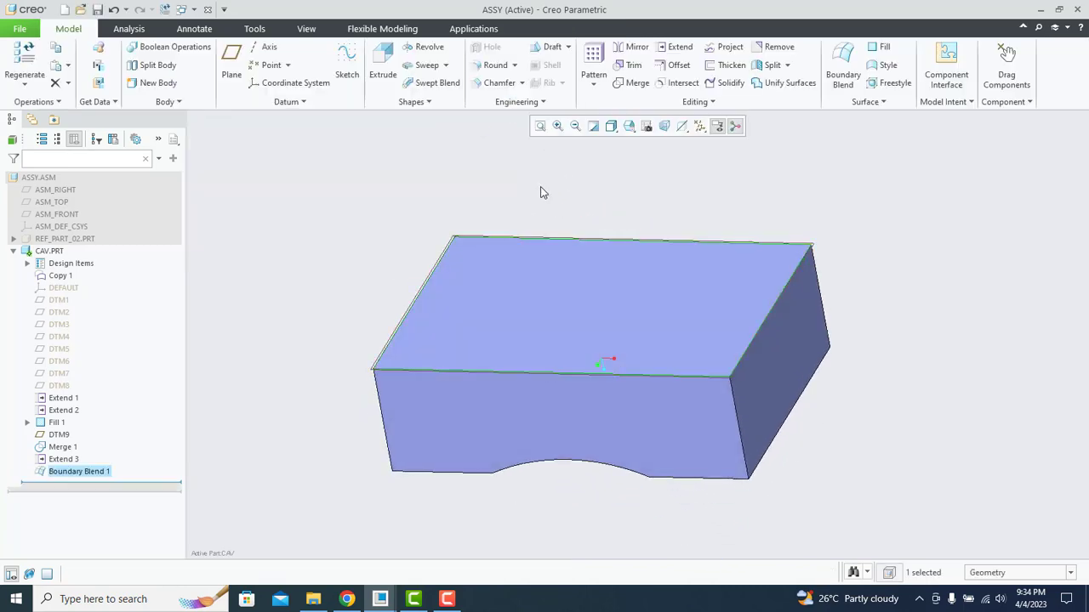
middle_drag(608, 235, 468, 334)
click(468, 333)
middle_drag(394, 425, 361, 471)
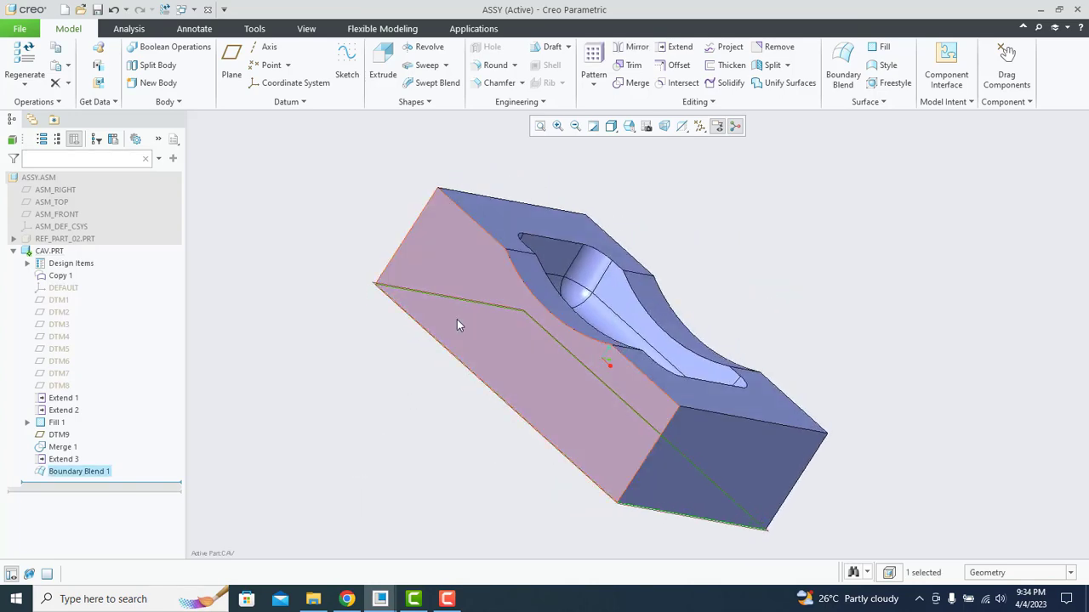
Merge the boundary blend base surface with the extended cavity quilt into one closed quilt.
ctrl+click(477, 272)
middle_drag(571, 302, 596, 289)
key(ctrl+d)
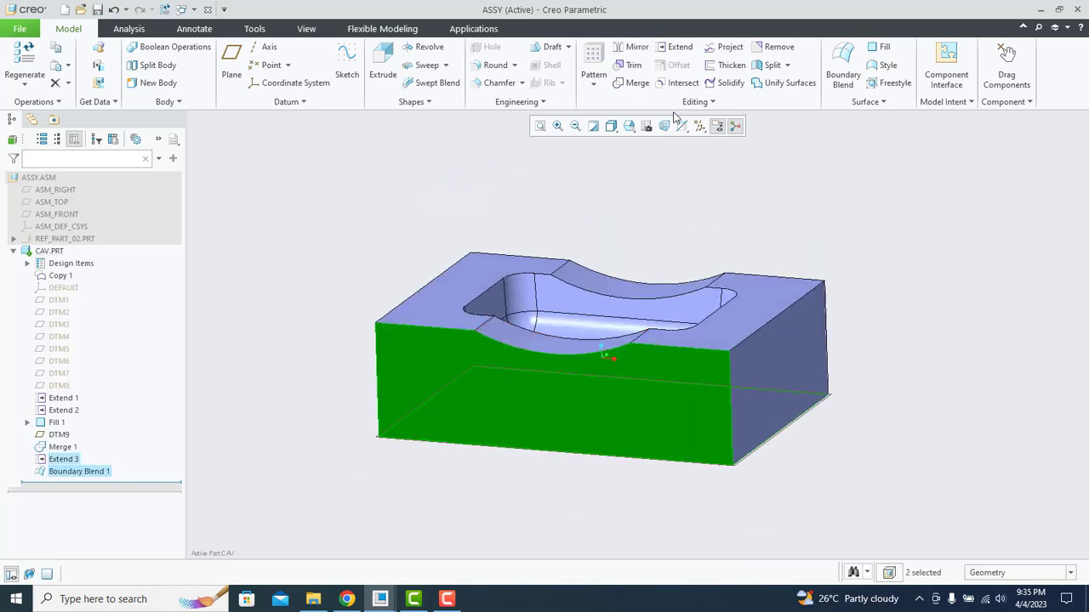
click(633, 82)
middle_drag(494, 342, 467, 346)
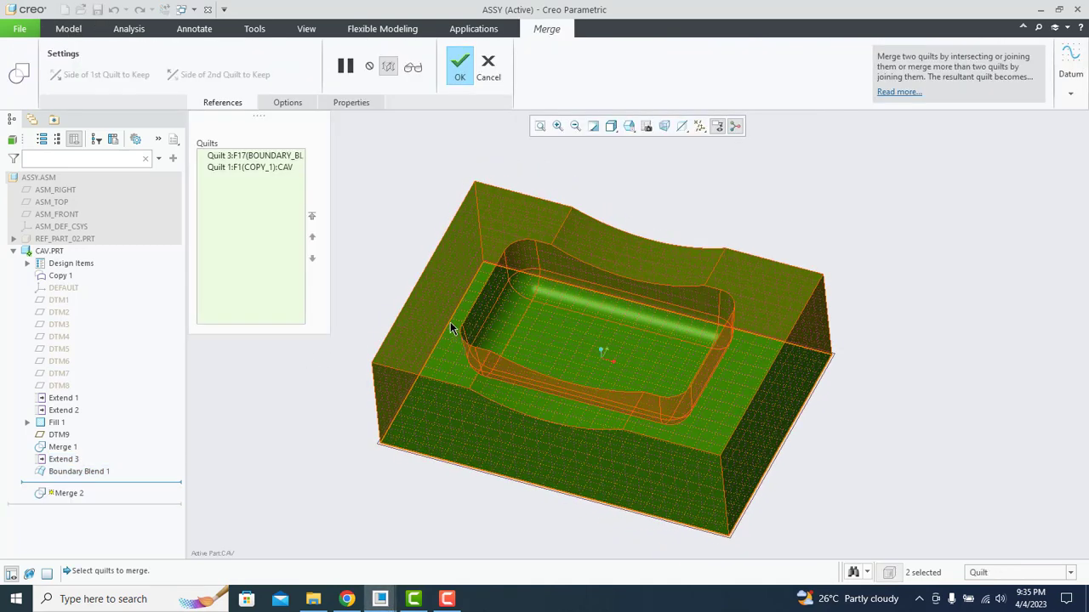
click(458, 77)
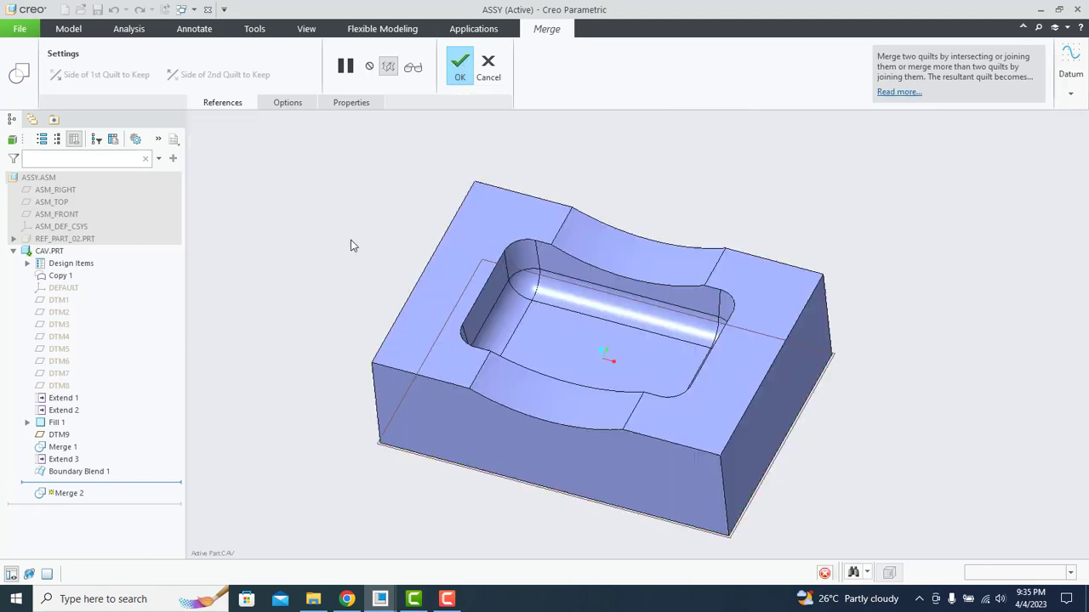
mouse_move(401, 454)
middle_down()
mouse_move(414, 365)
mouse_move(440, 344)
middle_up()
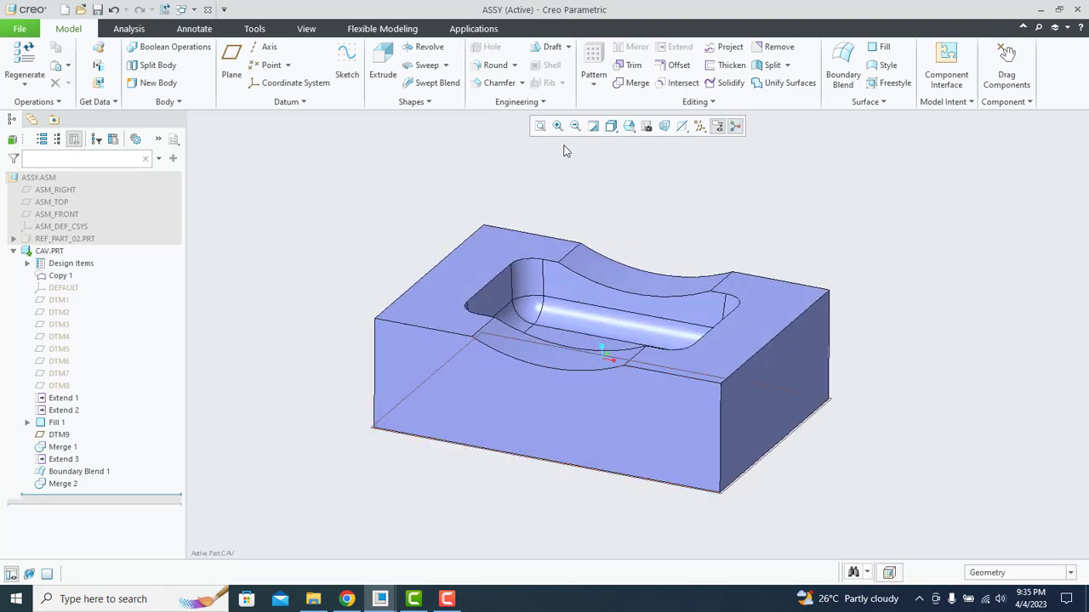
Examine the closed cavity quilt's edges in No Hidden display, try plain Shading, and restore Shading With Edges.
click(613, 126)
click(629, 187)
mouse_move(291, 259)
middle_down()
mouse_move(284, 323)
mouse_move(301, 280)
mouse_move(348, 287)
mouse_move(284, 280)
mouse_move(309, 247)
mouse_move(288, 266)
mouse_move(281, 294)
mouse_move(284, 263)
mouse_move(282, 275)
middle_up()
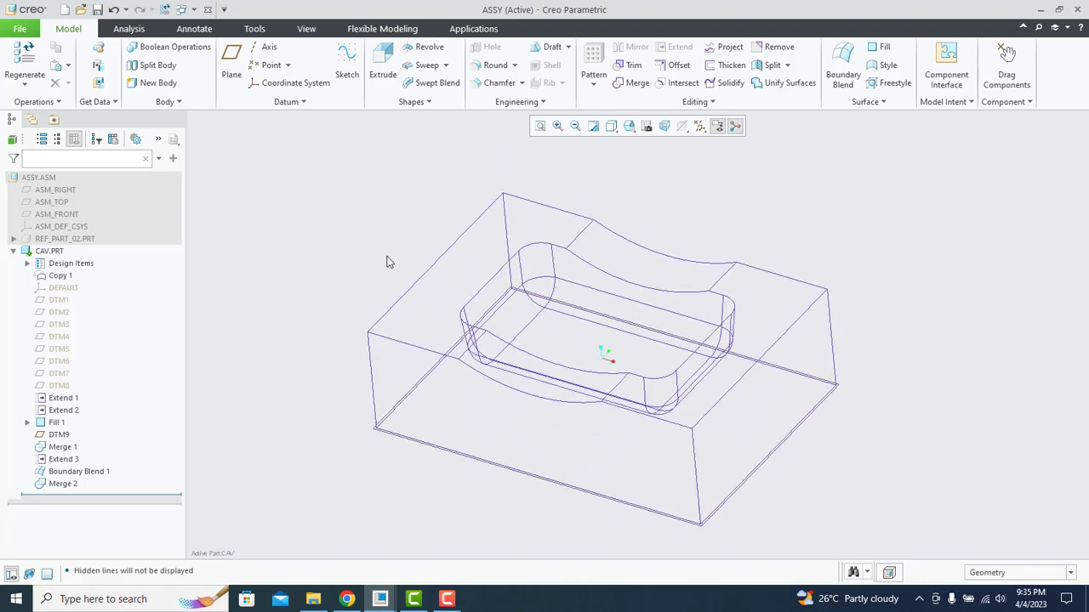
scroll(389, 274, down, 2)
scroll(393, 286, up, 4)
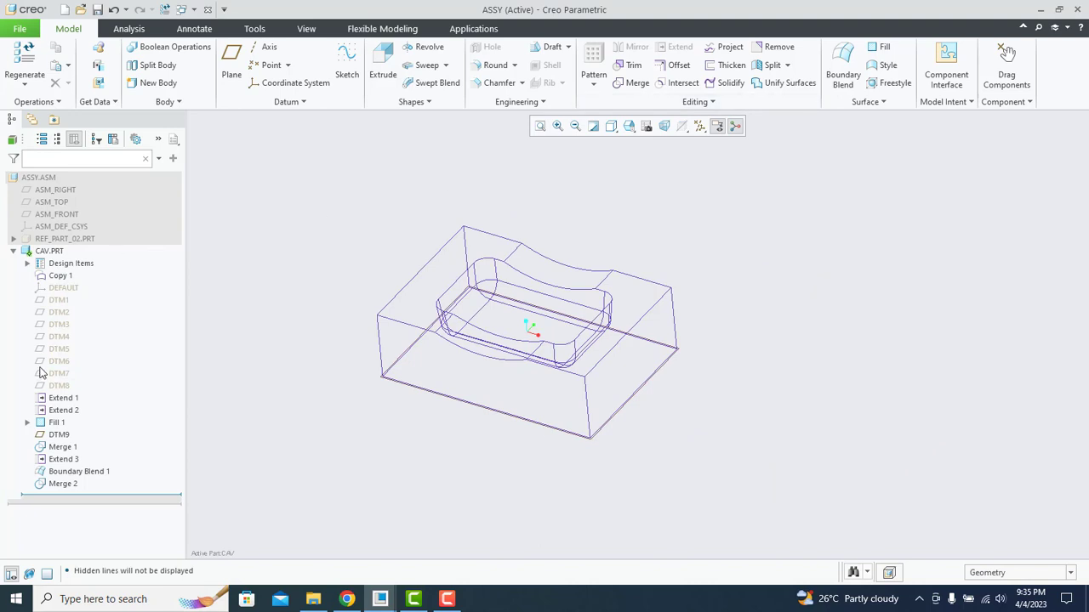
click(611, 125)
click(647, 170)
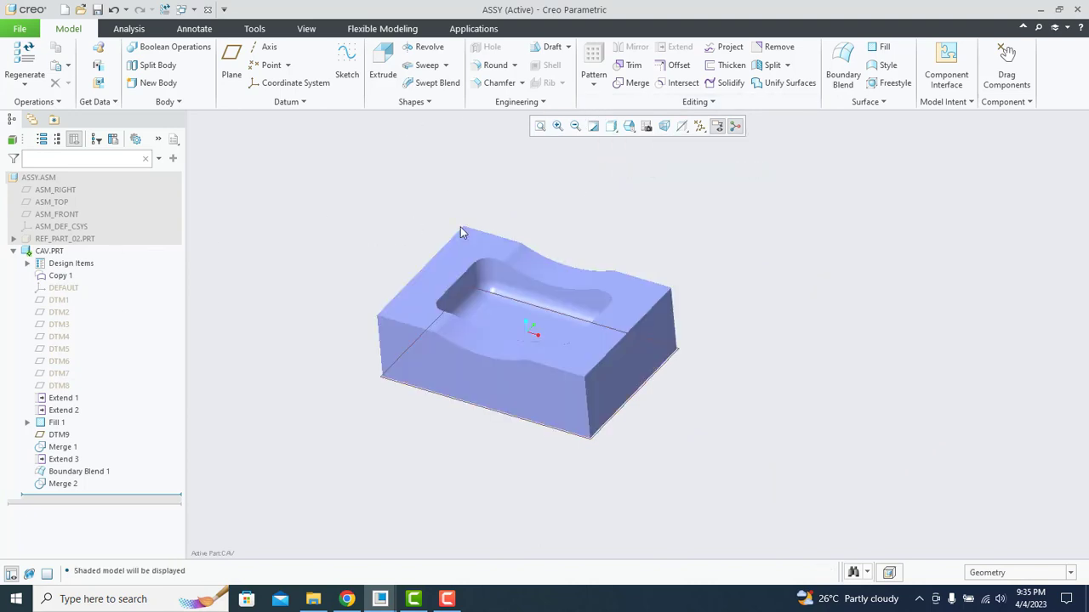
click(610, 125)
click(647, 159)
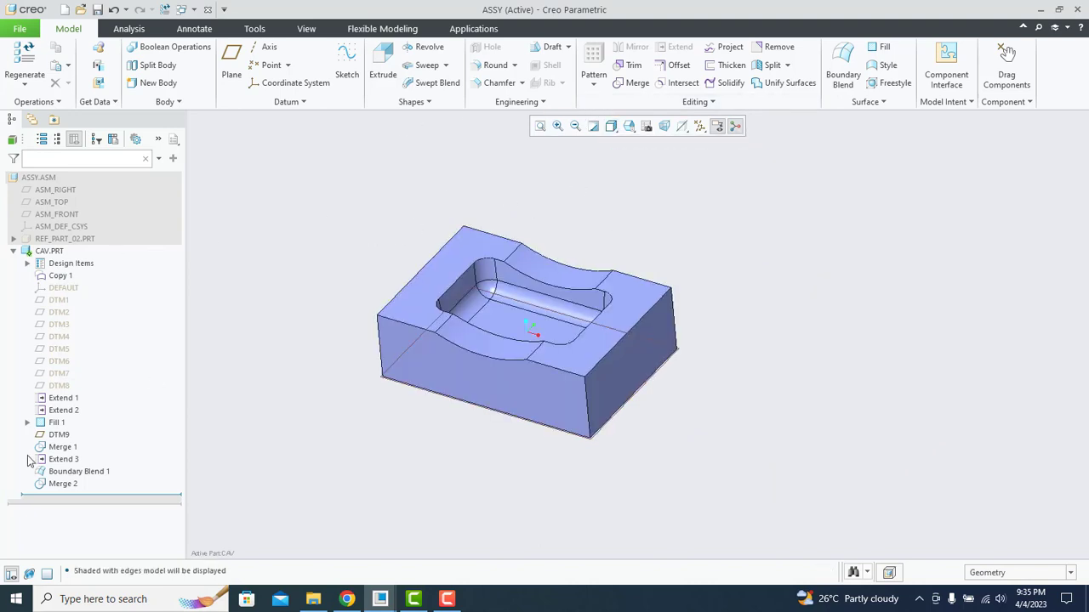
Solidify the closed merged quilt with Fill with Solid and collapse CAV.PRT in the model tree.
click(51, 485)
click(740, 87)
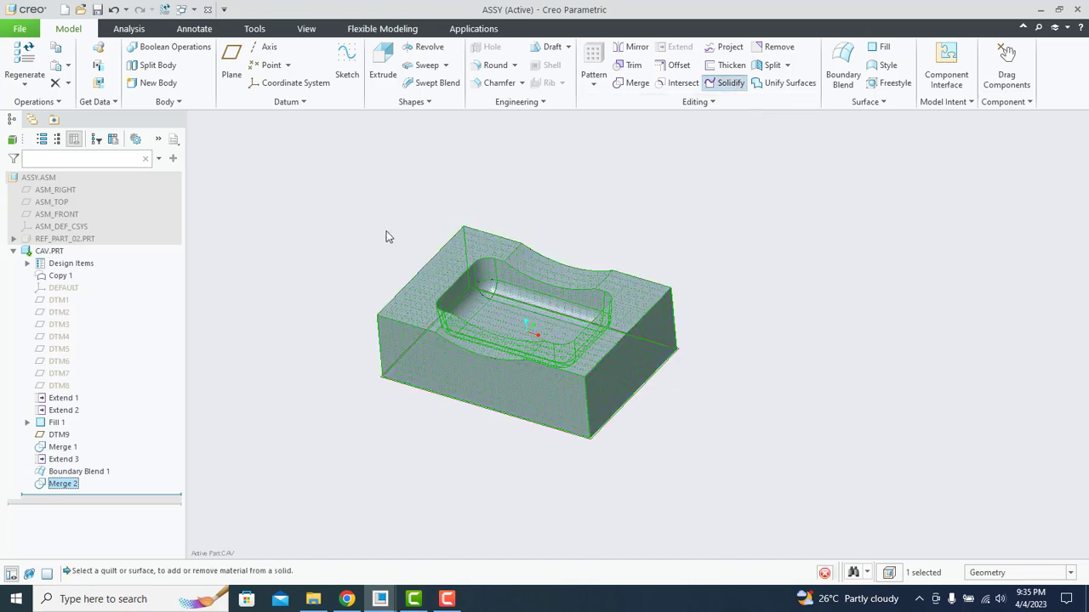
click(415, 76)
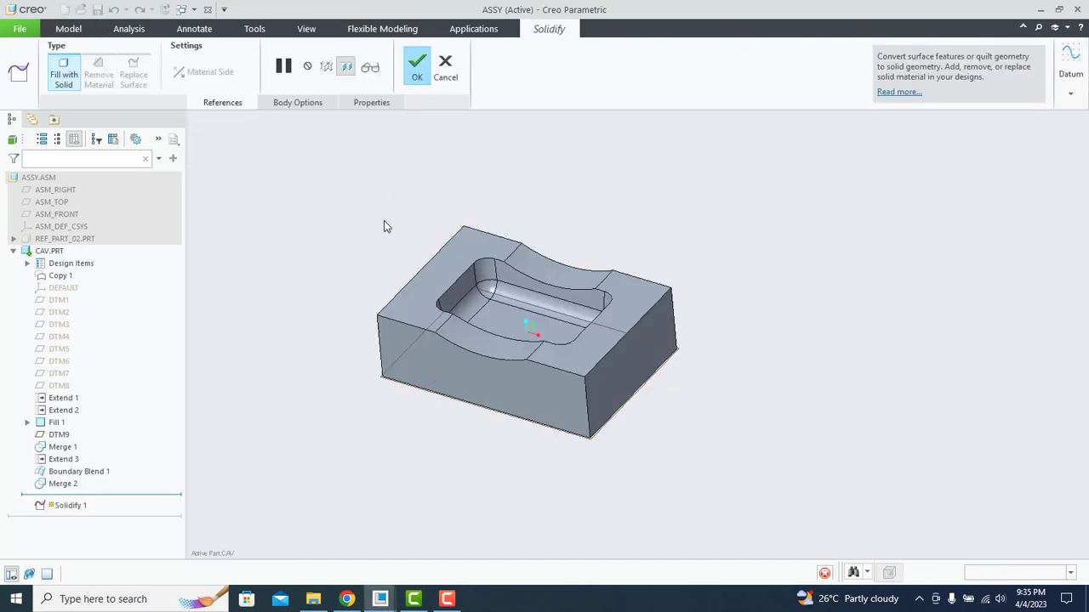
scroll(298, 327, up, 2)
mouse_move(323, 333)
middle_down()
mouse_move(328, 380)
mouse_move(332, 333)
middle_up()
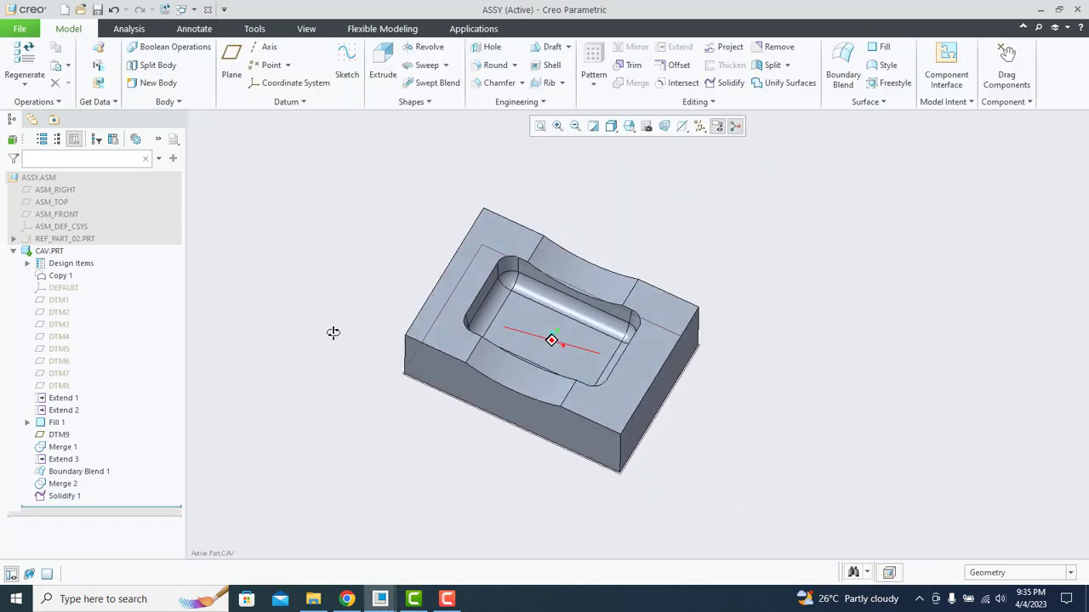
click(14, 251)
middle_drag(409, 349, 435, 317)
scroll(435, 311, up, 3)
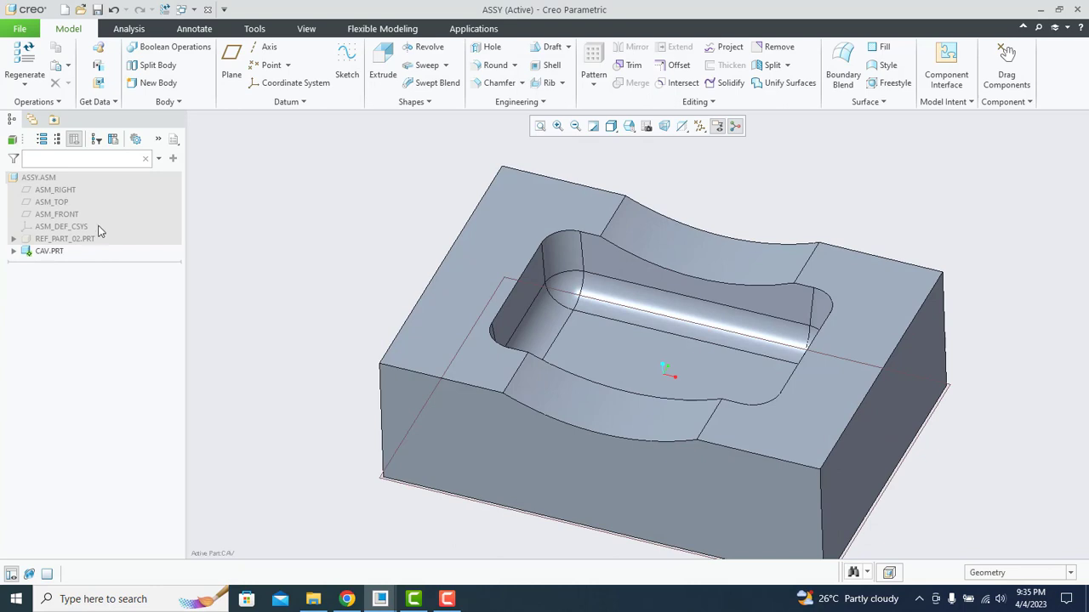
Activate the top-level assembly ASSY.ASM and start creating a new component.
right_click(54, 181)
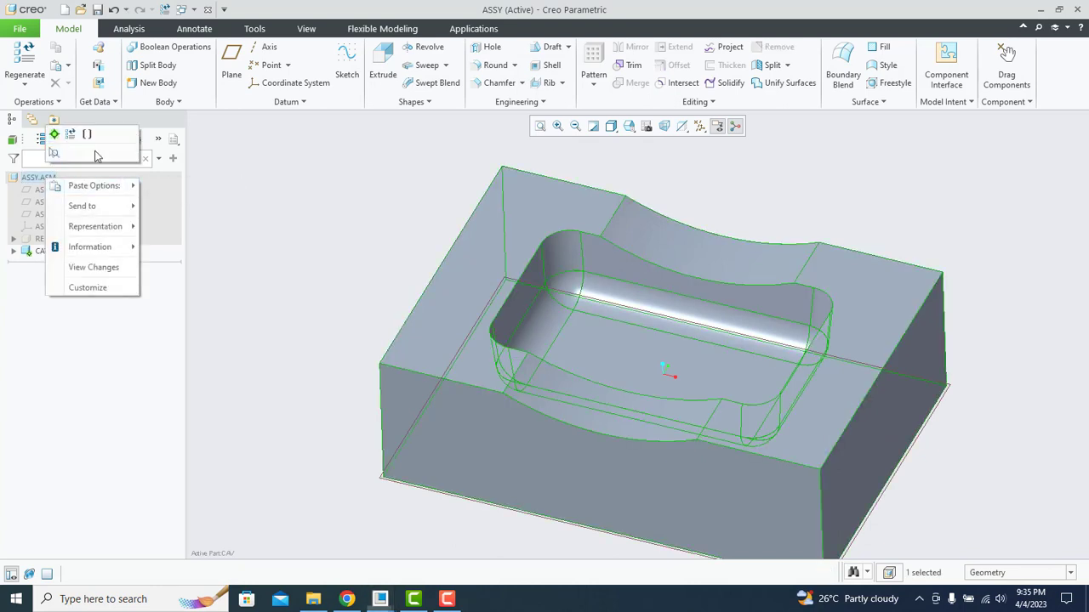
right_click(37, 183)
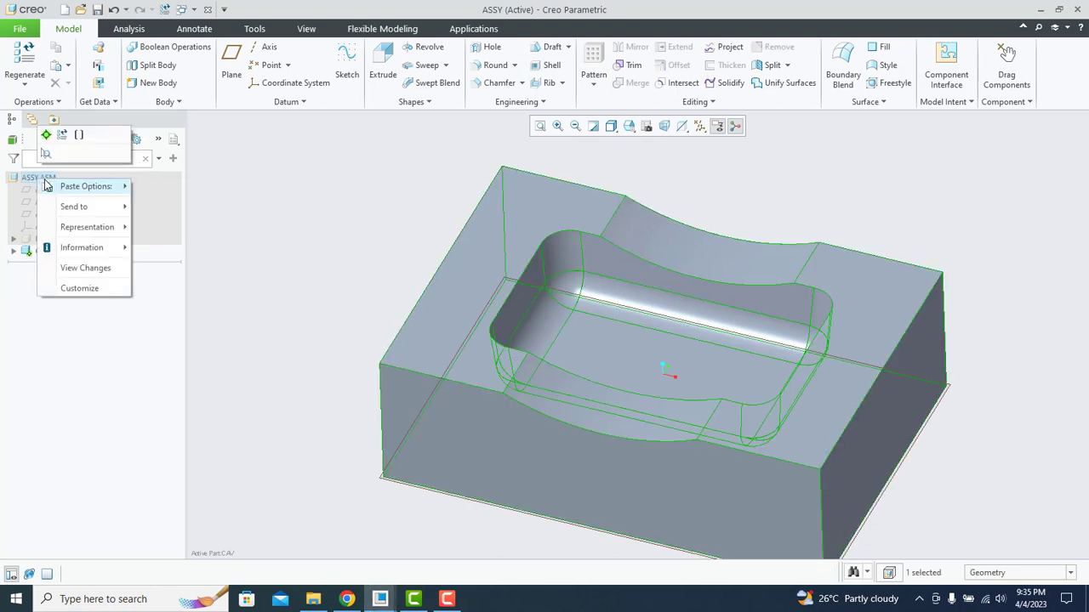
click(46, 136)
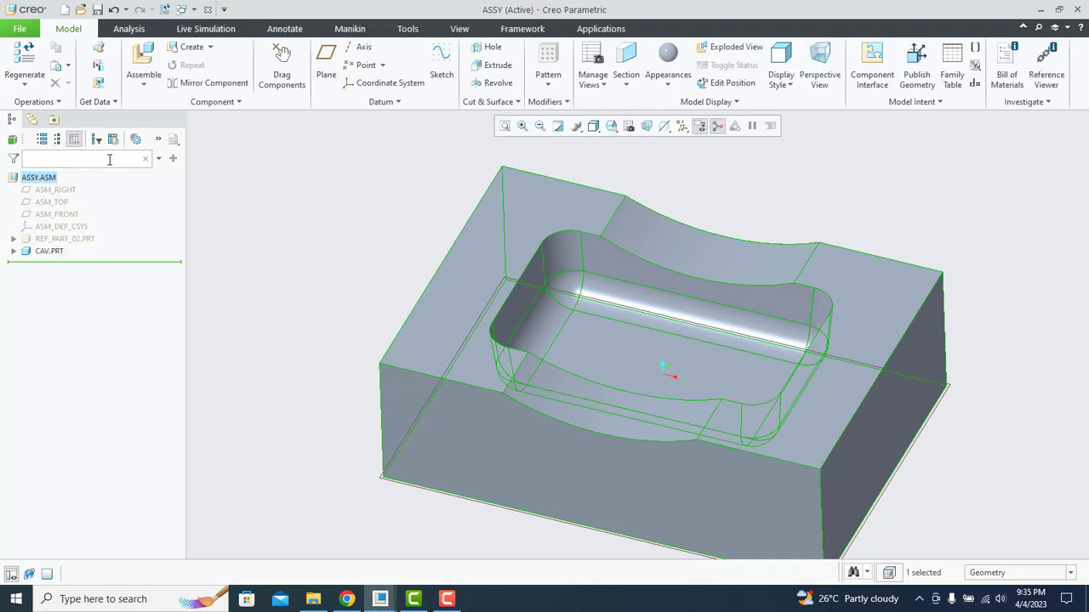
click(398, 176)
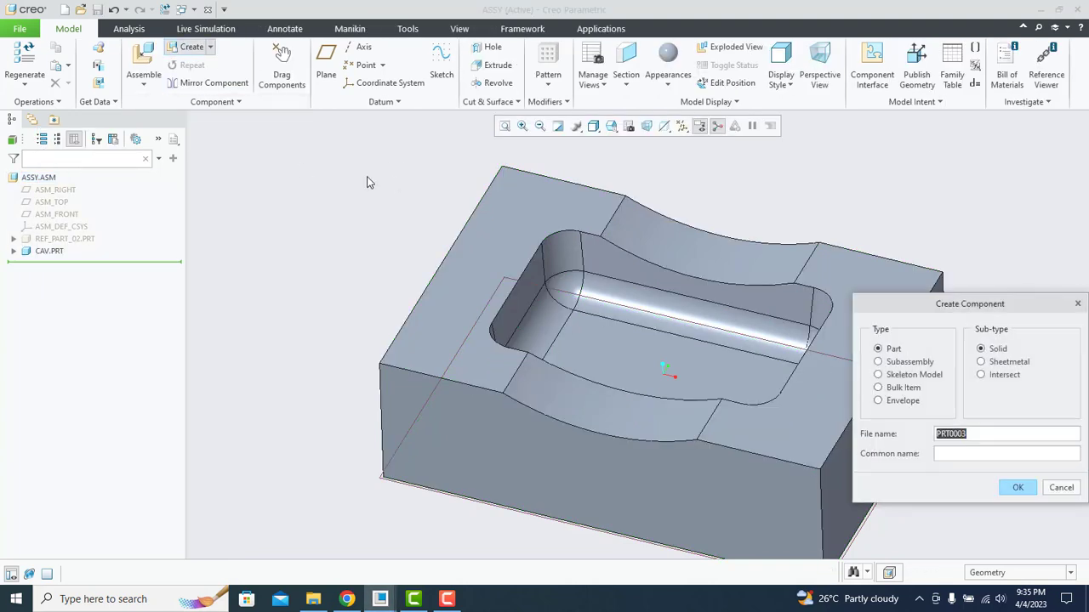
Hide CAV.PRT and show REF_PART_02.PRT in the assembly.
right_click(46, 251)
click(67, 227)
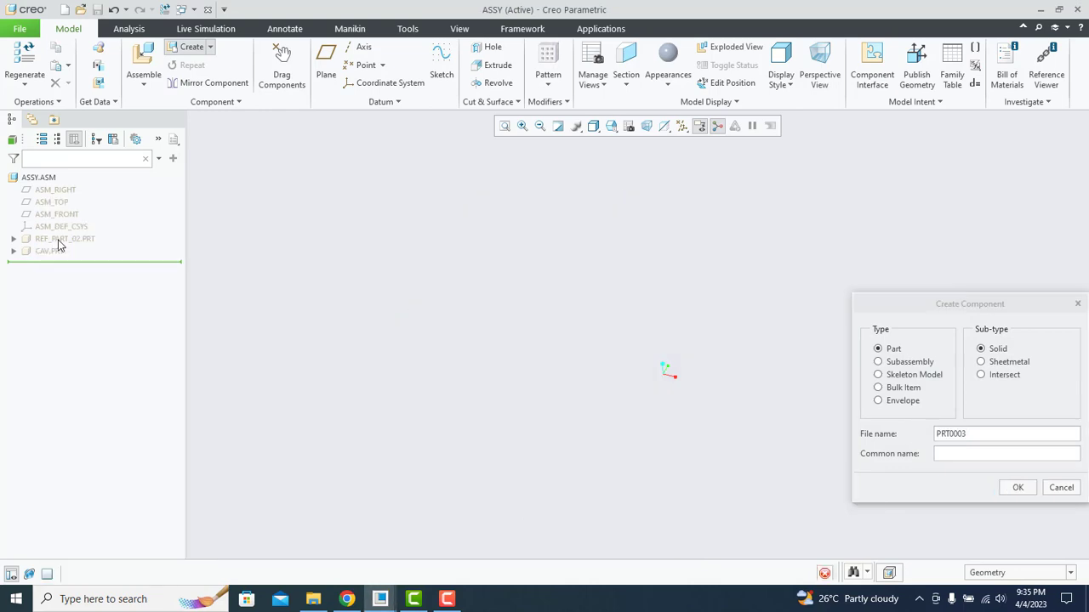
right_click(59, 243)
click(80, 402)
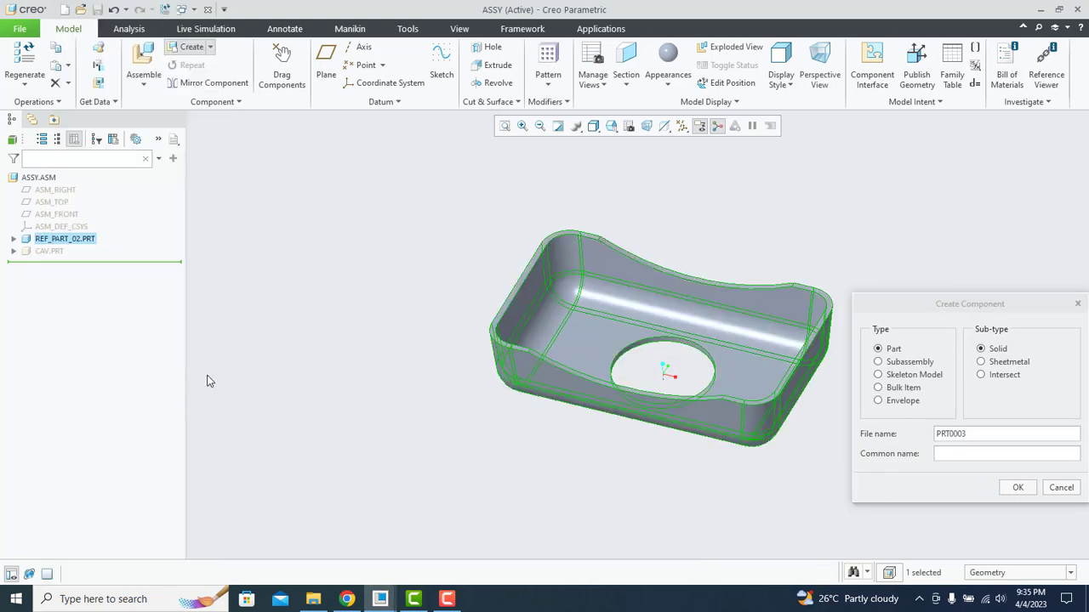
click(291, 356)
scroll(357, 388, down, 2)
scroll(761, 413, up, 4)
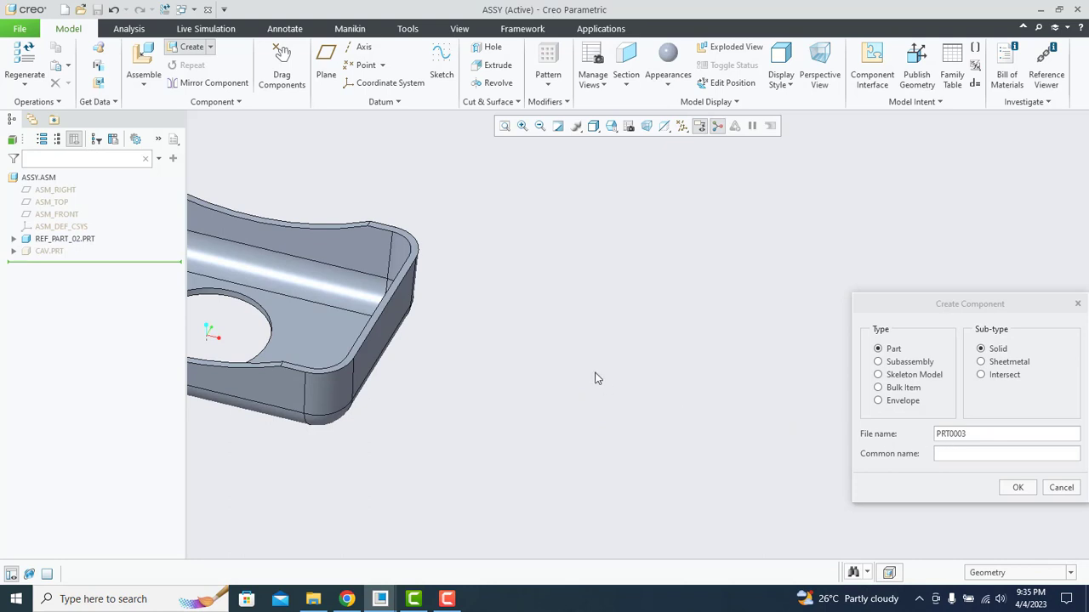
scroll(473, 280, down, 2)
scroll(472, 280, up, 3)
Create a solid part component named core using the Create features method.
click(977, 434)
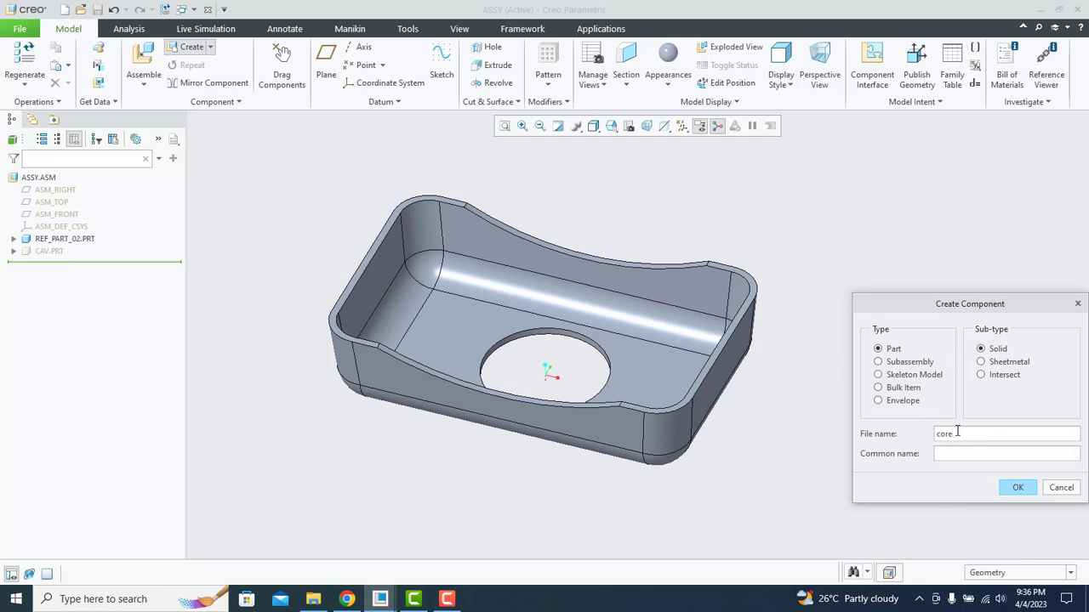
click(1029, 491)
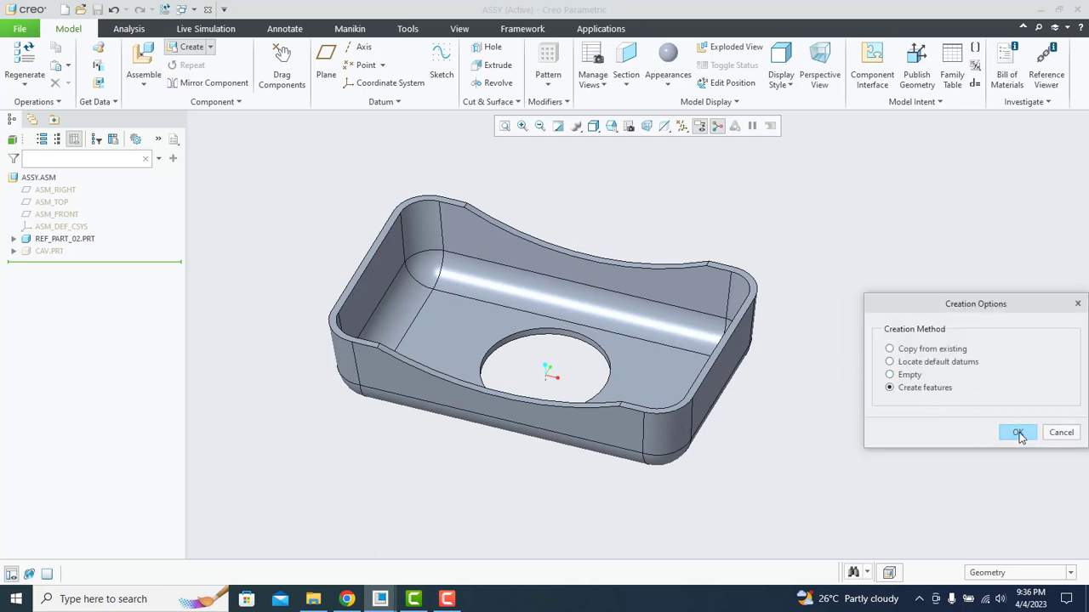
click(917, 351)
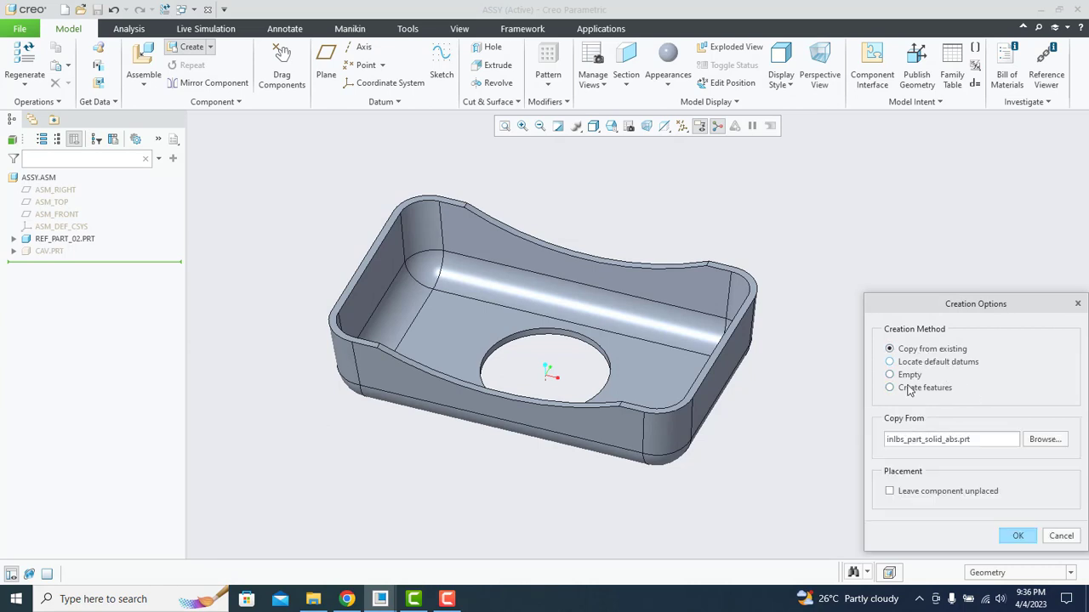
click(916, 390)
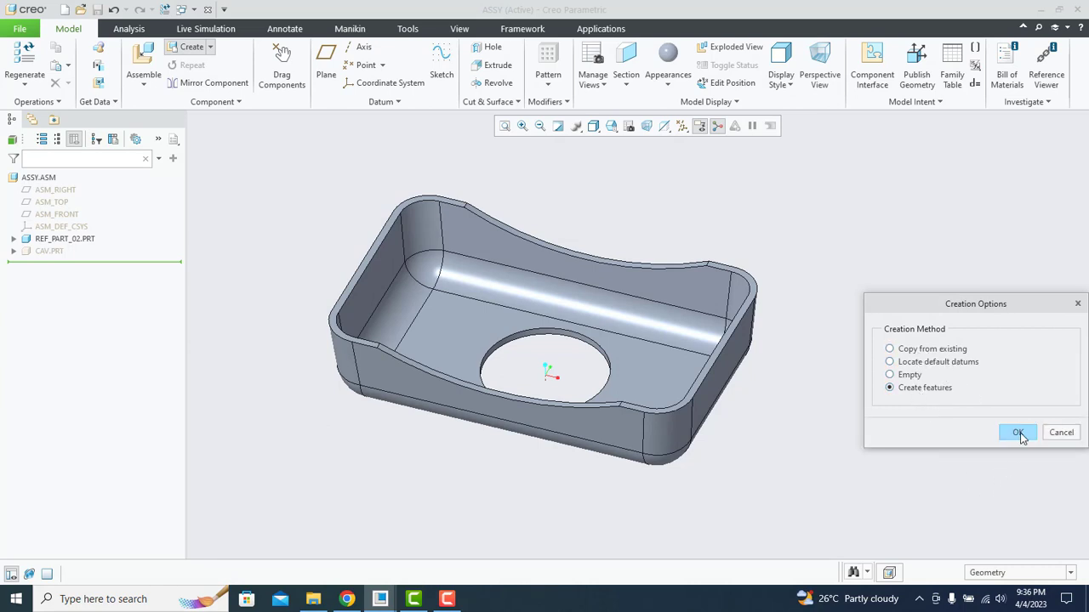
click(1018, 433)
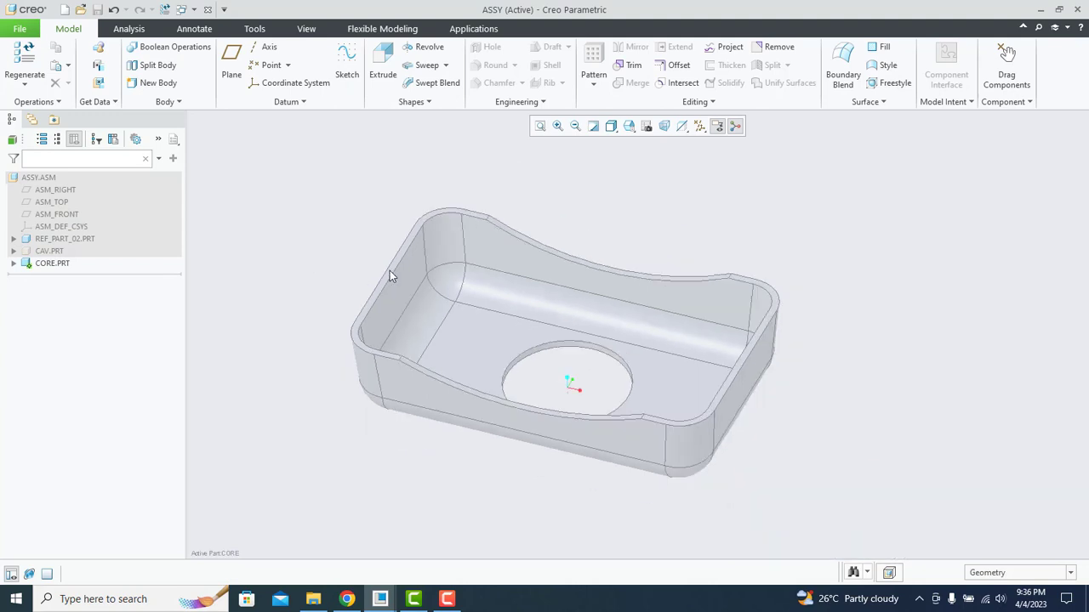
Start a surface copy in the core part from an inner long side wall of REF_PART_02.
mouse_move(432, 247)
middle_down()
mouse_move(439, 261)
mouse_move(445, 236)
middle_up()
scroll(451, 242, up, 3)
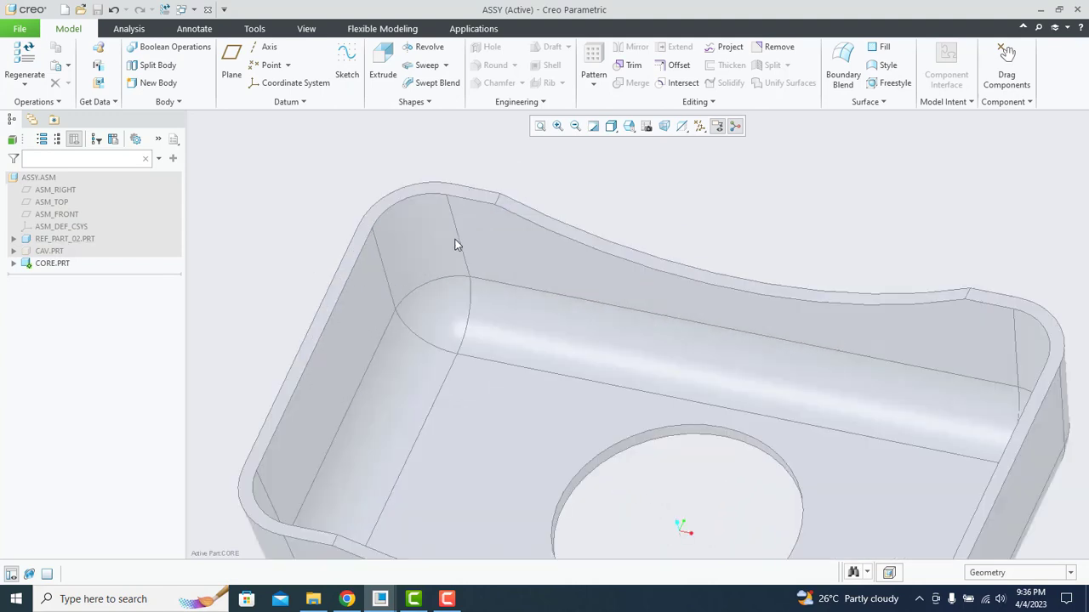
click(476, 235)
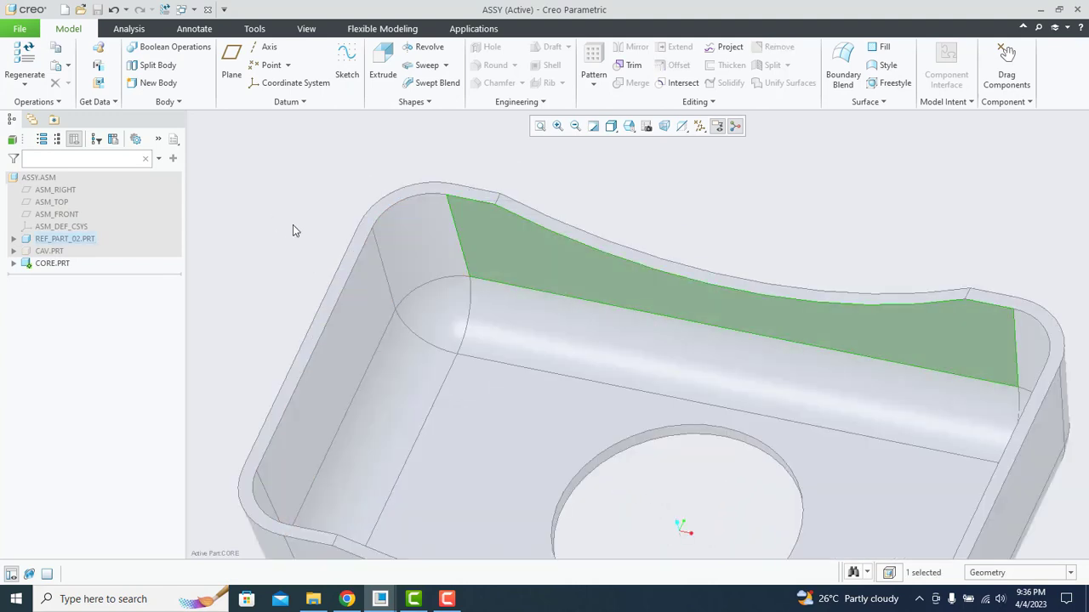
click(56, 67)
scroll(473, 266, down, 5)
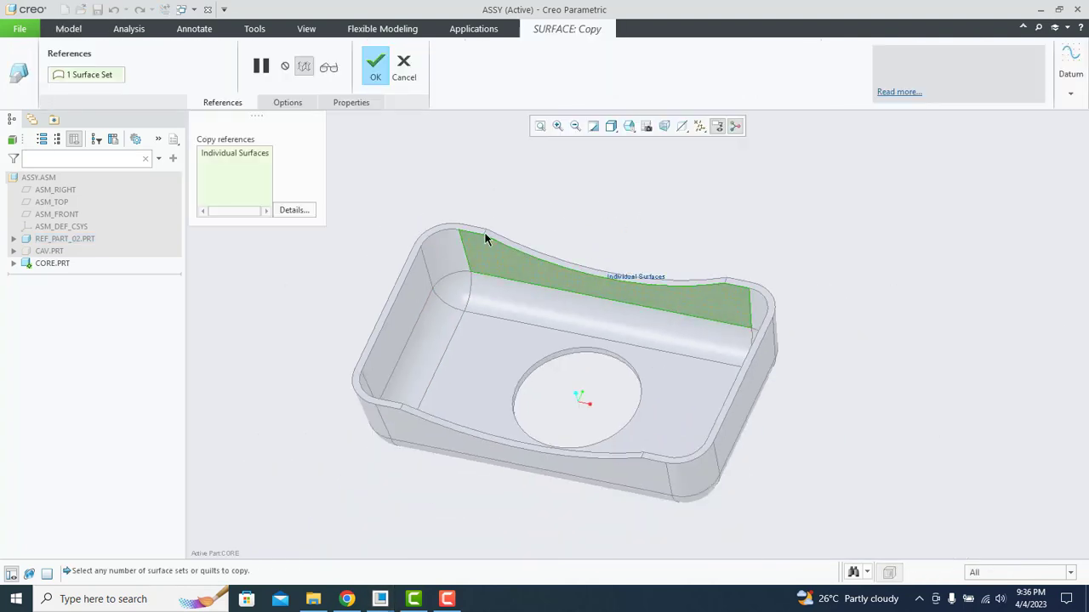
Add the adjoining inner corner, base fillets, floor and end wall to the copied surface set.
scroll(518, 271, up, 5)
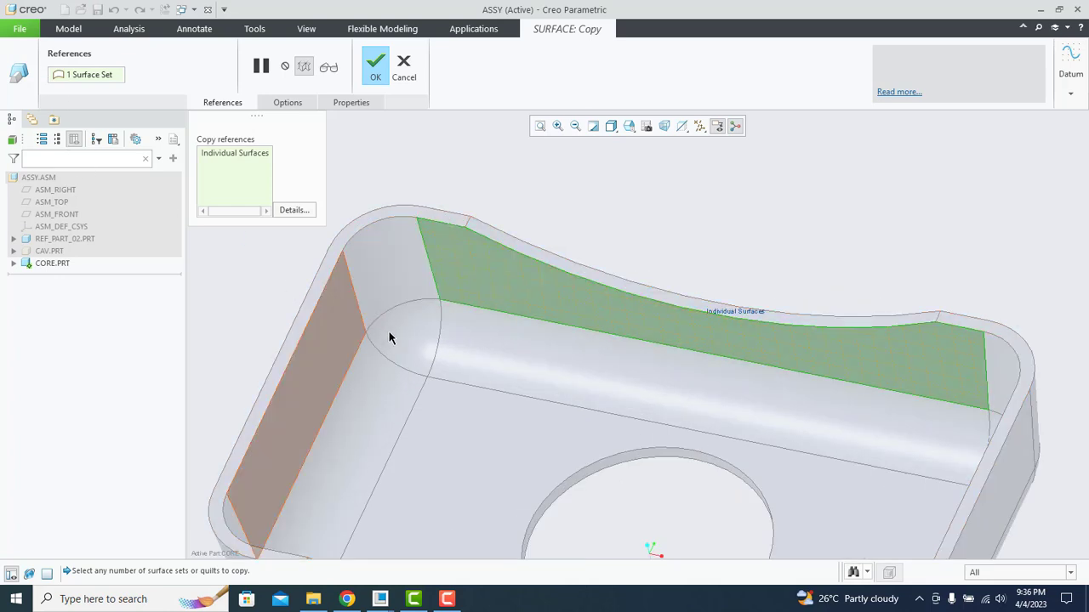
ctrl+click(400, 277)
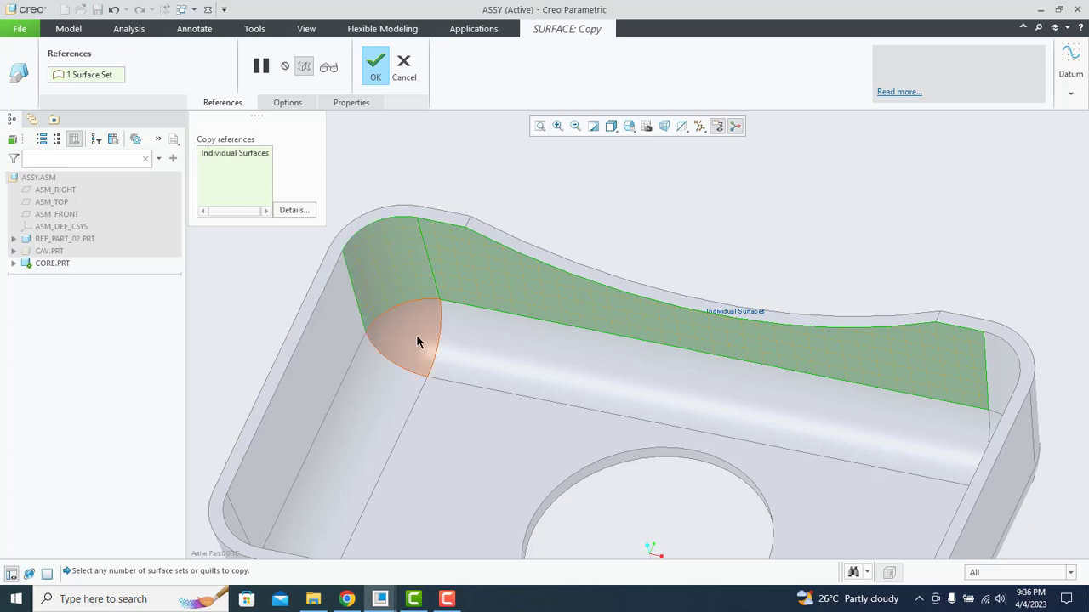
ctrl+click(418, 340)
ctrl+click(467, 381)
scroll(348, 329, up, 5)
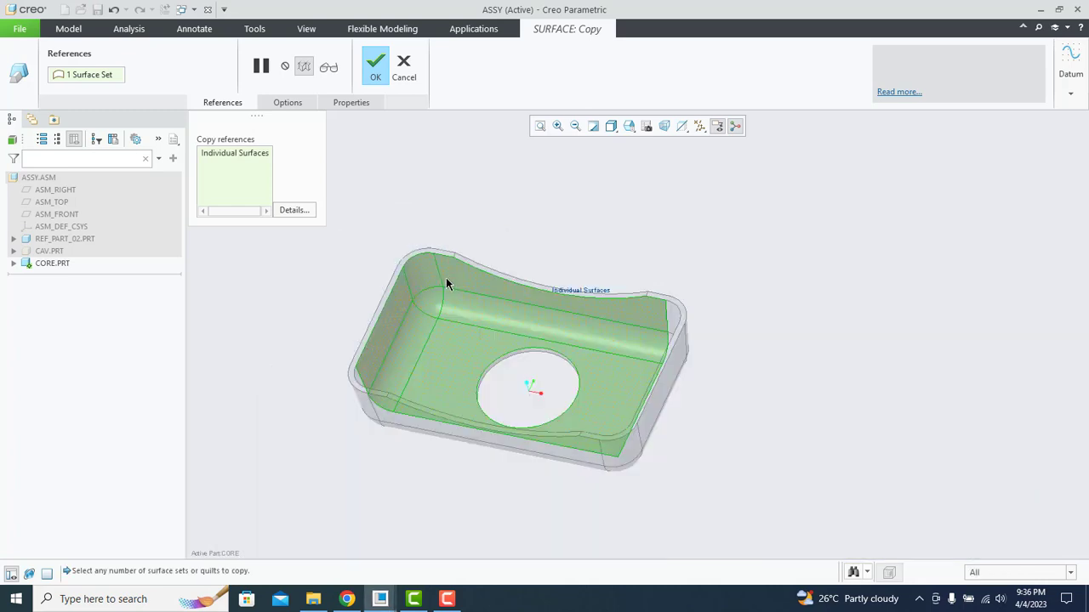
Add the opposite long wall, its inner corner surfaces, and the other end's wall and fillet to the copied surface set.
middle_drag(447, 284, 453, 389)
scroll(411, 420, down, 5)
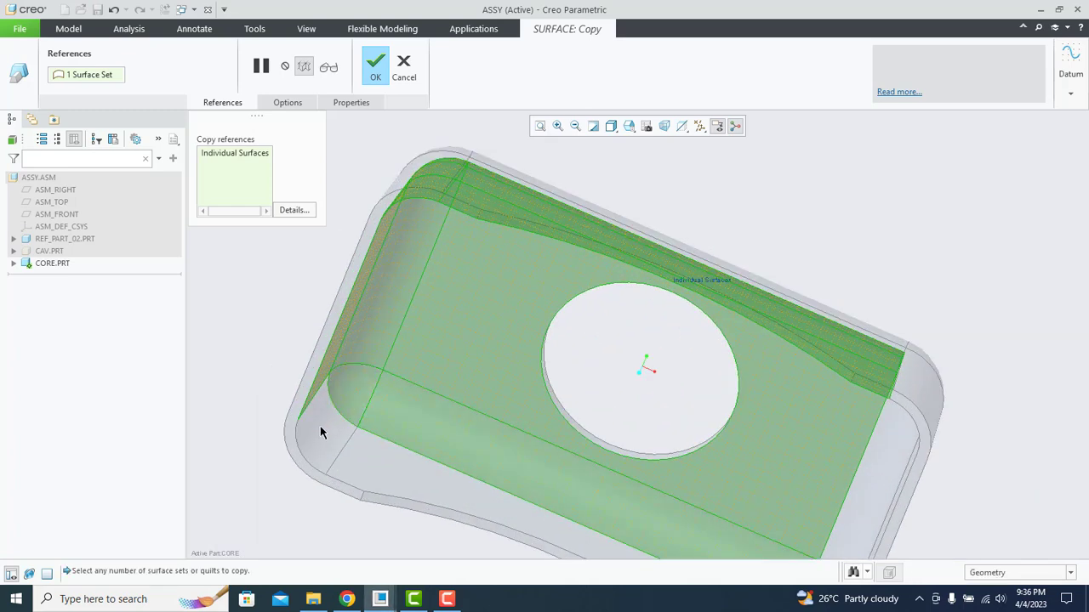
middle_drag(379, 478, 573, 488)
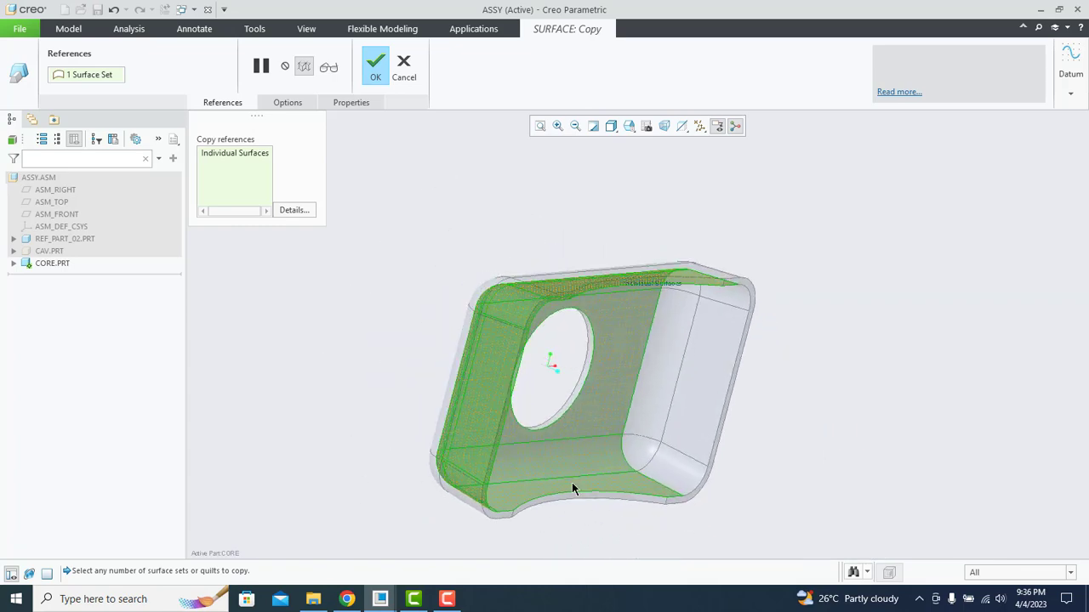
scroll(673, 474, down, 3)
ctrl+click(673, 474)
ctrl+click(636, 445)
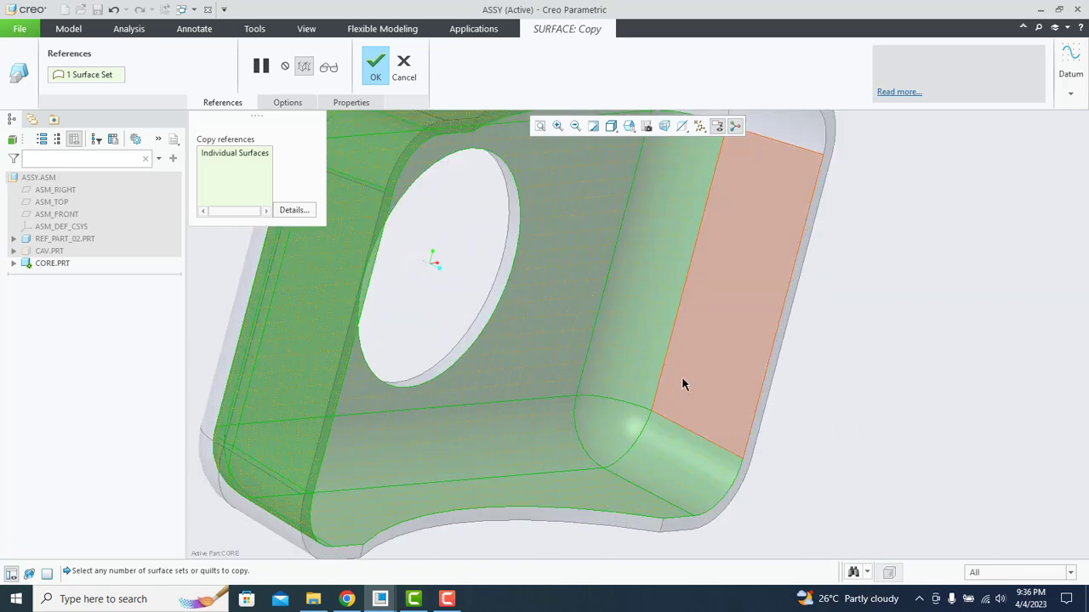
ctrl+click(683, 382)
Add the remaining inner corner surfaces and the circular hole's wall surfaces to the copied set, and complete the surface copy.
scroll(623, 439, up, 3)
middle_drag(623, 438, 605, 369)
scroll(756, 357, down, 4)
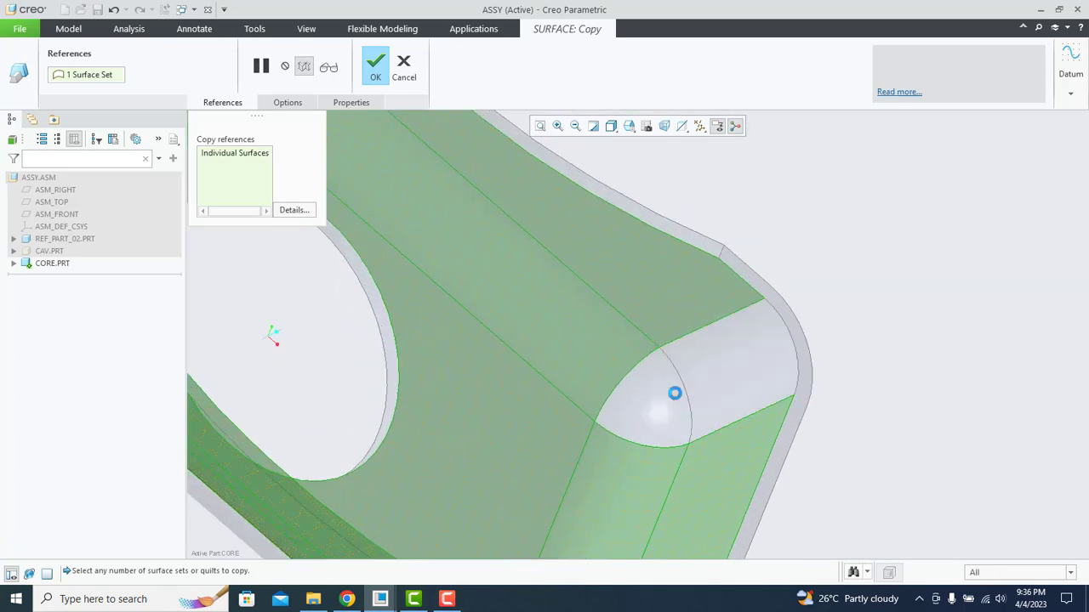
scroll(766, 344, up, 5)
scroll(612, 322, down, 6)
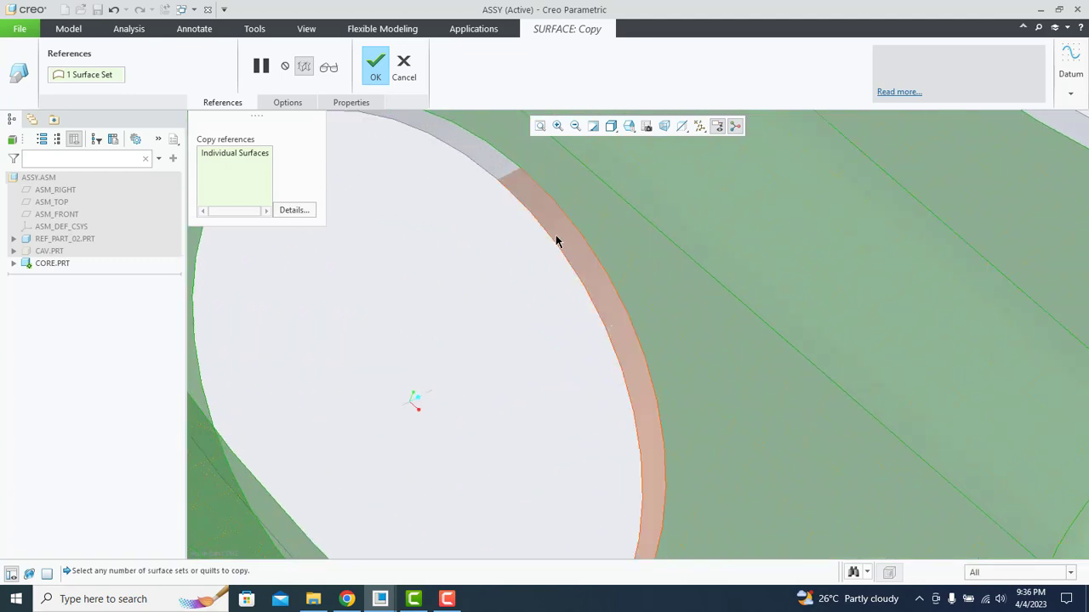
scroll(556, 297, up, 6)
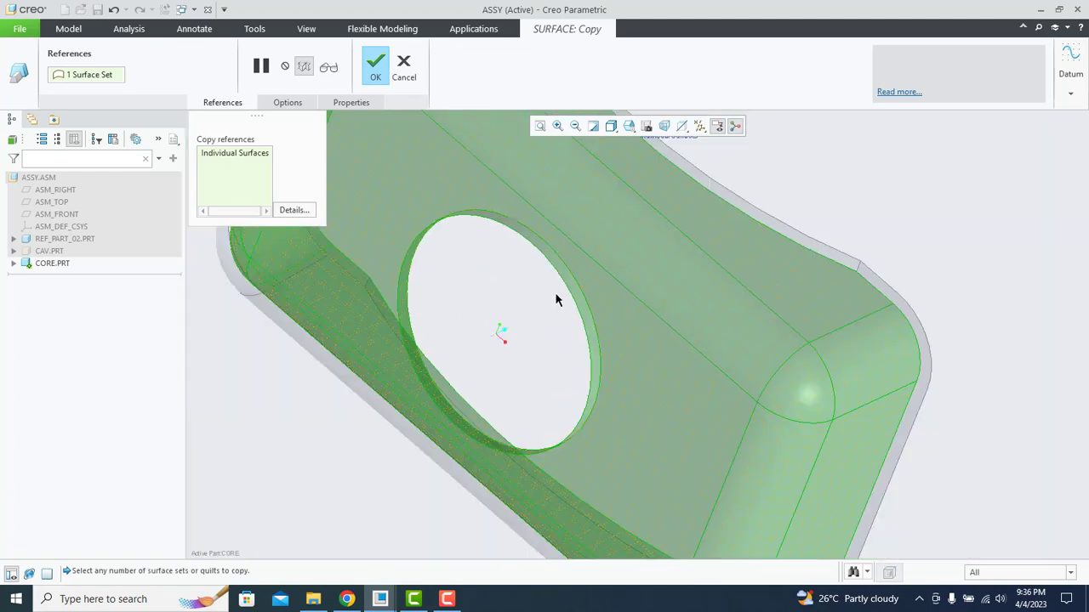
click(377, 70)
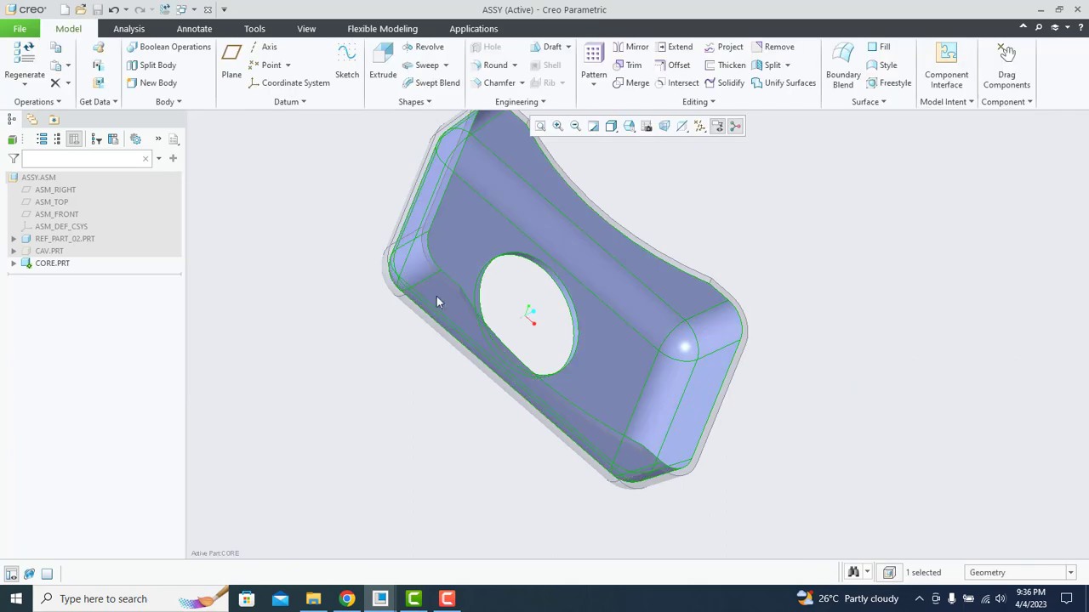
Hide REF_PART_02 so that only the core's copied surfaces are displayed.
middle_drag(436, 296, 508, 433)
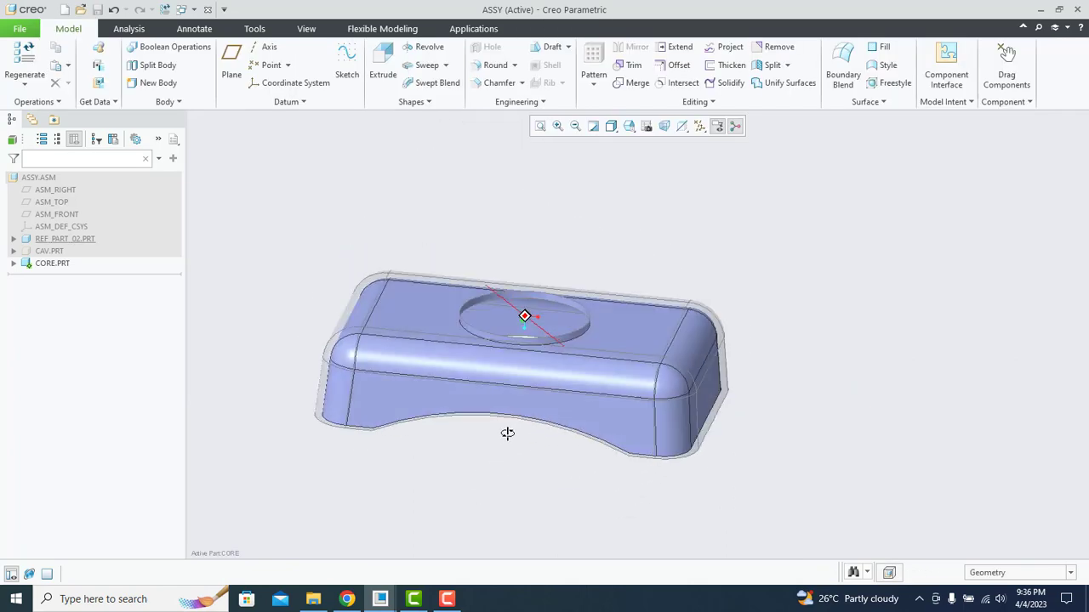
right_click(51, 250)
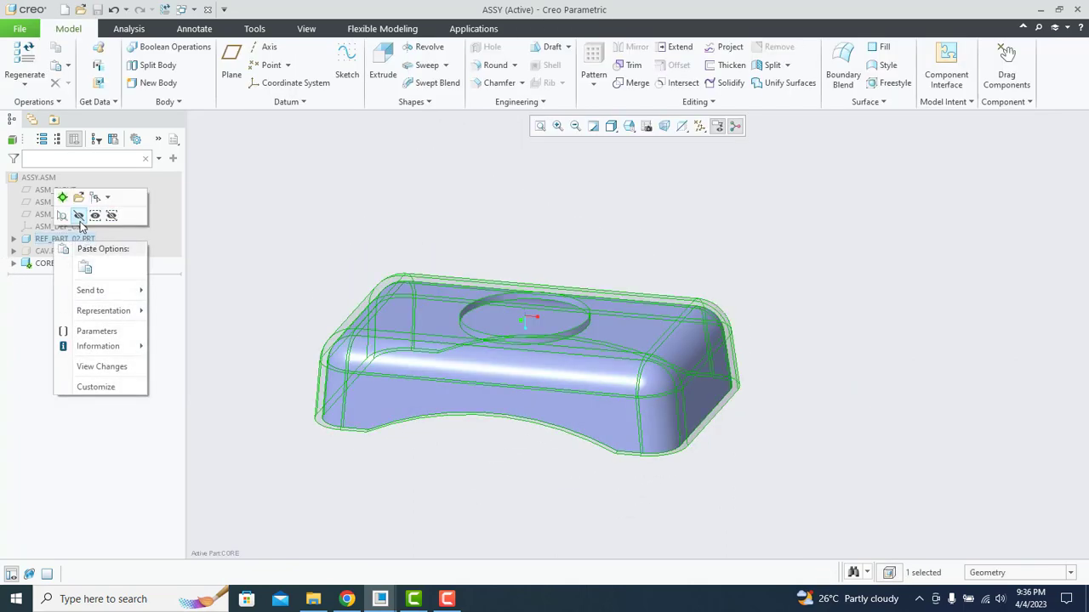
click(77, 215)
Create default offset datum planes in the core part with 0 offset in the x, y and z directions.
middle_drag(487, 496, 536, 366)
click(291, 103)
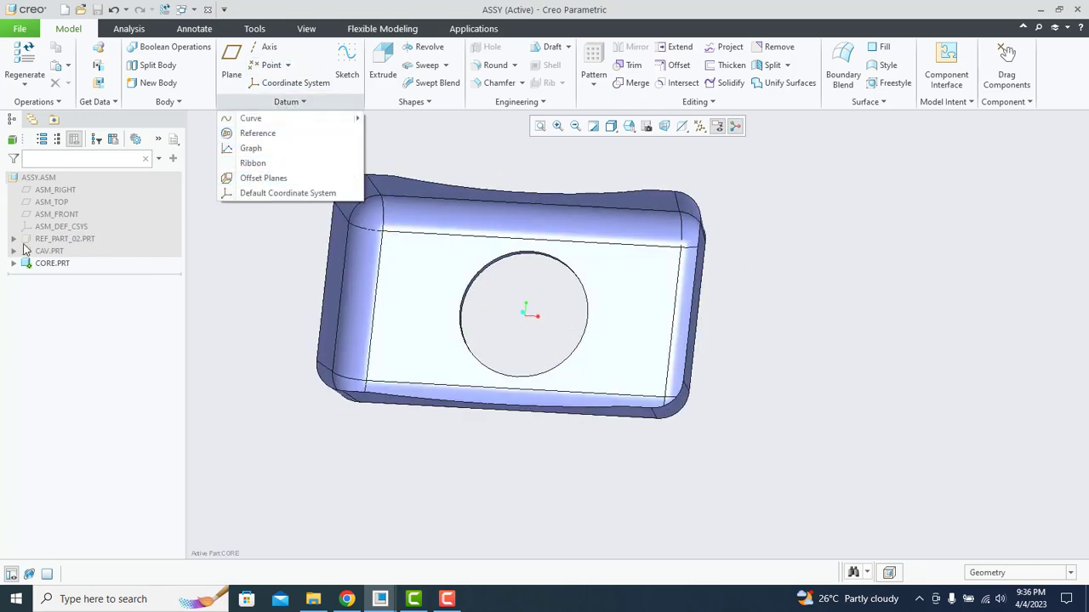
click(269, 181)
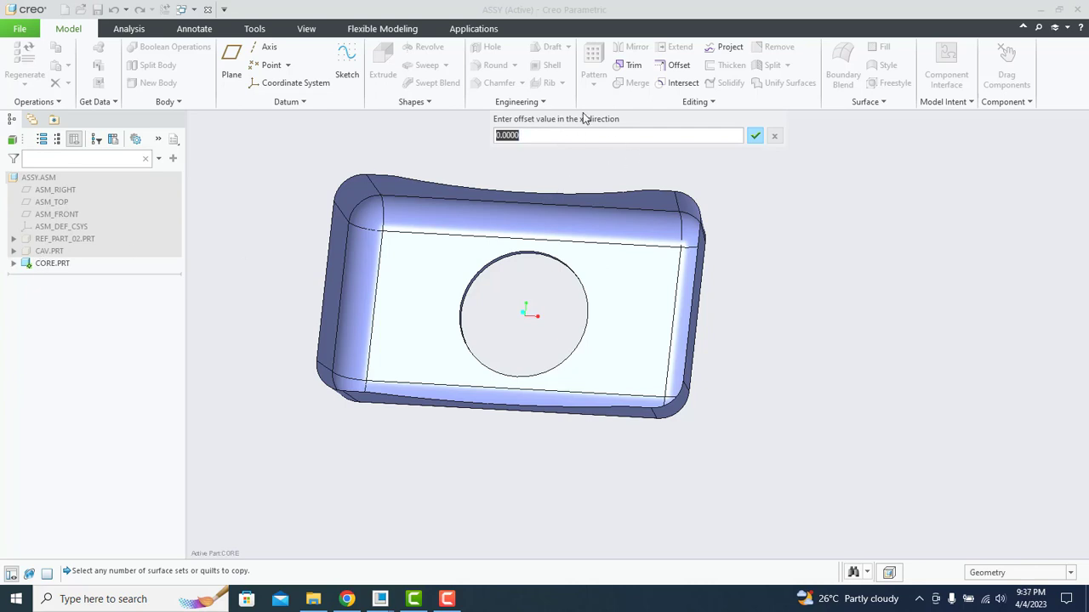
click(755, 138)
Orient the view normal to DTM2 and examine how the datum planes sit relative to the copied surfaces.
middle_drag(630, 332, 675, 576)
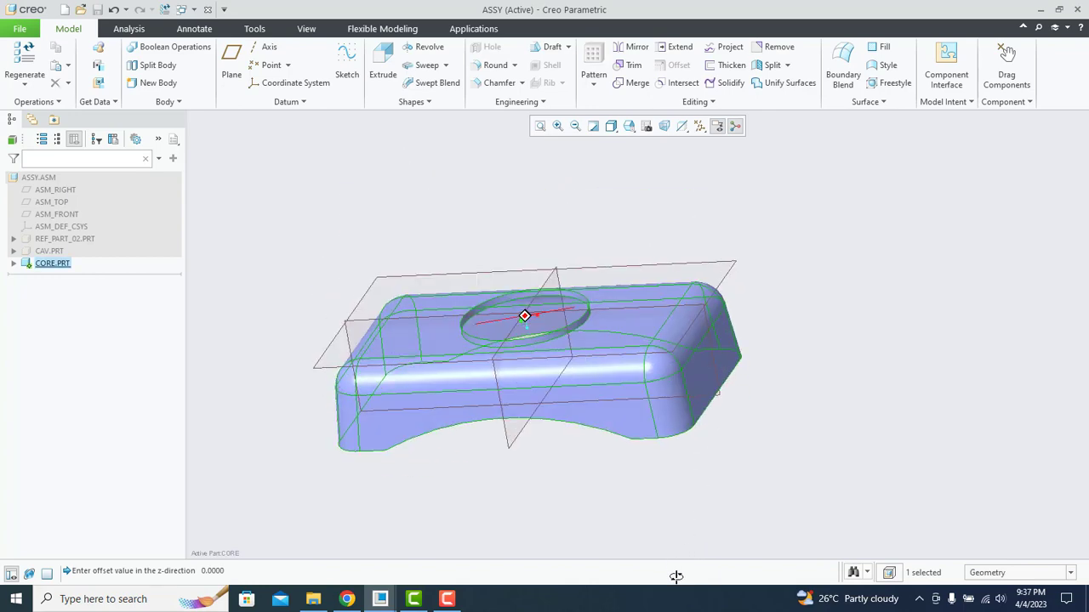
scroll(564, 234, up, 3)
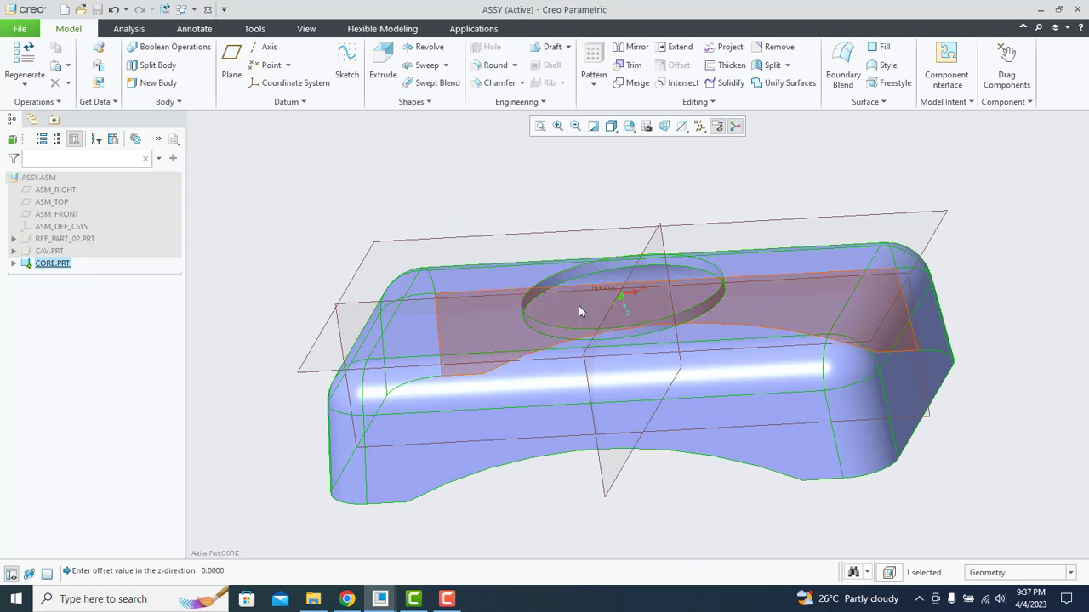
middle_drag(578, 305, 592, 252)
click(629, 126)
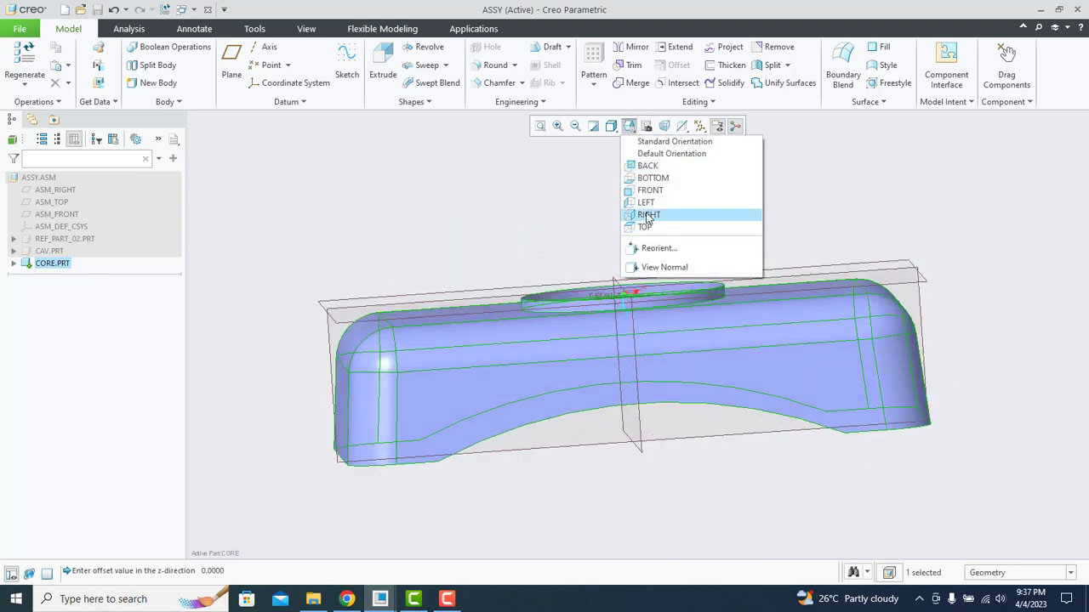
click(663, 267)
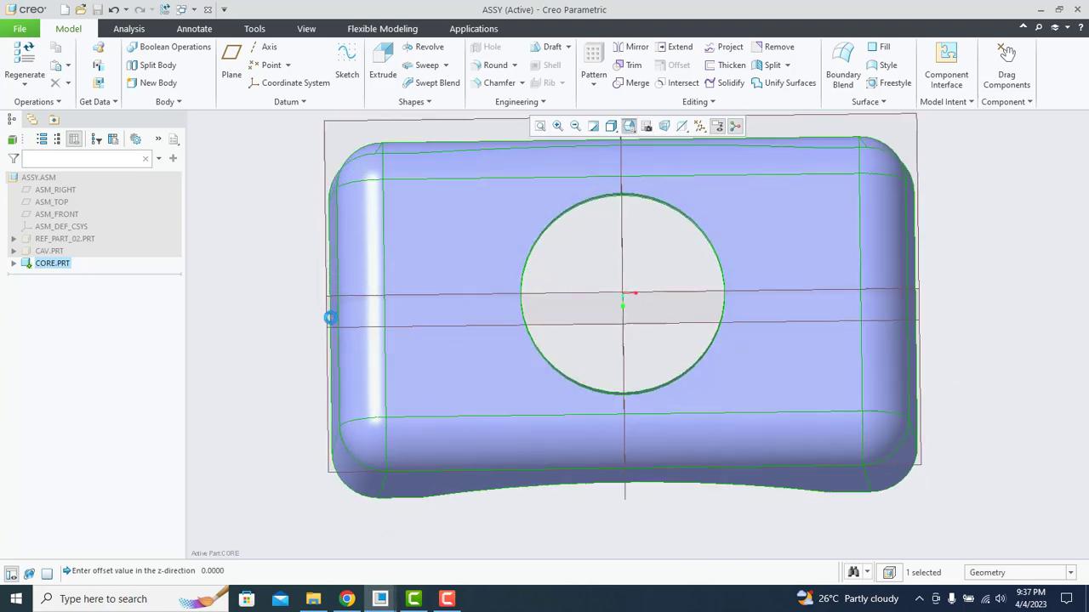
middle_drag(282, 323, 342, 240)
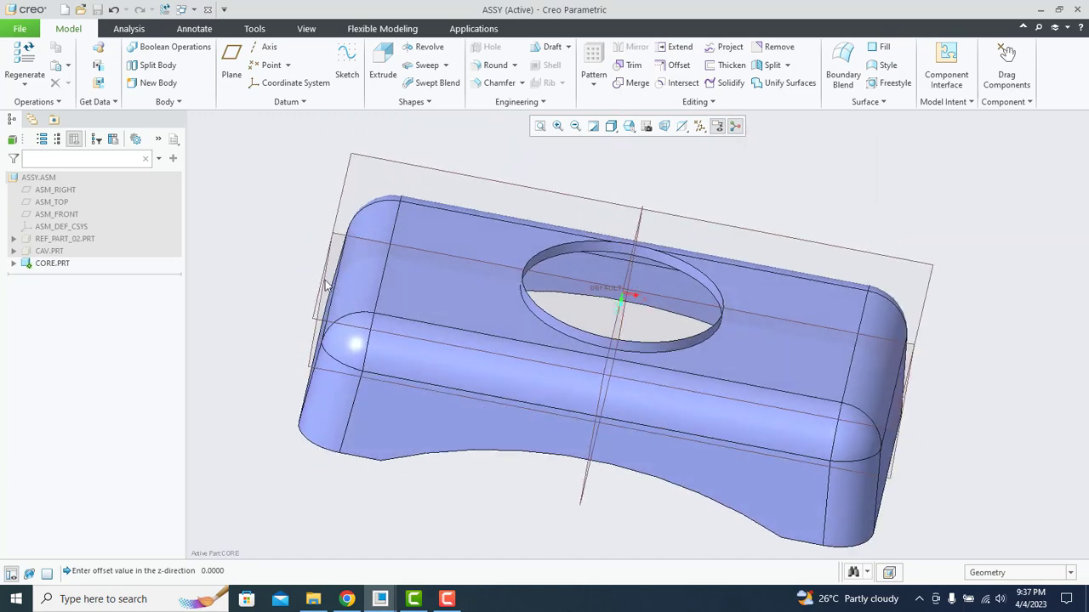
click(342, 241)
click(630, 126)
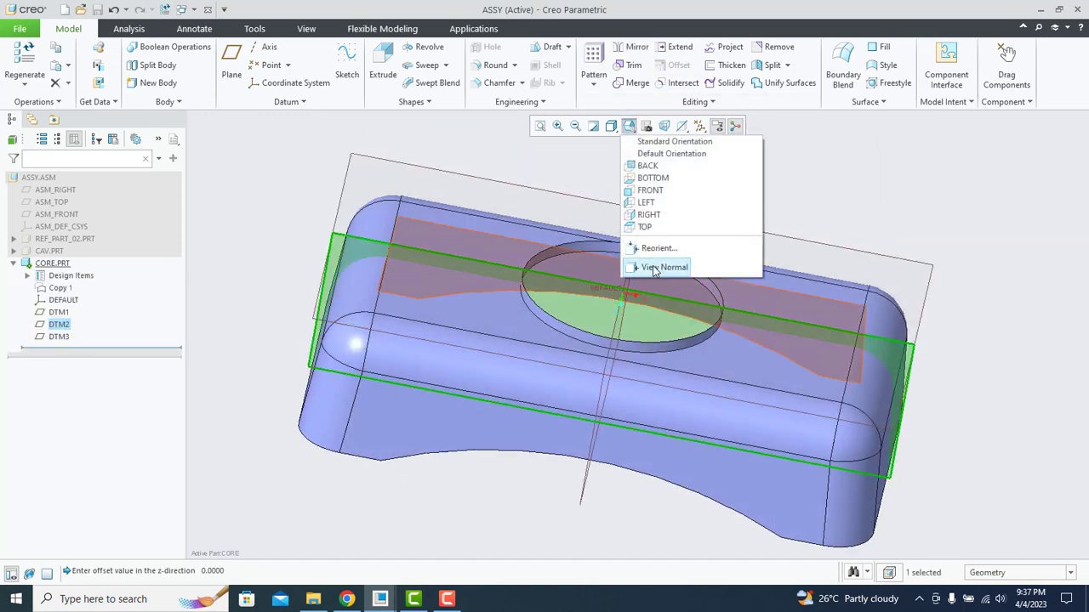
click(681, 263)
Hide the datum plane DTM3 lying parallel to the core's flat hole face.
scroll(541, 280, up, 6)
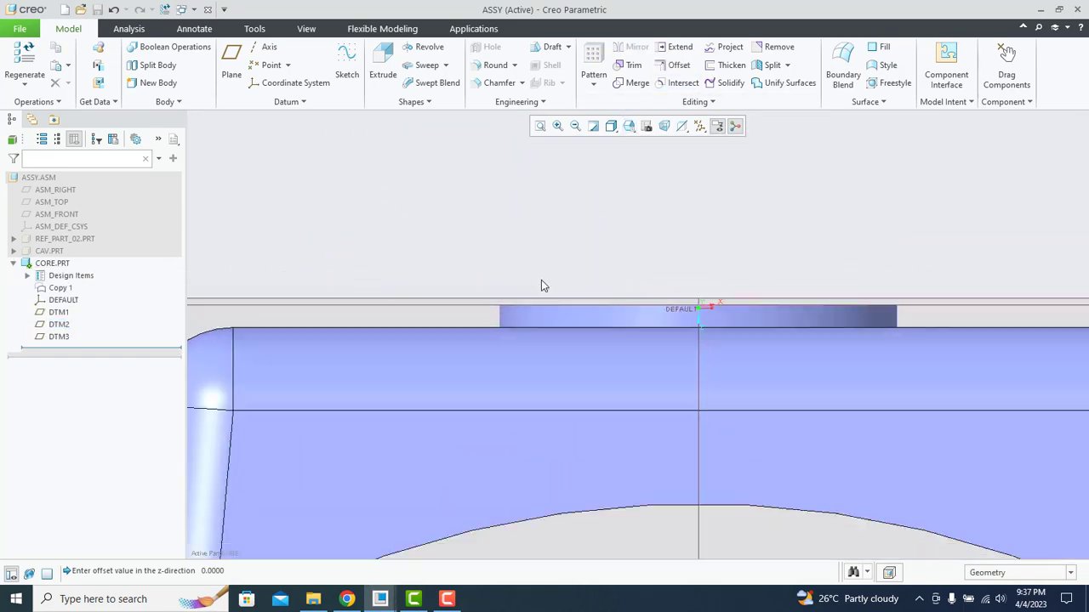
click(513, 299)
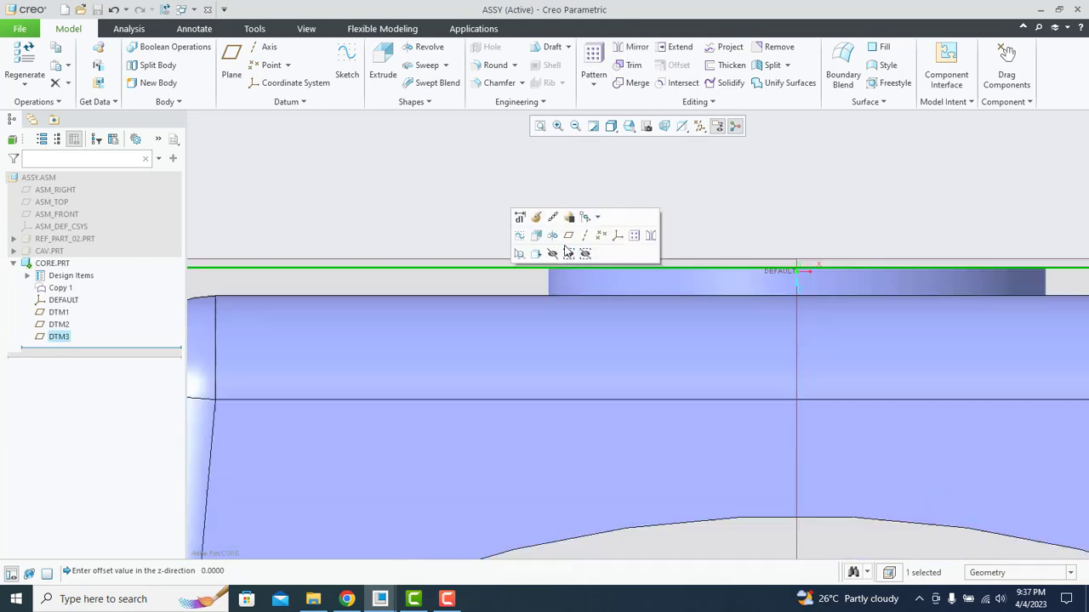
scroll(339, 314, down, 6)
middle_drag(539, 275, 515, 308)
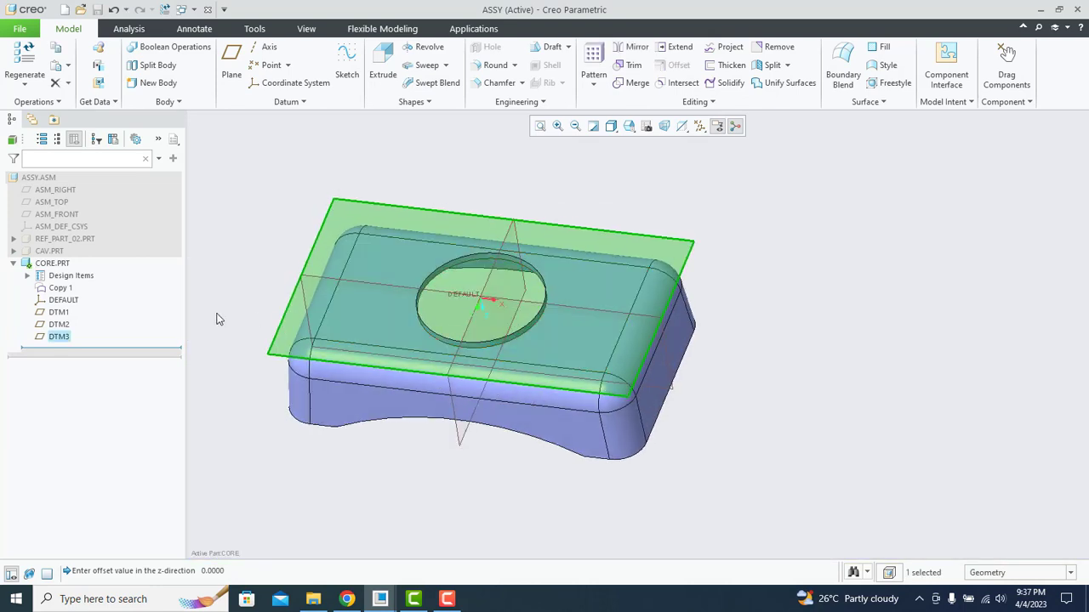
right_click(92, 343)
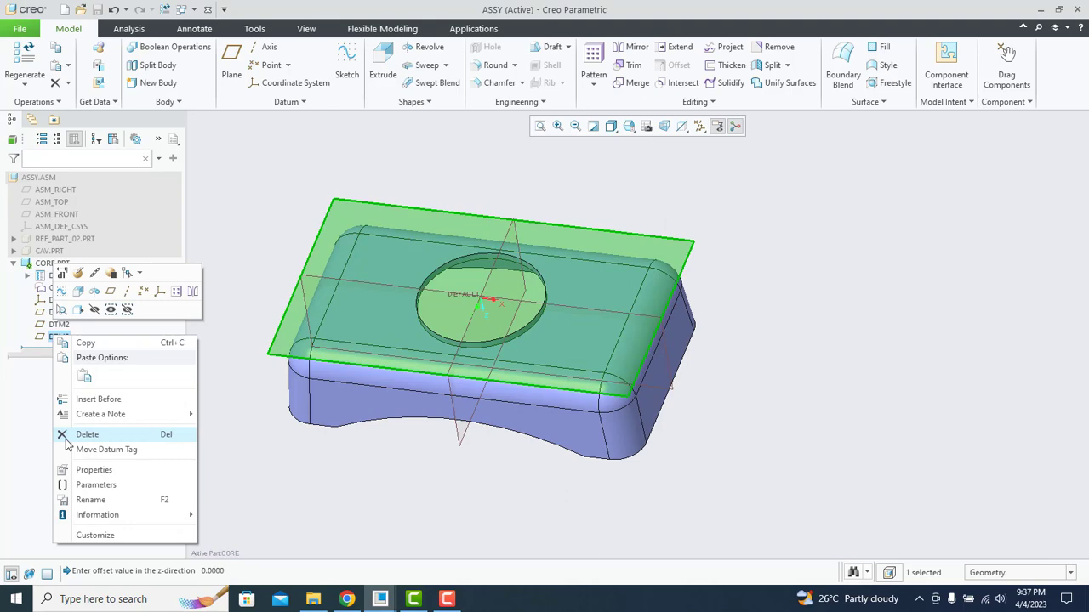
click(94, 311)
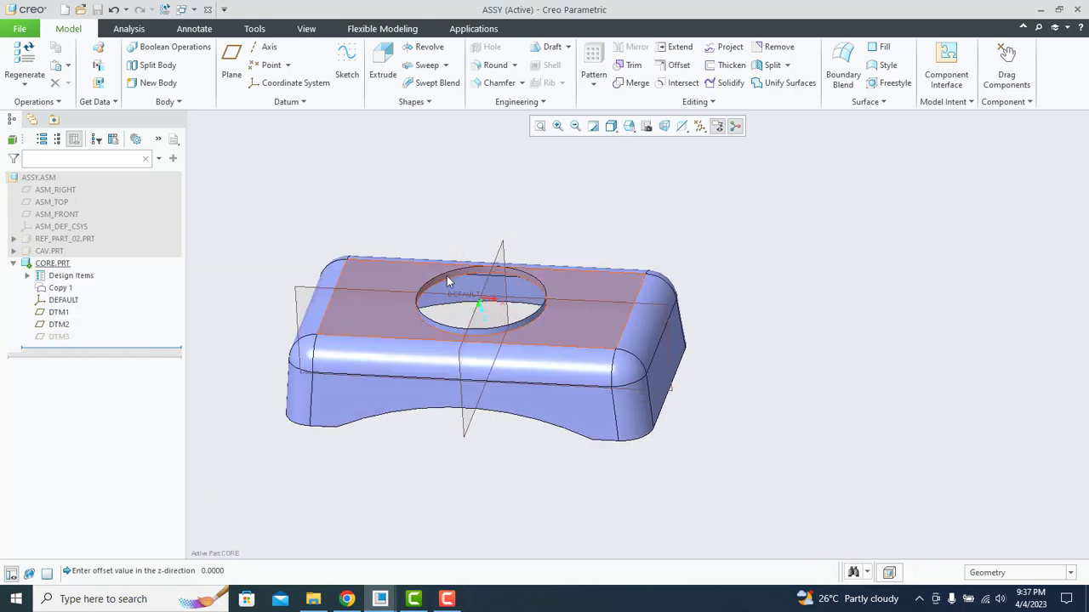
Create a datum plane through the upper rim edge of the core's circular hole.
scroll(450, 325, up, 3)
middle_drag(450, 325, 432, 263)
click(451, 249)
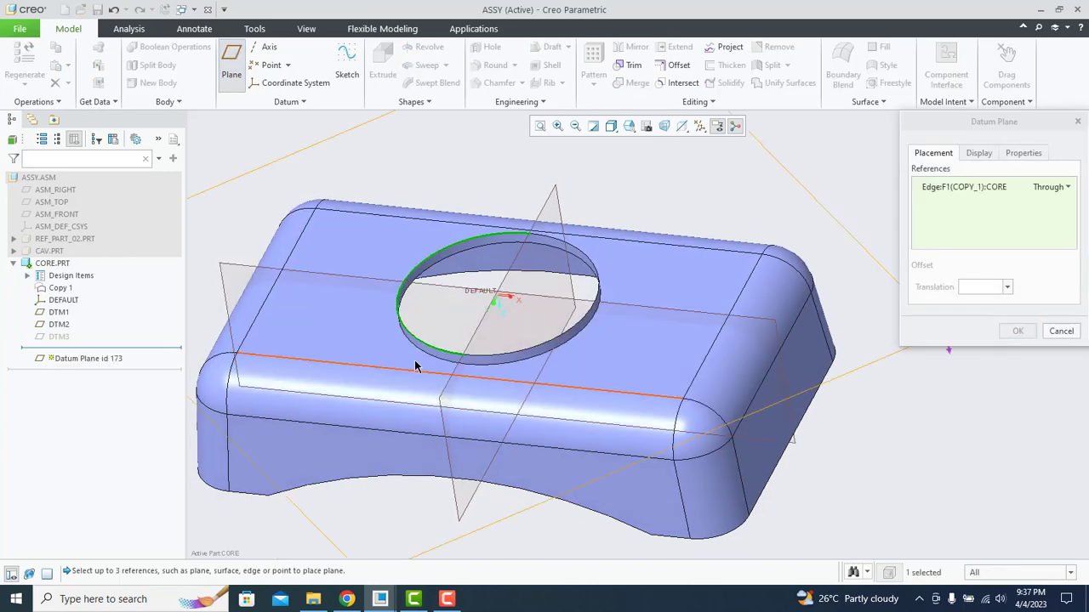
mouse_move(510, 285)
middle_down()
mouse_move(524, 250)
mouse_move(502, 291)
middle_up()
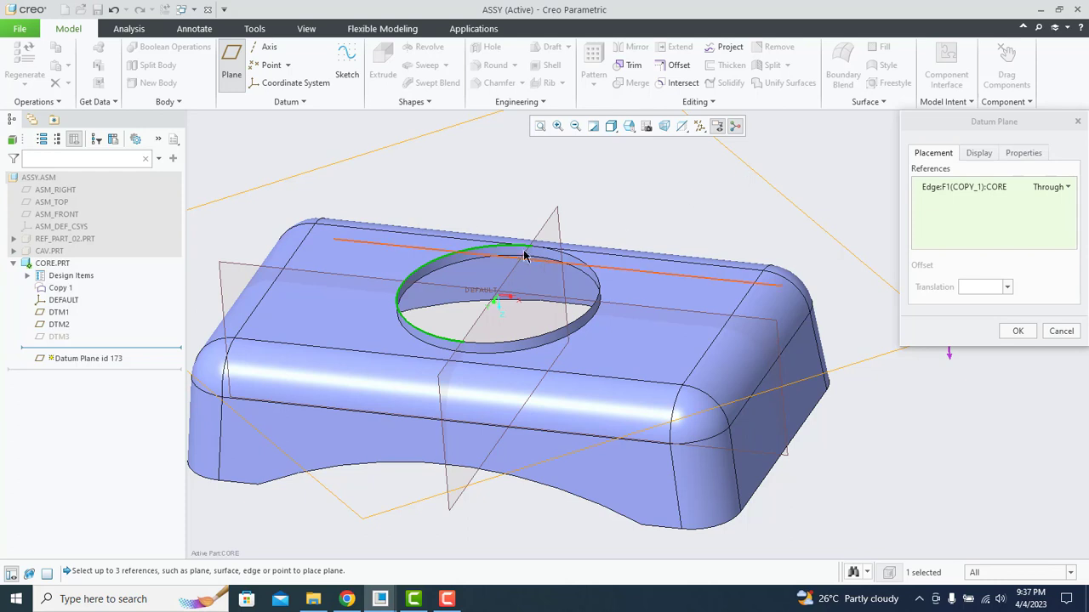
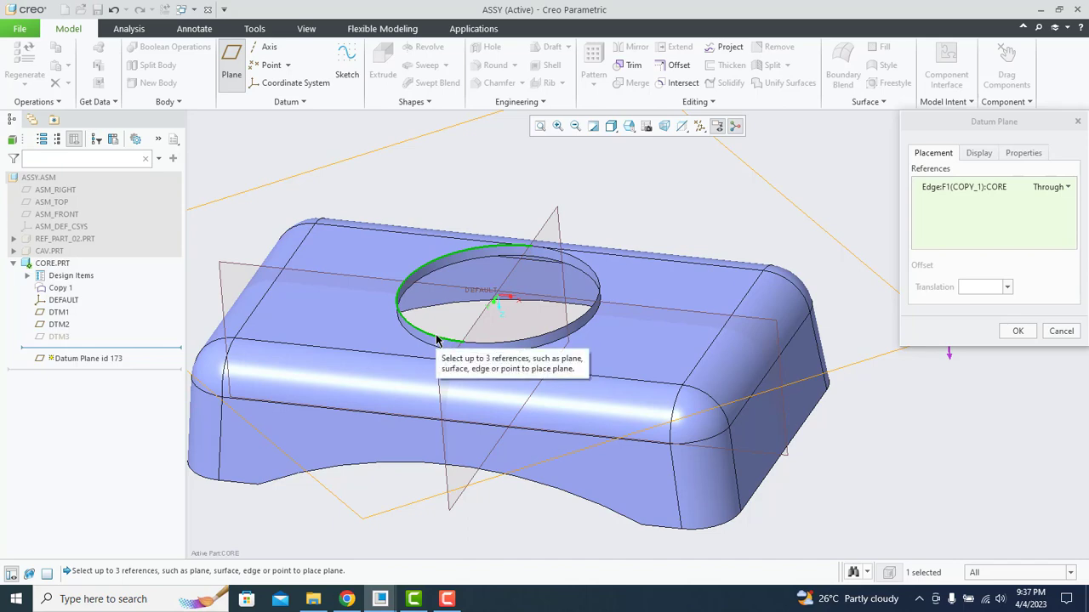
scroll(445, 301, up, 3)
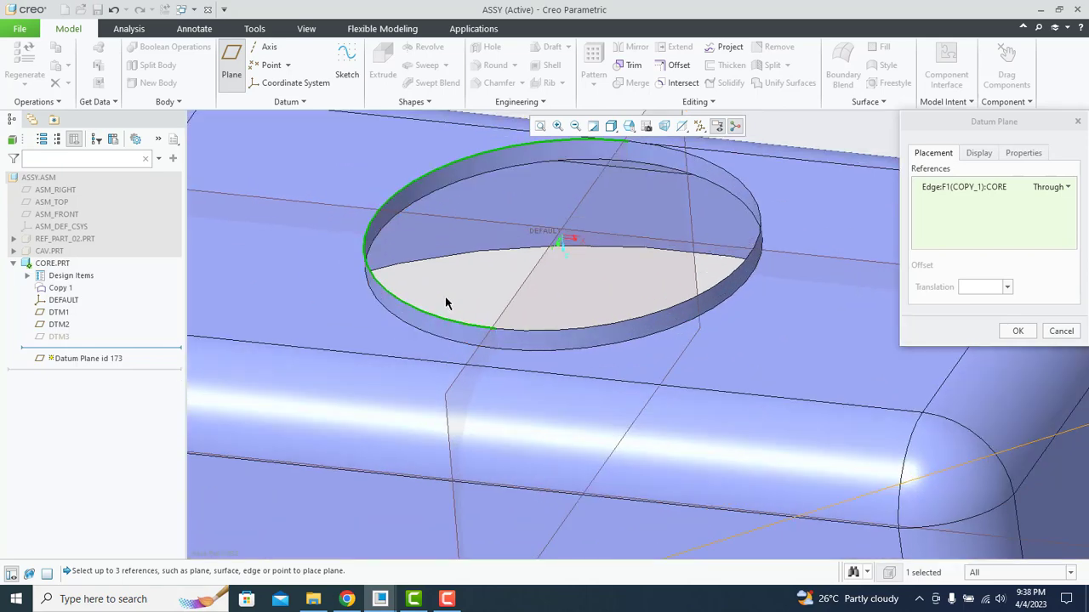
scroll(445, 318, down, 3)
scroll(454, 327, up, 3)
mouse_move(454, 328)
middle_down()
mouse_move(454, 294)
mouse_move(468, 313)
middle_up()
scroll(500, 308, up, 3)
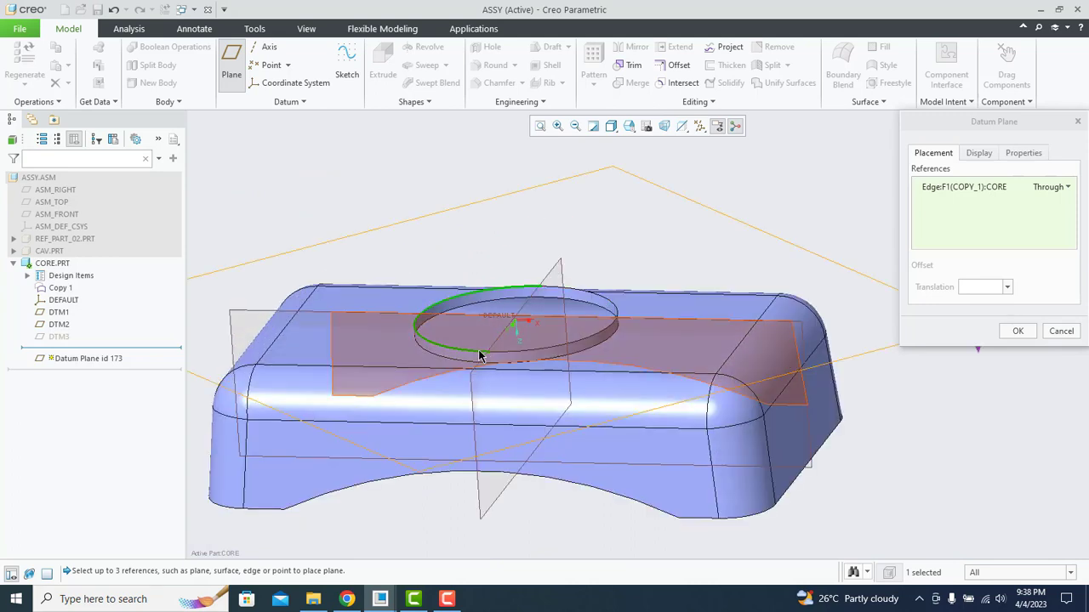
click(1019, 332)
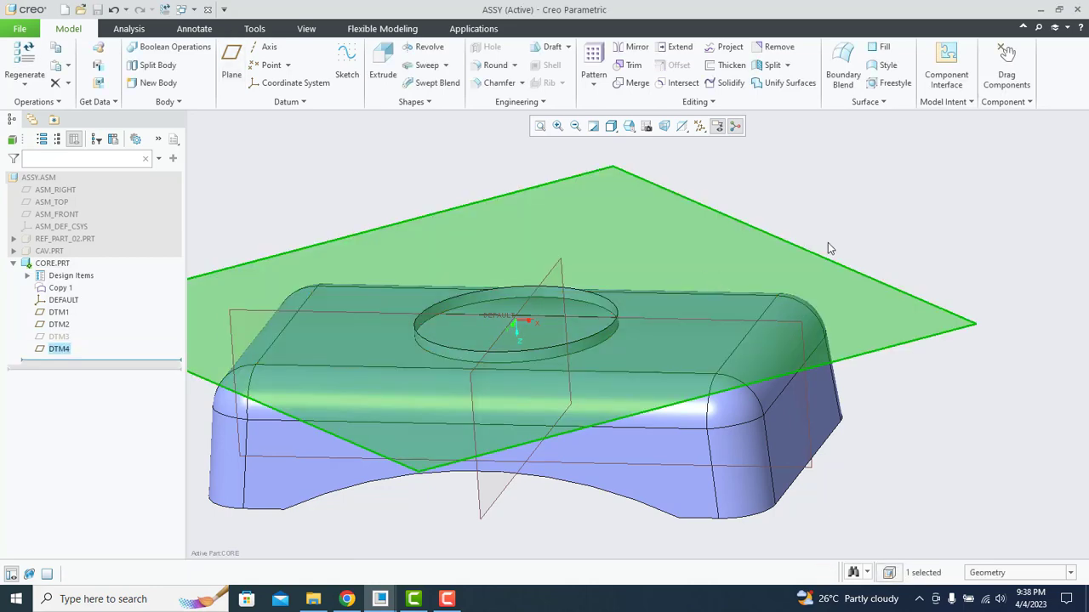
Start a Fill surface with an internal sketch on DTM4, flipping the sketch view direction.
click(810, 168)
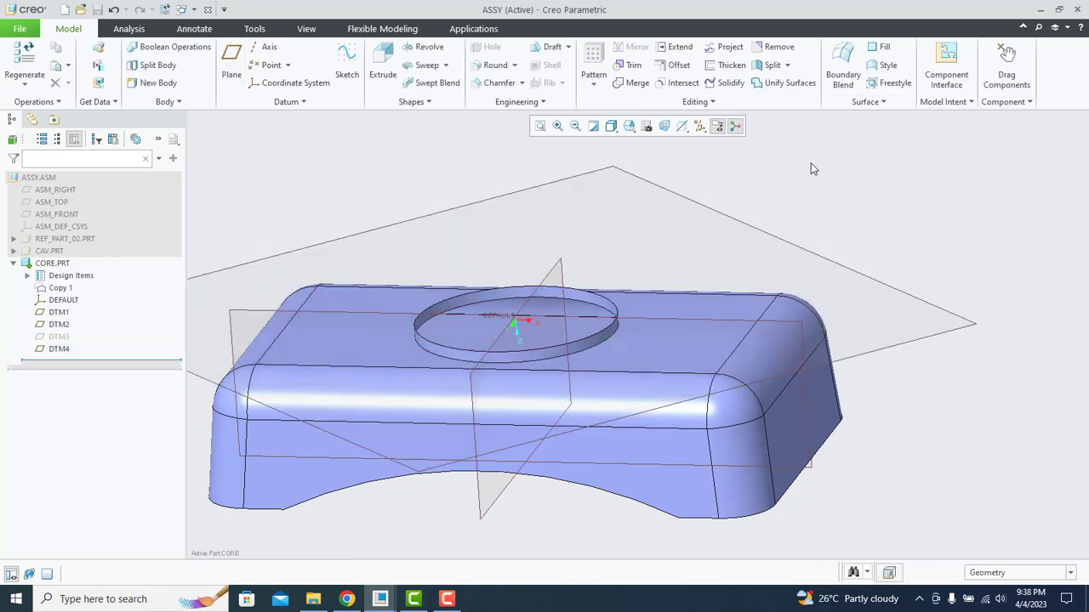
click(876, 48)
click(676, 192)
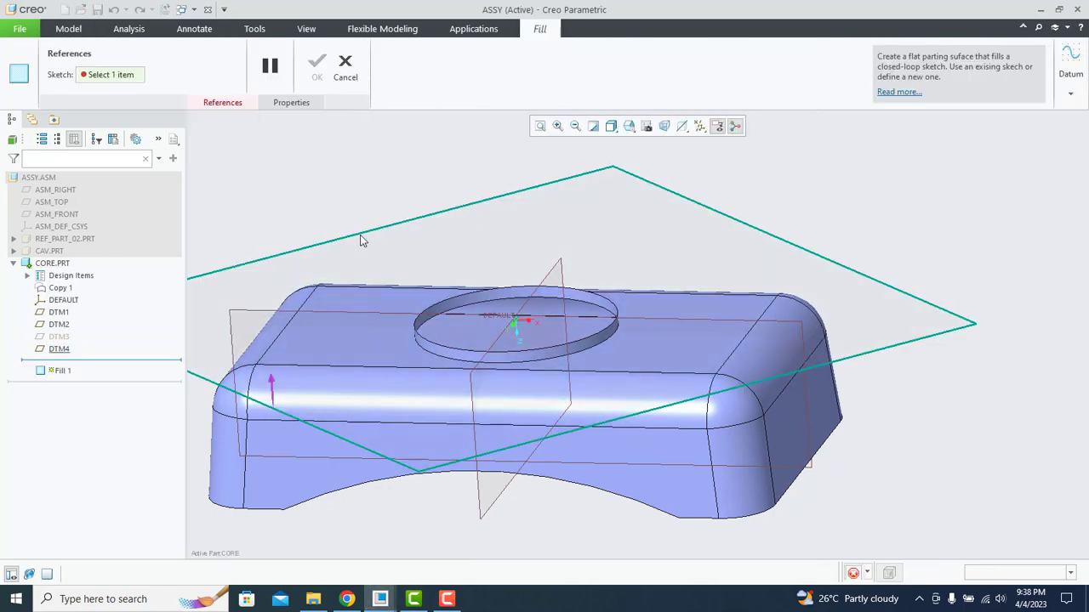
click(18, 83)
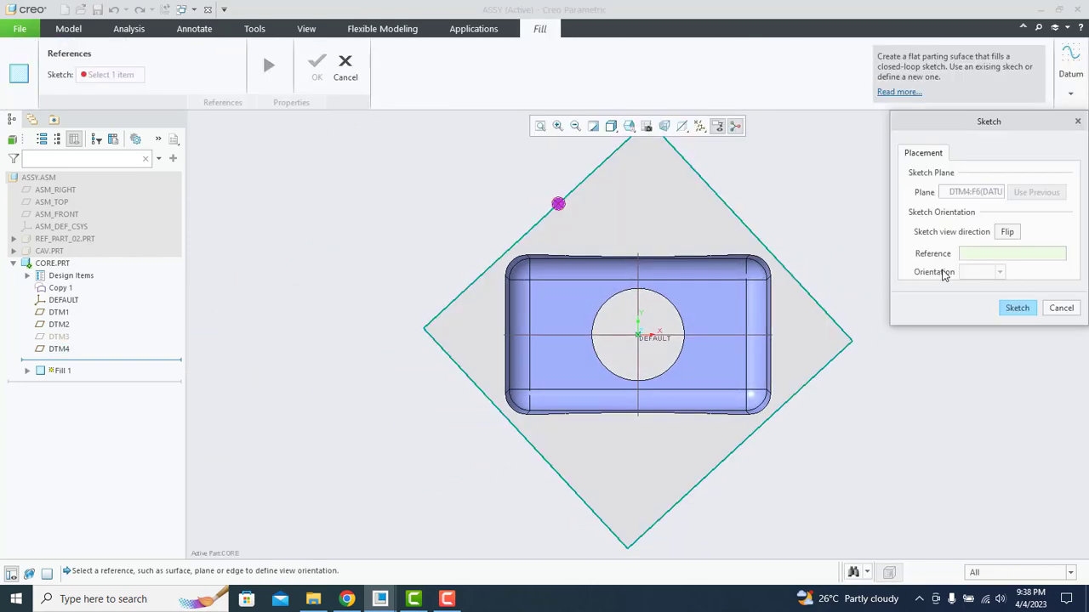
click(1006, 232)
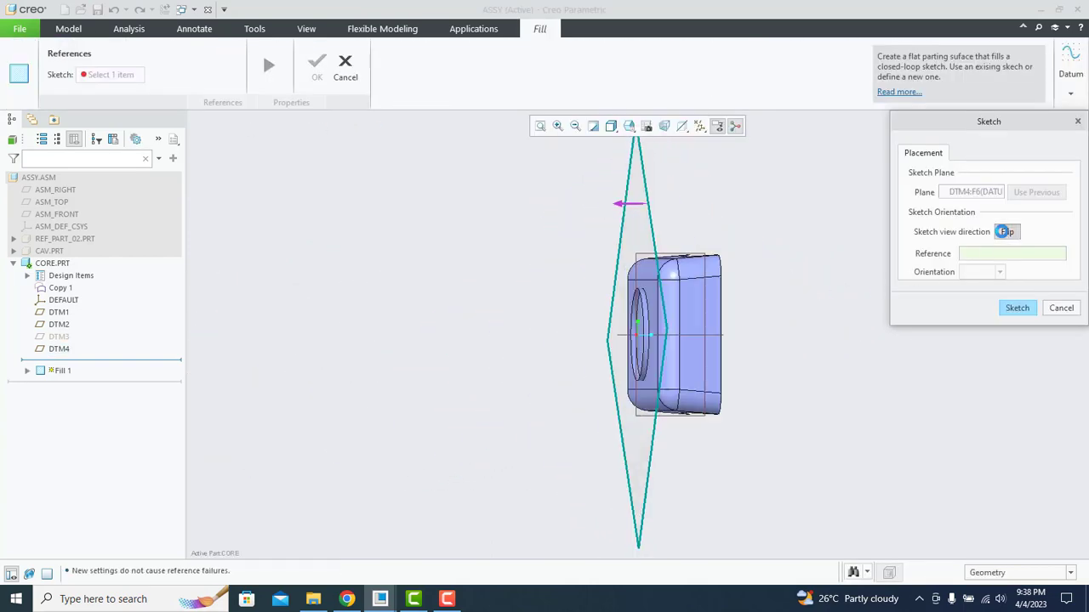
click(1016, 308)
Project both halves of the circular hole's upper rim into the fill sketch and finish the sketch.
mouse_move(478, 346)
middle_down()
mouse_move(486, 311)
mouse_move(457, 307)
middle_up()
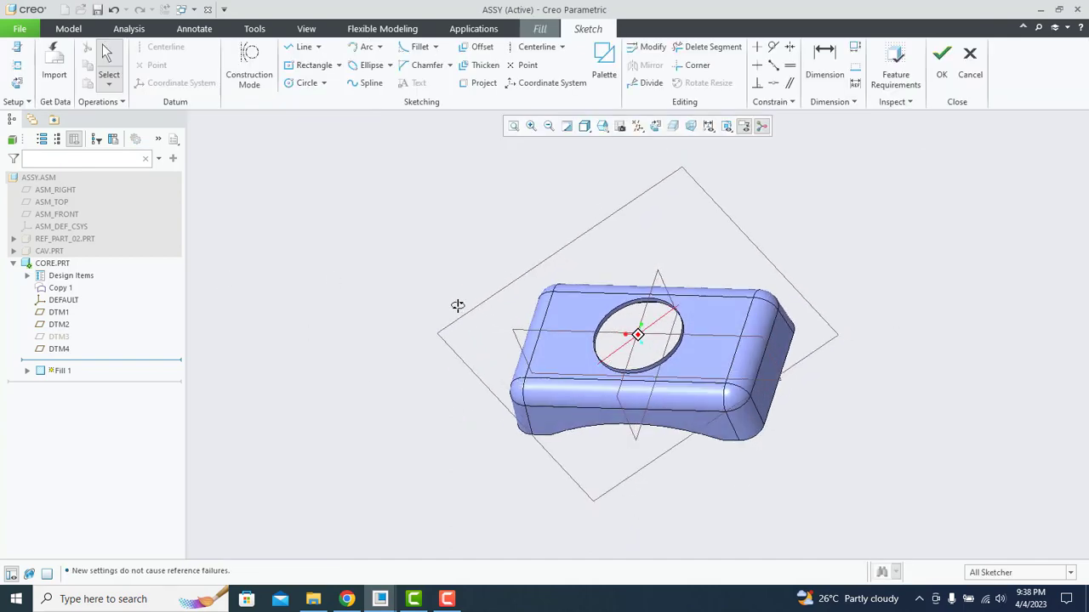
scroll(643, 310, down, 3)
scroll(642, 313, down, 2)
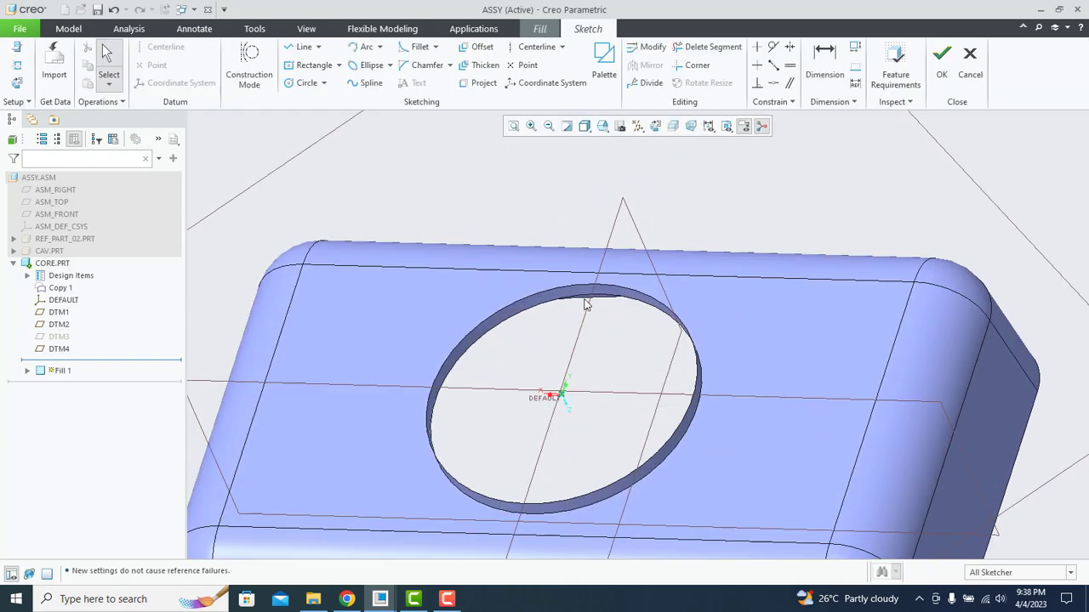
click(469, 90)
scroll(371, 227, up, 4)
scroll(424, 248, down, 3)
click(445, 258)
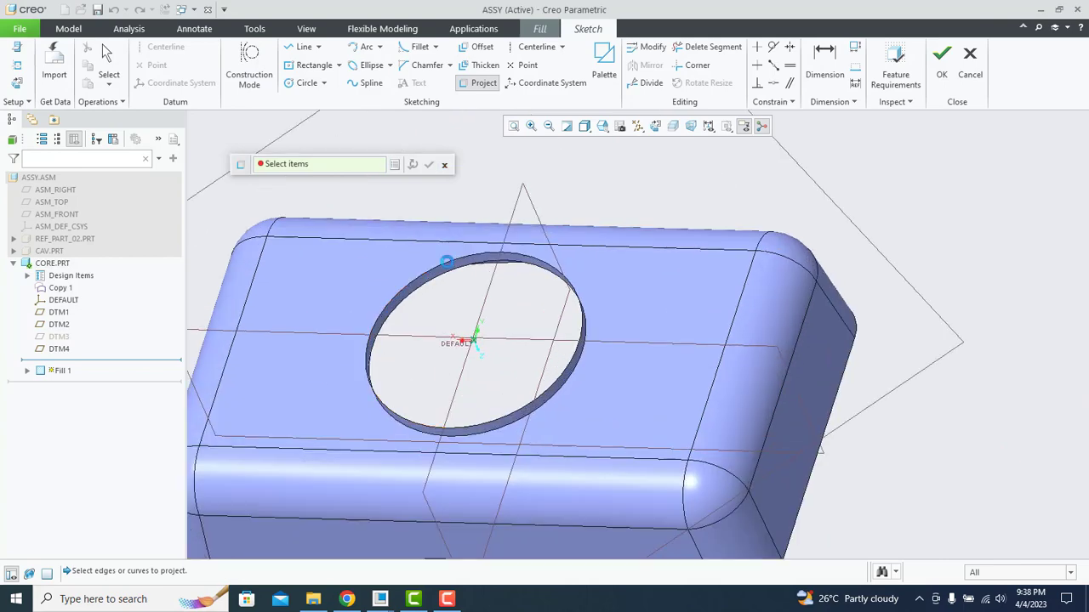
click(522, 258)
middle_click(644, 188)
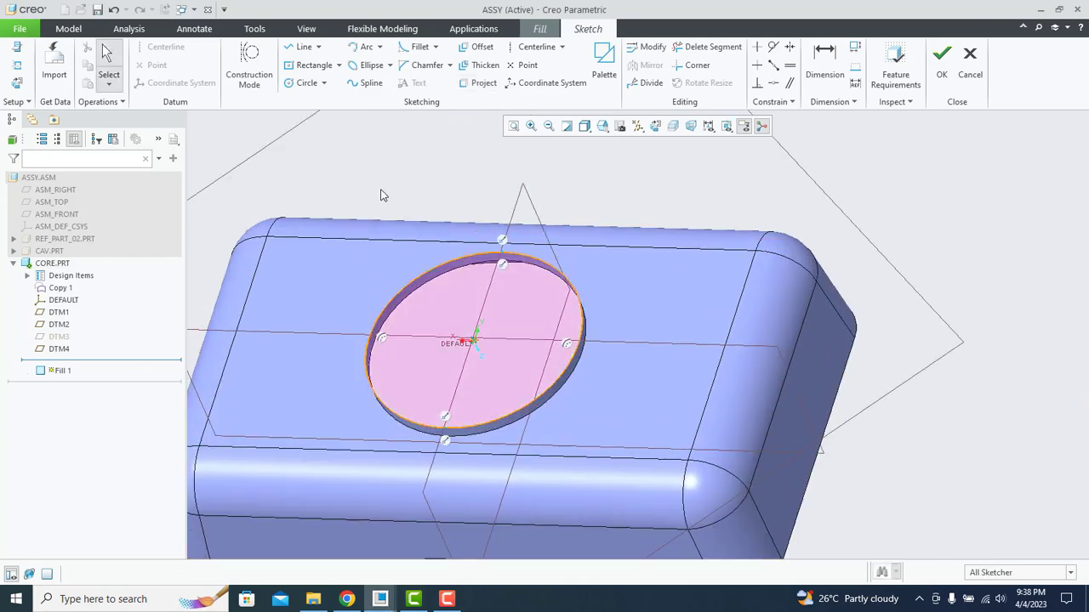
scroll(440, 213, up, 4)
mouse_move(439, 212)
middle_down()
mouse_move(440, 181)
mouse_move(430, 233)
mouse_move(418, 217)
mouse_move(413, 244)
mouse_move(389, 231)
middle_up()
scroll(411, 239, down, 4)
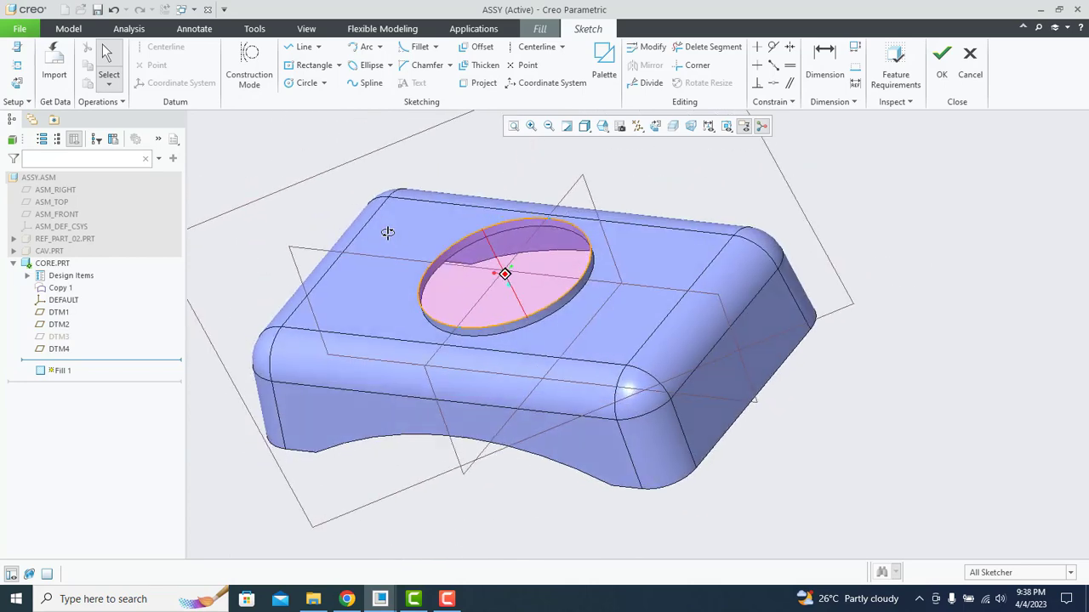
click(941, 68)
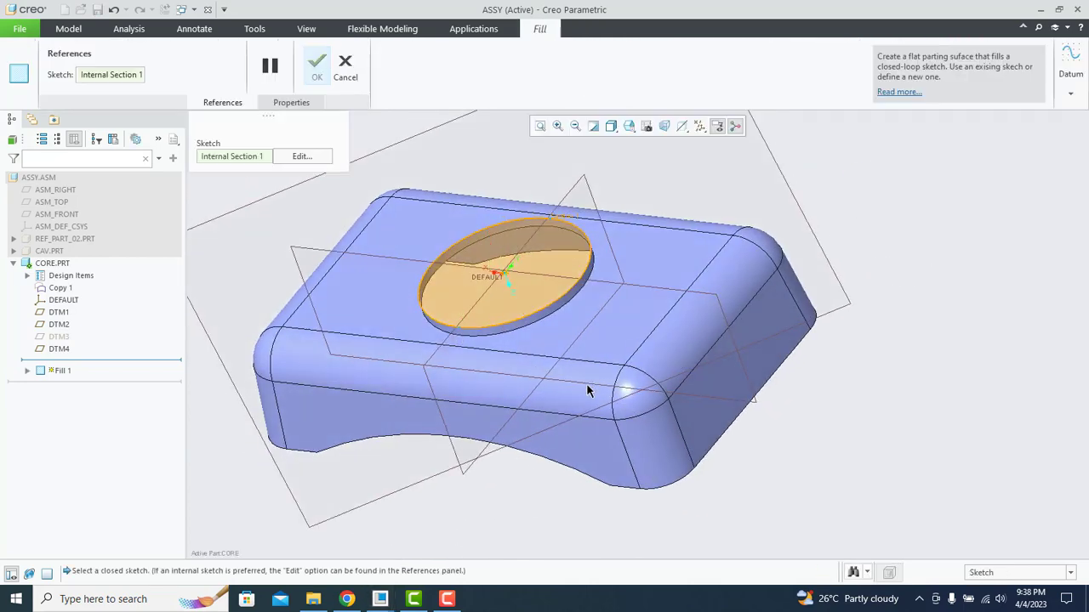
Complete the fill surface over the core's circular hole and hide datum plane DTM4.
click(316, 68)
mouse_move(365, 241)
middle_down()
mouse_move(389, 199)
mouse_move(366, 255)
middle_up()
click(309, 349)
scroll(383, 353, down, 3)
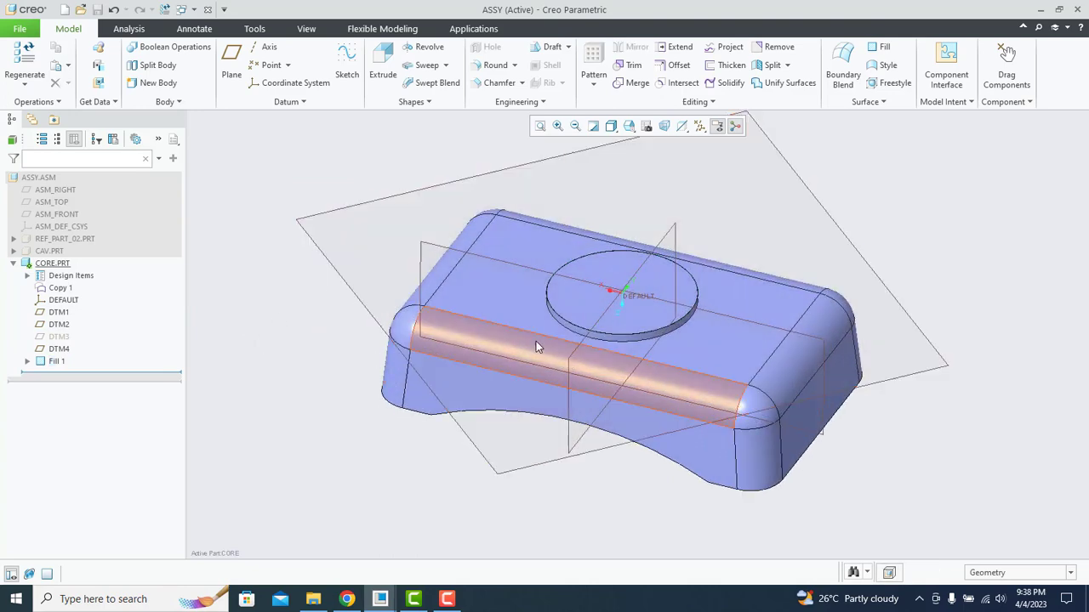
right_click(51, 350)
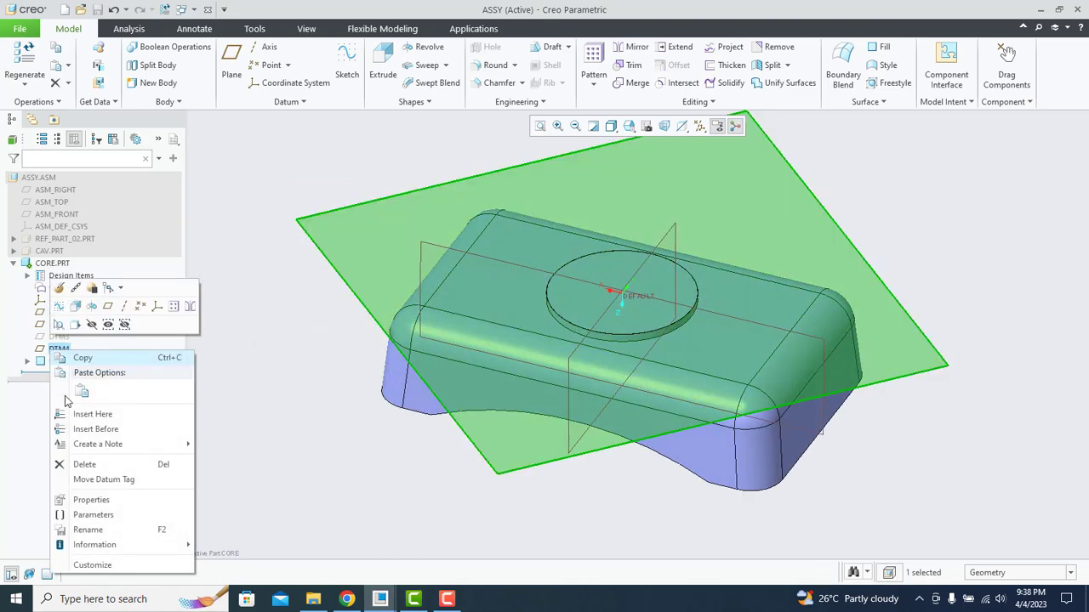
click(94, 324)
Merge the circular fill surface with the core's copied surface quilt.
click(604, 297)
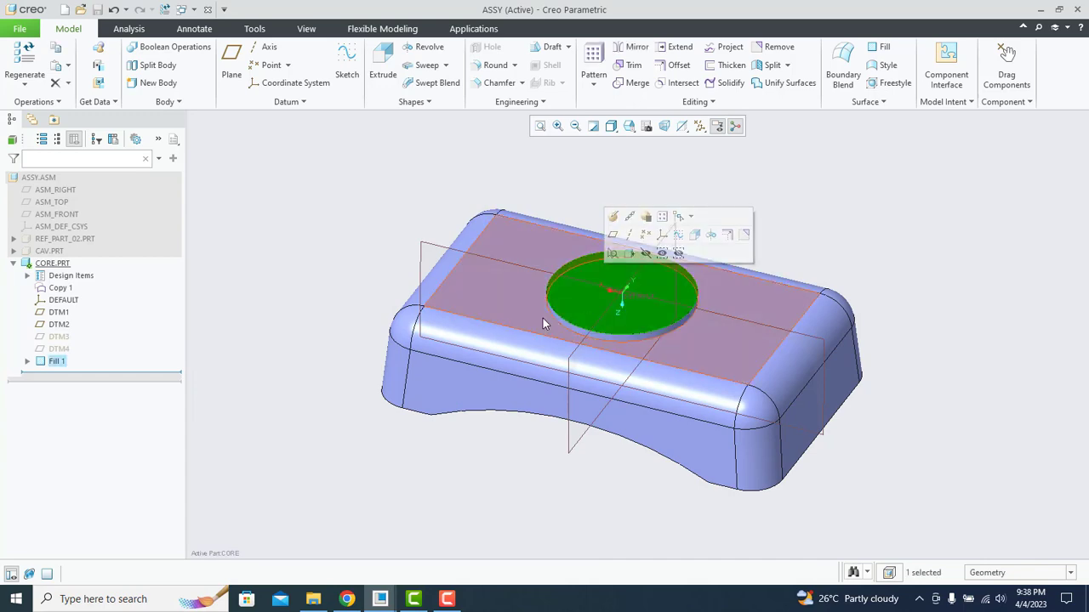
scroll(545, 320, down, 6)
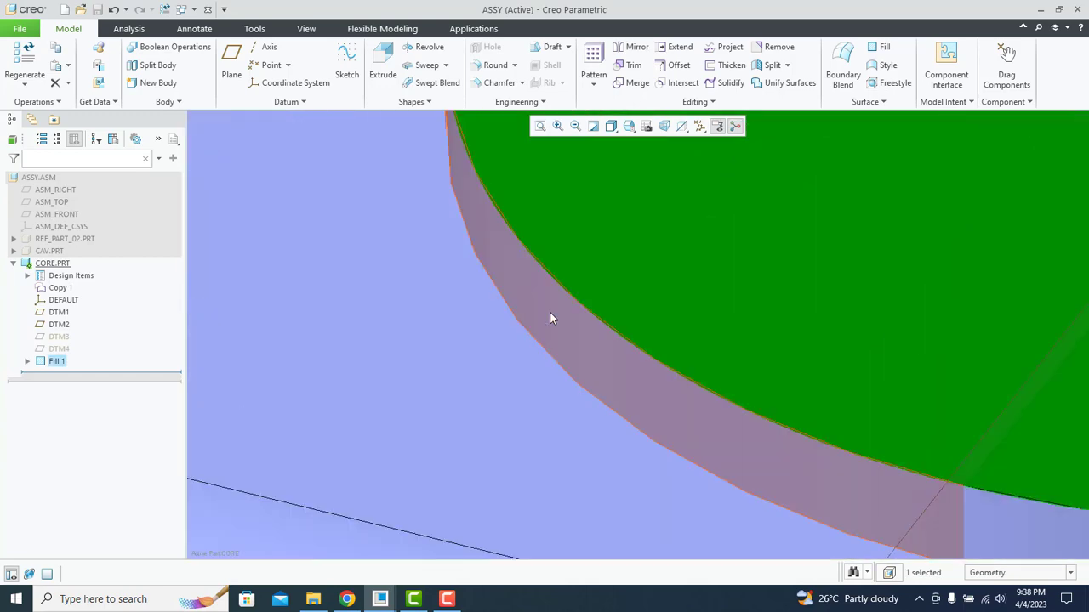
ctrl+click(522, 326)
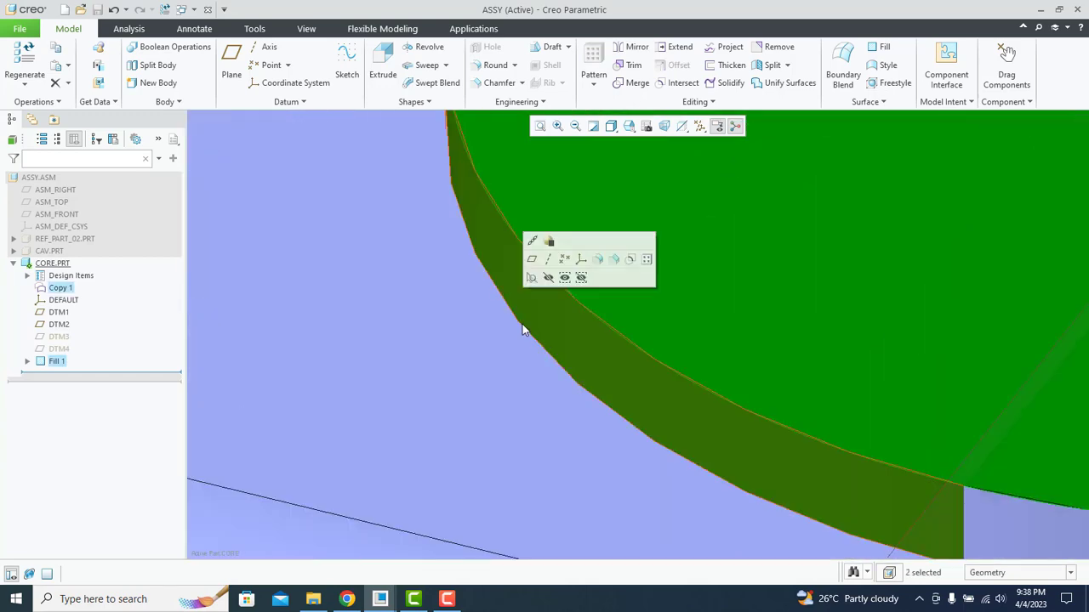
scroll(522, 324, up, 6)
click(634, 83)
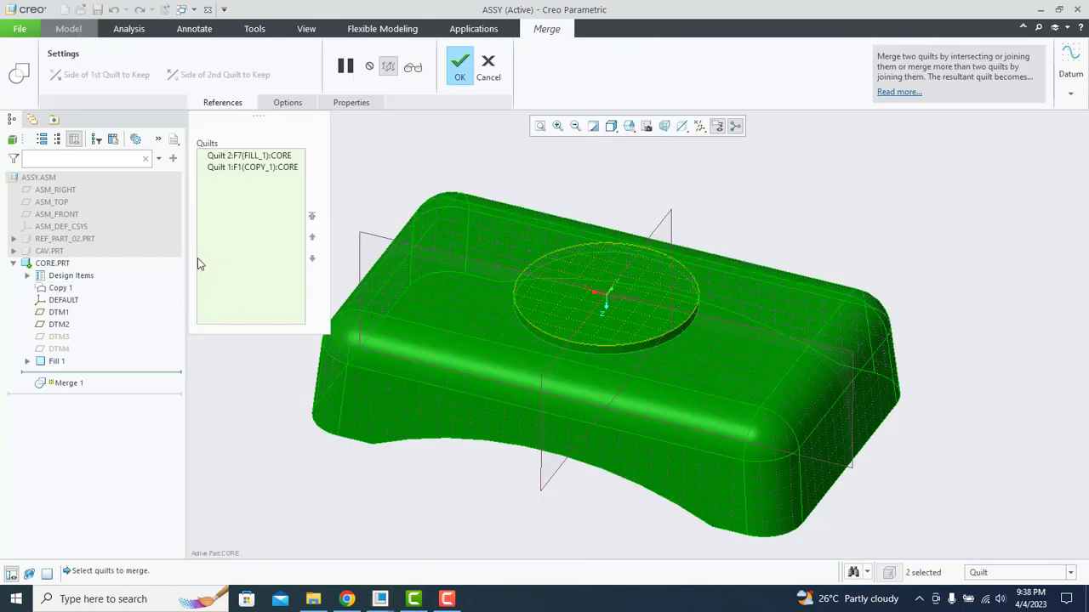
click(459, 69)
middle_drag(311, 277, 304, 212)
click(304, 212)
Create a datum plane through the two straight rim edges at the short ends of the core's open side.
middle_drag(430, 272, 439, 158)
scroll(440, 155, down, 4)
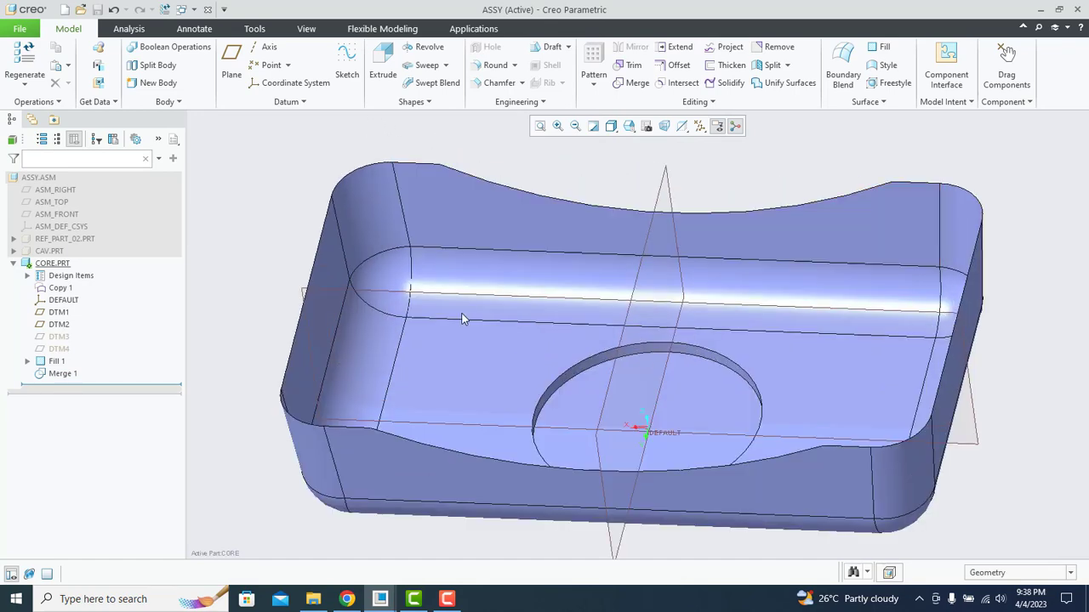
middle_drag(480, 314, 442, 281)
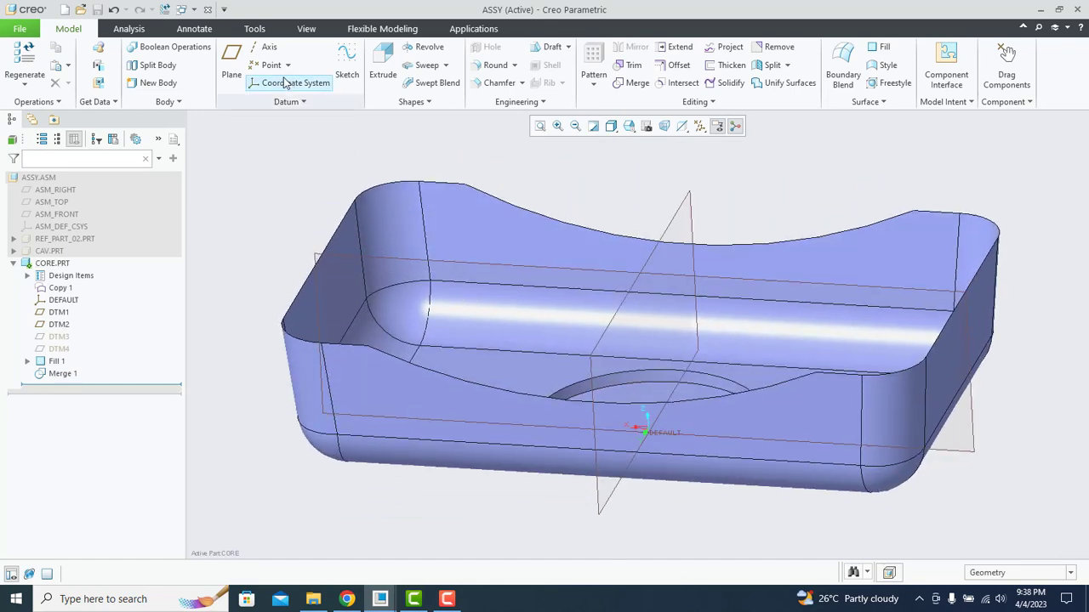
click(231, 68)
click(345, 226)
scroll(377, 262, up, 3)
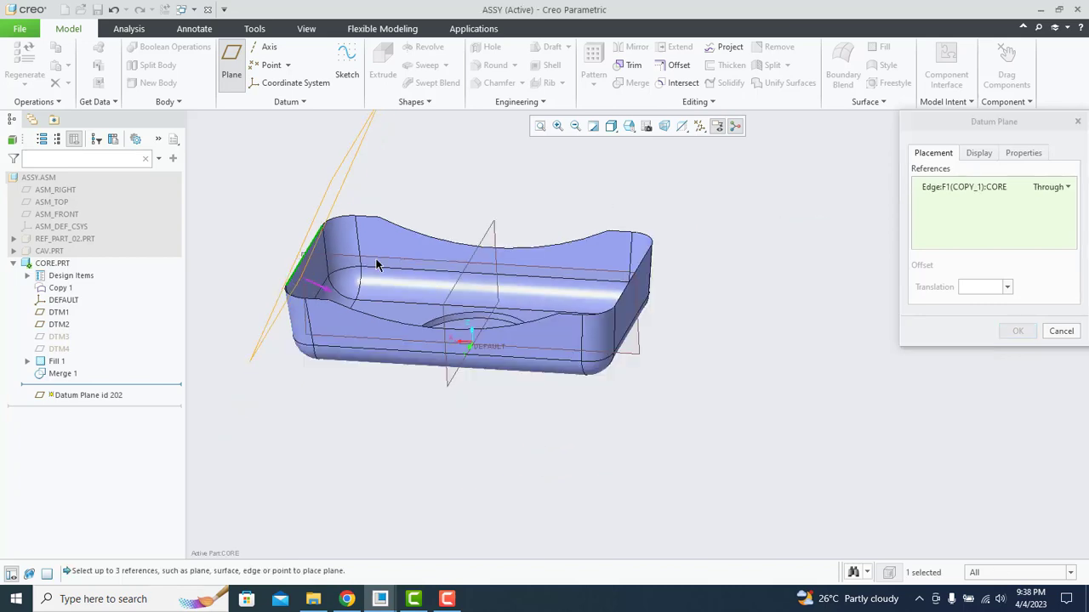
ctrl+click(642, 270)
middle_click(735, 298)
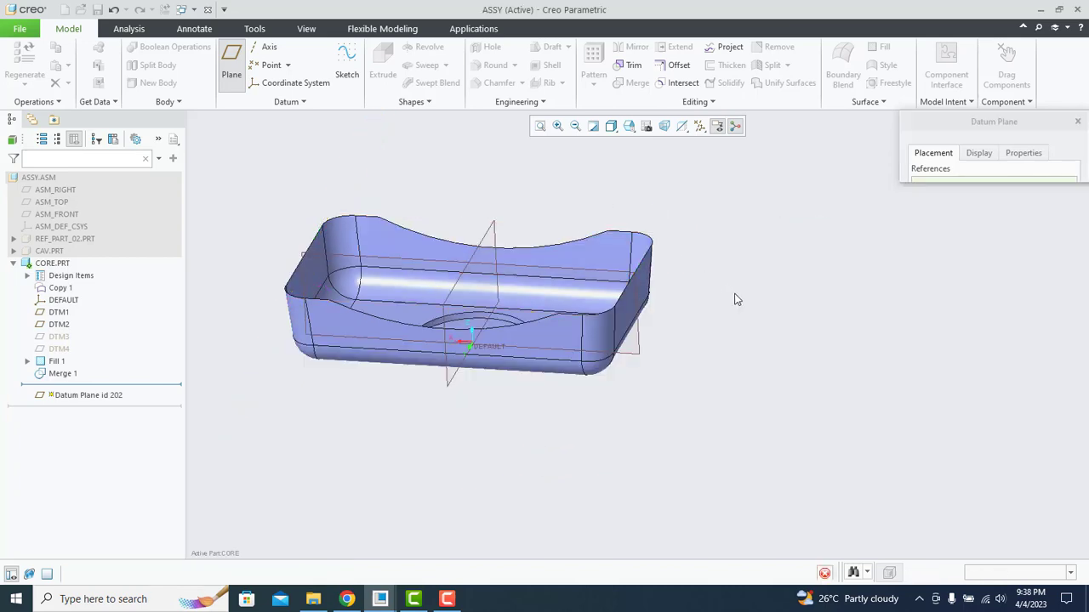
Create a datum plane offset 55 from DTM2, beyond the core's near long side.
middle_drag(673, 283, 752, 205)
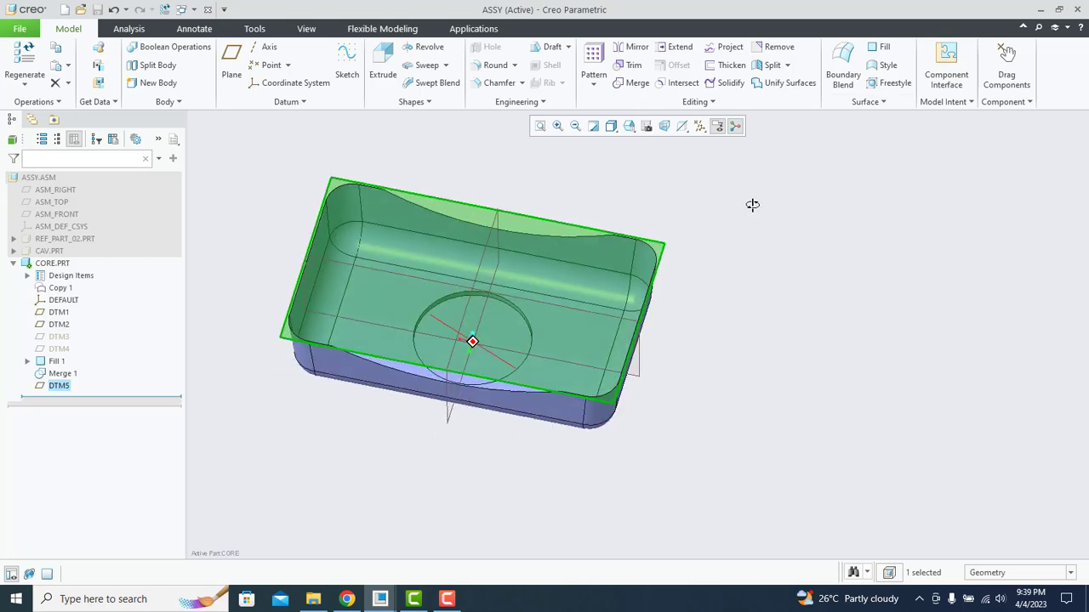
click(340, 256)
click(238, 76)
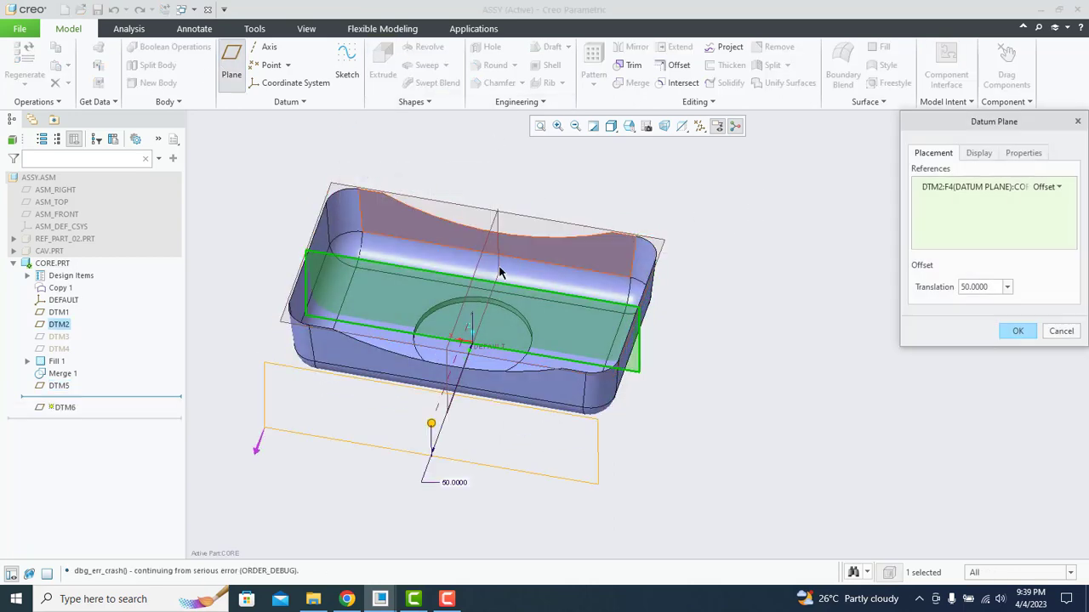
double_click(456, 483)
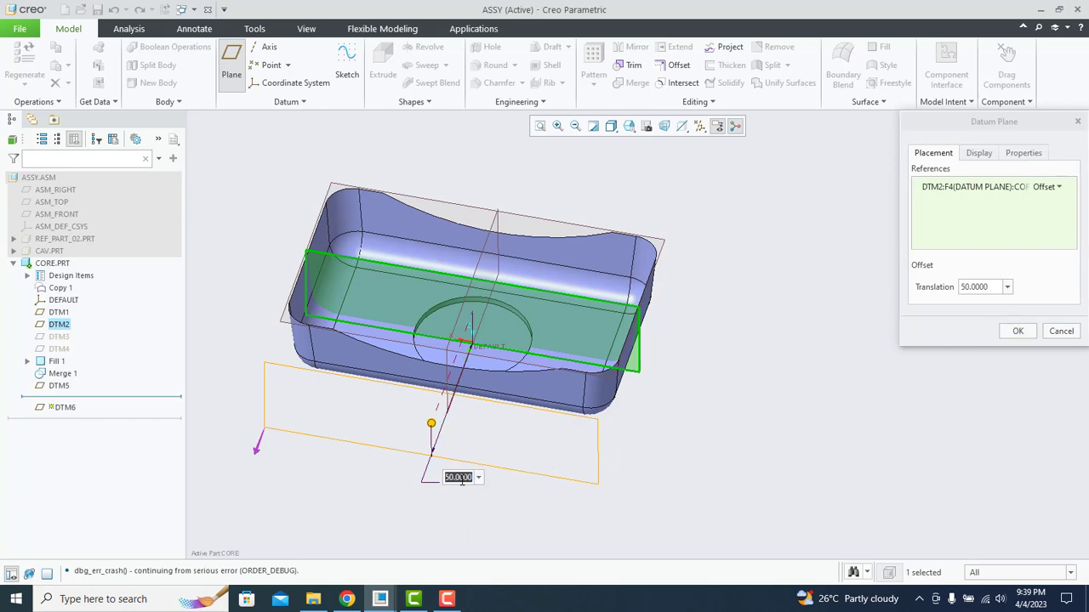
key(Return)
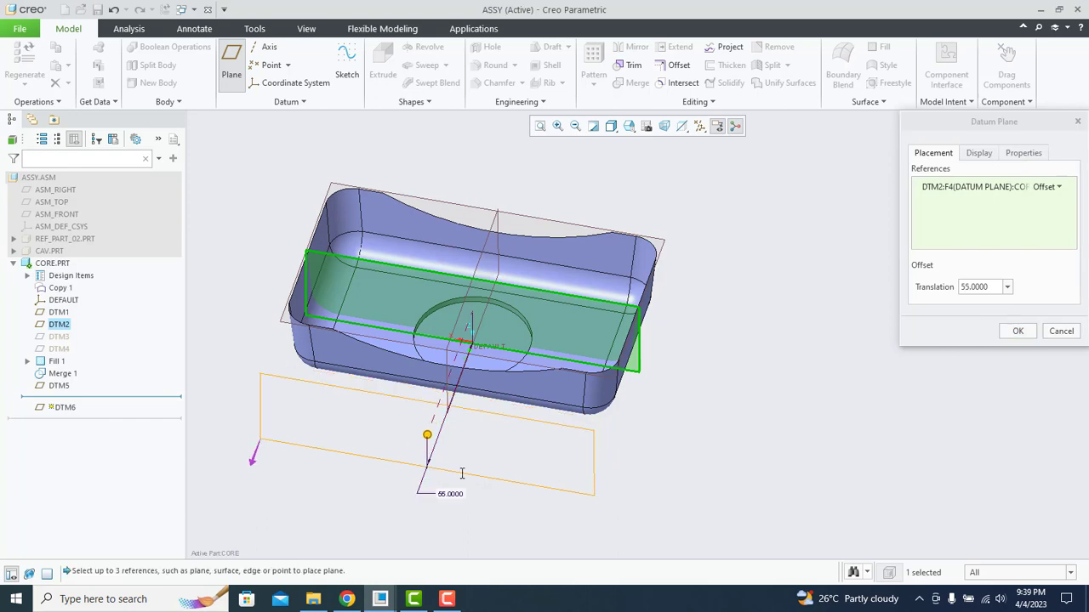
click(1031, 330)
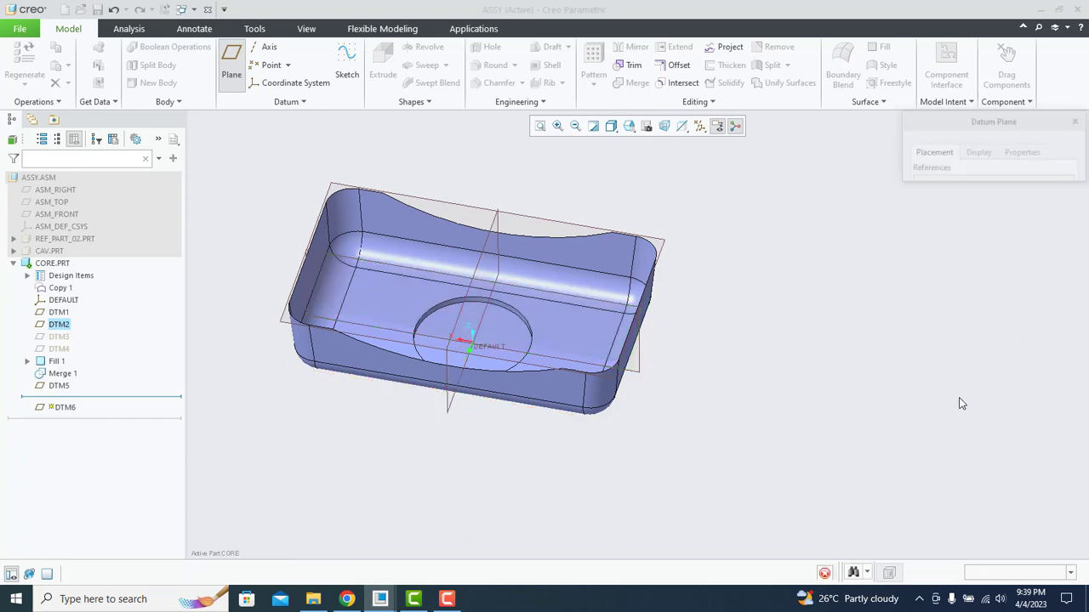
Create a second datum plane offset 55 from DTM2 in the opposite direction, beyond the core's far long side.
click(231, 59)
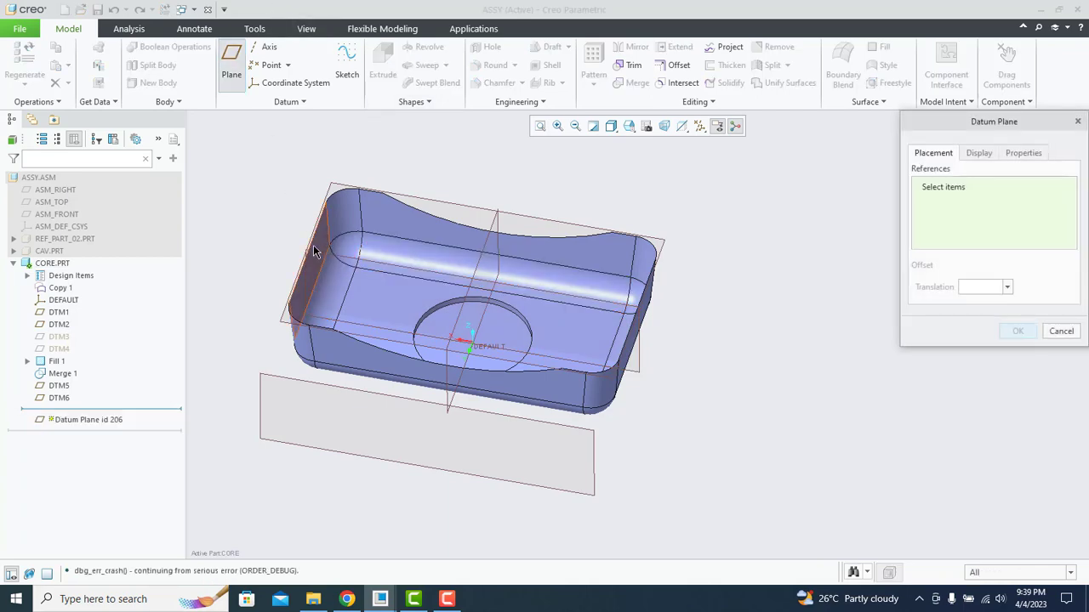
scroll(309, 258, up, 5)
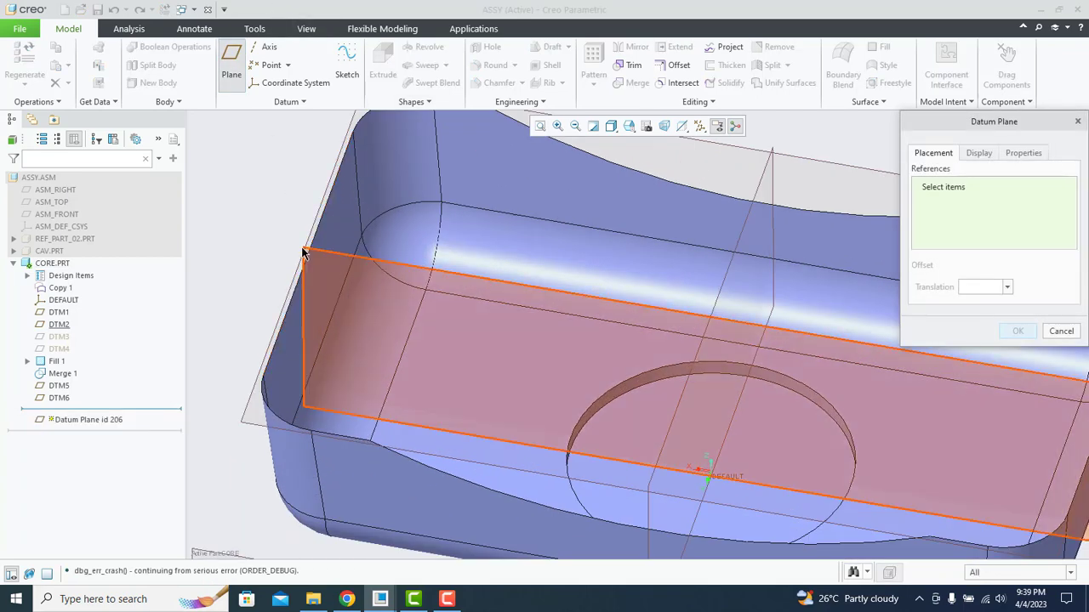
scroll(311, 262, down, 3)
click(430, 347)
drag(497, 545, 644, 140)
click(987, 291)
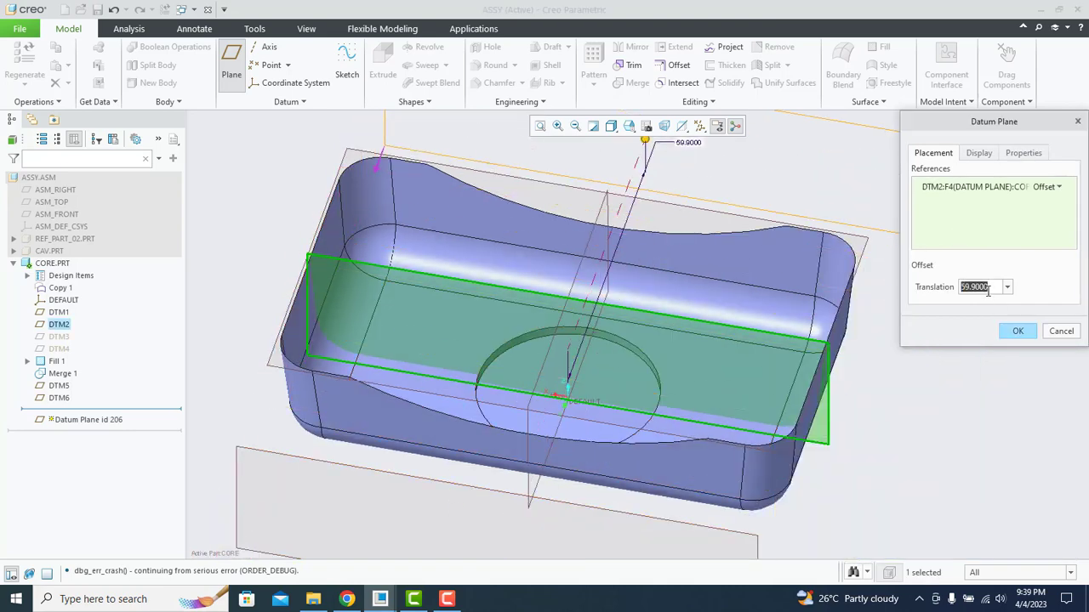
text(55)
key(Return)
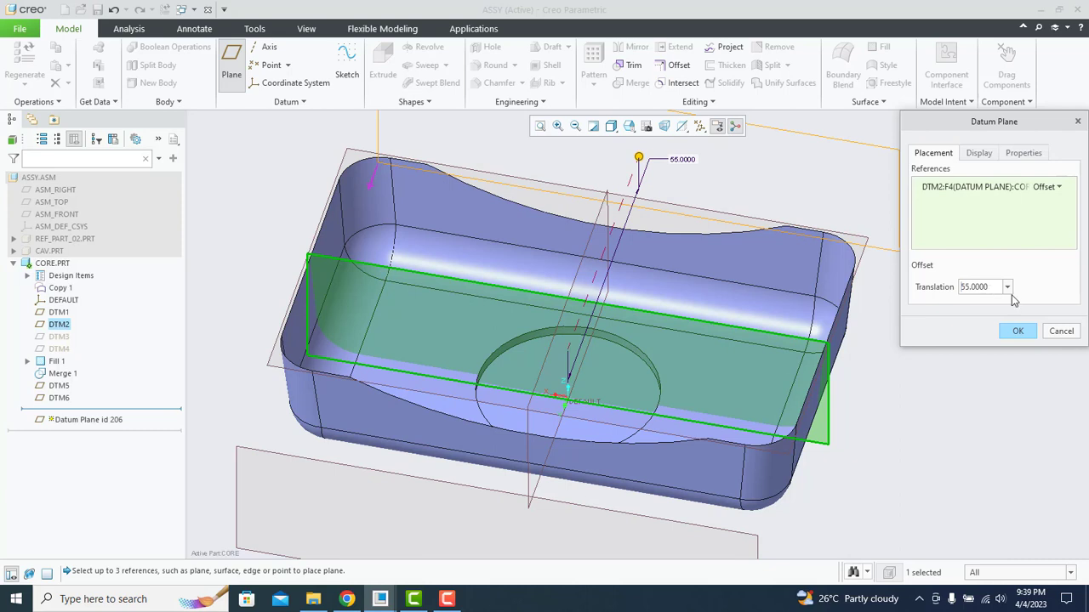
click(1013, 331)
Create a datum plane offset 80 from DTM1, beyond one short end of the core.
scroll(704, 367, up, 2)
click(332, 257)
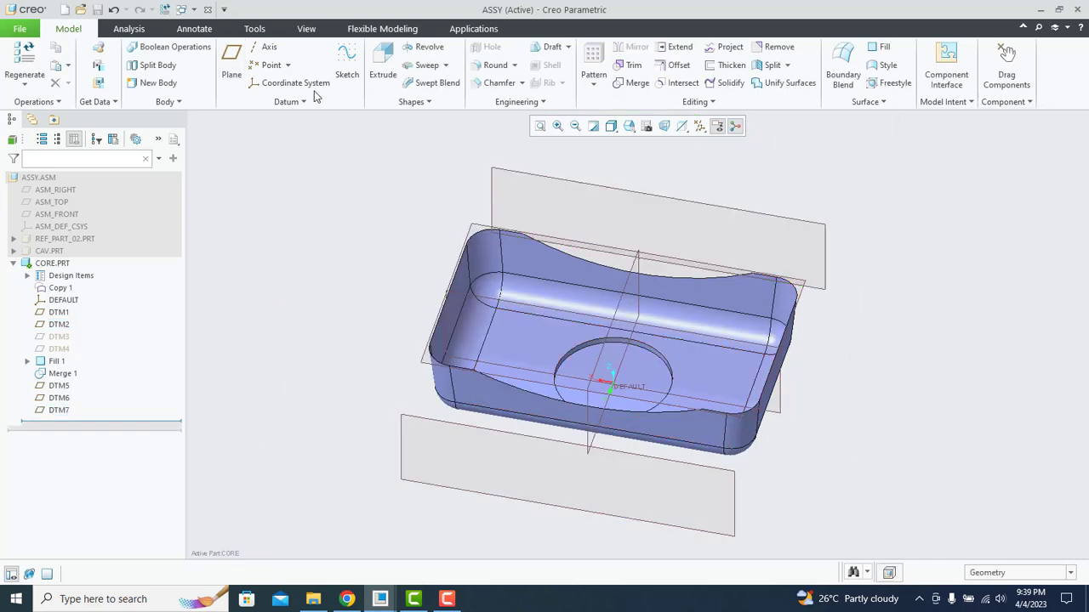
click(226, 51)
click(634, 257)
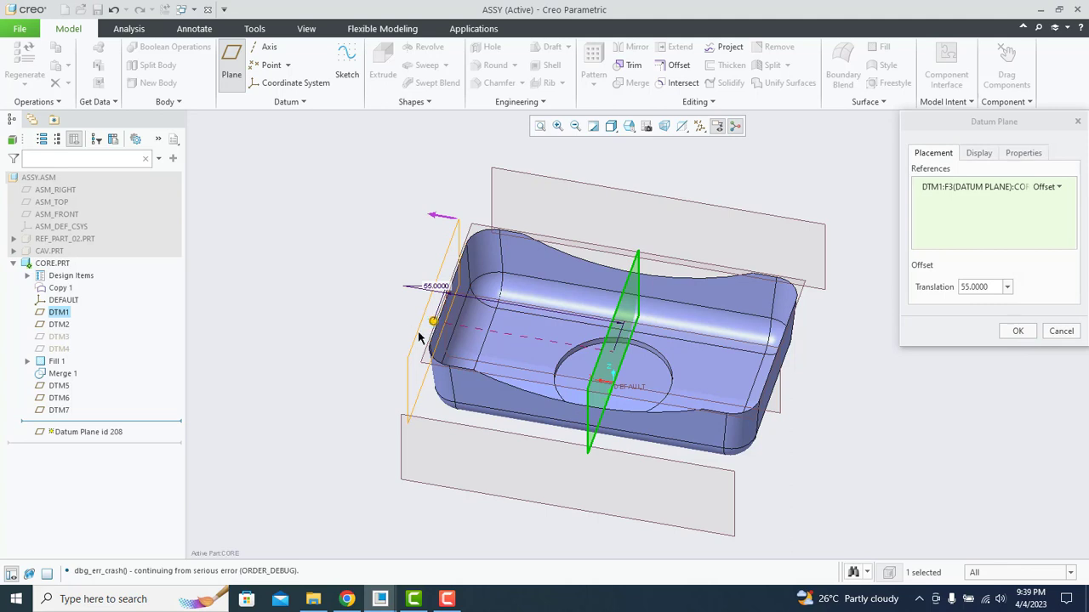
drag(433, 322, 361, 306)
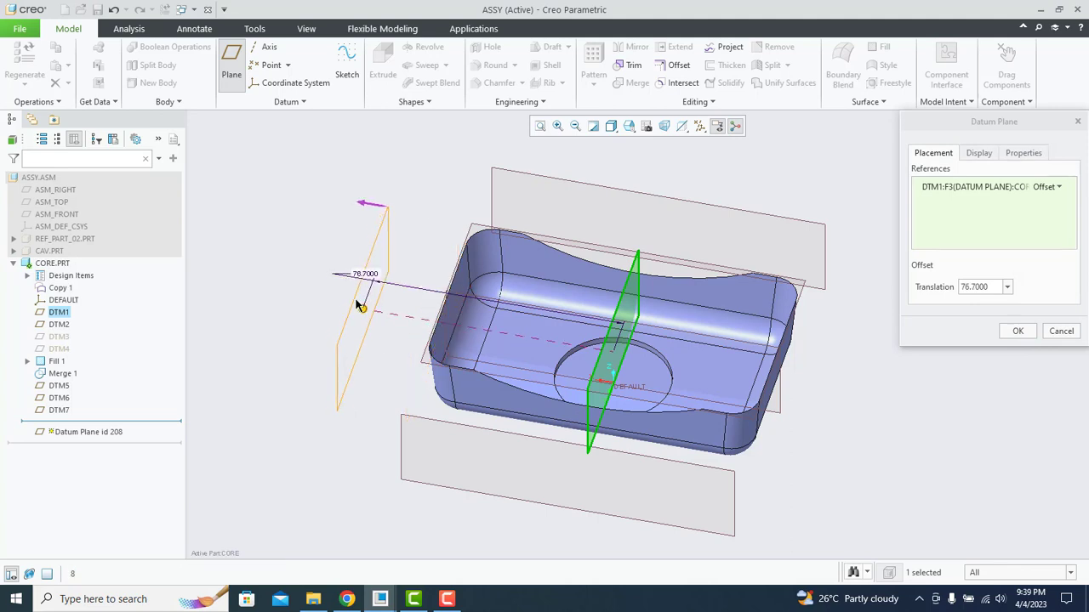
click(975, 287)
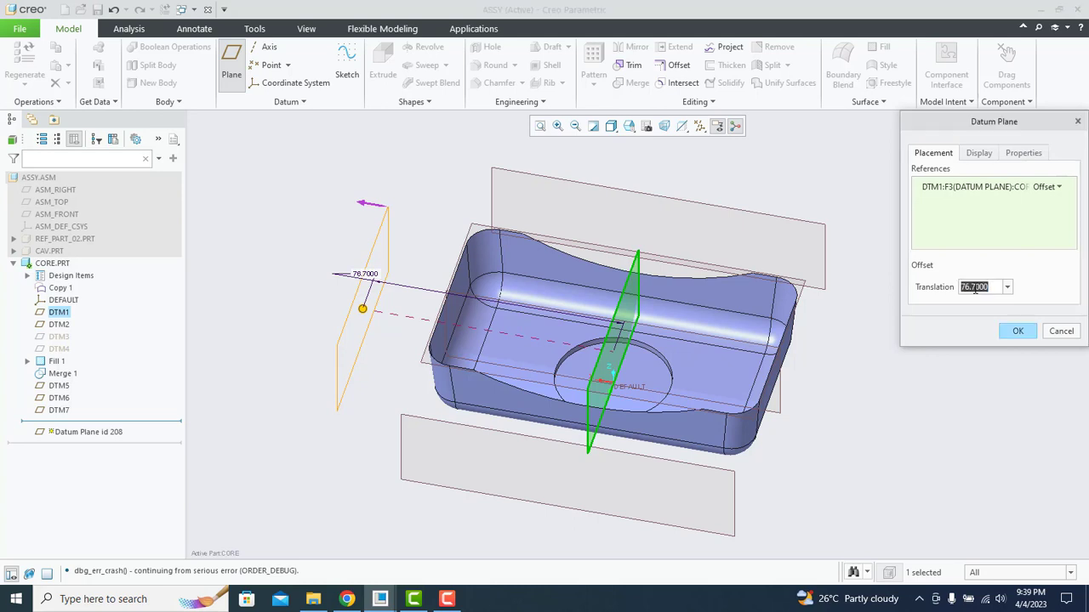
text(9)
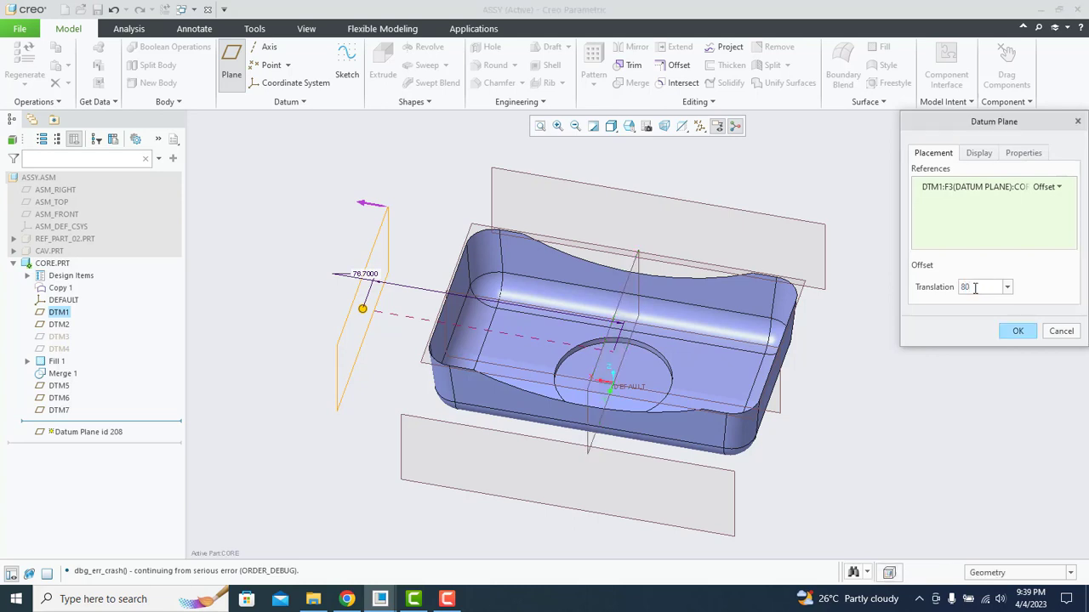
text(0)
key(Return)
click(1018, 331)
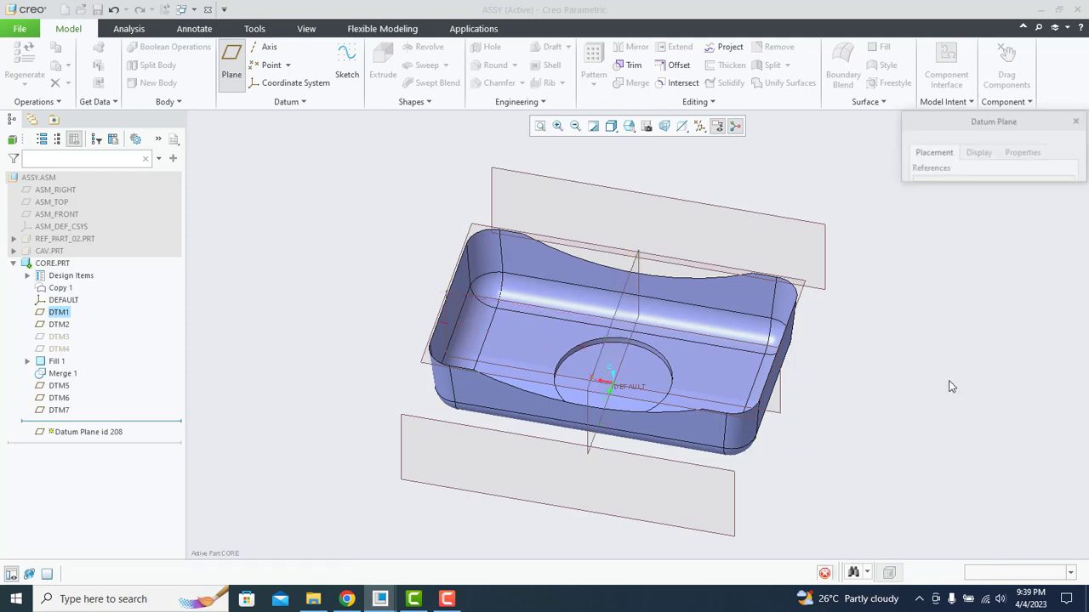
Create another datum plane offset 80 from DTM1 in the opposite direction, beyond the core's other short end.
click(230, 61)
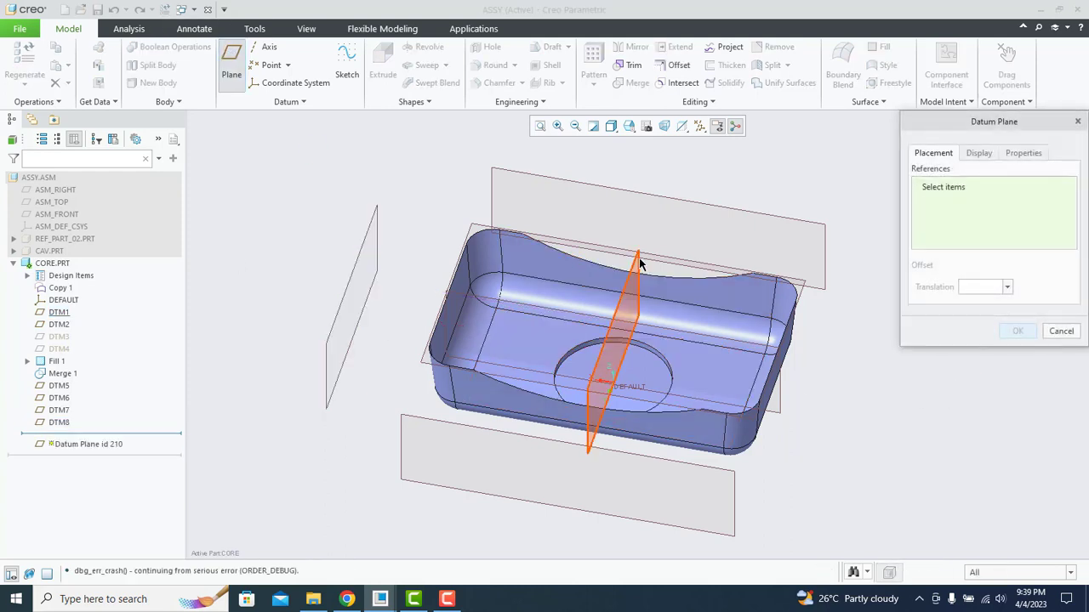
click(371, 330)
drag(351, 308, 838, 389)
double_click(925, 371)
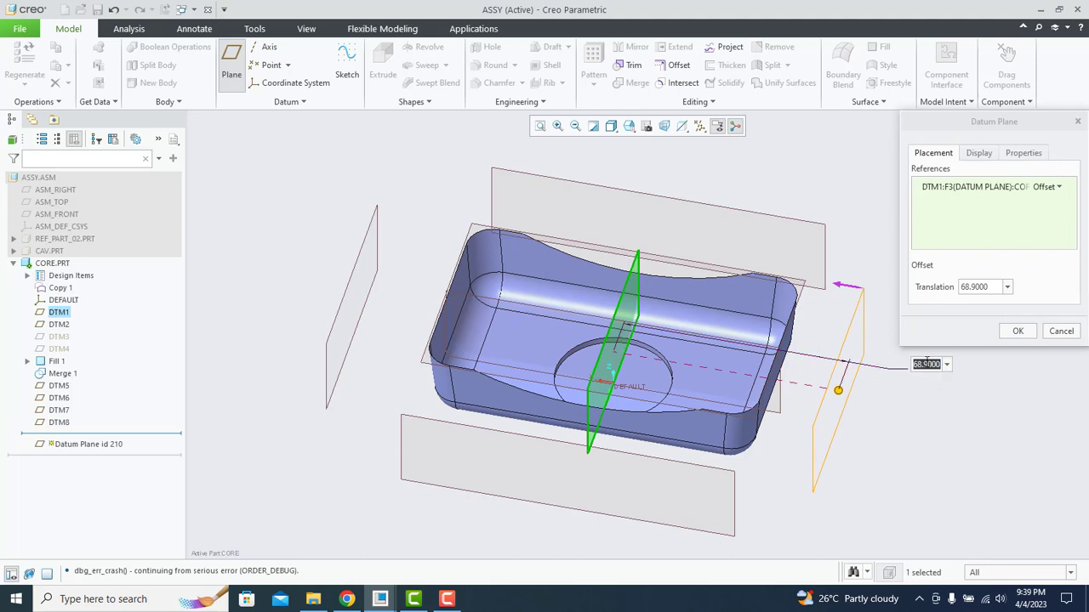
text(80)
key(Return)
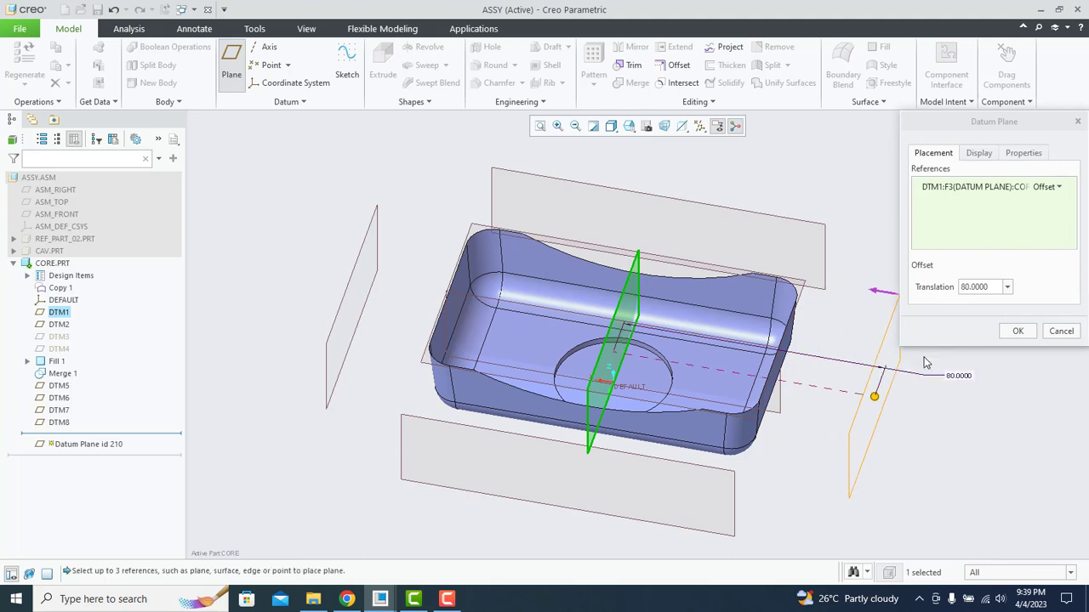
click(1025, 332)
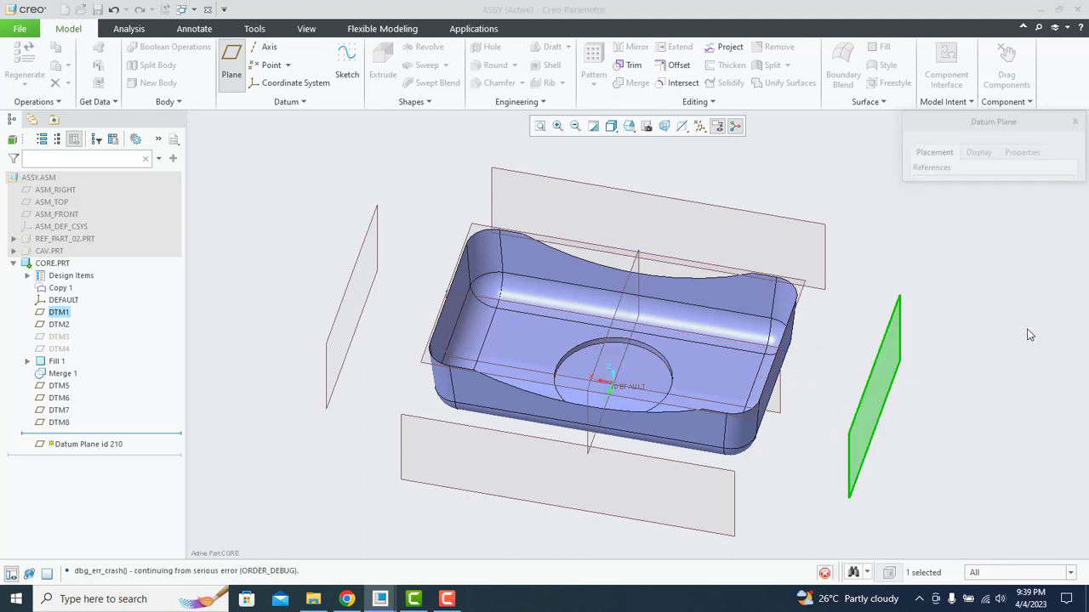
click(964, 421)
Extend the curved rim edge on the core's near long side up to datum plane DTM6.
middle_drag(601, 529, 513, 439)
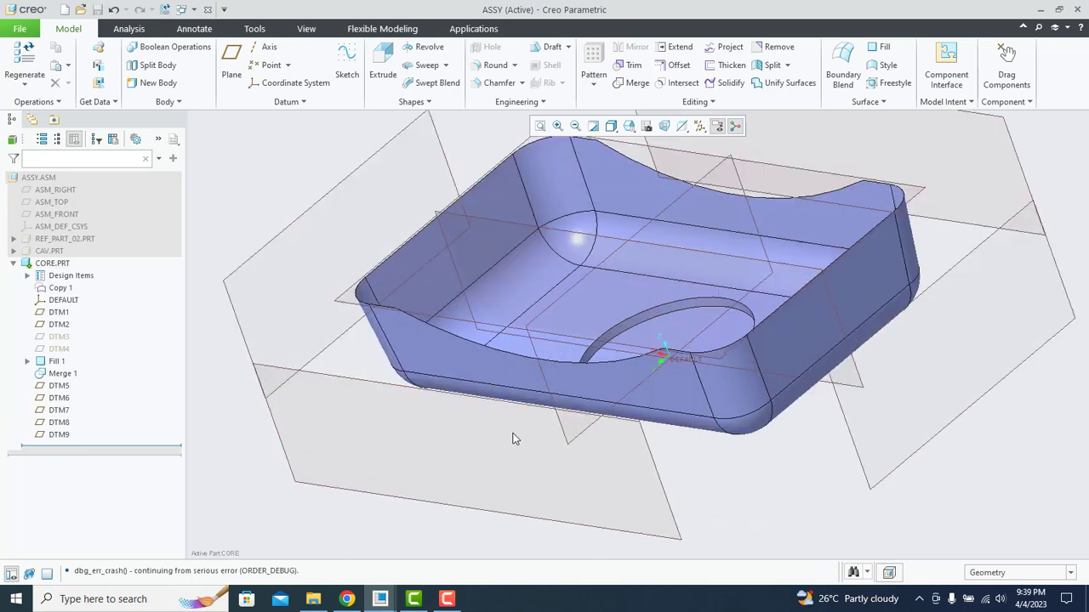
scroll(513, 303, up, 3)
click(517, 305)
click(531, 285)
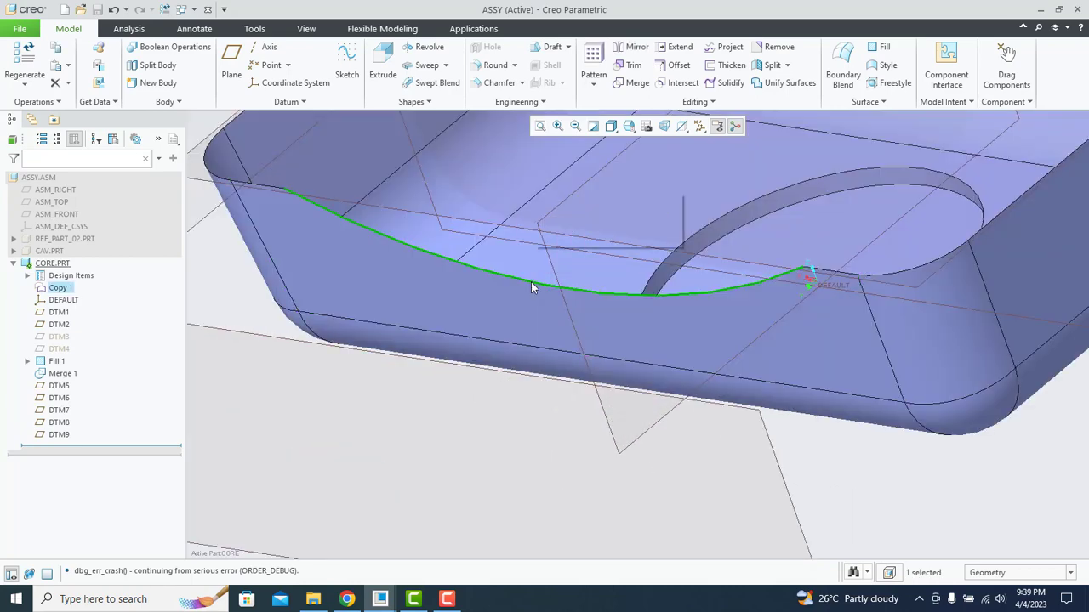
scroll(375, 349, down, 5)
middle_drag(374, 357, 408, 340)
click(668, 50)
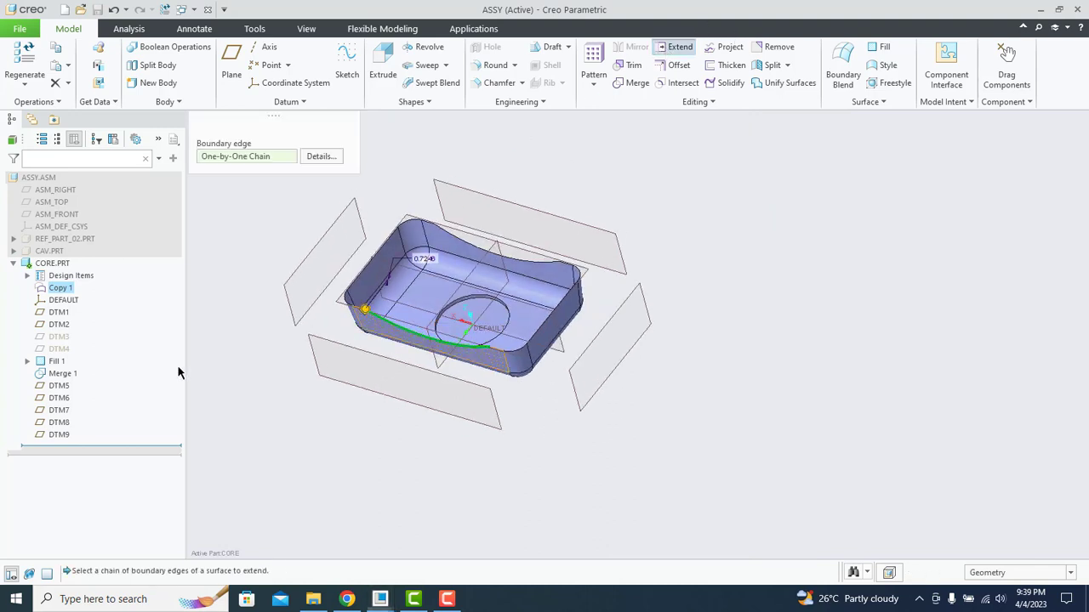
click(122, 72)
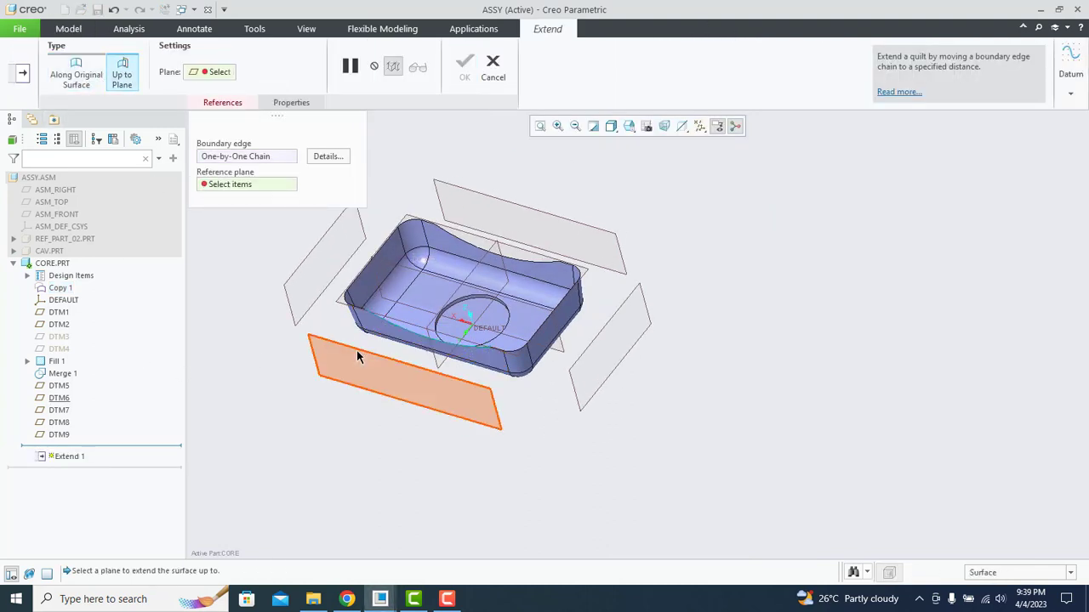
click(359, 355)
mouse_move(321, 433)
middle_down()
mouse_move(295, 460)
mouse_move(331, 431)
mouse_move(319, 449)
middle_up()
middle_click(335, 434)
scroll(384, 338, down, 3)
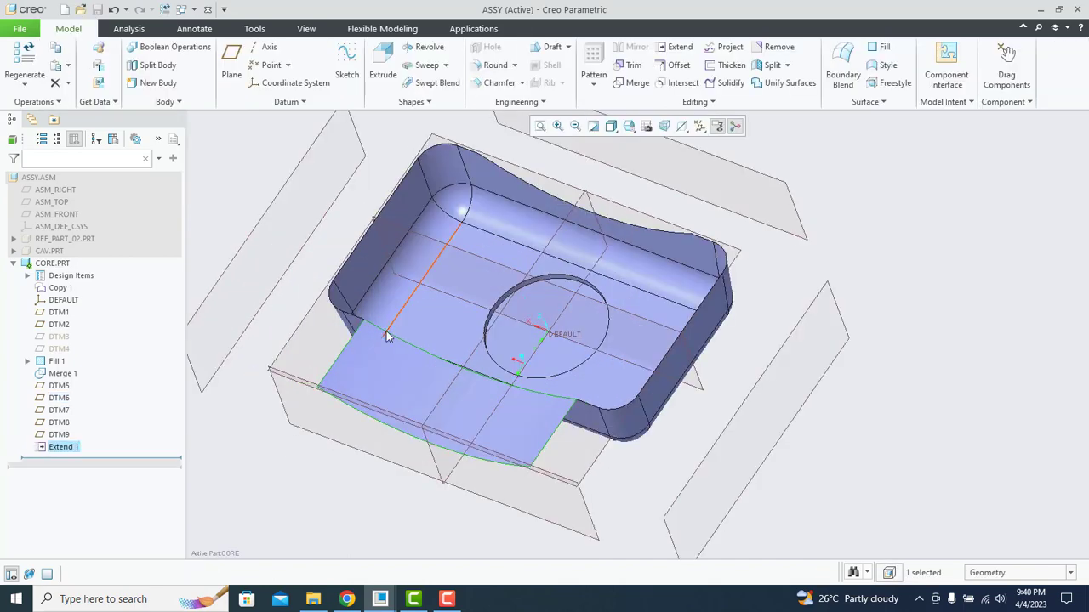
scroll(605, 365, up, 2)
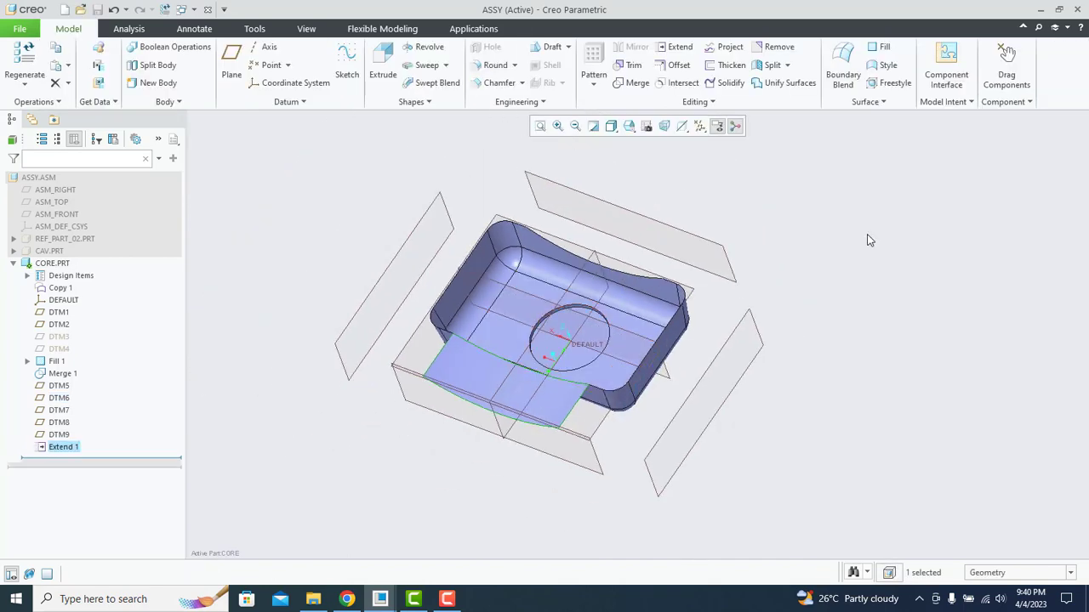
Extend the curved rim edge on the core's far long side up to the offset datum plane beyond it.
click(676, 47)
scroll(613, 310, down, 3)
click(625, 291)
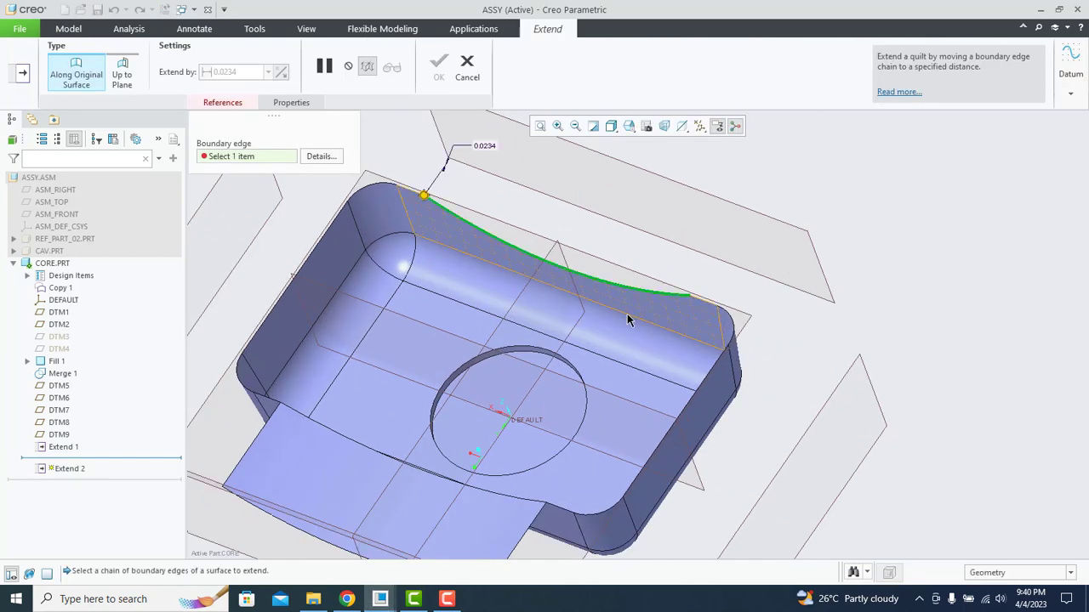
scroll(627, 316, up, 3)
click(121, 74)
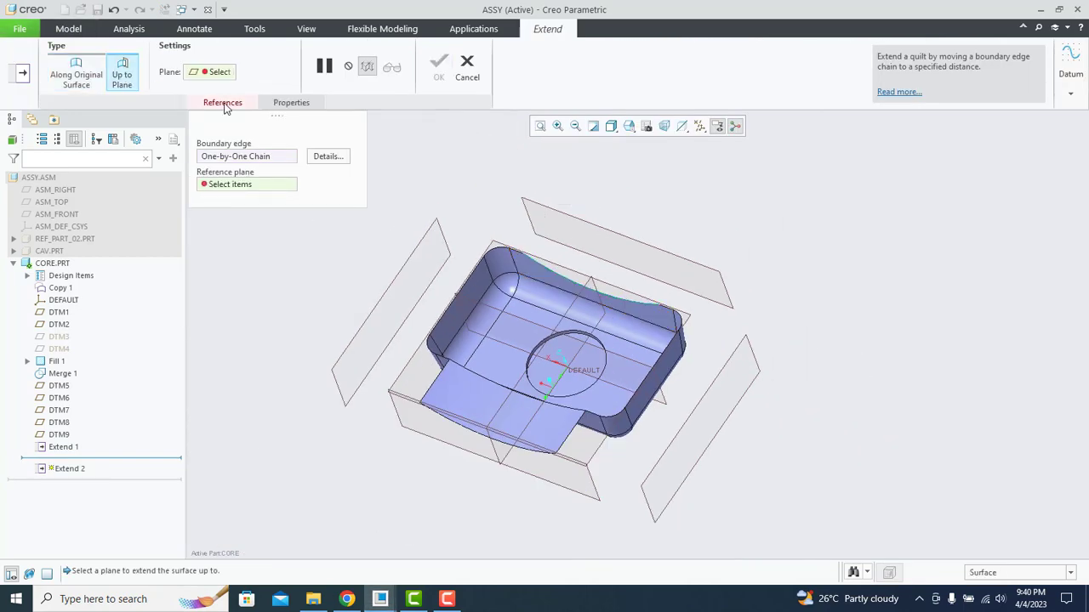
click(608, 233)
middle_click(723, 280)
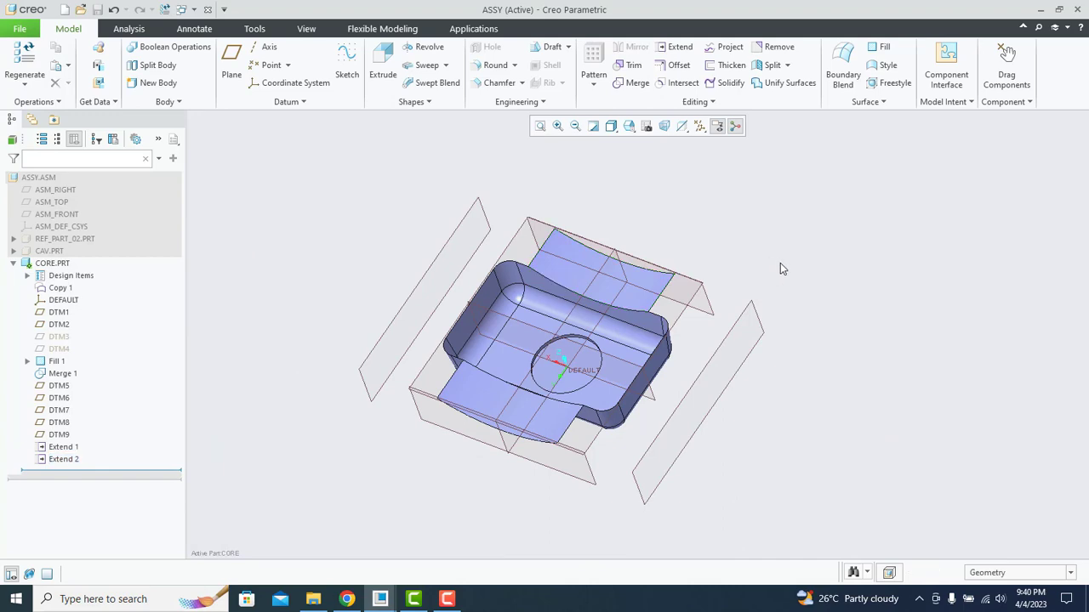
Start a Fill feature with an internal sketch on datum plane DTM5, oriented parallel to the screen.
middle_drag(780, 270, 727, 83)
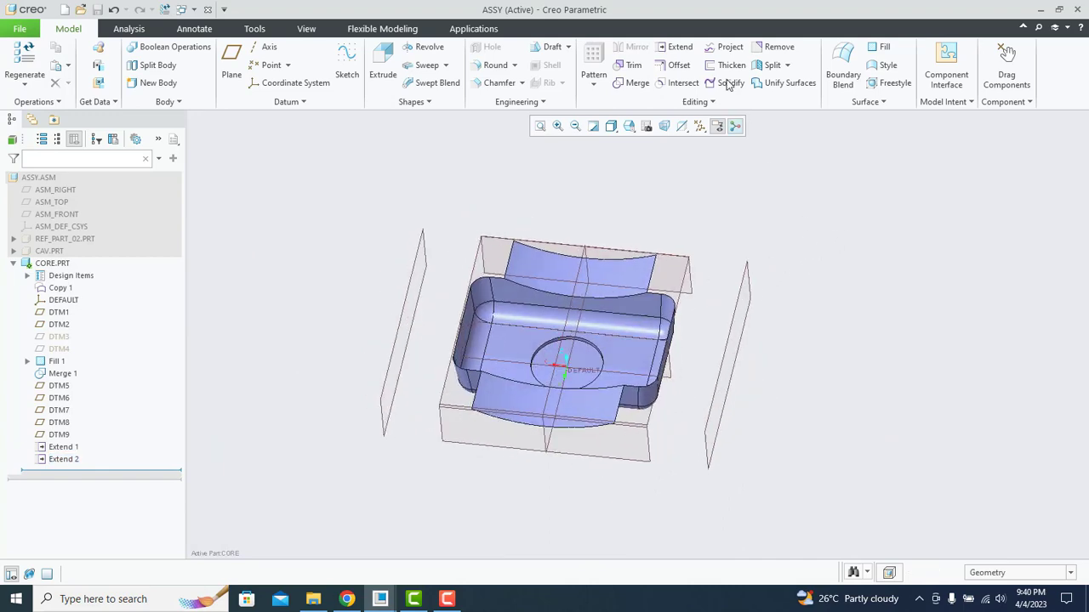
click(883, 47)
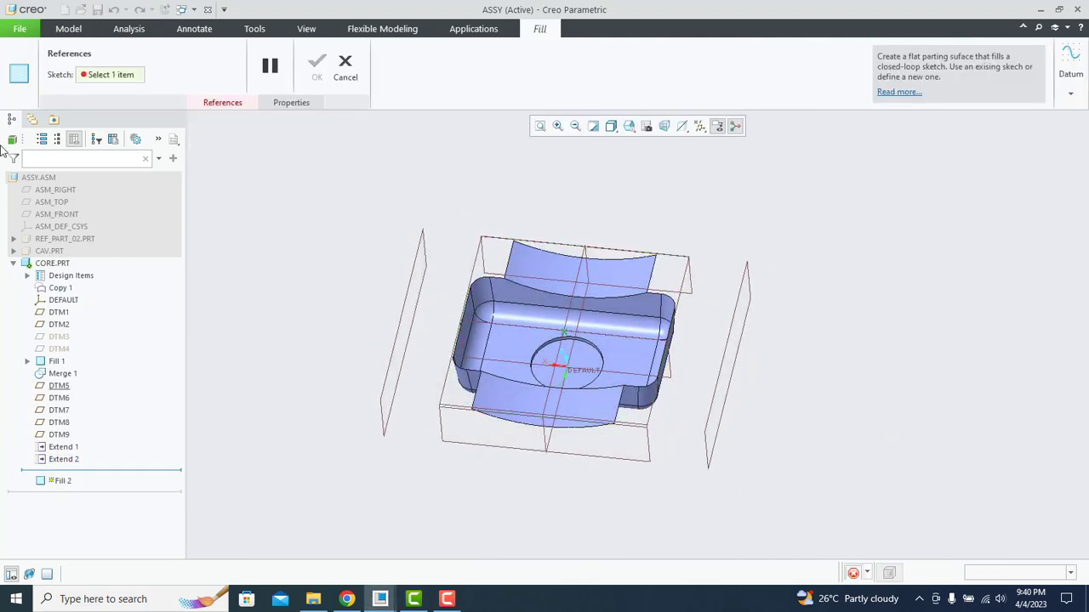
scroll(523, 383, down, 5)
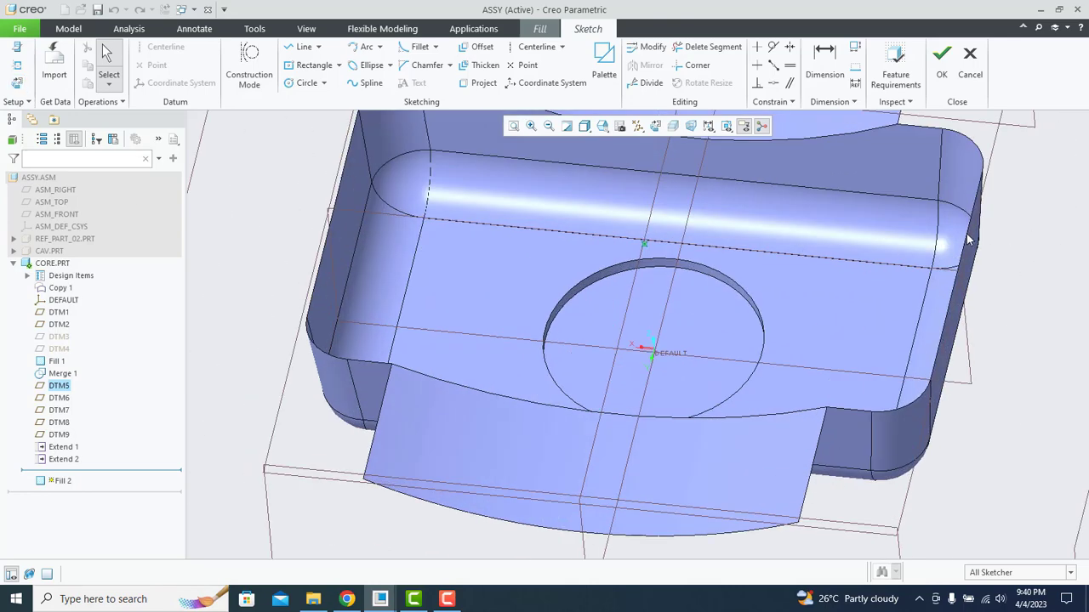
click(17, 83)
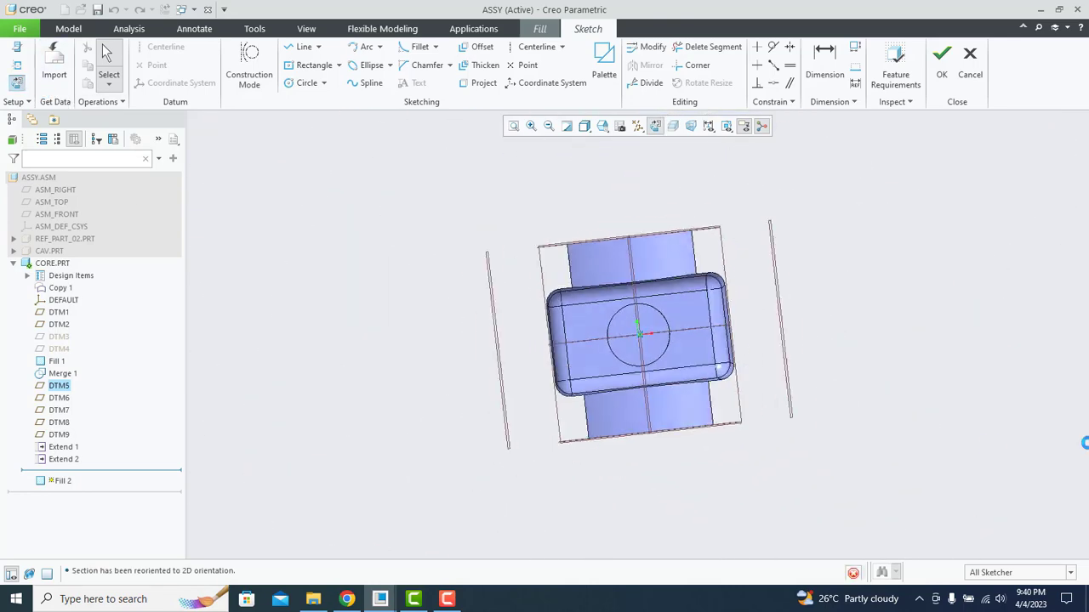
scroll(1011, 487, down, 3)
scroll(995, 479, up, 2)
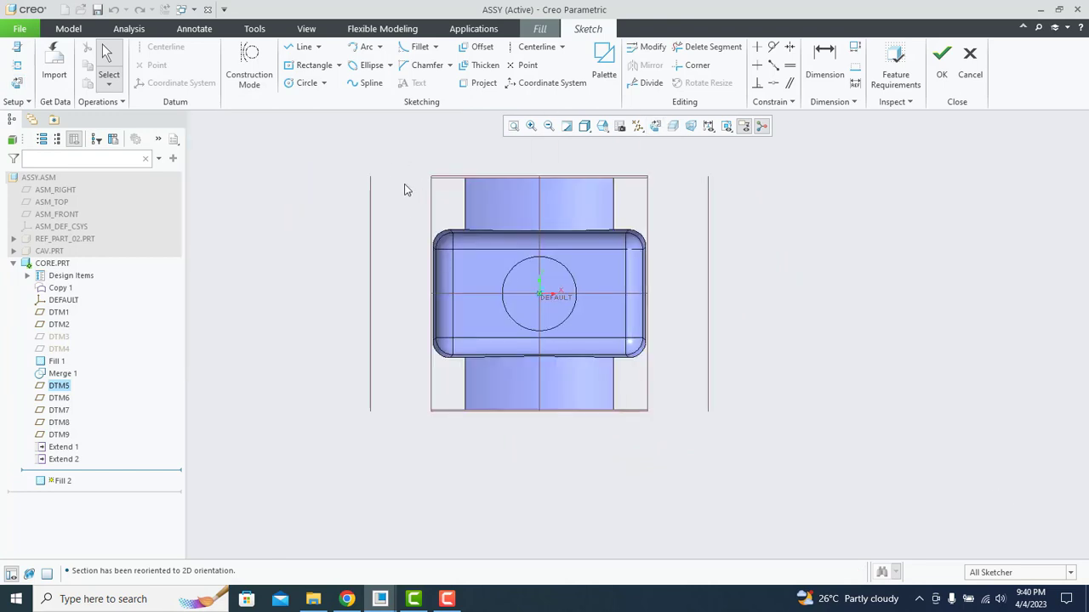
scroll(408, 196, down, 3)
scroll(434, 225, up, 1)
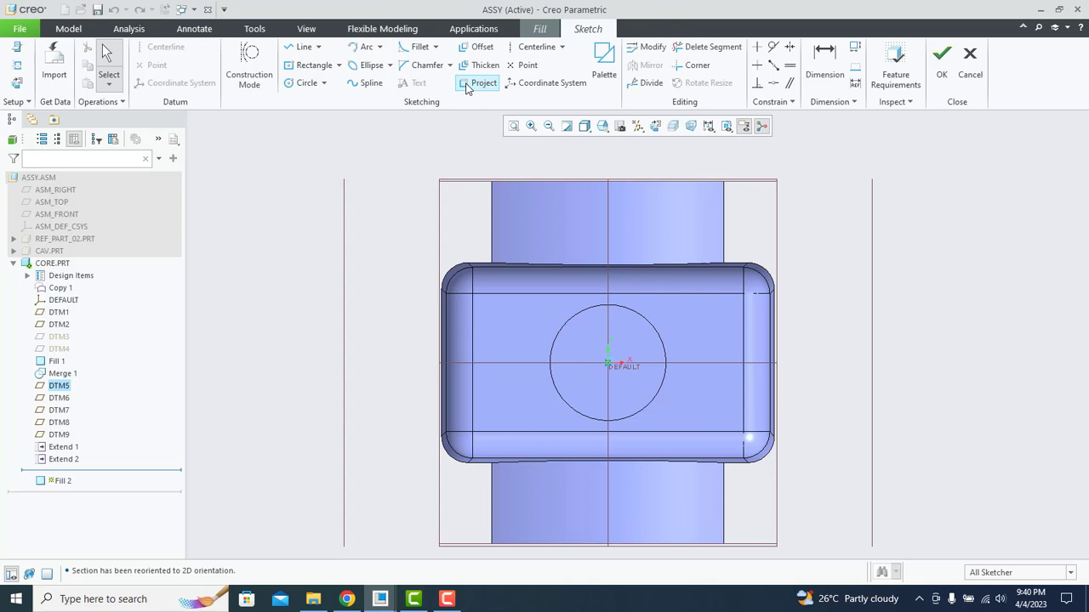
Add the four outer datum planes DTM6, DTM7, DTM8 and DTM9 as sketch references.
click(17, 65)
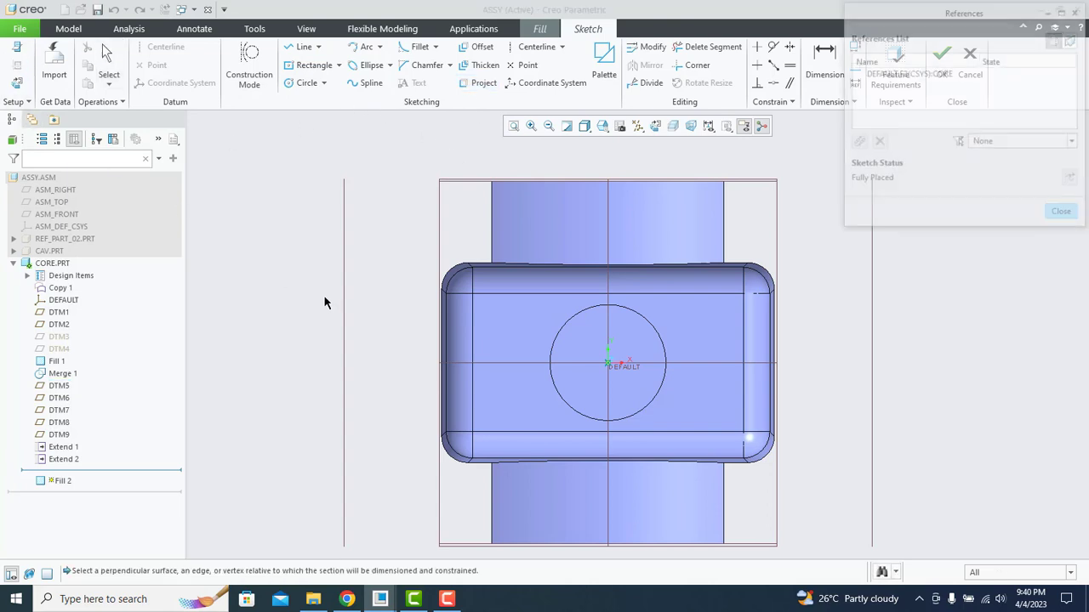
click(345, 219)
click(464, 186)
scroll(438, 219, down, 3)
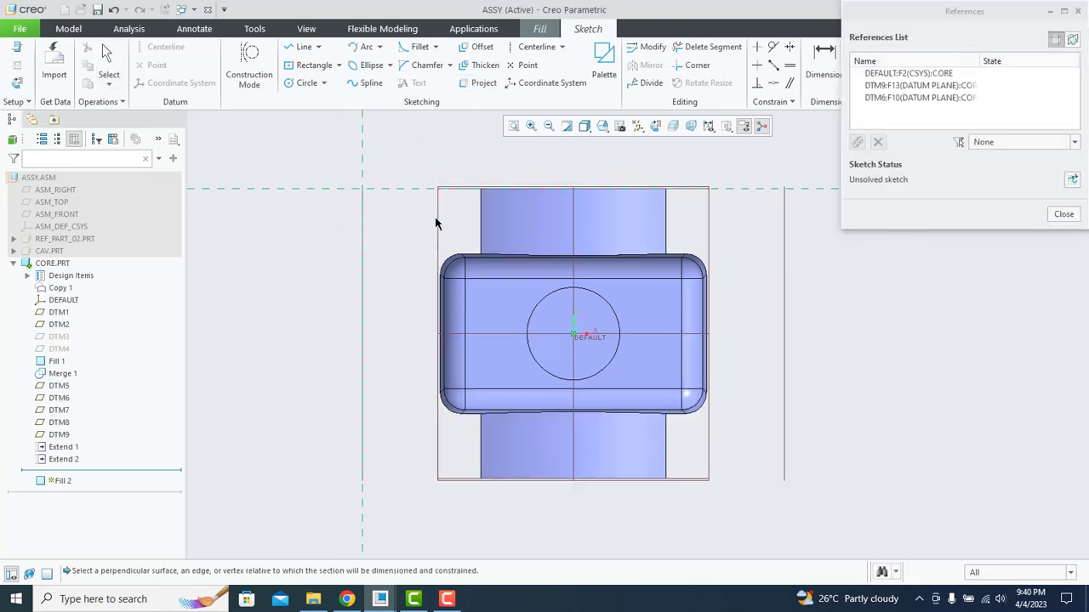
click(660, 283)
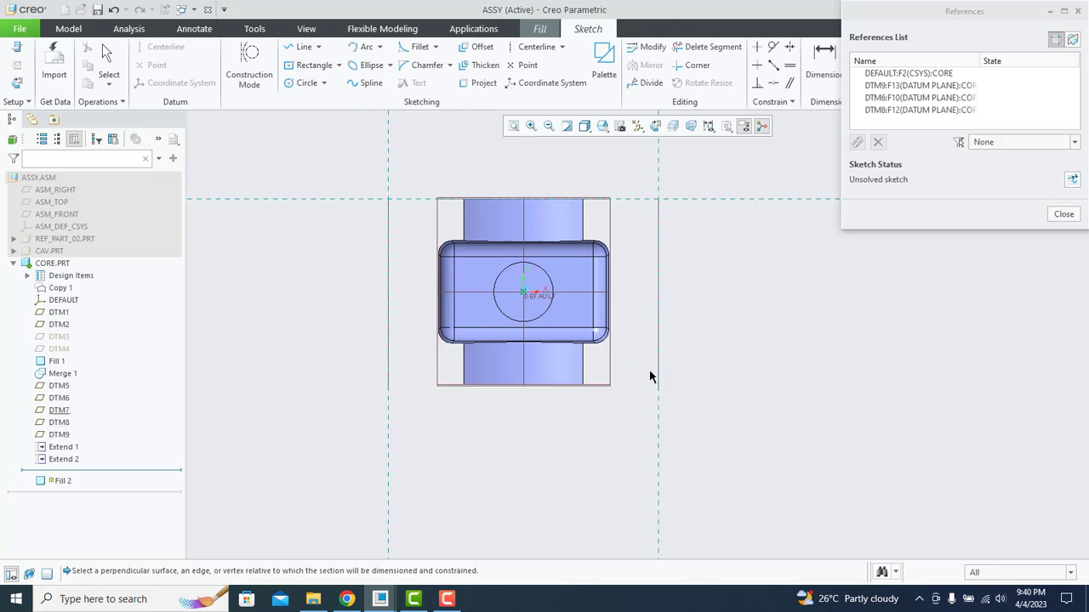
click(649, 381)
middle_click(734, 370)
Sketch a center rectangle from the origin out to the intersections of the four datum plane references.
click(314, 65)
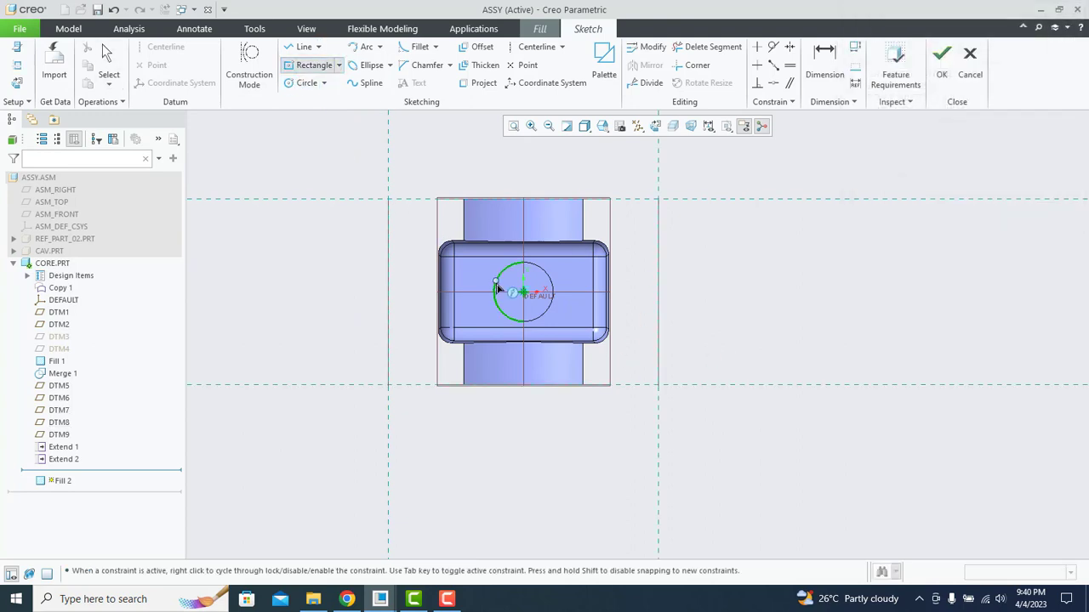
middle_click(734, 340)
scroll(423, 220, down, 1)
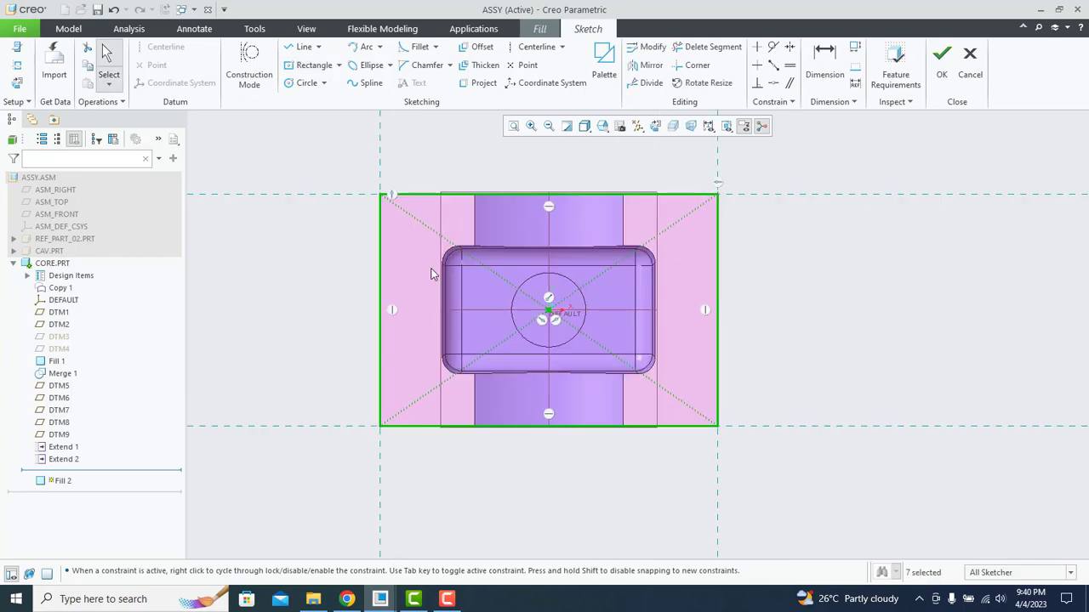
Project the side edges of both extended surfaces and the pocket's rim edges at both short ends into the sketch.
click(478, 82)
middle_drag(457, 302, 482, 202)
scroll(483, 201, down, 1)
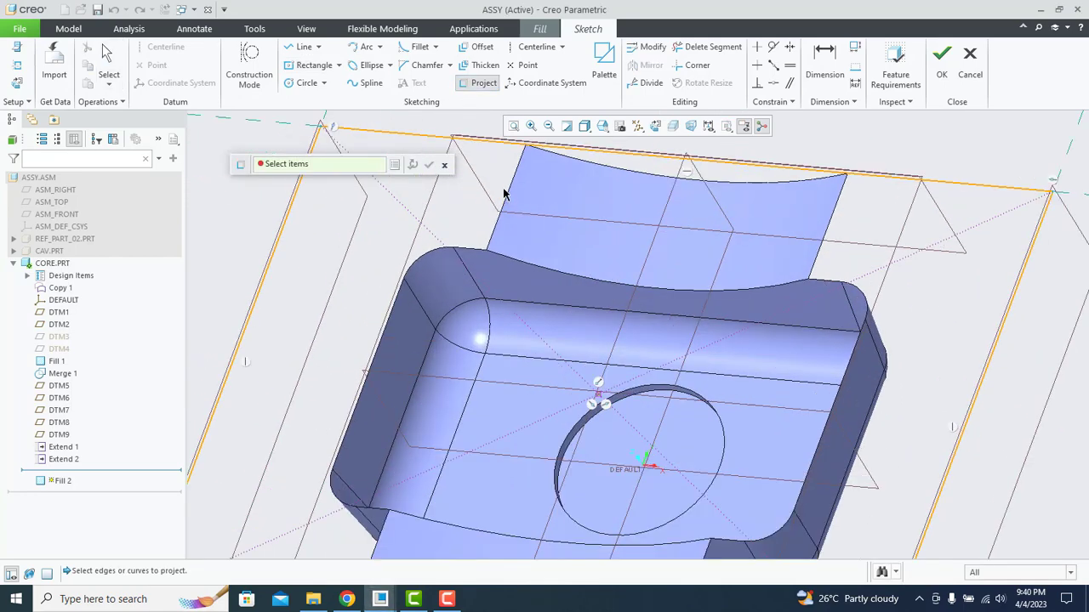
click(511, 198)
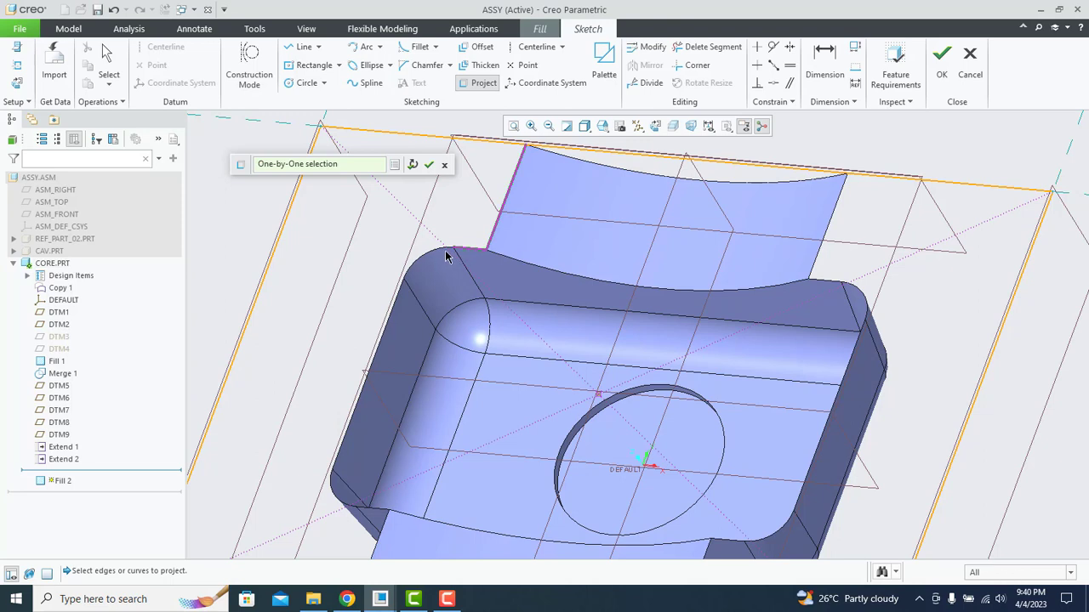
click(396, 311)
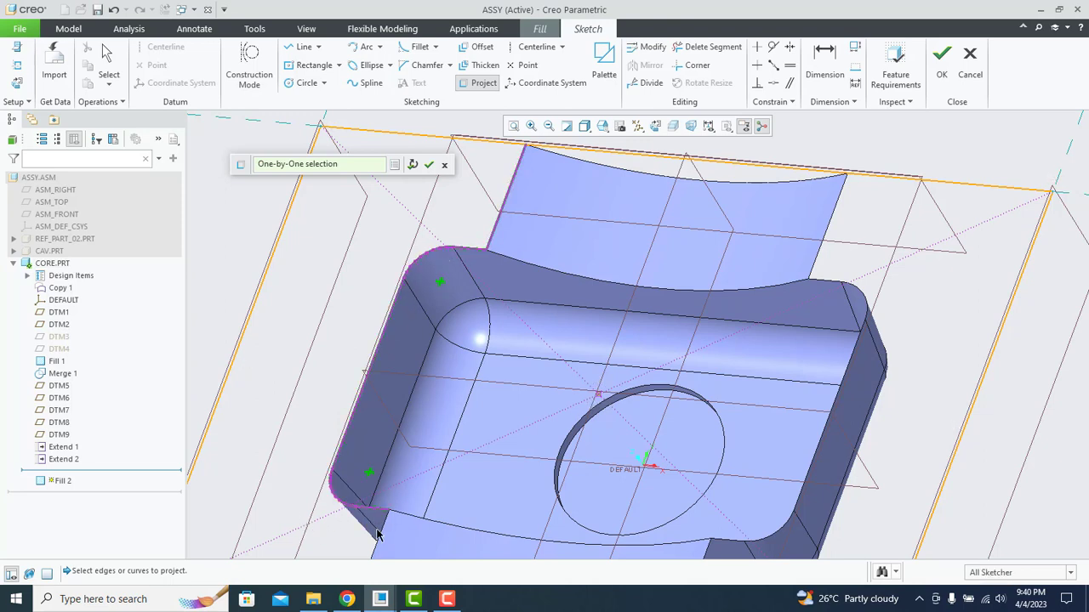
scroll(389, 503, up, 3)
scroll(394, 504, down, 2)
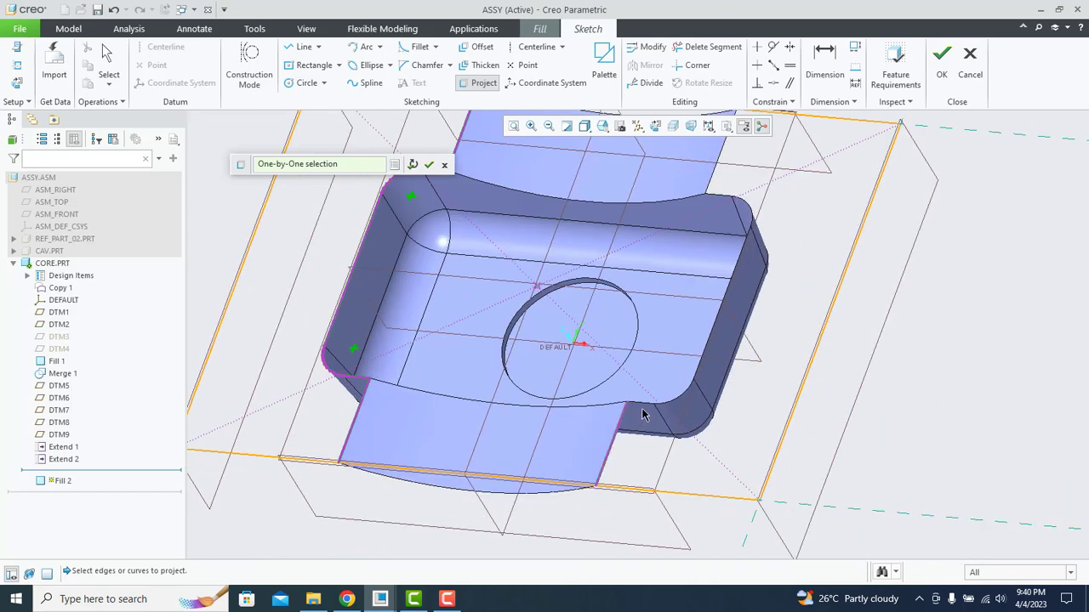
click(672, 406)
click(742, 285)
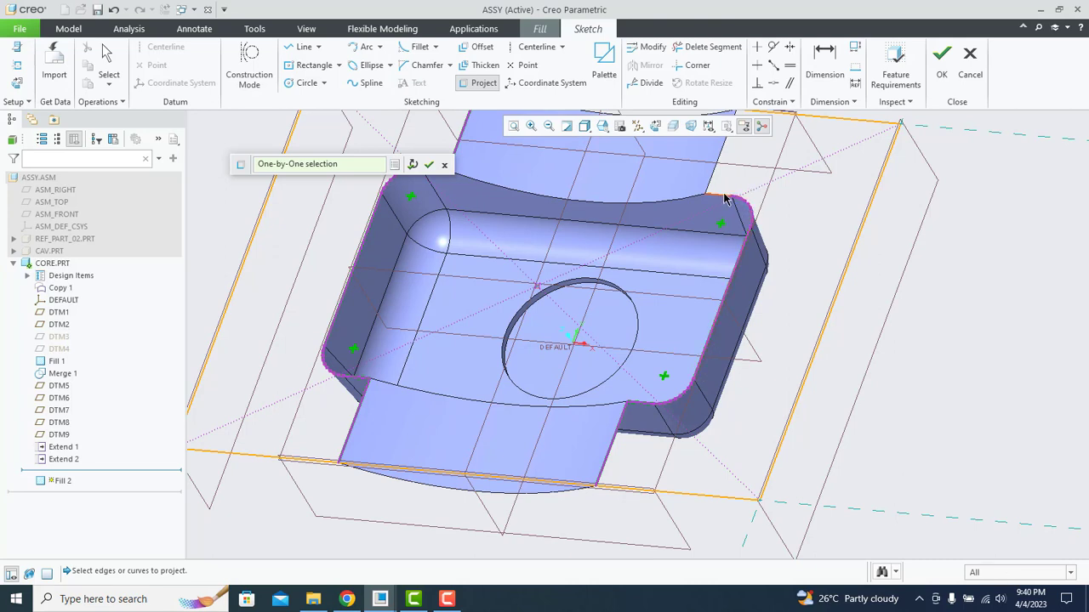
scroll(726, 319, up, 2)
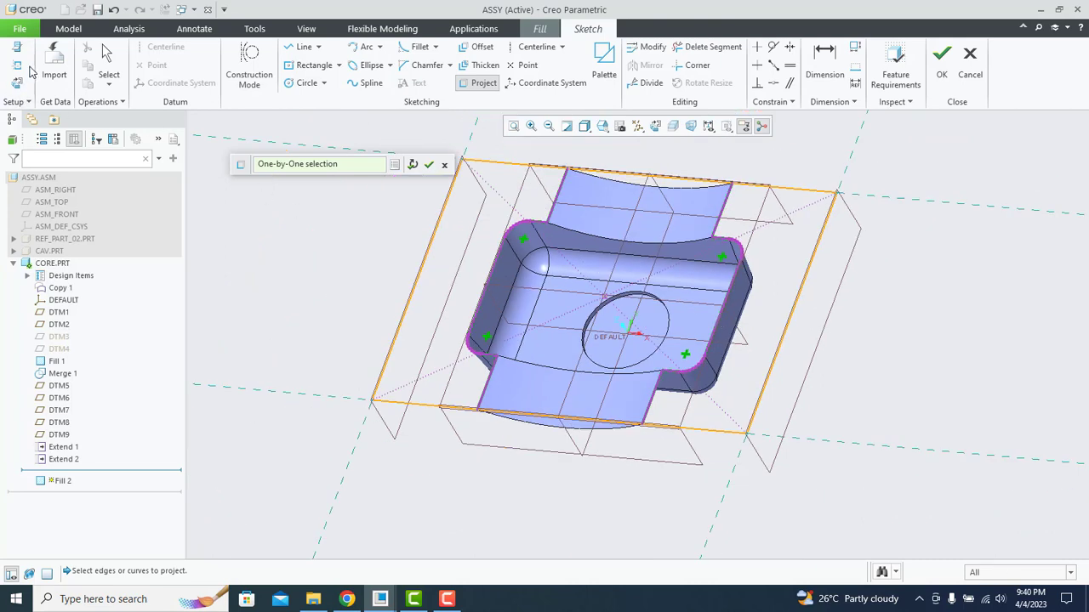
click(429, 165)
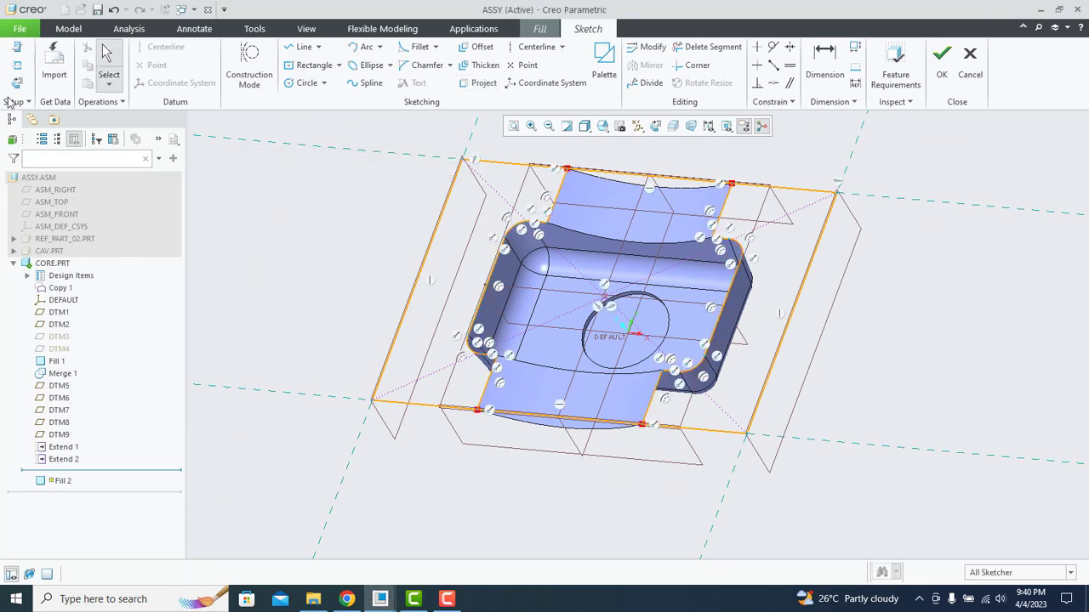
Trim away the rectangle's middle segments between the projected edges on both long sides, leaving two closed end regions.
click(17, 83)
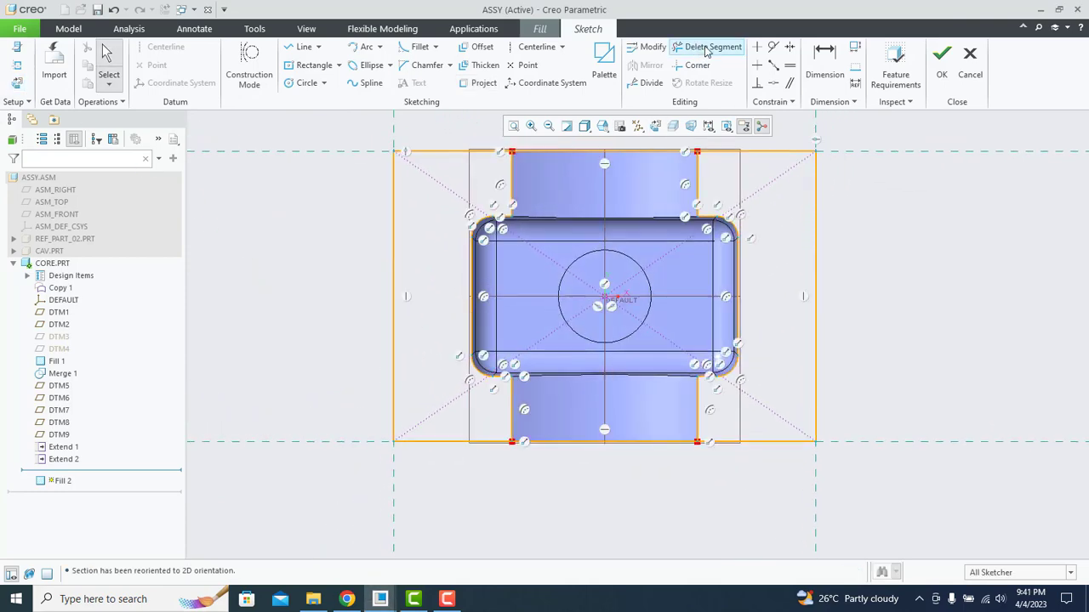
click(704, 47)
click(642, 150)
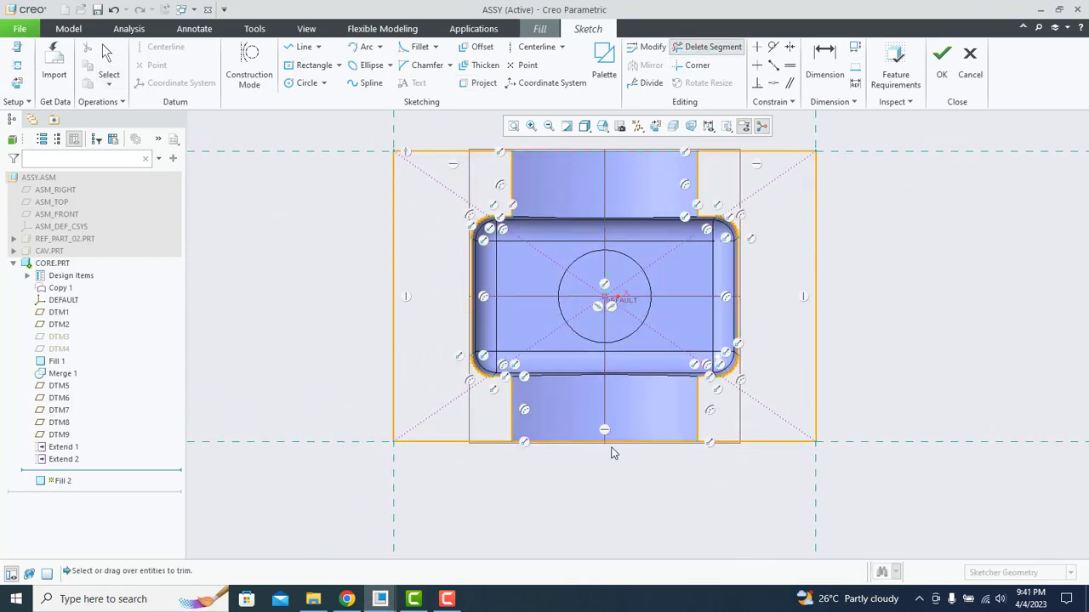
middle_click(499, 513)
Finish the sketch and complete the Fill surface on both ends of the core.
mouse_move(500, 515)
middle_down()
mouse_move(473, 370)
mouse_move(481, 425)
middle_up()
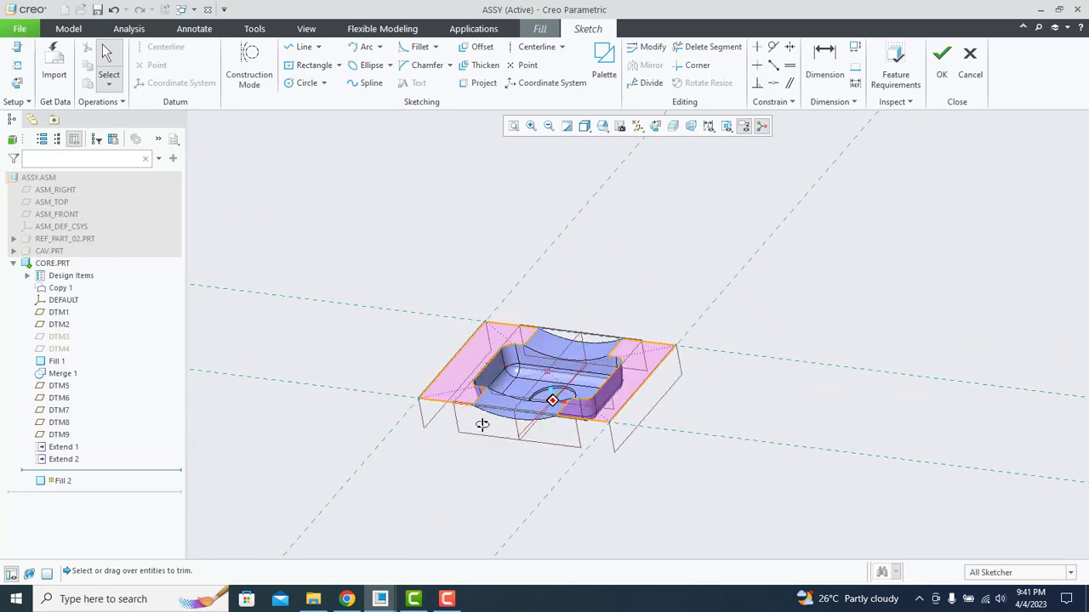
scroll(482, 425, up, 3)
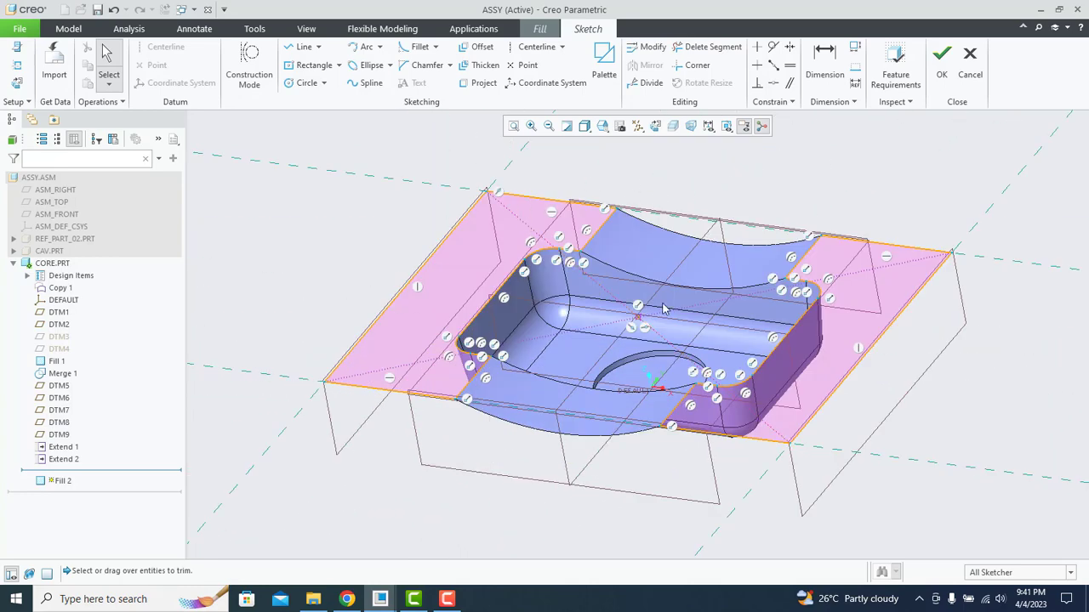
click(942, 57)
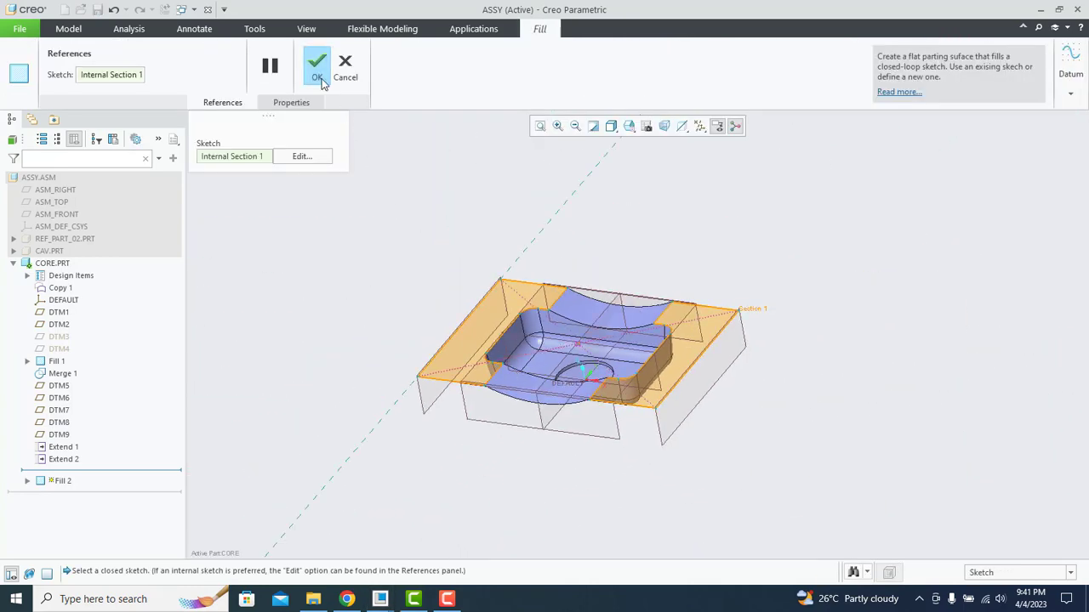
click(317, 66)
key(ctrl+d)
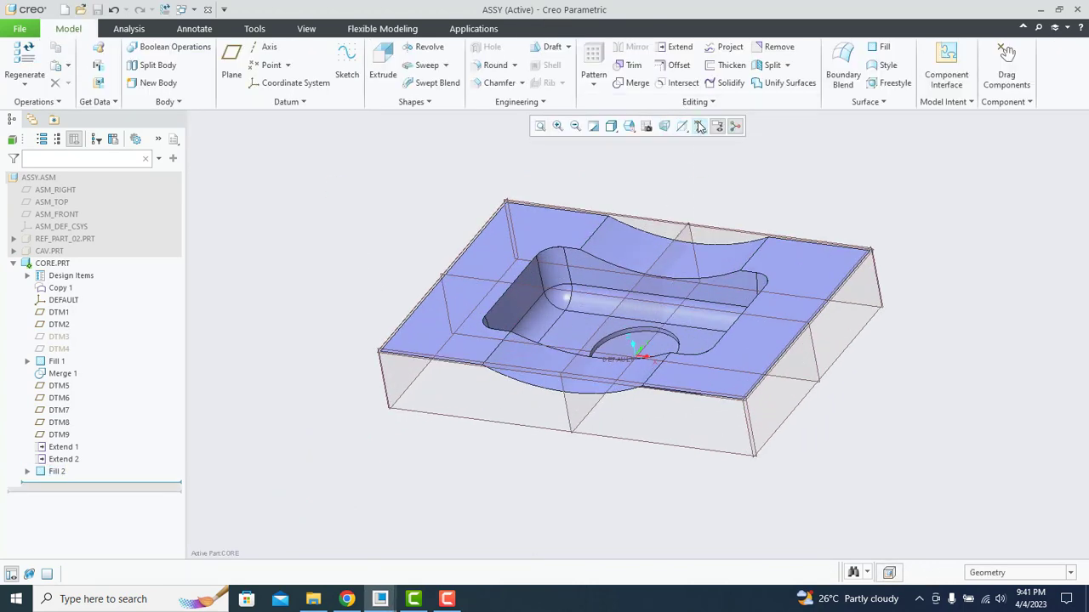
Hide the datum planes and merge the new fill surface with the extended core quilt.
click(699, 126)
click(706, 144)
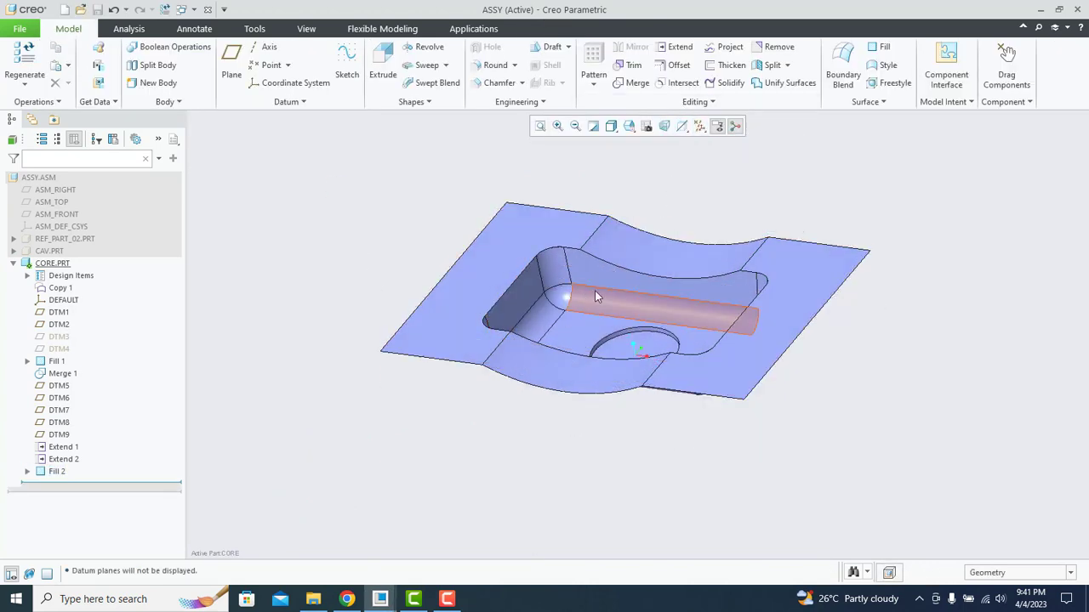
click(638, 250)
ctrl+click(579, 229)
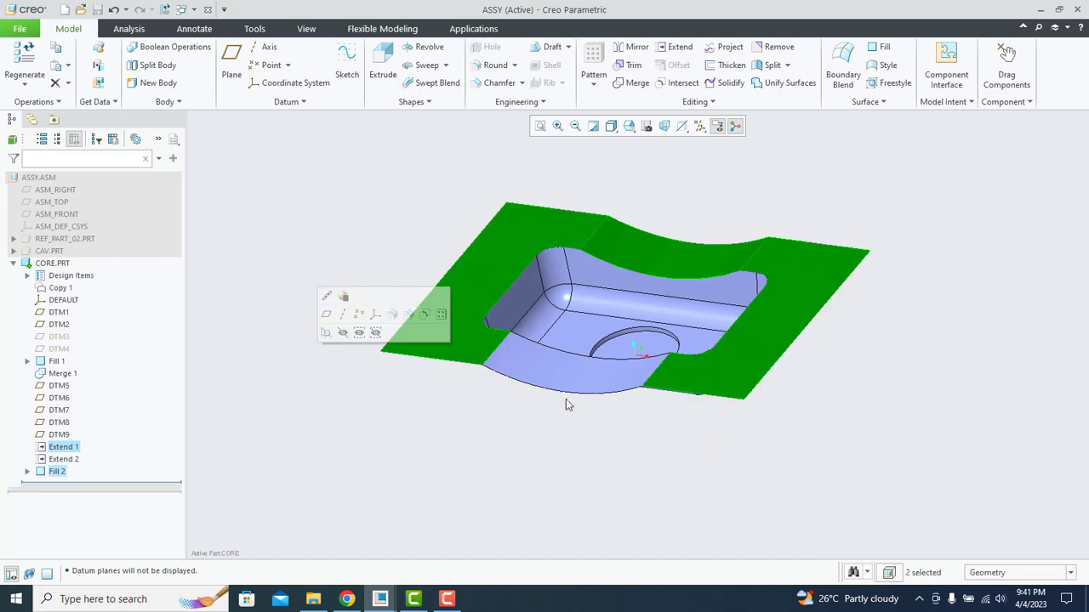
click(631, 82)
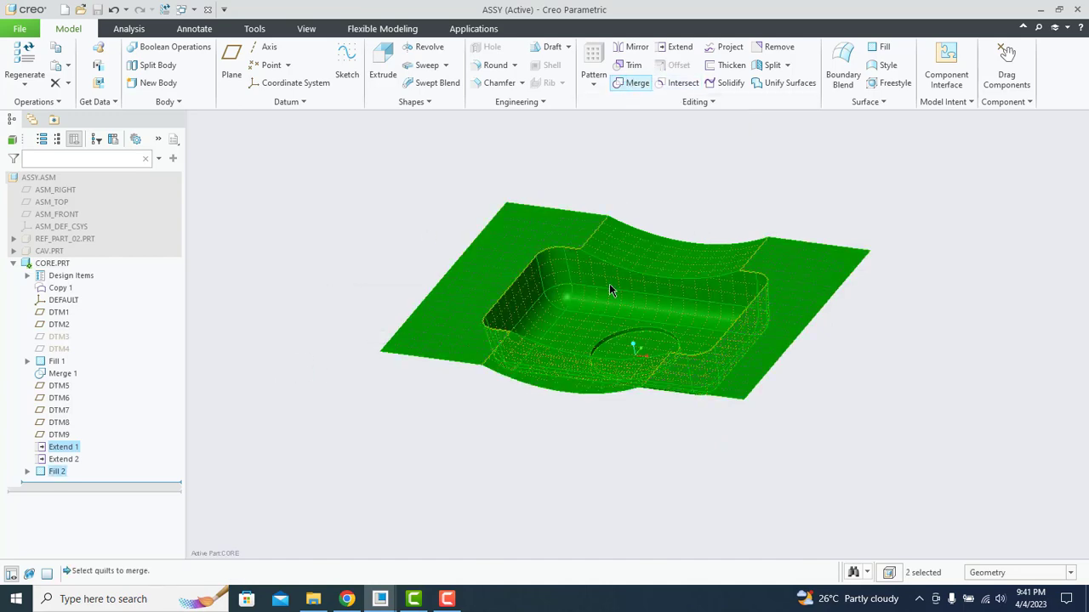
click(460, 74)
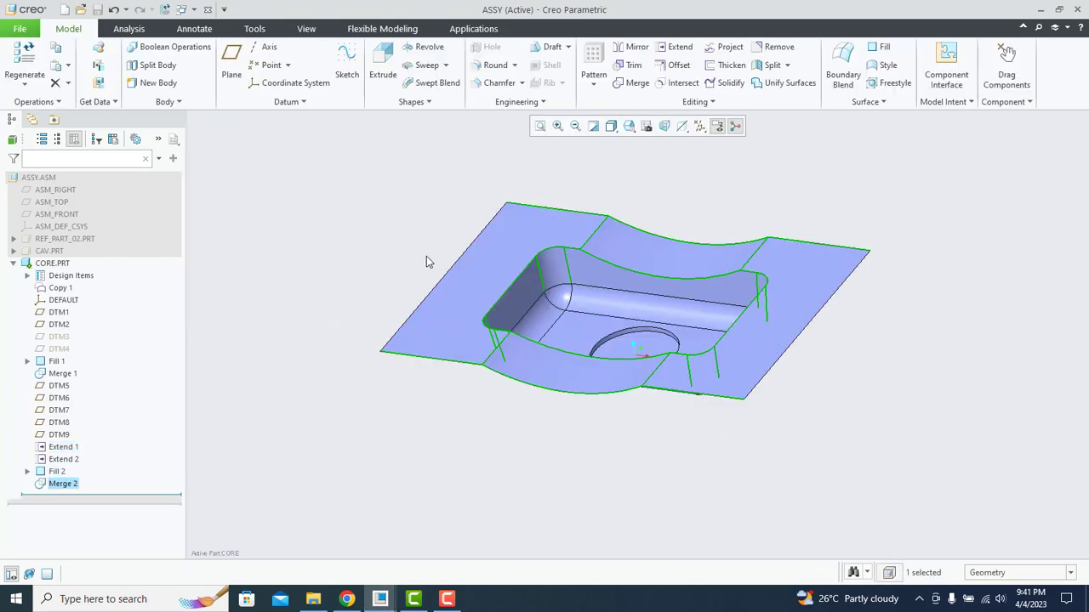
Create a datum plane offset 25 from the core's flat fill surface, on the open side of the pocket.
middle_drag(428, 260, 409, 271)
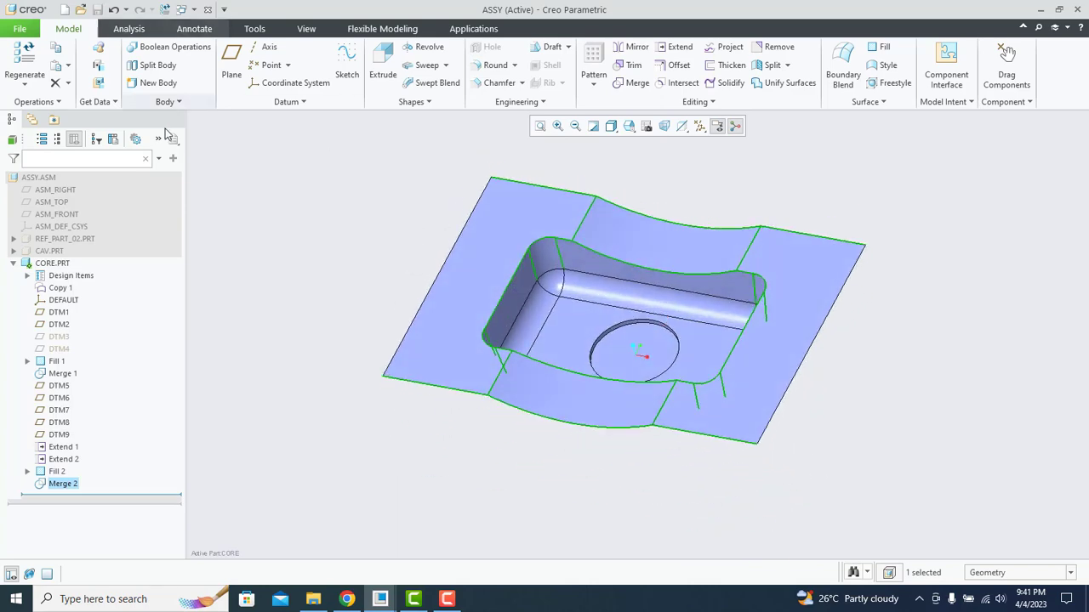
click(232, 64)
click(547, 208)
scroll(398, 415, up, 3)
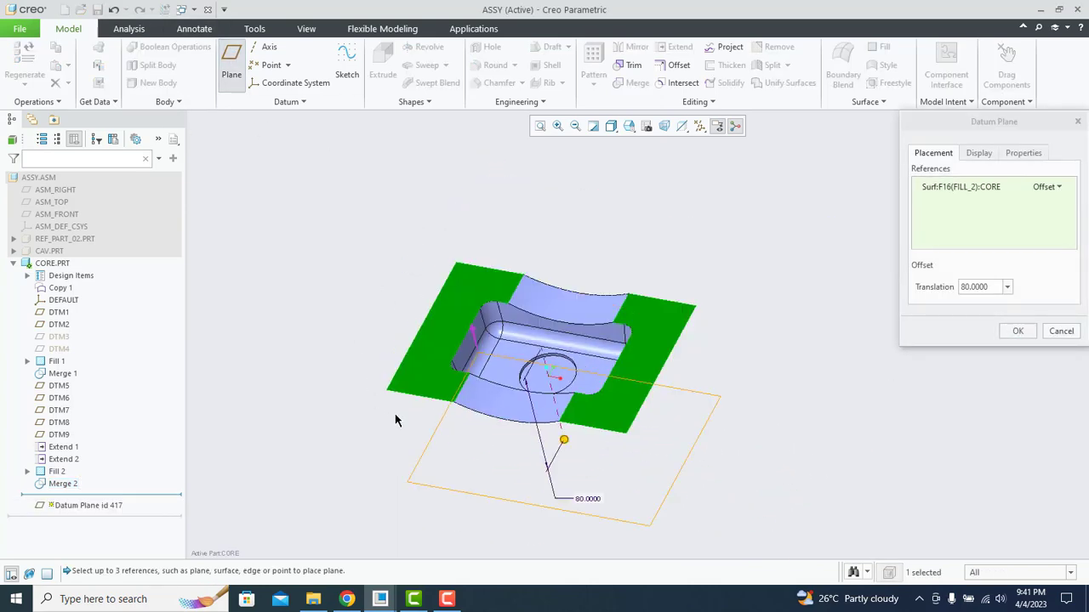
mouse_move(439, 418)
middle_down()
mouse_move(432, 381)
mouse_move(442, 407)
middle_up()
drag(526, 431, 522, 309)
click(990, 286)
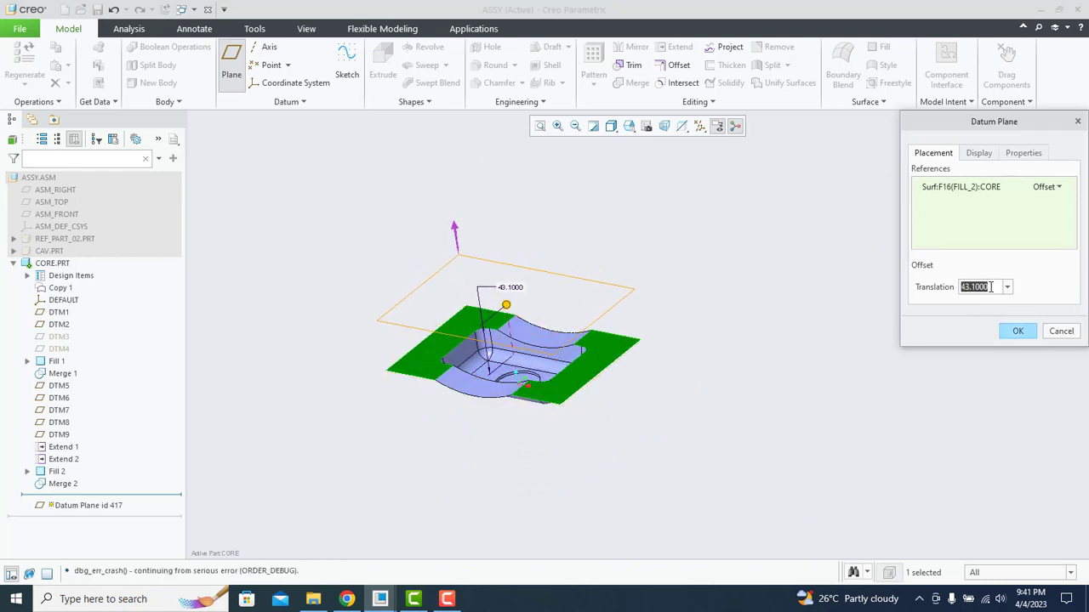
text(25)
key(Return)
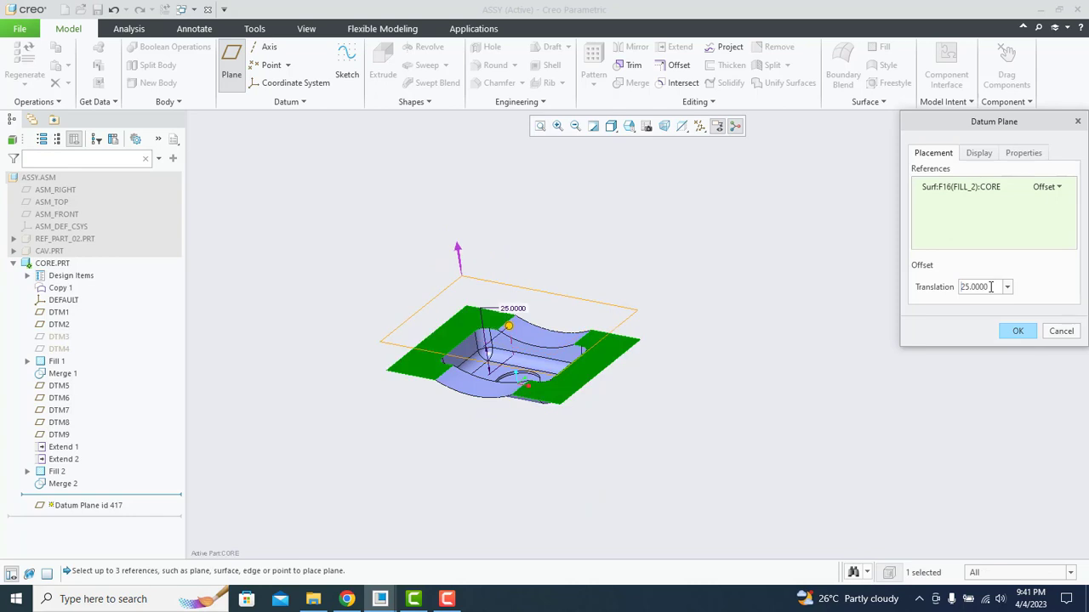
click(1019, 334)
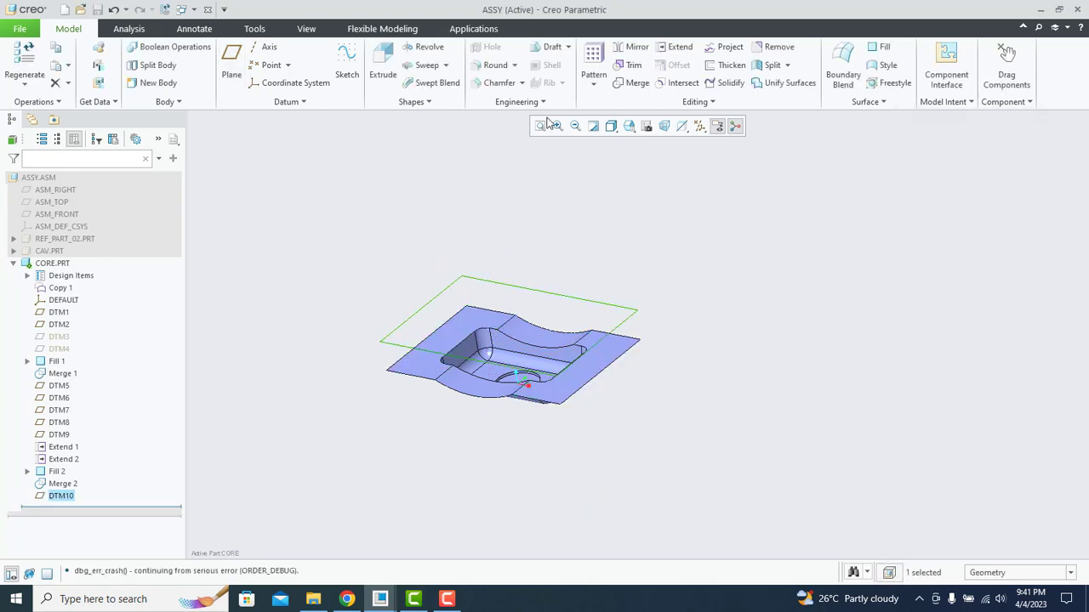
Turn on datum plane display and hide planes DTM5 through DTM9 of the core.
click(699, 126)
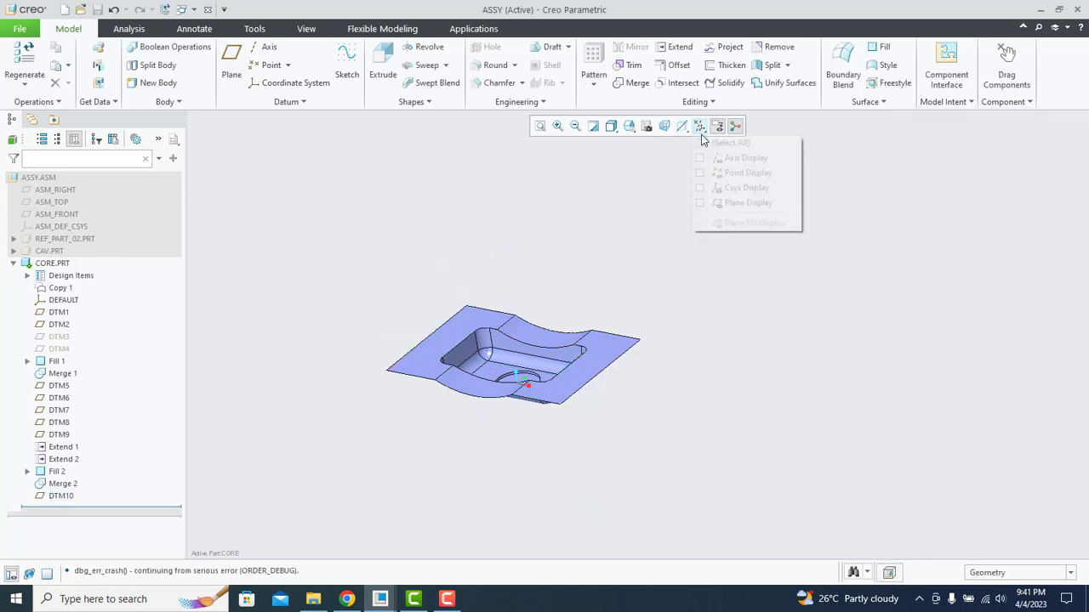
click(702, 204)
mouse_move(421, 367)
middle_down()
mouse_move(425, 382)
mouse_move(430, 372)
middle_up()
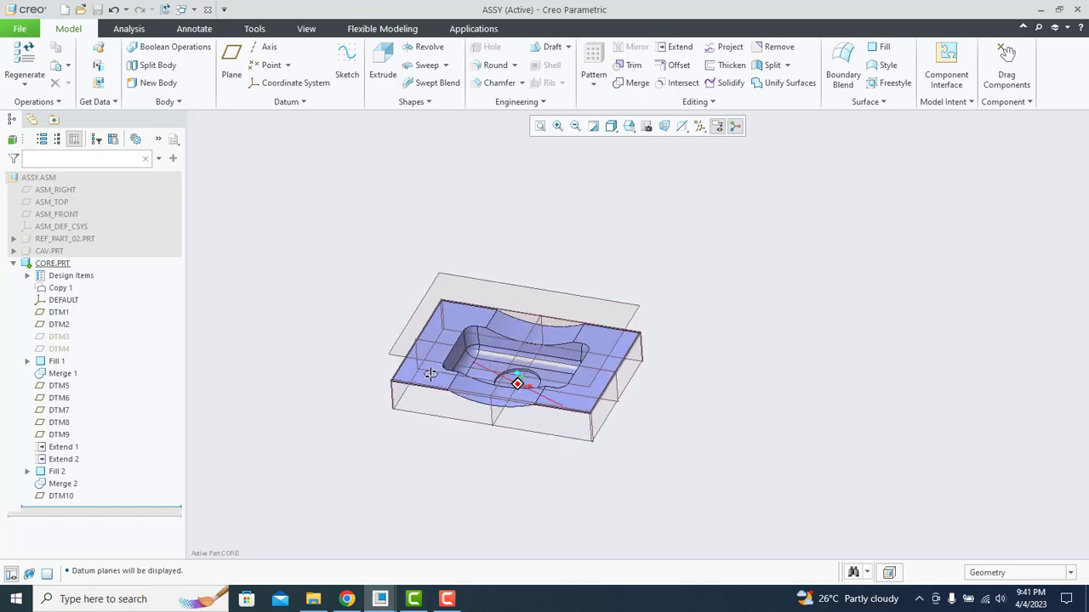
click(58, 434)
shift+click(58, 385)
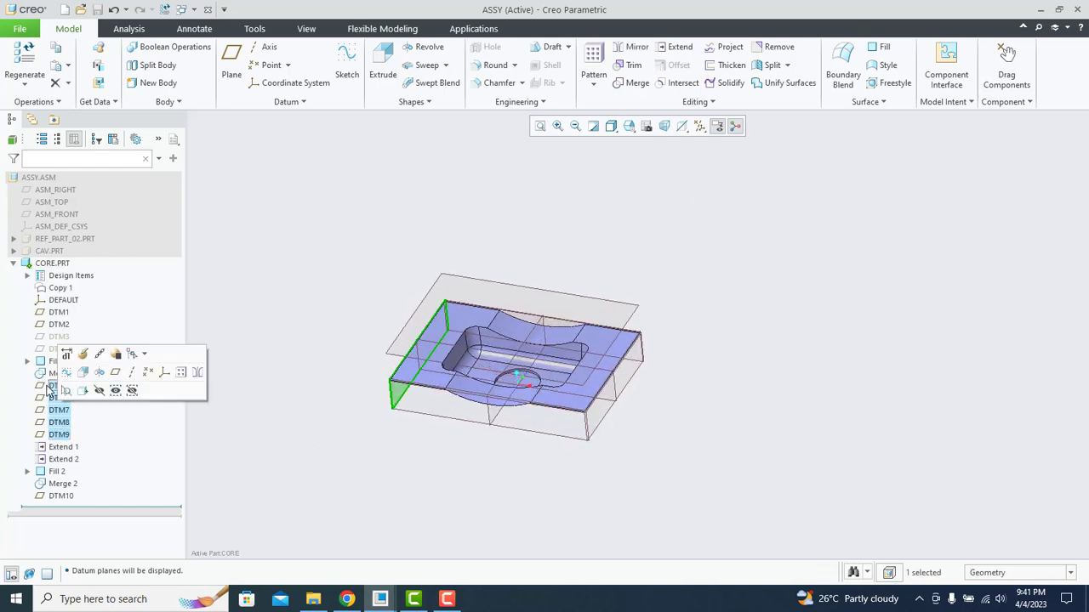
right_click(58, 385)
click(74, 360)
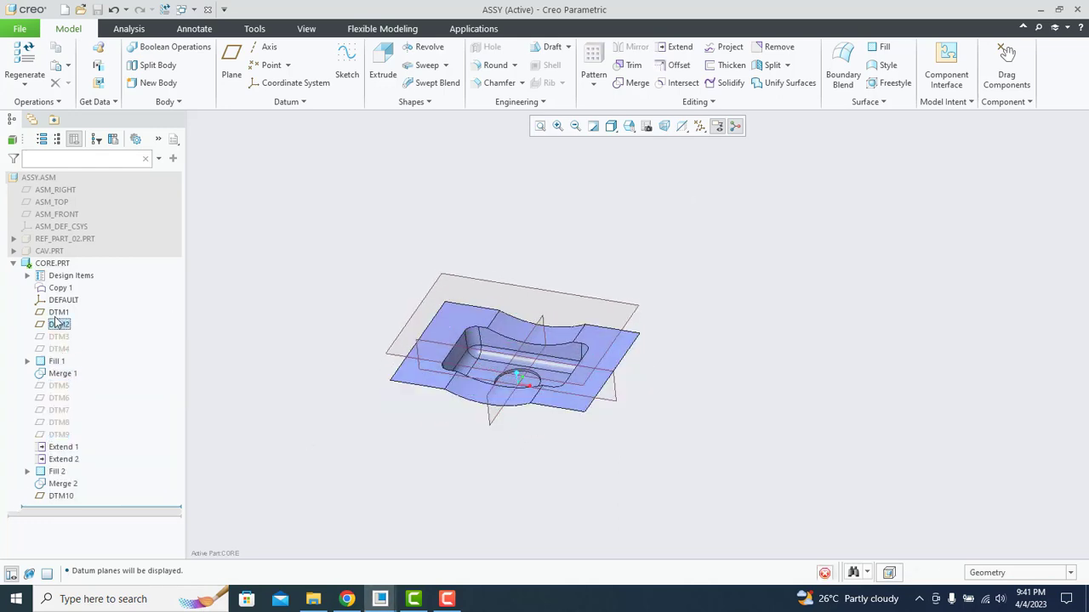
Hide the core's DEFAULT coordinate system and planes DTM1 and DTM2.
click(58, 324)
shift+click(63, 299)
right_click(63, 300)
click(80, 276)
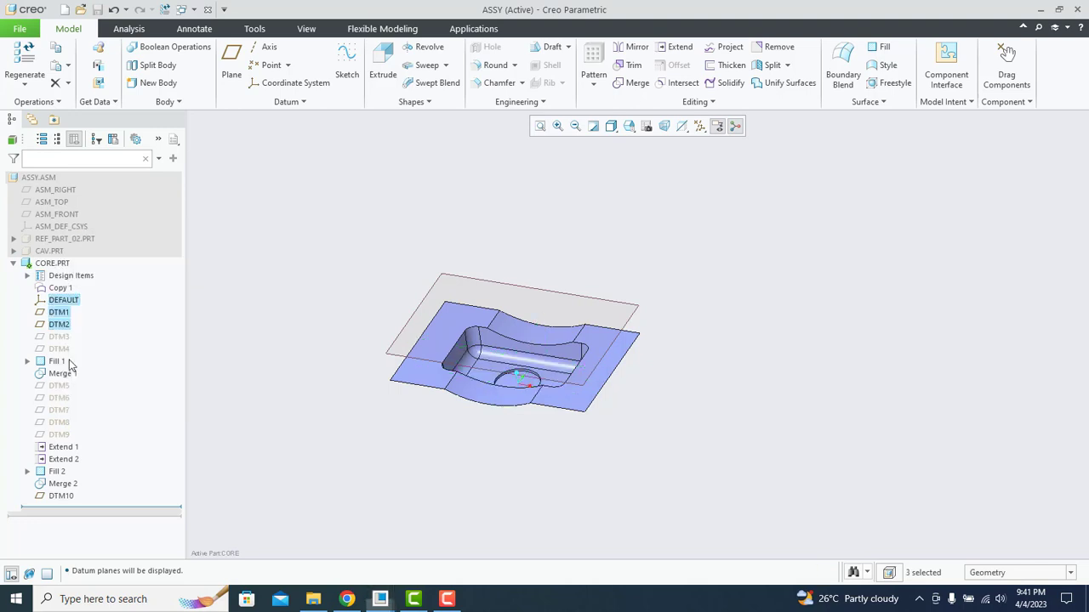
Start an Extend of the core quilt with all its outer boundary edges selected as one chain.
scroll(383, 425, down, 4)
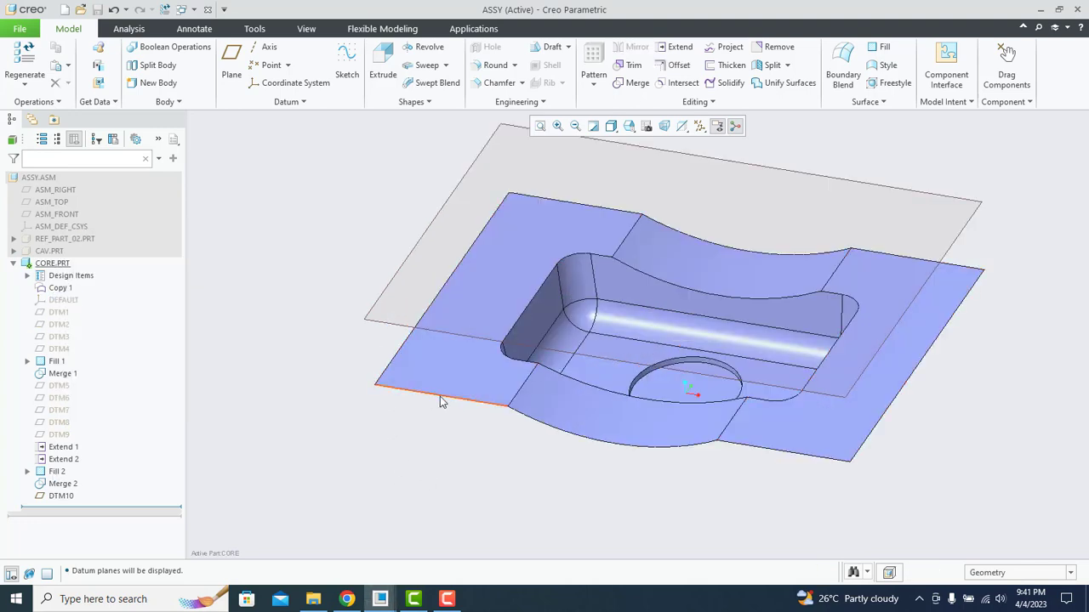
click(440, 397)
click(676, 49)
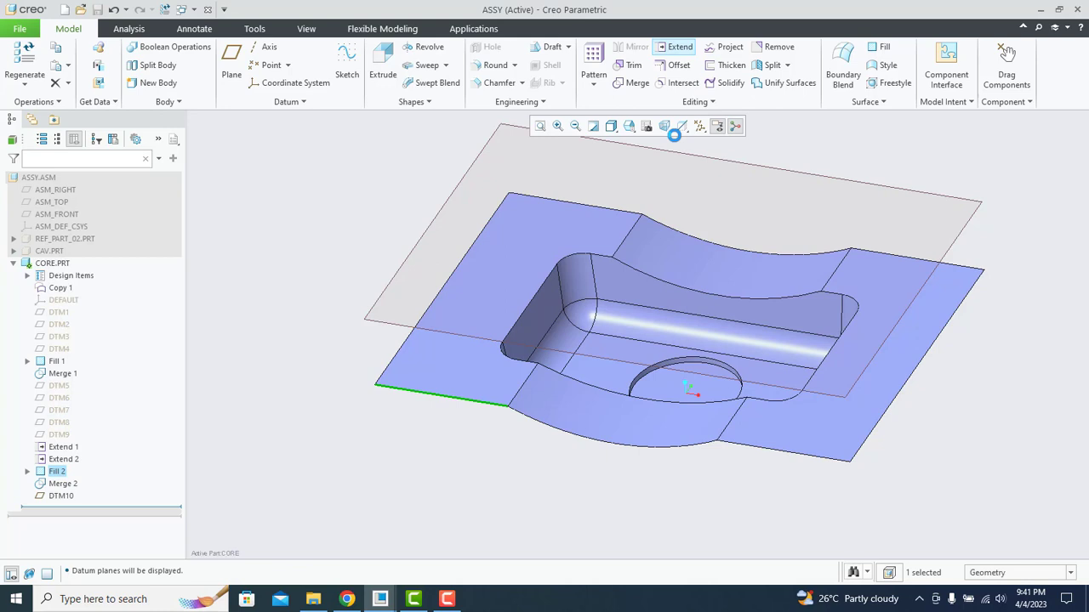
shift+click(544, 427)
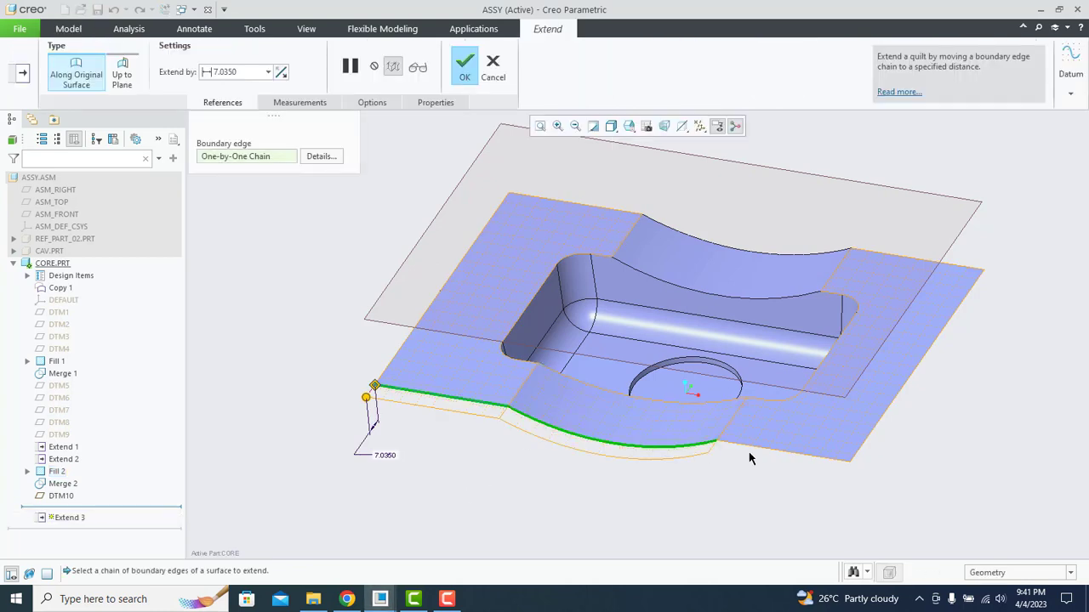
shift+click(766, 444)
shift+click(869, 435)
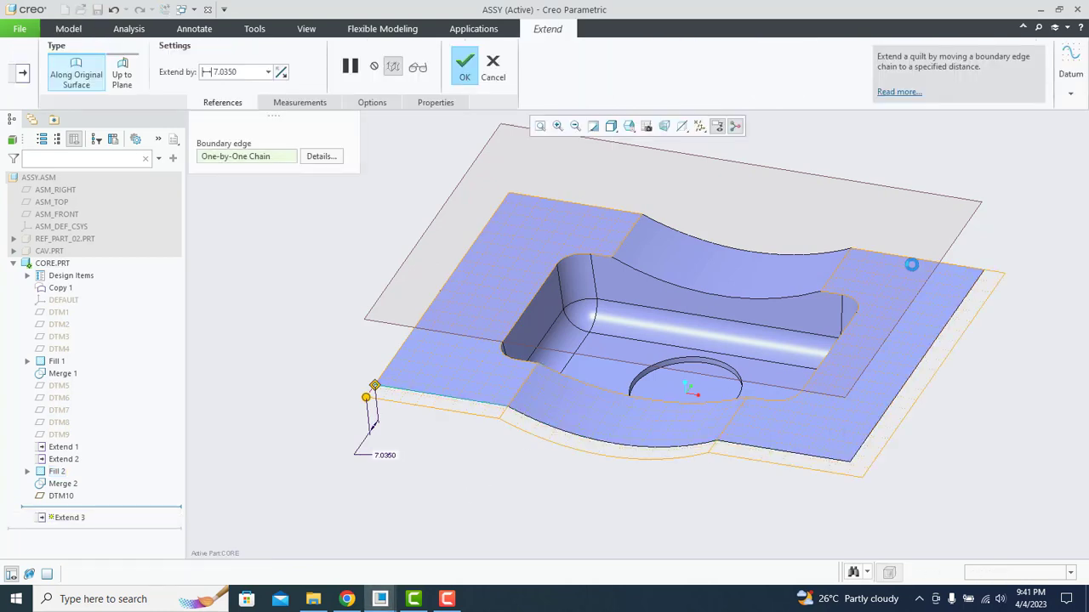
shift+click(915, 258)
shift+click(805, 253)
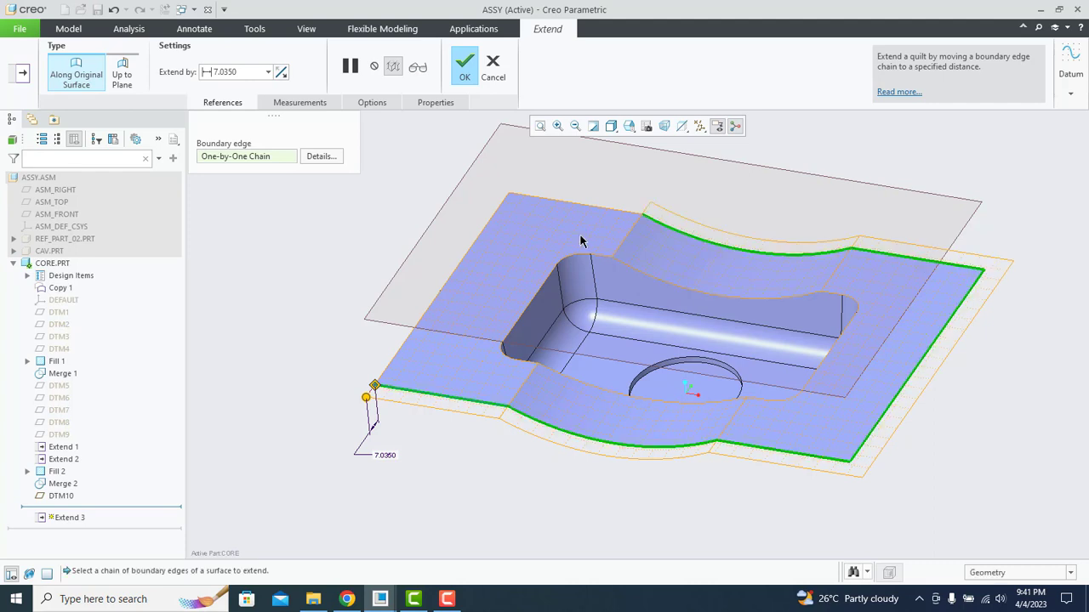
shift+click(587, 209)
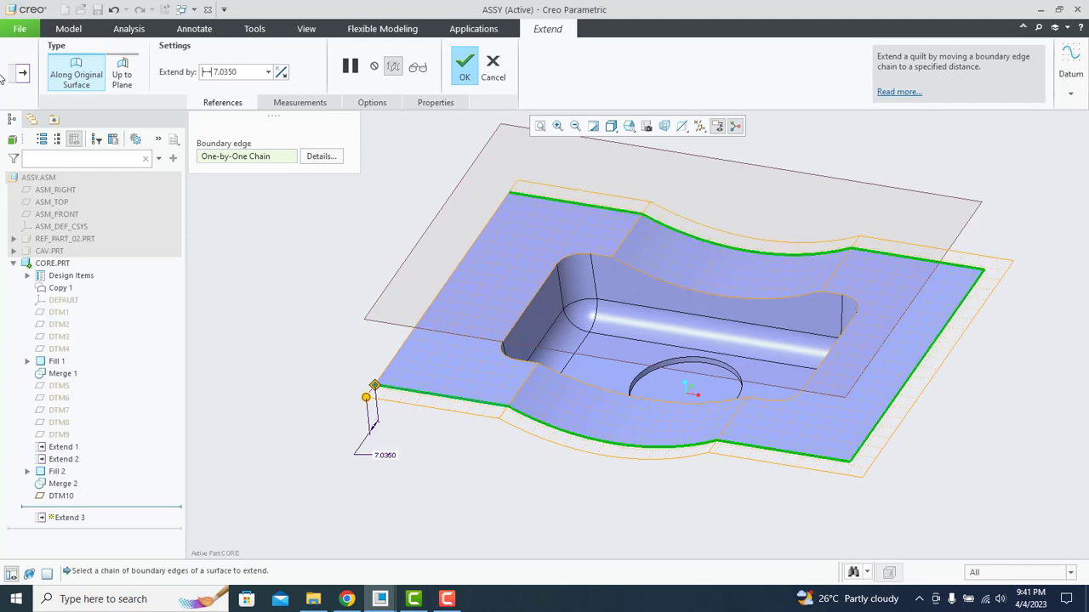
shift+click(490, 223)
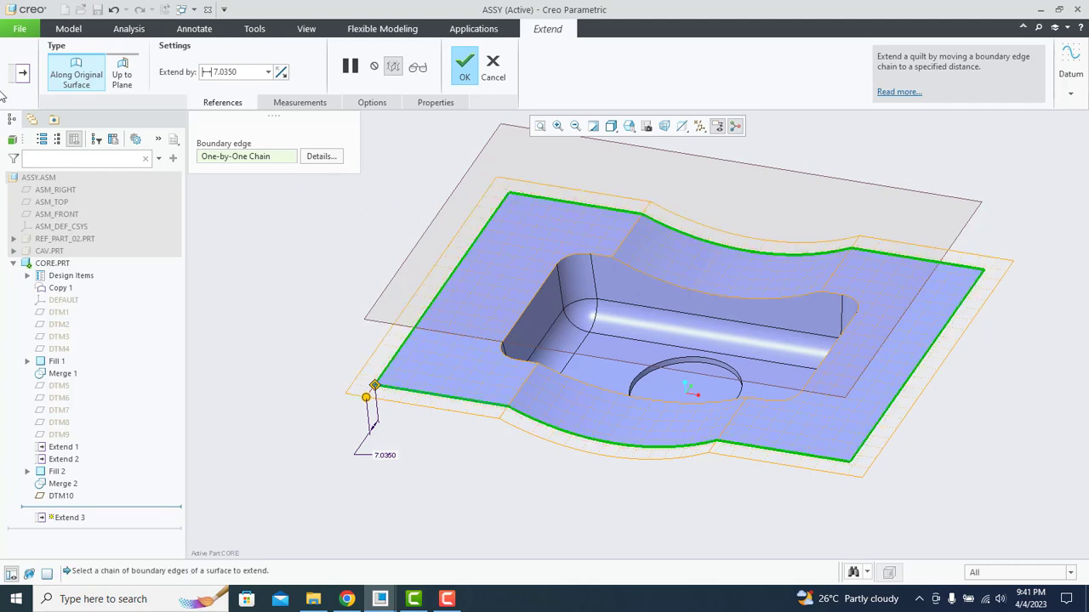
Extend the selected boundary chain up to plane DTM10 to form the core's side walls.
click(122, 74)
click(364, 322)
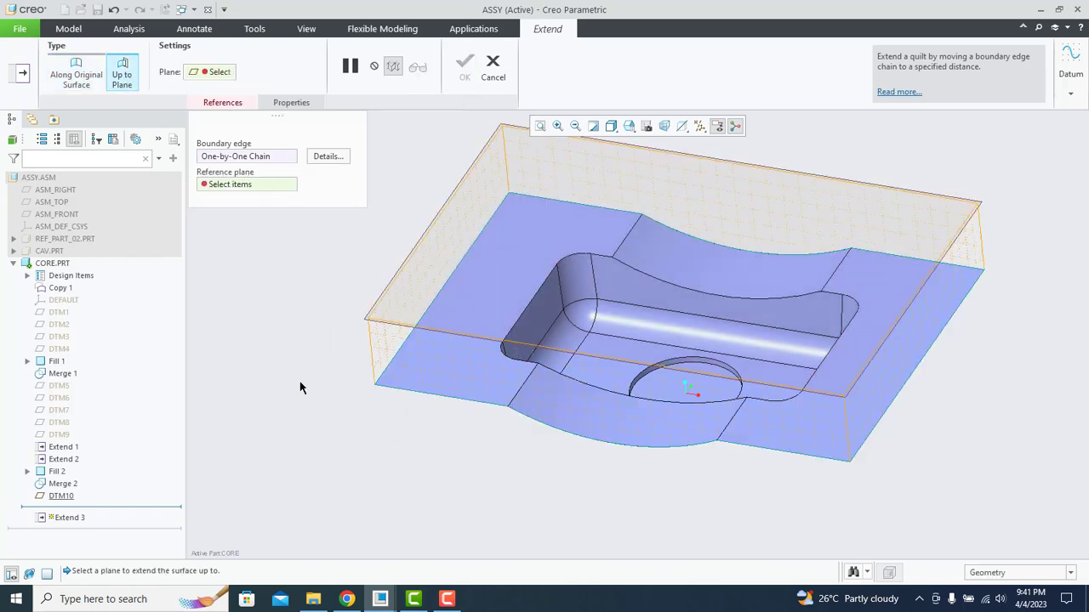
middle_click(251, 418)
mouse_move(252, 419)
middle_down()
mouse_move(262, 416)
mouse_move(267, 374)
mouse_move(244, 433)
middle_up()
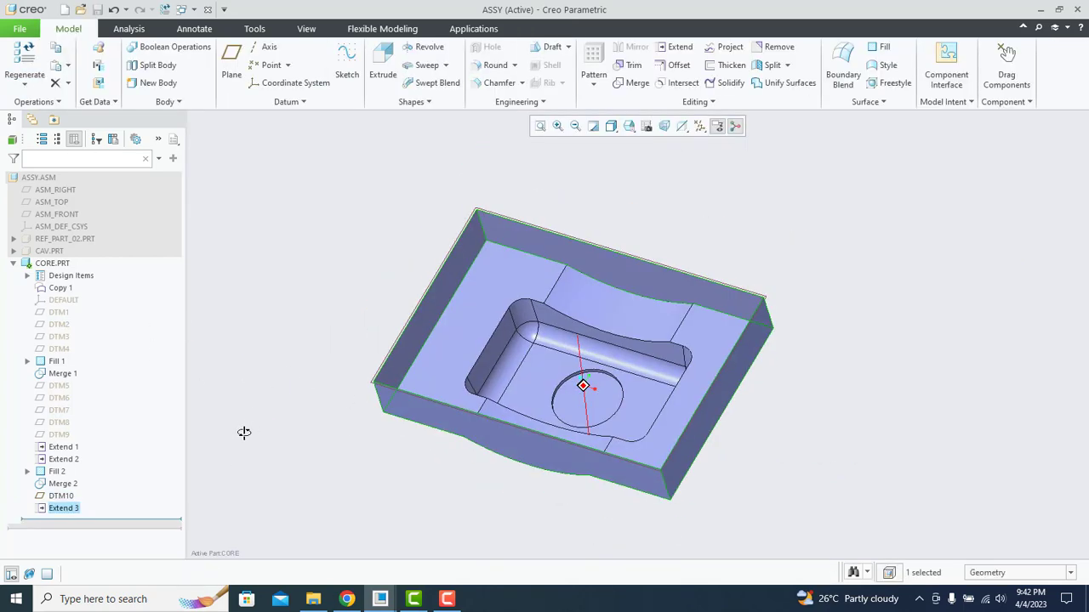
Start a Boundary Blend with the two full long rim edges of the side walls as first-direction chains.
click(843, 61)
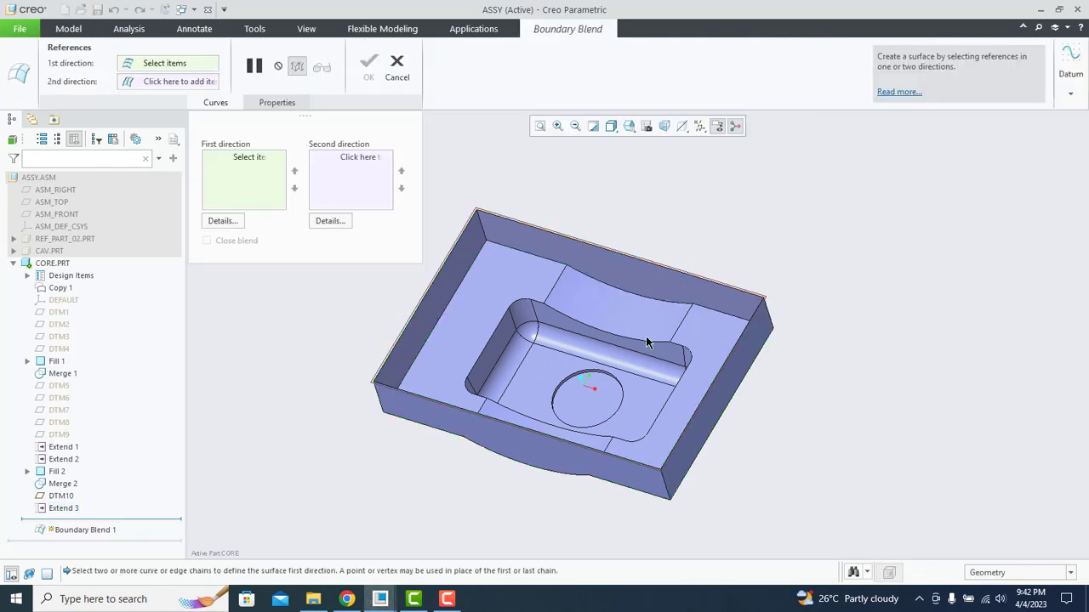
click(646, 341)
ctrl+click(626, 458)
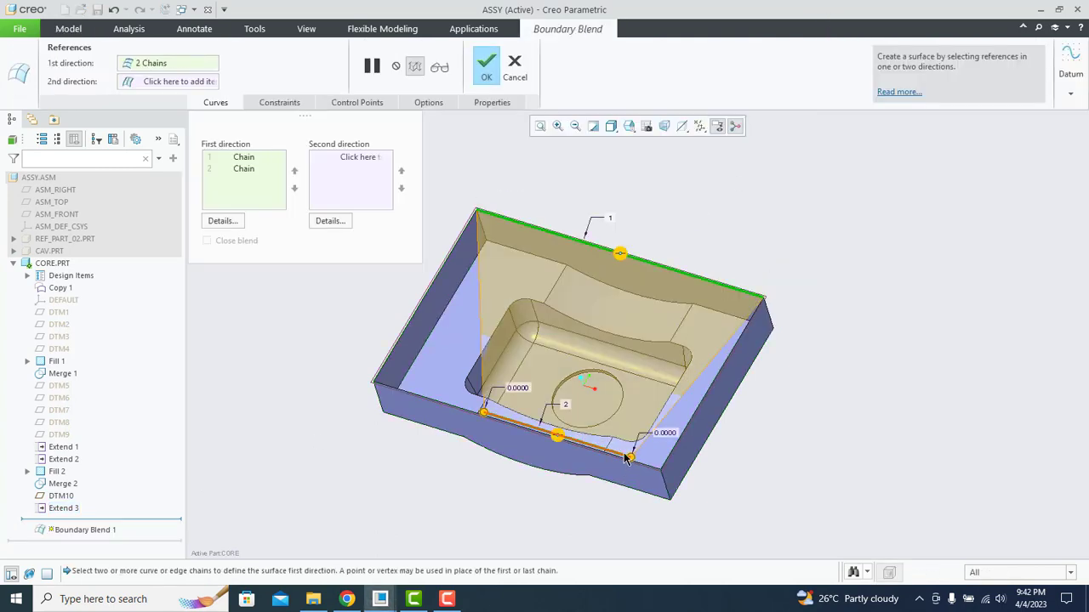
ctrl+click(625, 458)
ctrl+click(597, 471)
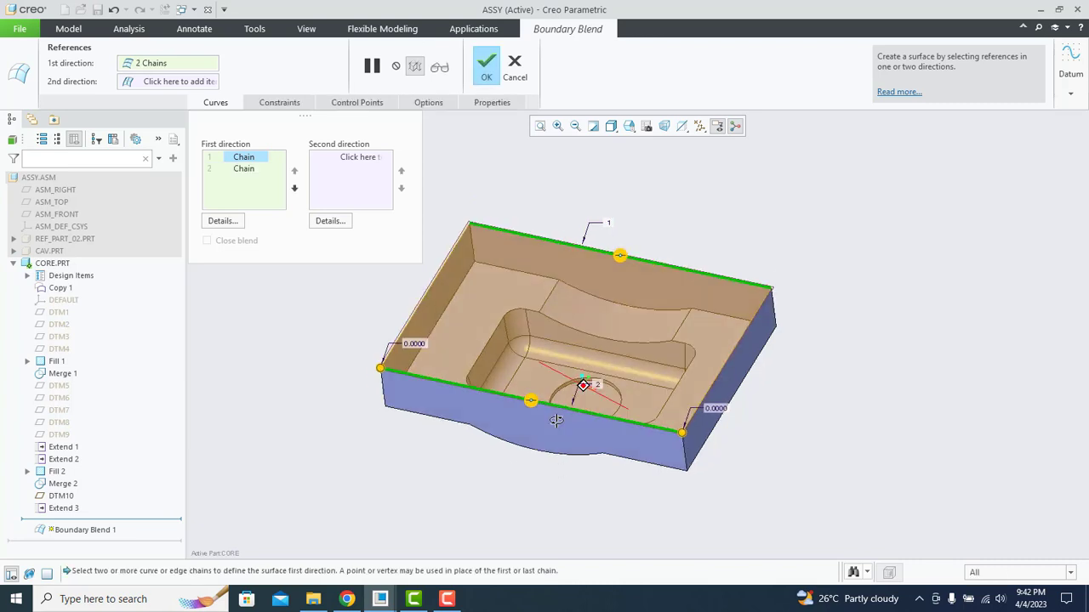
middle_drag(597, 470, 467, 388)
Add the short rim edge as a second-direction chain and complete the Boundary Blend closing the open side.
click(391, 172)
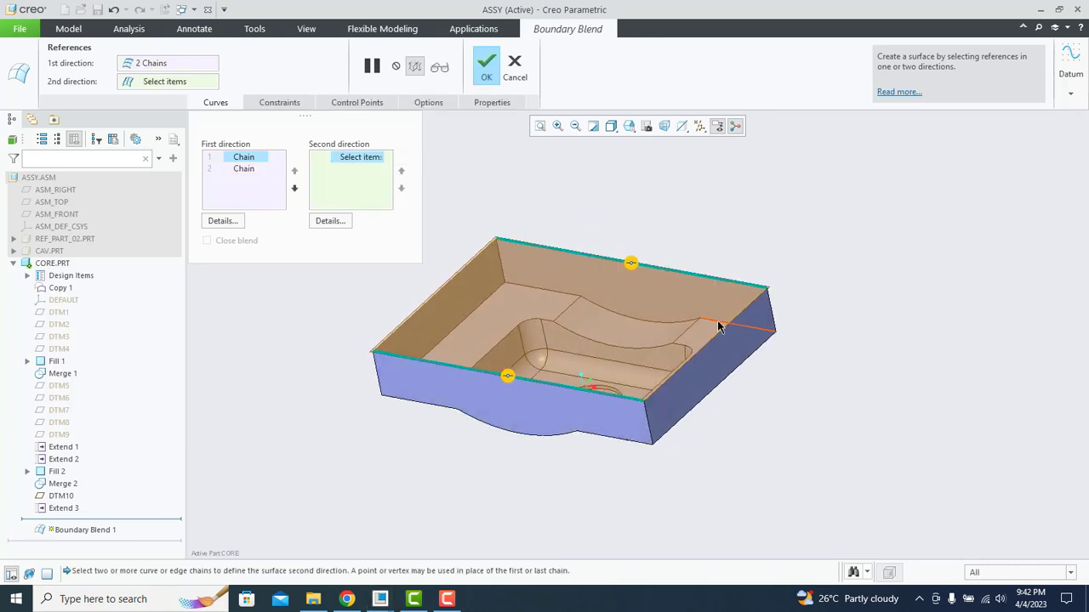
click(735, 324)
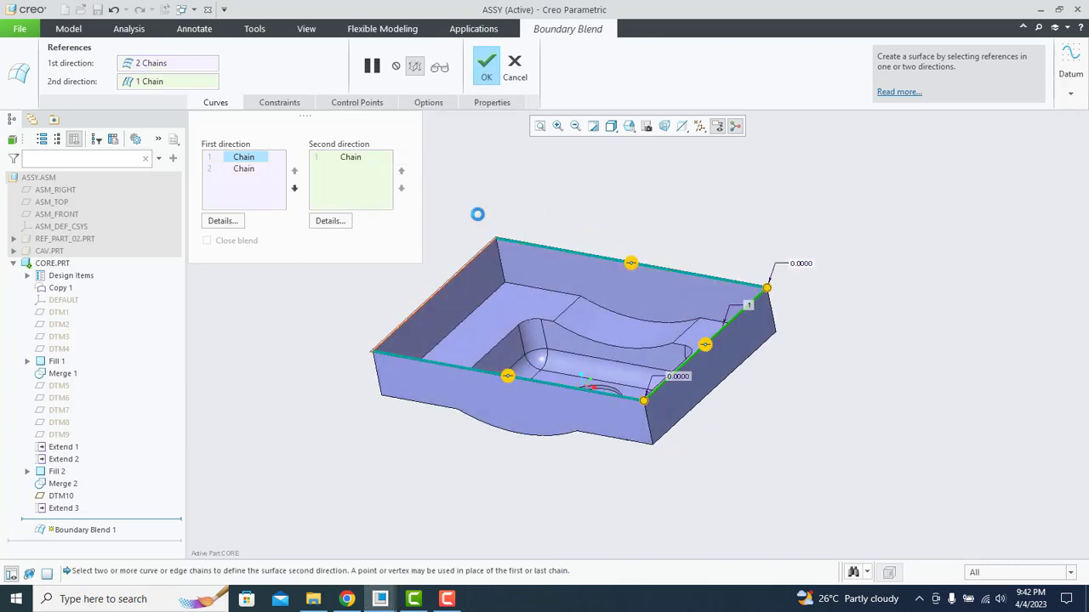
click(487, 64)
Switch the model's display style to No Hidden.
middle_drag(501, 263, 420, 281)
middle_drag(482, 255, 520, 408)
click(611, 128)
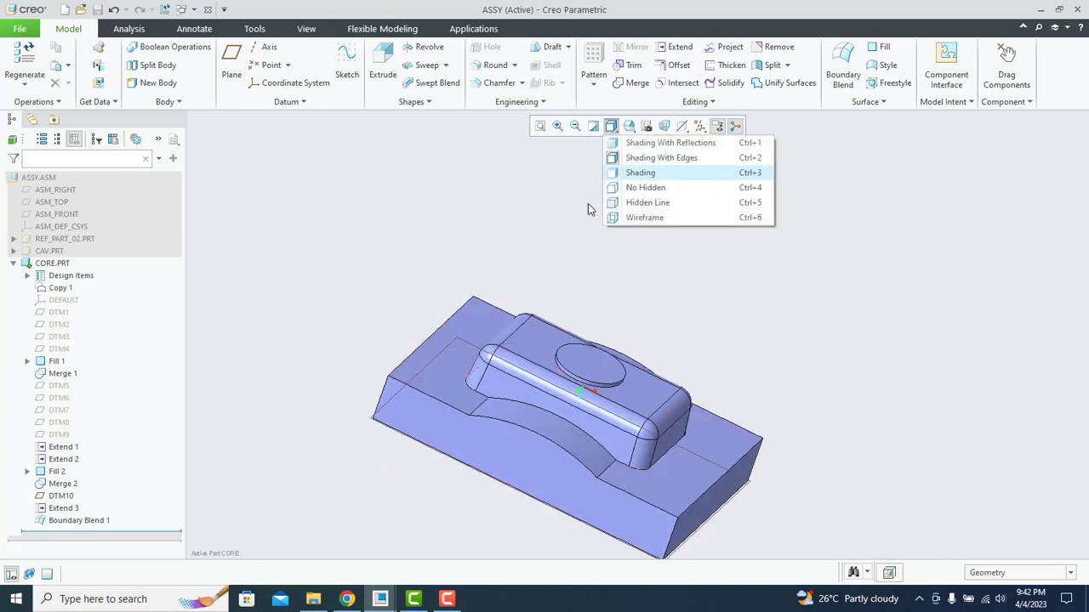
click(634, 173)
click(609, 128)
click(646, 187)
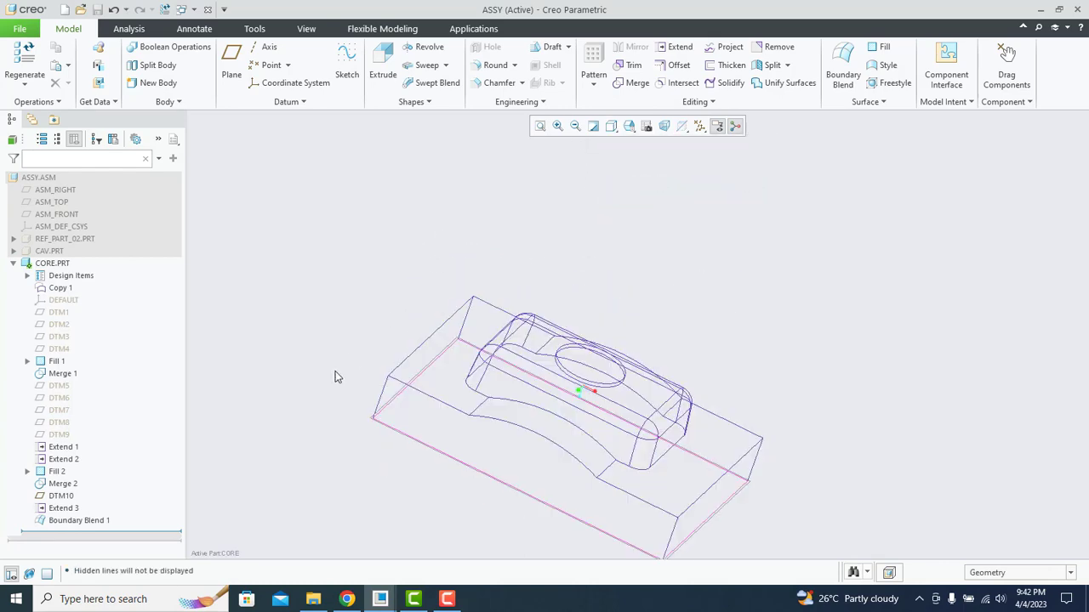
Merge the boundary blend quilt with the extended core quilt into one closed quilt.
middle_drag(335, 371, 315, 321)
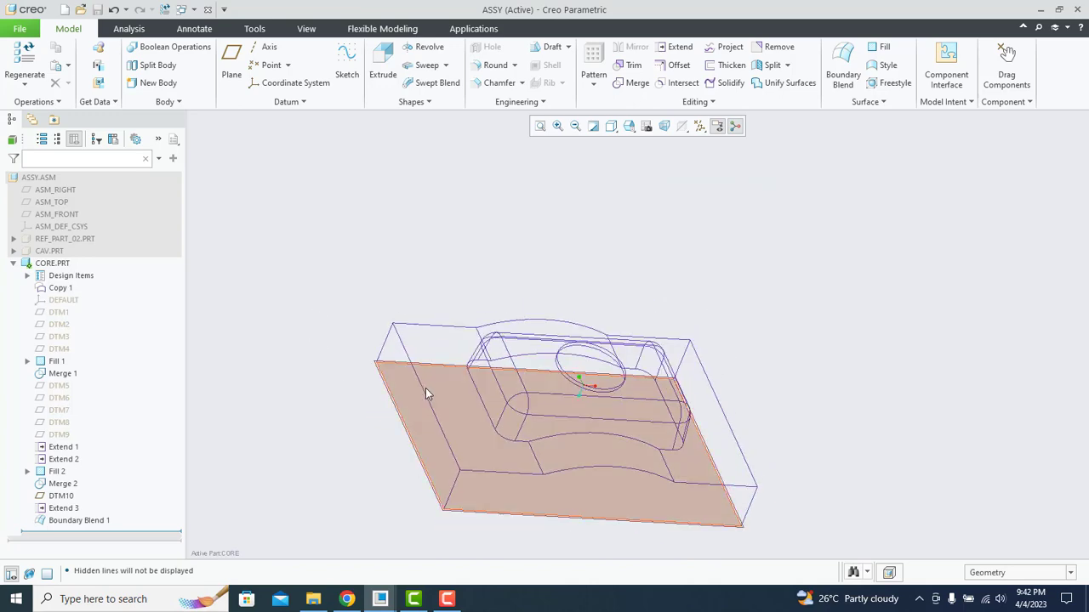
scroll(434, 383, down, 3)
click(484, 396)
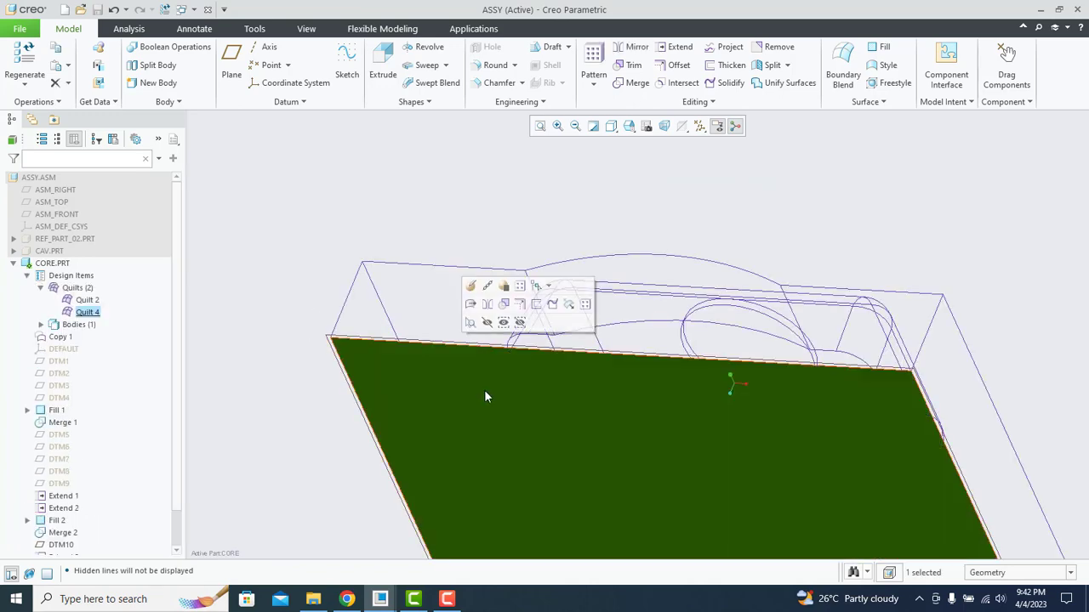
ctrl+click(442, 315)
key(ctrl+d)
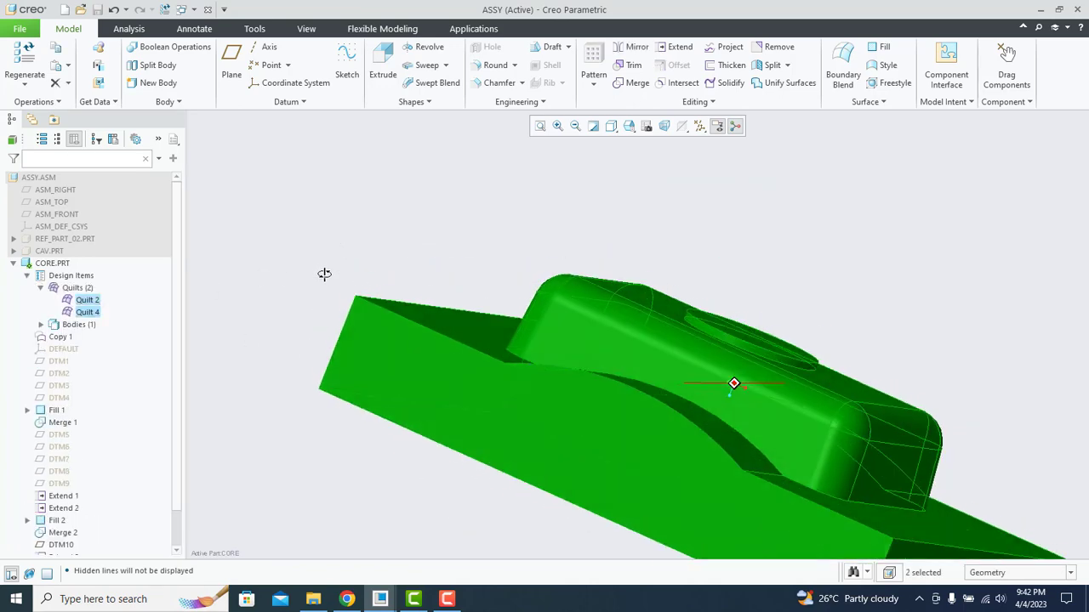
click(633, 82)
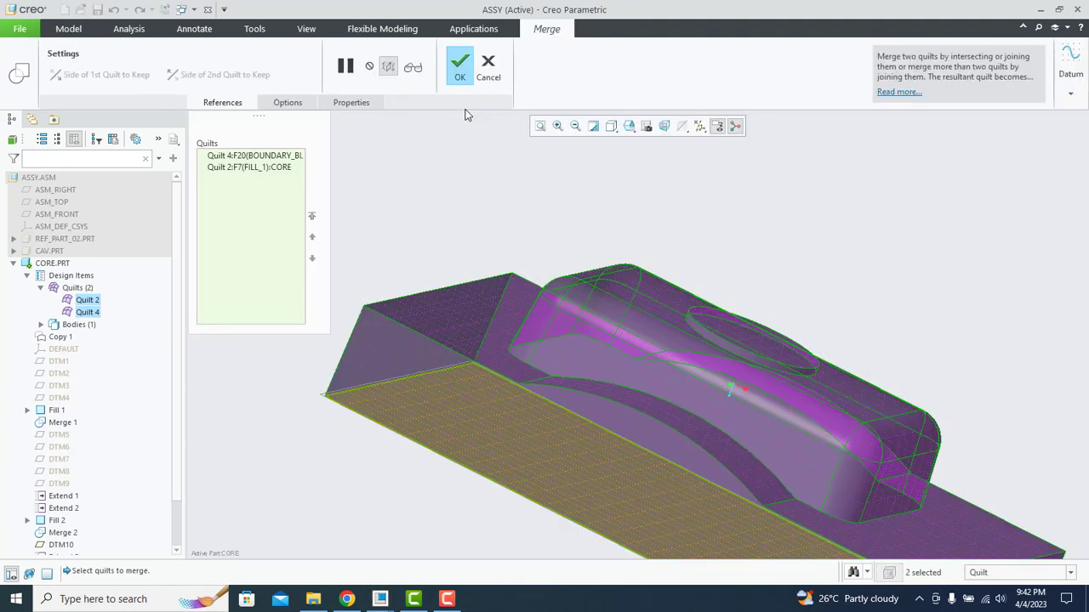
middle_click(386, 230)
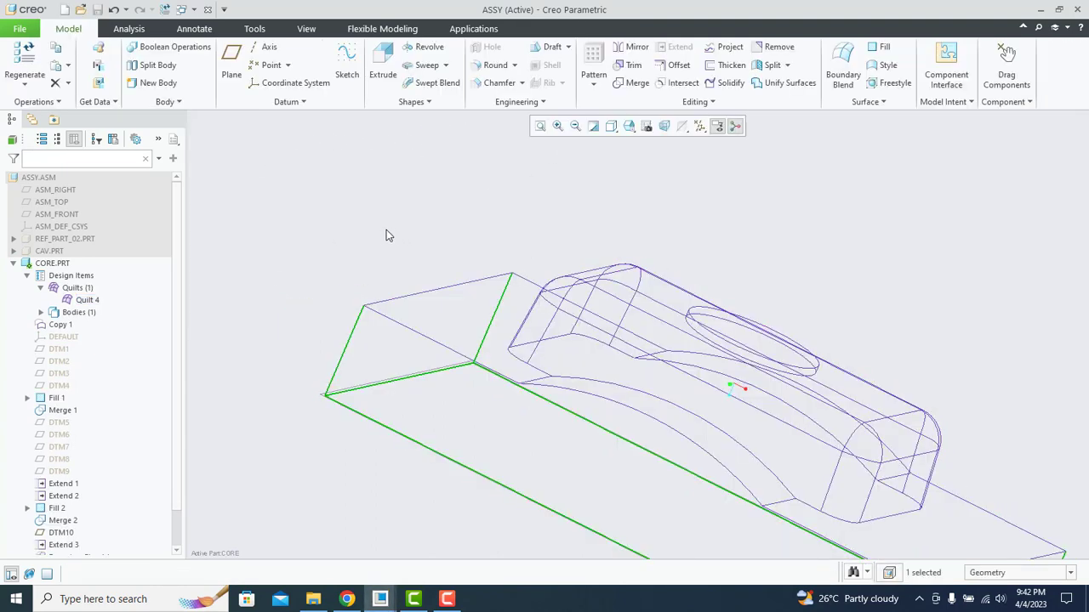
Solidify the merged core quilt, filling it with solid material.
scroll(352, 260, up, 3)
scroll(380, 291, up, 4)
middle_drag(380, 291, 341, 408)
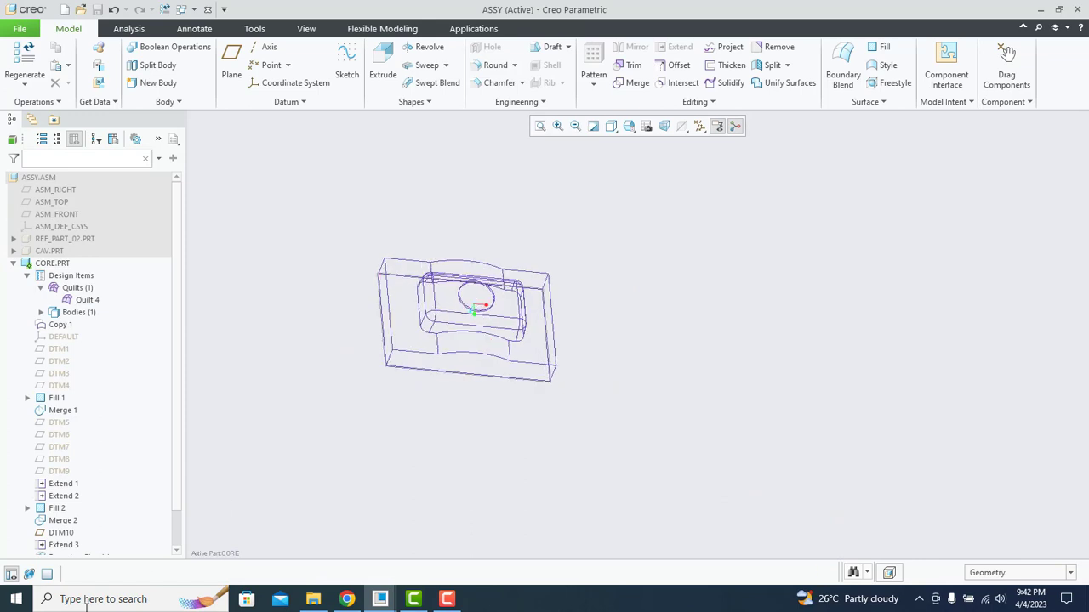
scroll(56, 518, down, 1)
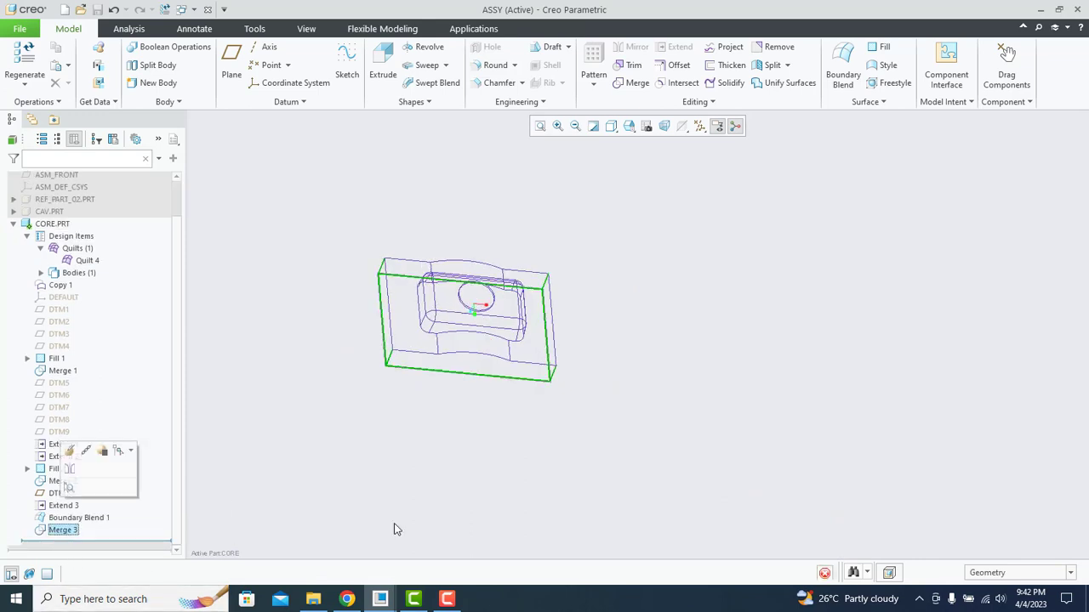
click(729, 83)
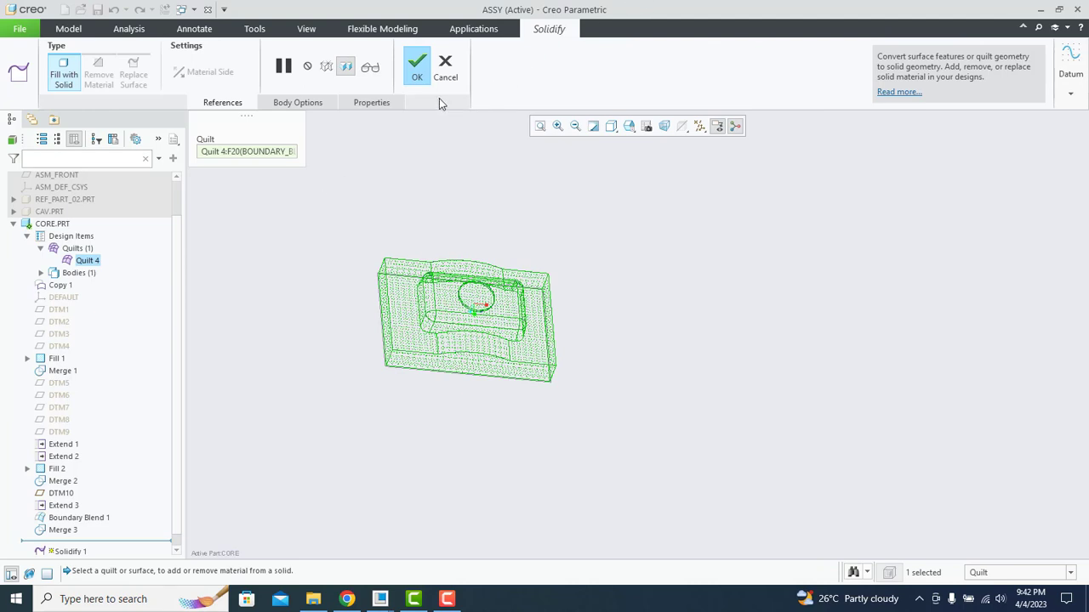
click(419, 68)
scroll(360, 314, down, 4)
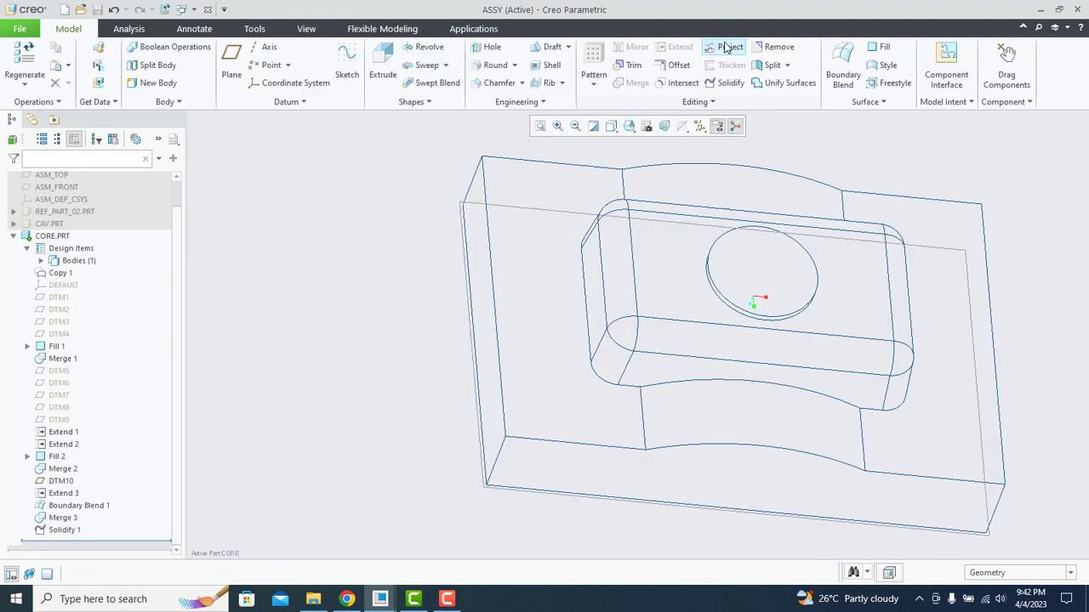
Switch the model's display style to Shading With Edges and view the solid core from above.
click(611, 127)
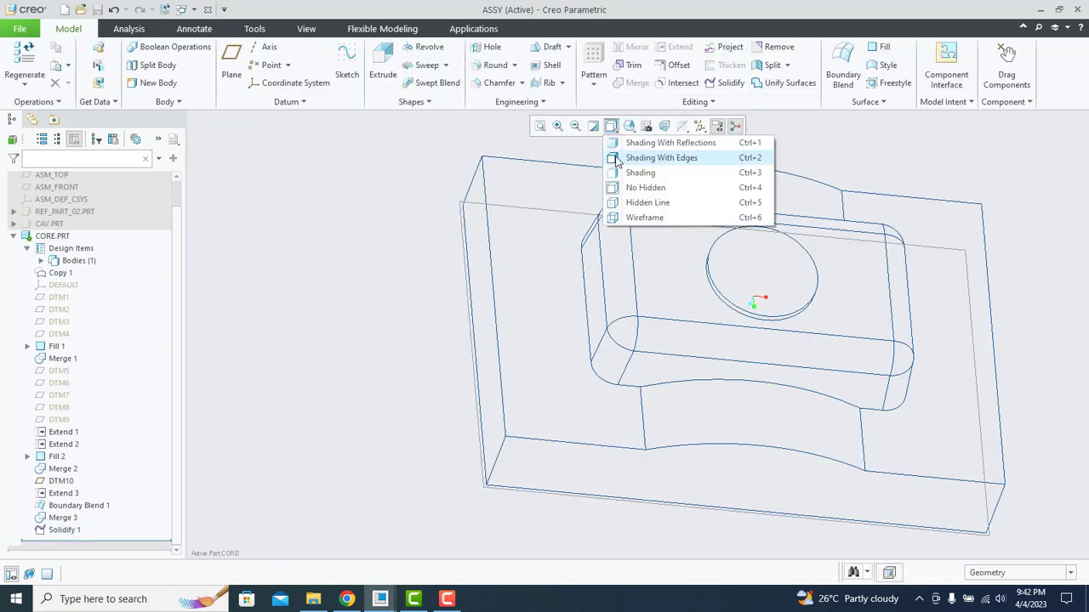
click(616, 161)
scroll(417, 377, up, 3)
mouse_move(418, 376)
middle_down()
mouse_move(391, 303)
mouse_move(413, 330)
middle_up()
click(15, 237)
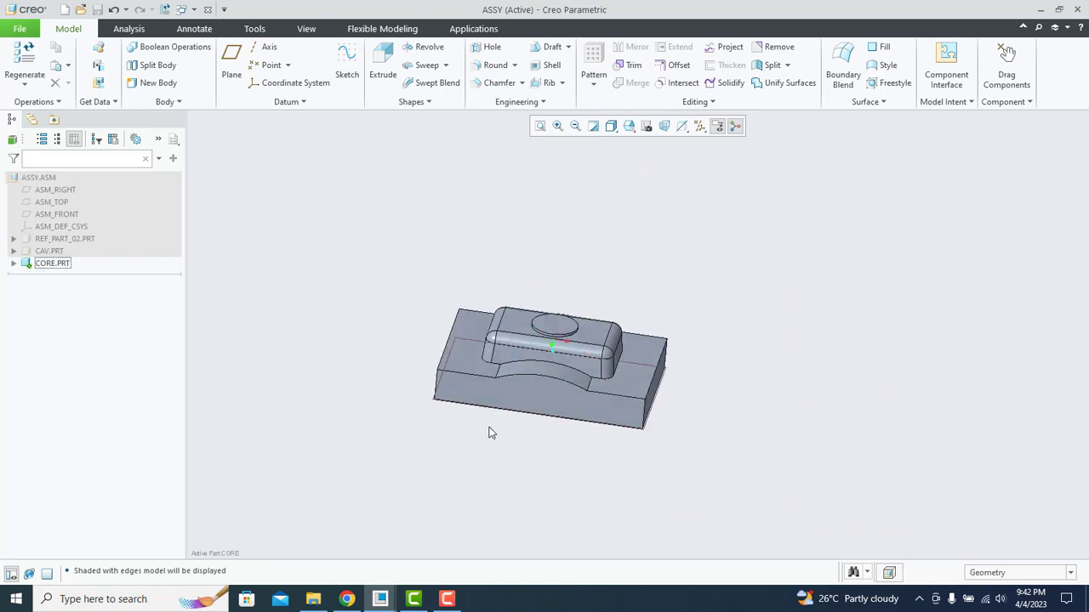
scroll(489, 433, down, 5)
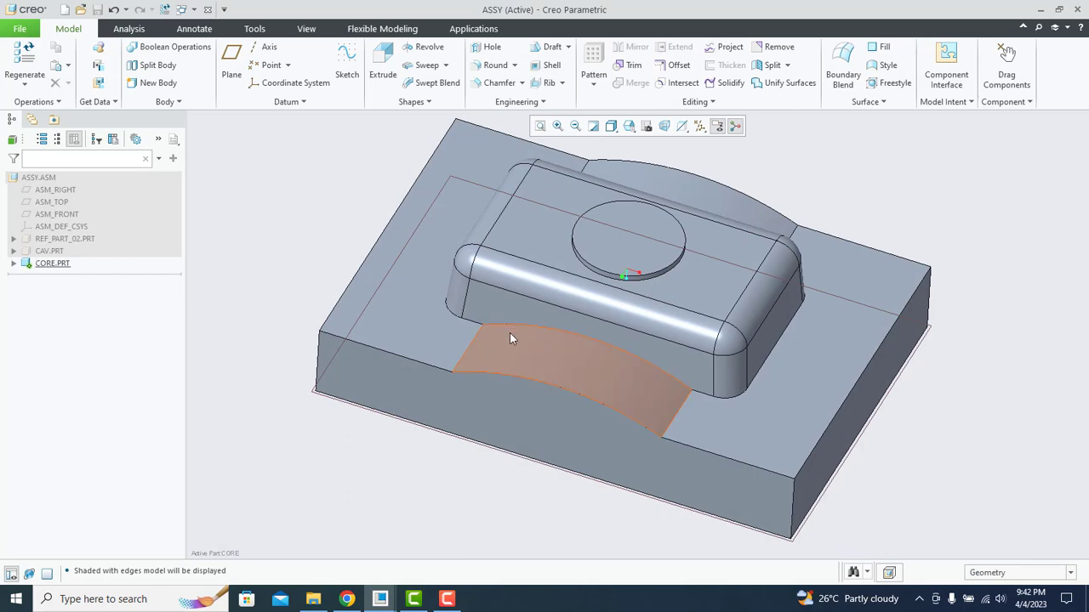
mouse_move(543, 352)
middle_down()
mouse_move(539, 369)
mouse_move(529, 354)
middle_up()
Highlight the core's flat parting face and both arched faces beside it to examine the complete parting surface.
click(415, 343)
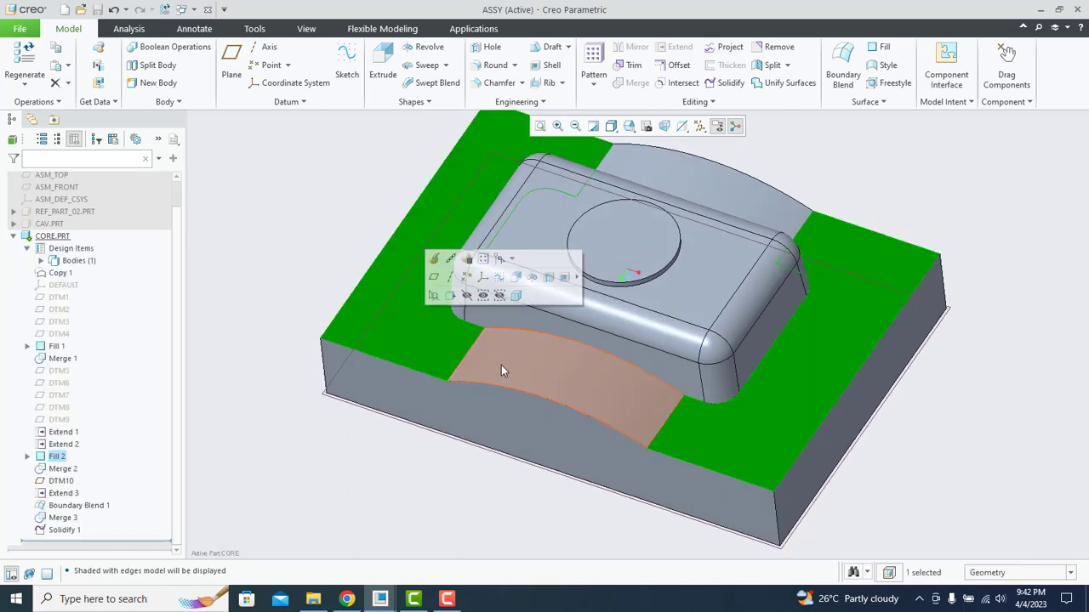
ctrl+click(502, 371)
middle_drag(501, 371, 578, 360)
ctrl+click(737, 187)
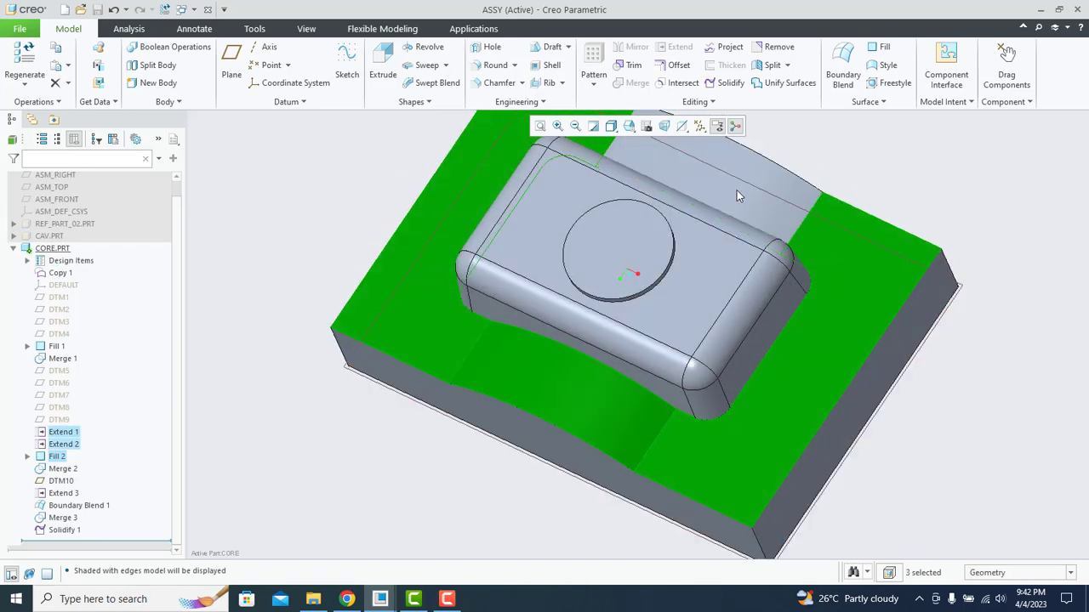
mouse_move(710, 236)
middle_down()
mouse_move(751, 324)
mouse_move(776, 296)
mouse_move(768, 292)
mouse_move(819, 321)
mouse_move(515, 313)
mouse_move(544, 243)
mouse_move(428, 248)
mouse_move(426, 258)
mouse_move(386, 226)
mouse_move(389, 247)
mouse_move(377, 241)
middle_up()
Activate the top-level assembly ASSY.ASM in place of the core part.
click(13, 248)
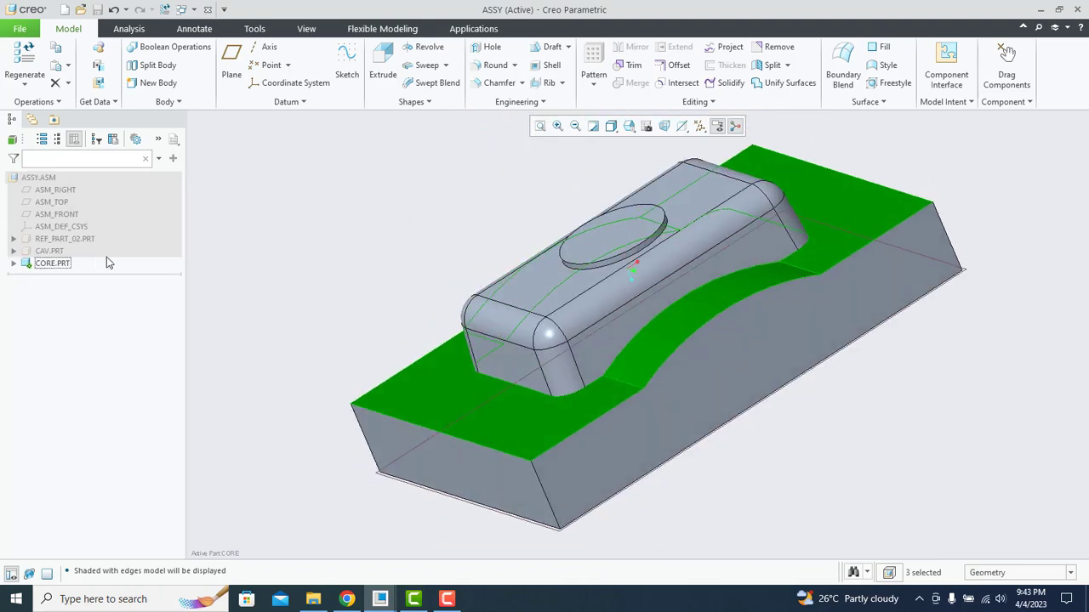
right_click(28, 182)
click(37, 134)
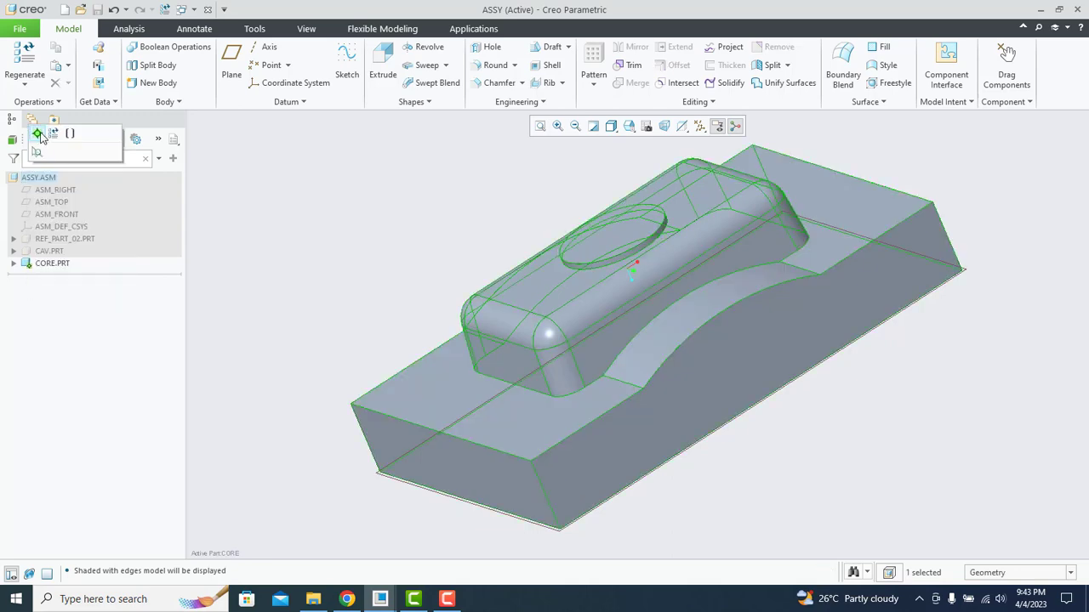
click(414, 249)
middle_drag(423, 299, 438, 315)
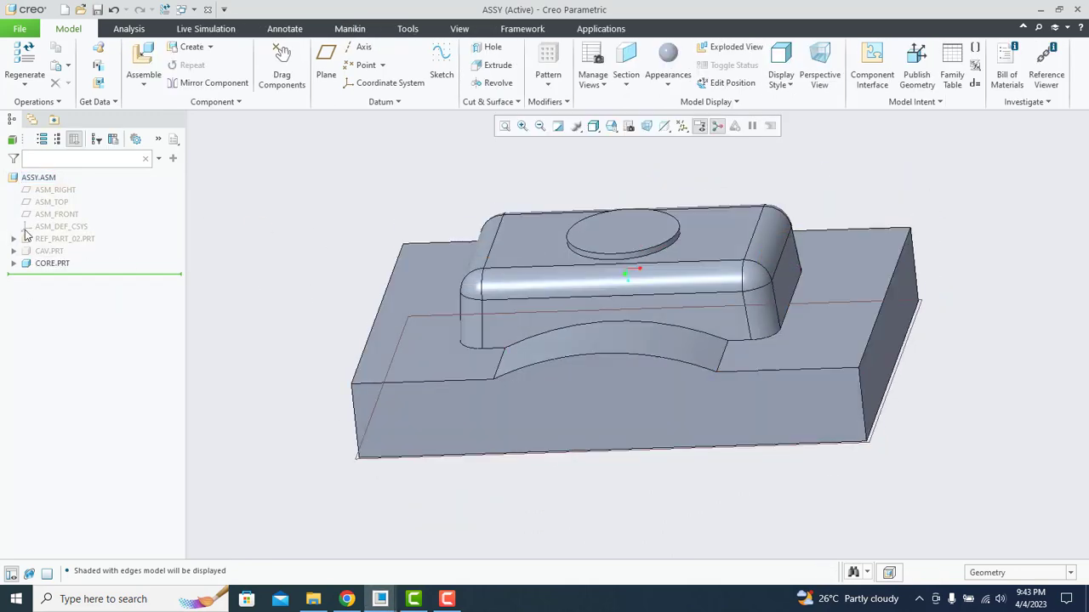
click(64, 239)
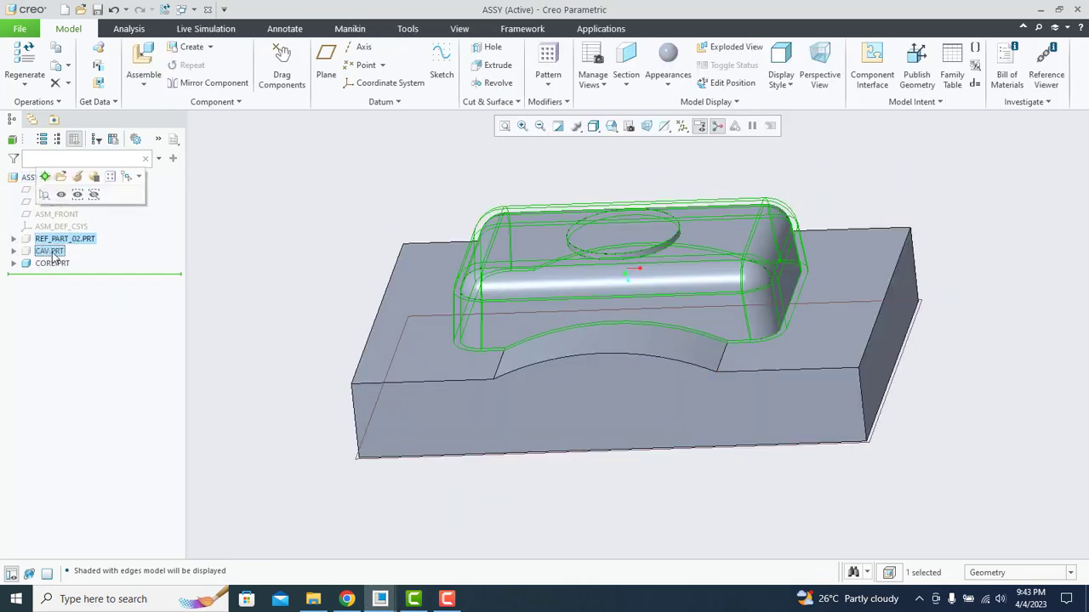
ctrl+click(52, 254)
right_click(53, 253)
click(251, 341)
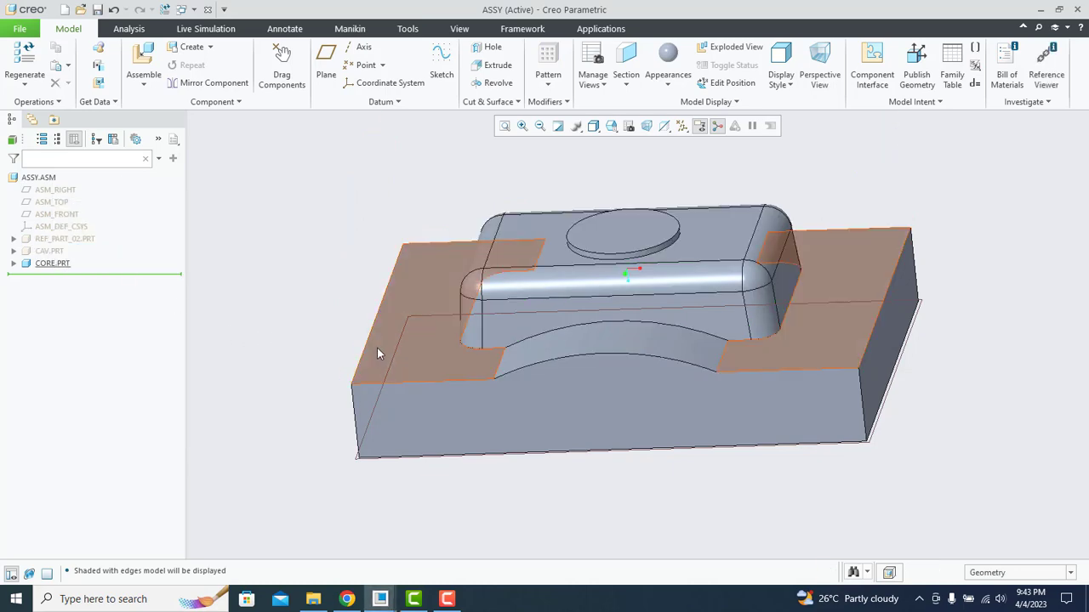
Show the hidden REF_PART_02 and CAV components together with the core.
middle_drag(379, 354, 353, 341)
click(53, 241)
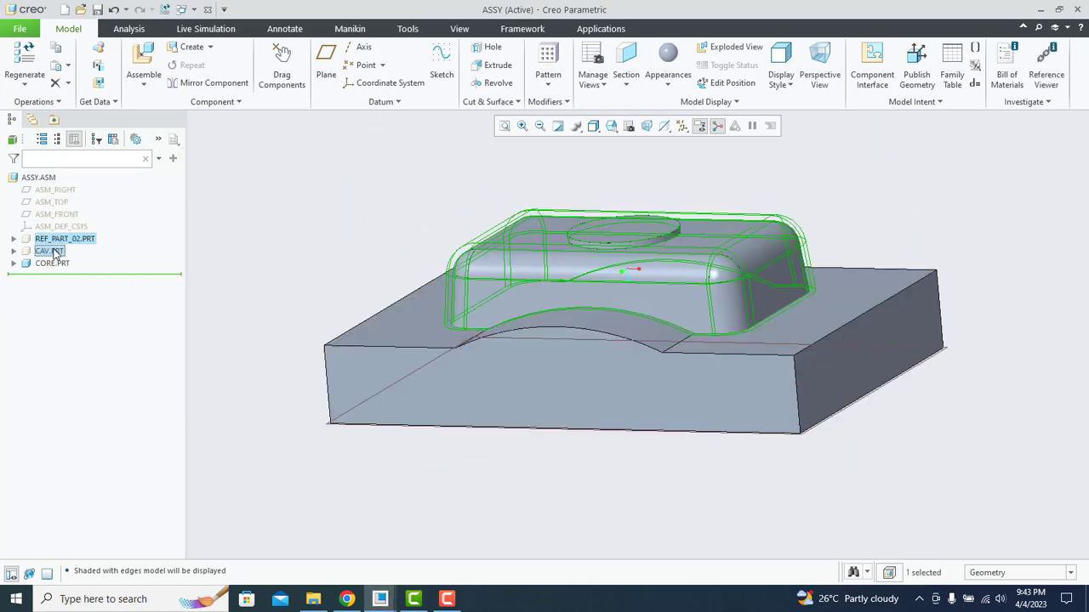
ctrl+click(53, 253)
right_click(53, 253)
click(82, 226)
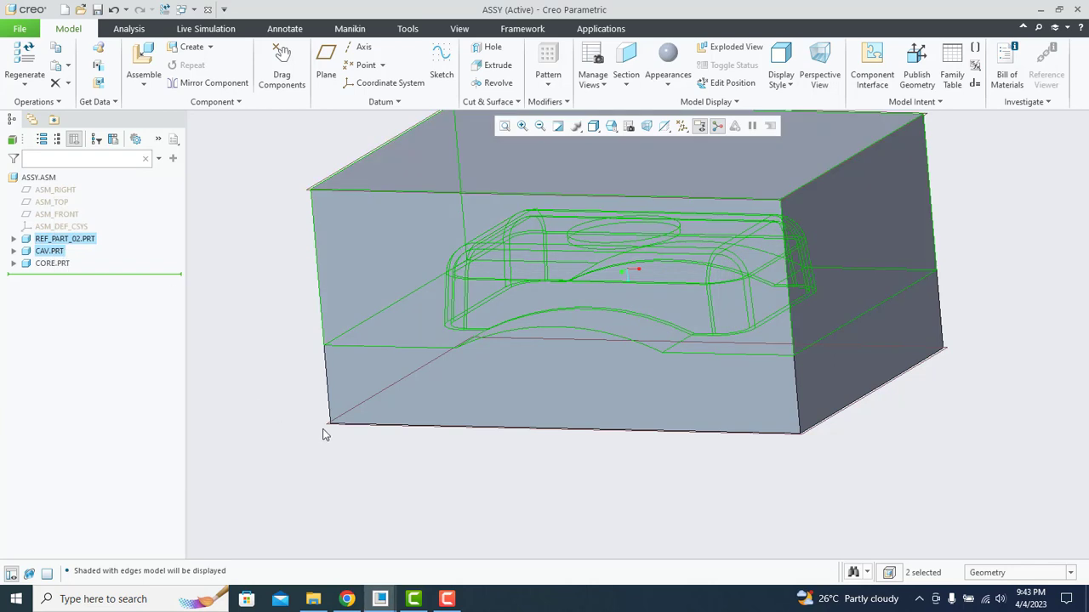
Apply the bright green appearance to the cavity part CAV.
click(671, 85)
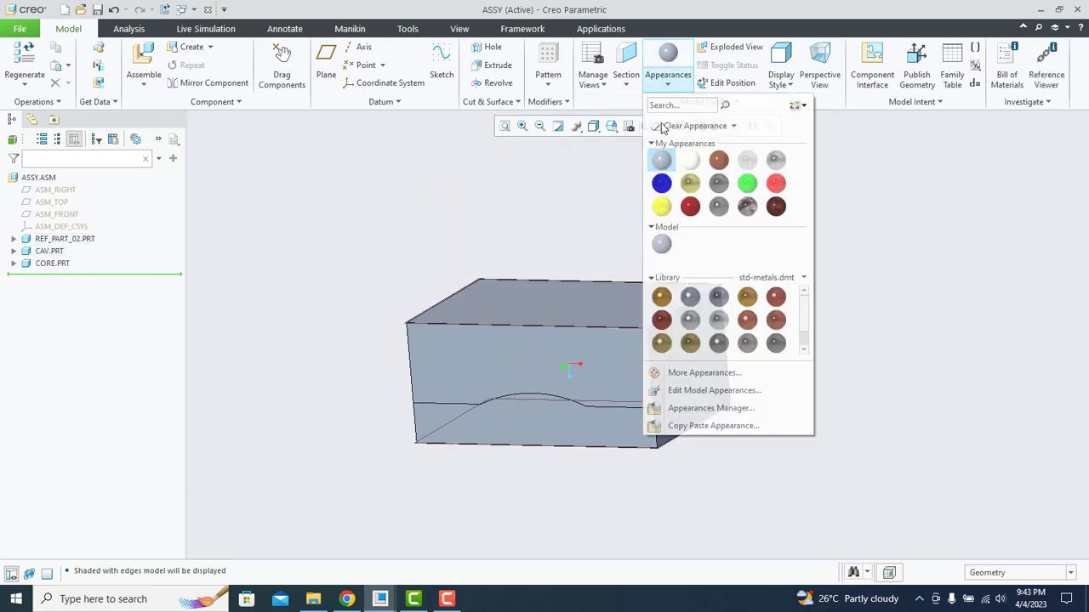
click(747, 183)
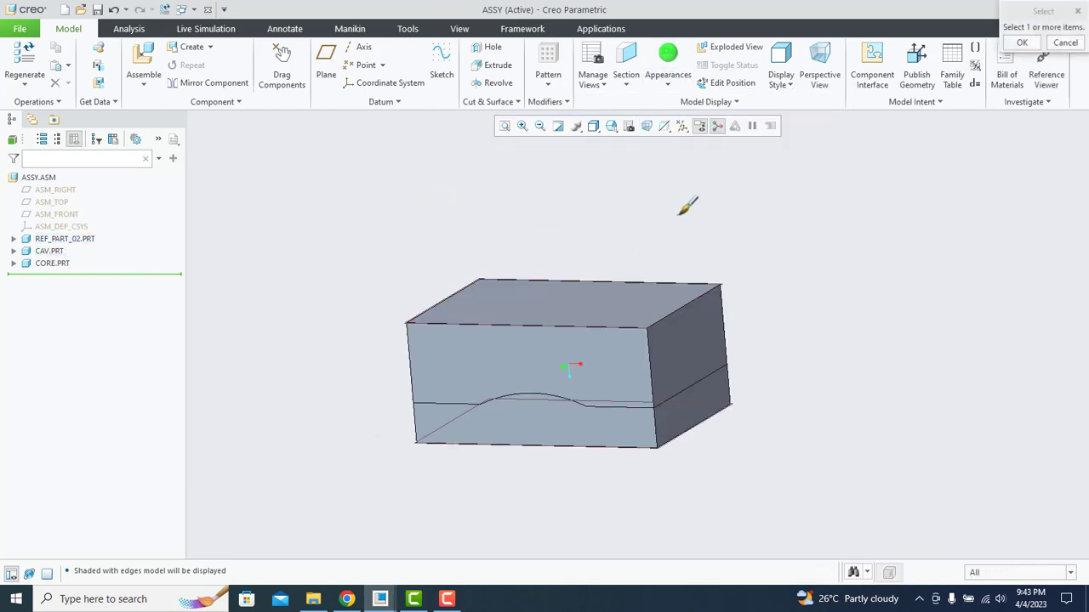
click(658, 57)
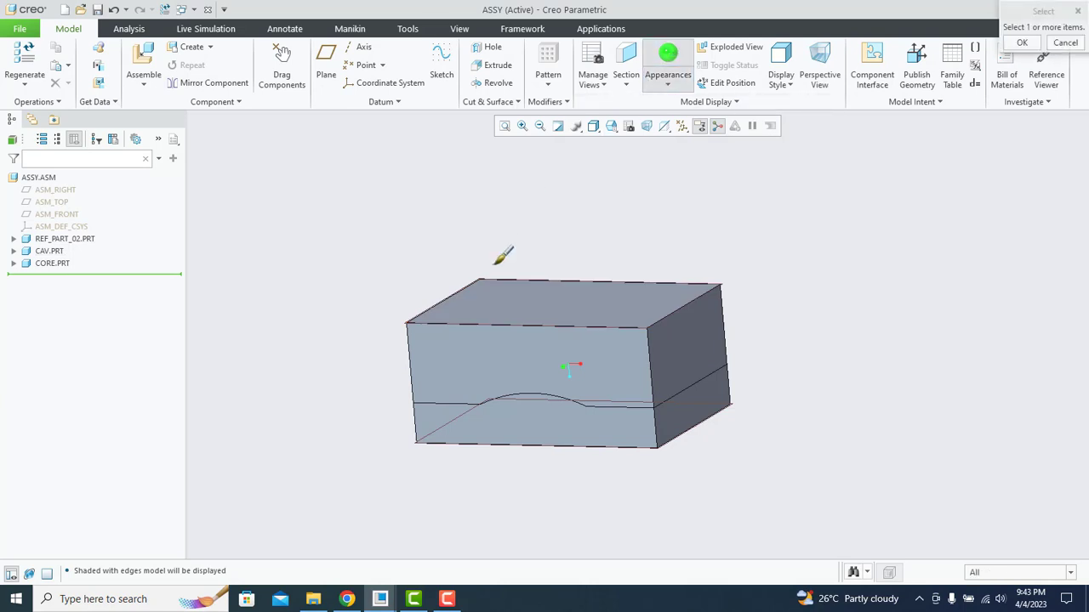
click(497, 284)
middle_click(629, 228)
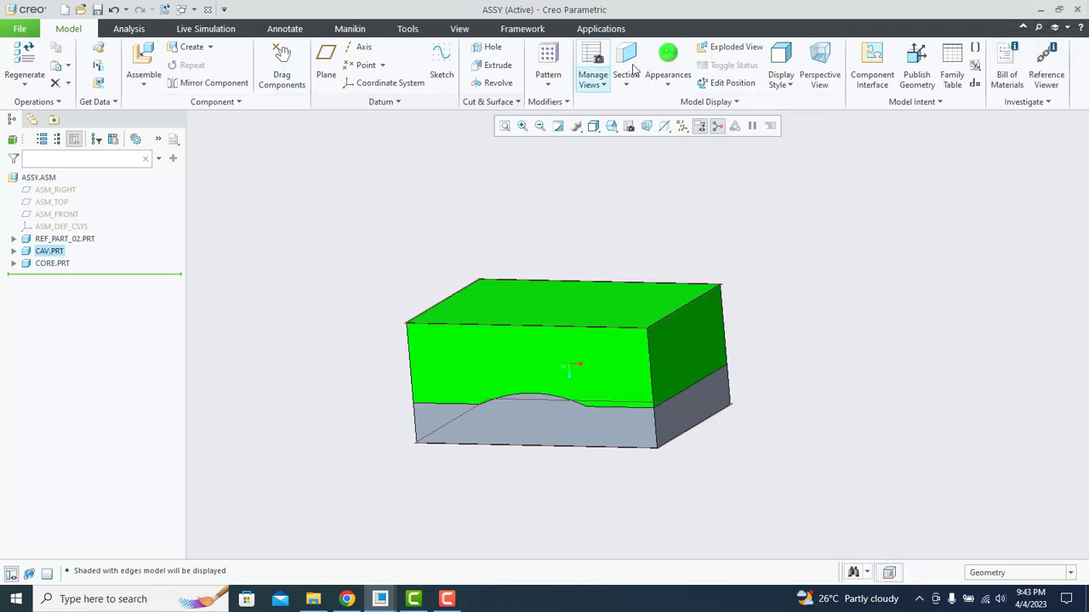
Apply the blue appearance to the core part CORE.
click(668, 81)
click(661, 183)
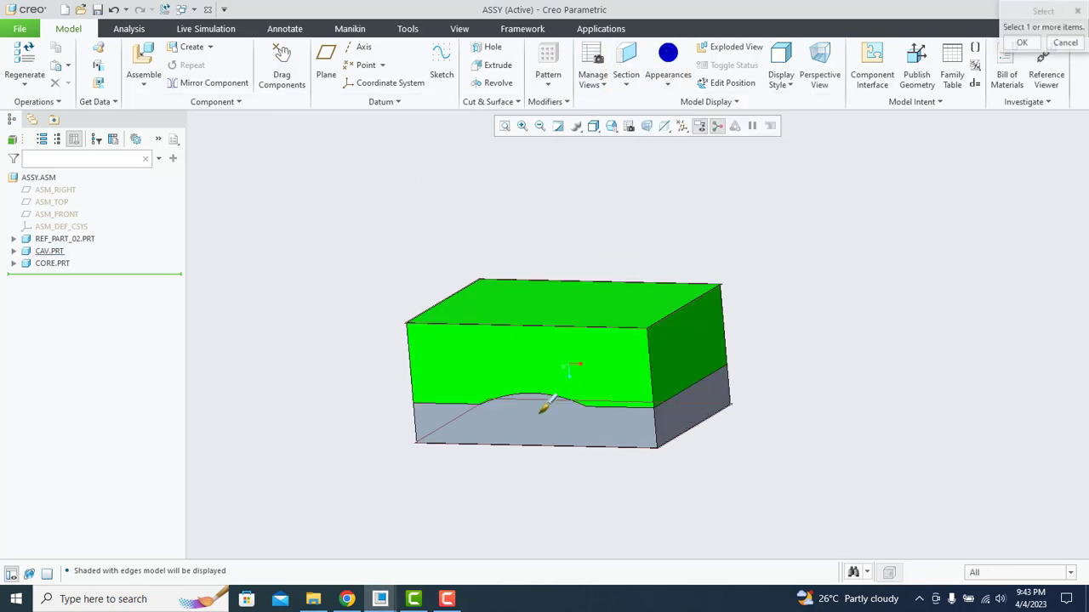
click(549, 416)
middle_click(831, 336)
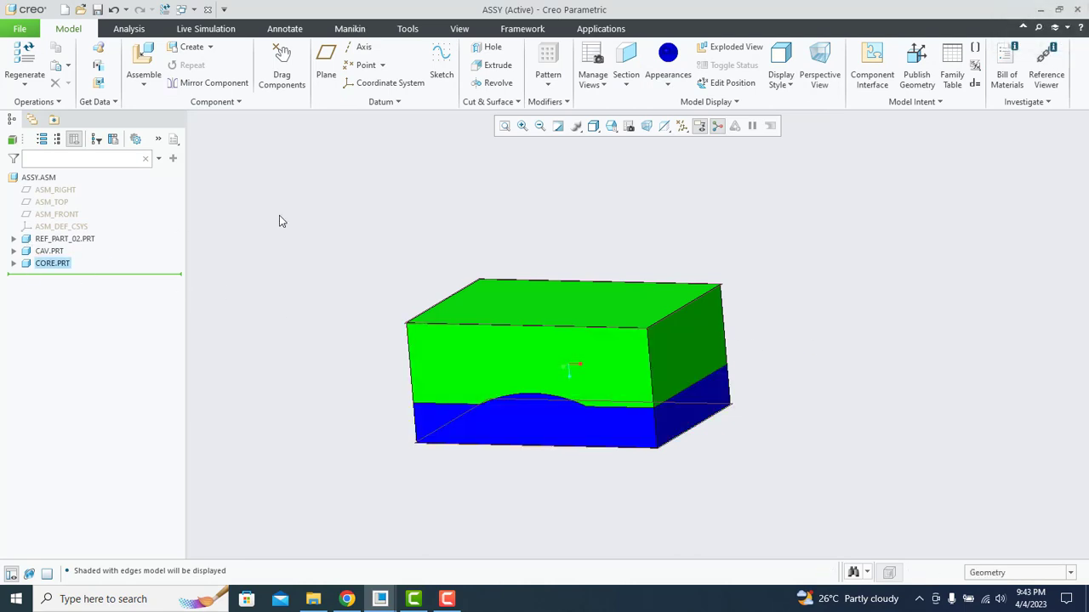
Apply the bright red appearance to the molded part REF_PART_02.
click(668, 85)
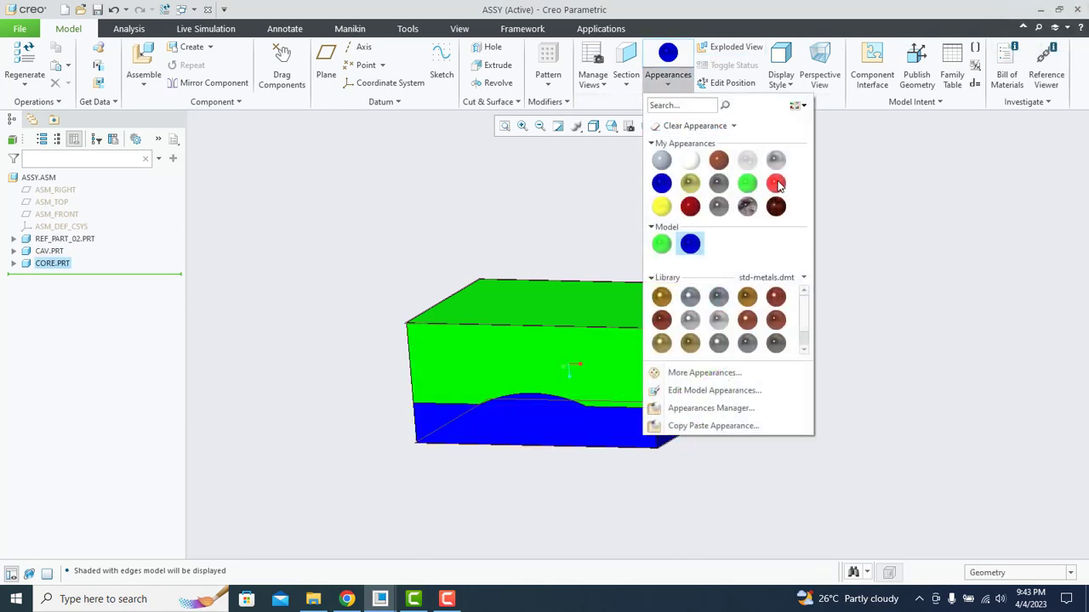
click(775, 184)
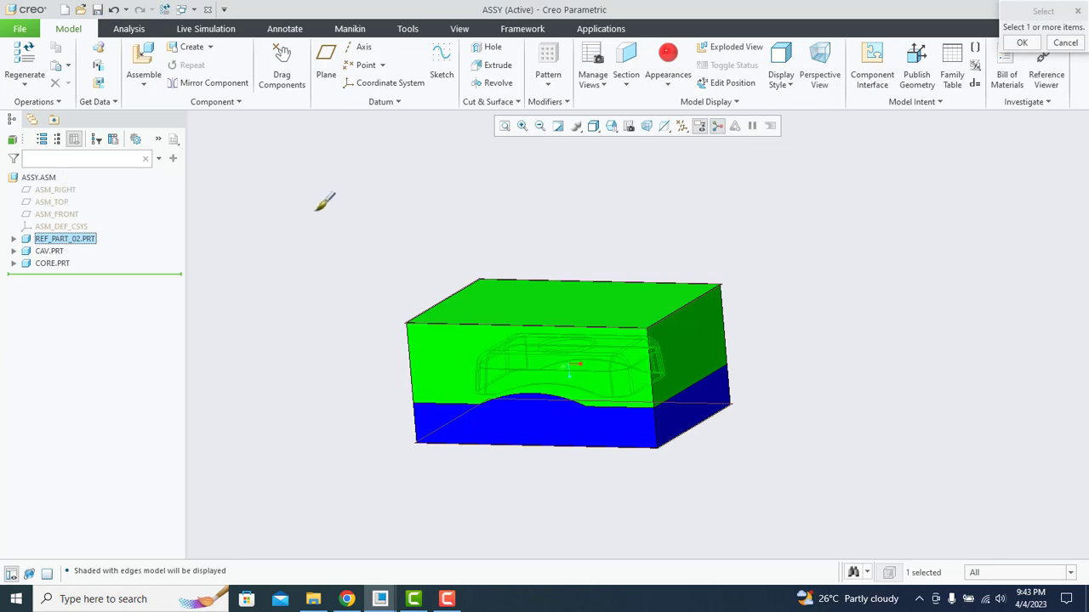
middle_click(337, 267)
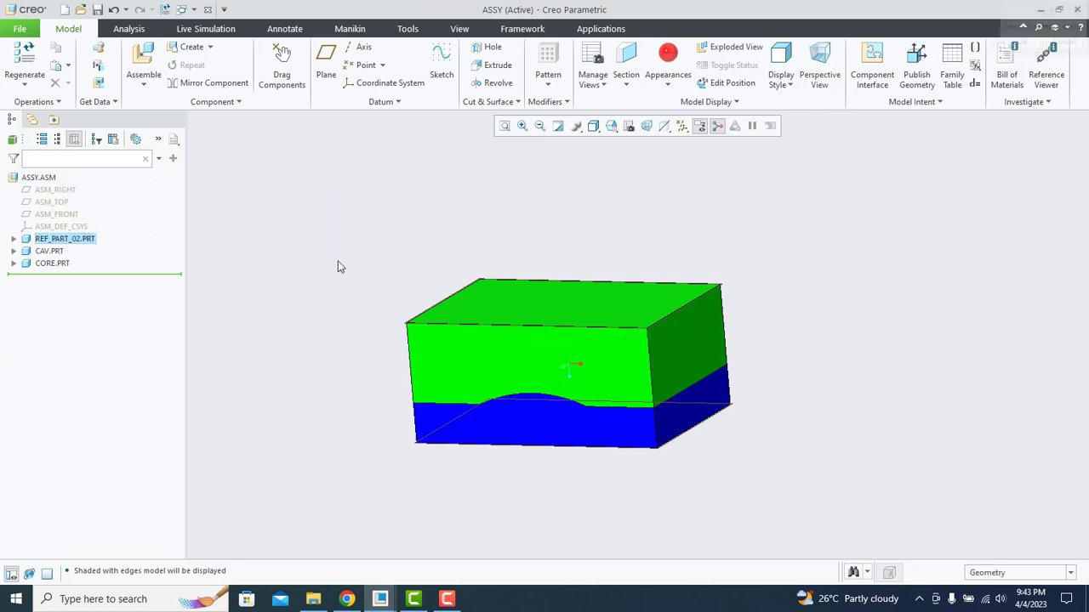
Preview a capped section through the assembly, parallel to the cavity's arched side face at an offset of about 61.1, and examine the cut.
click(627, 61)
click(500, 390)
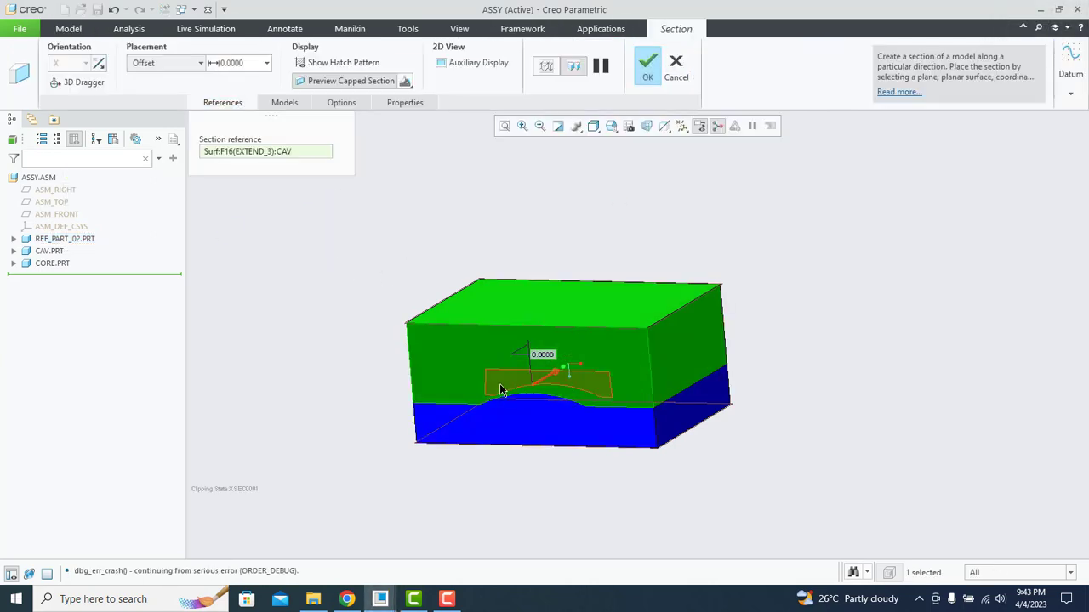
middle_drag(500, 389, 529, 389)
drag(557, 382, 619, 305)
scroll(568, 374, down, 5)
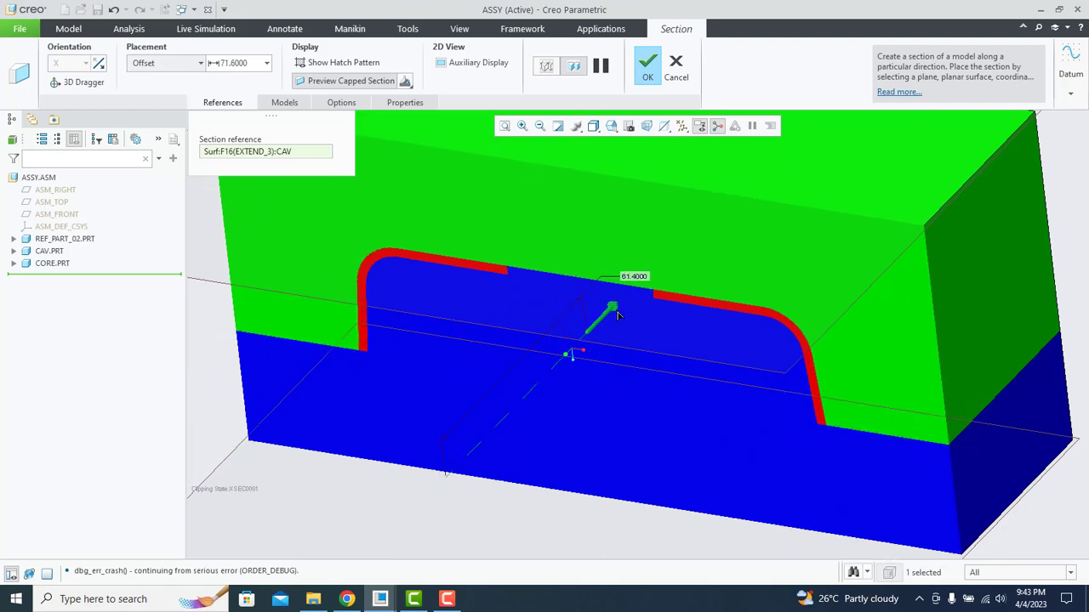
scroll(543, 340, up, 5)
middle_drag(543, 332, 470, 322)
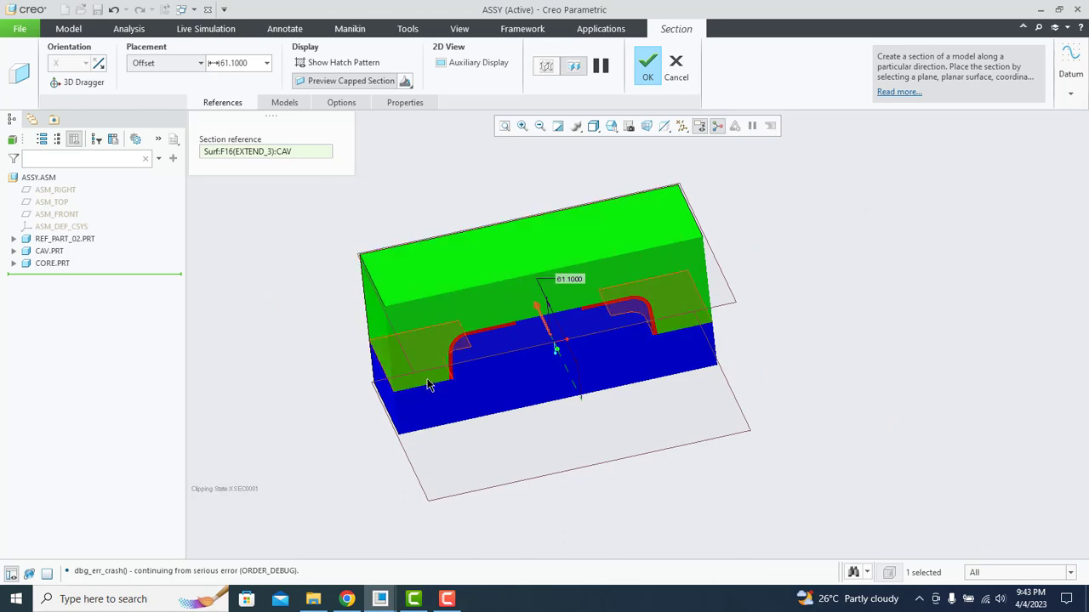
click(449, 600)
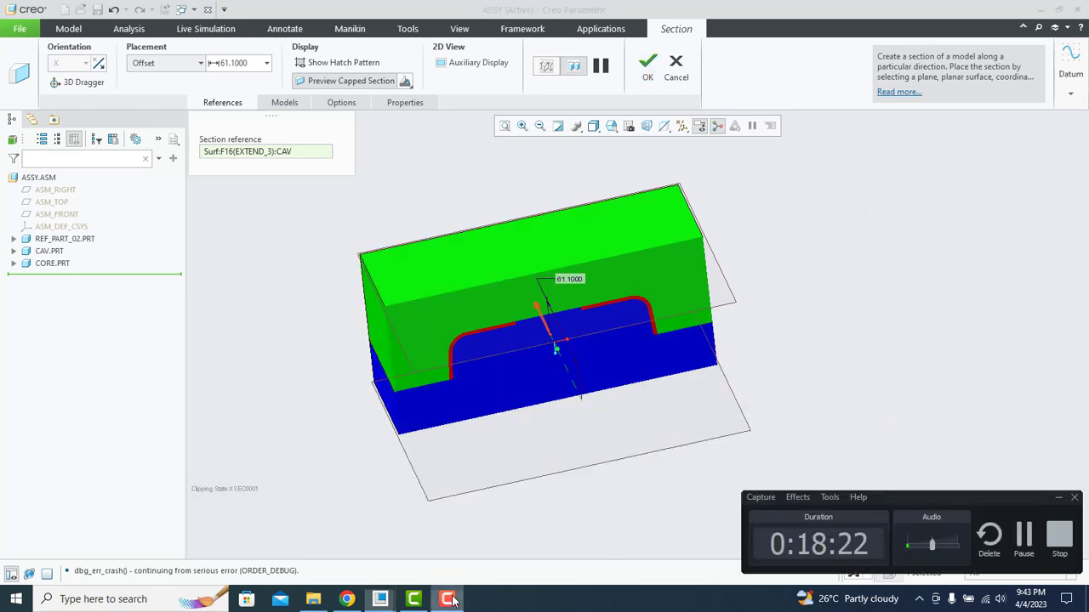